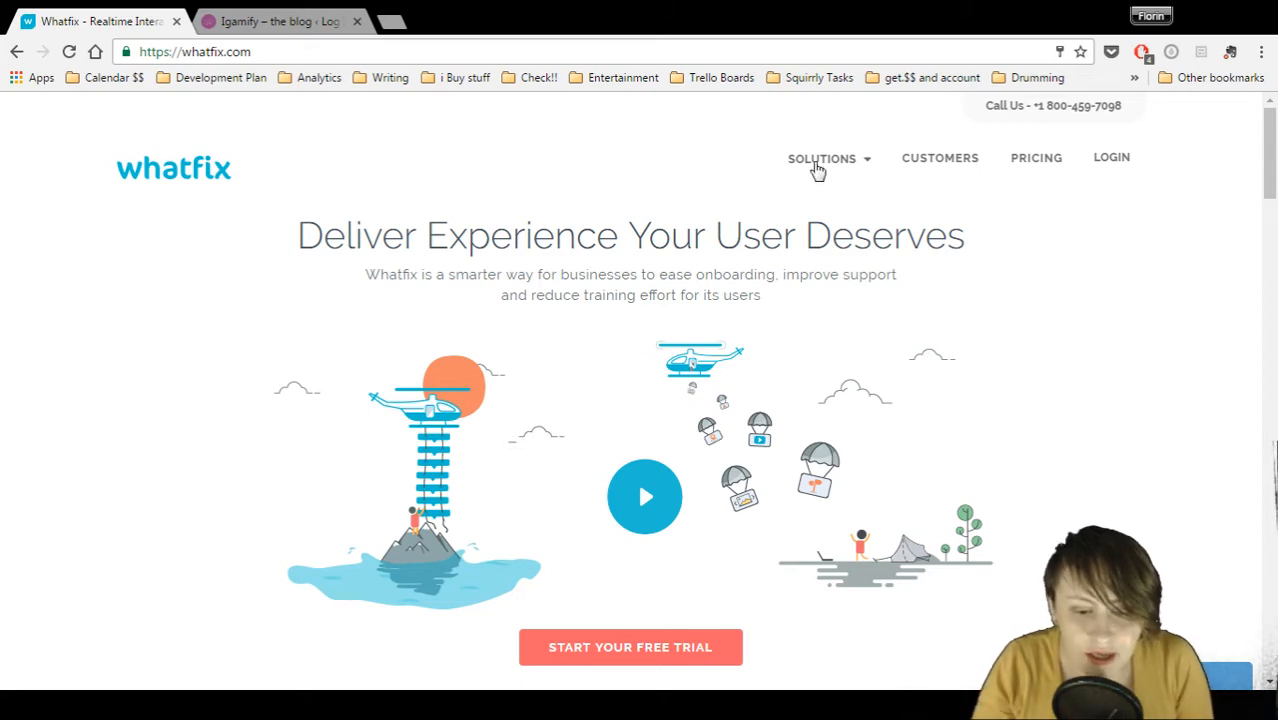
Look over the Solutions offered by Whatfix and log in to the account with the prefilled credentials
click(865, 164)
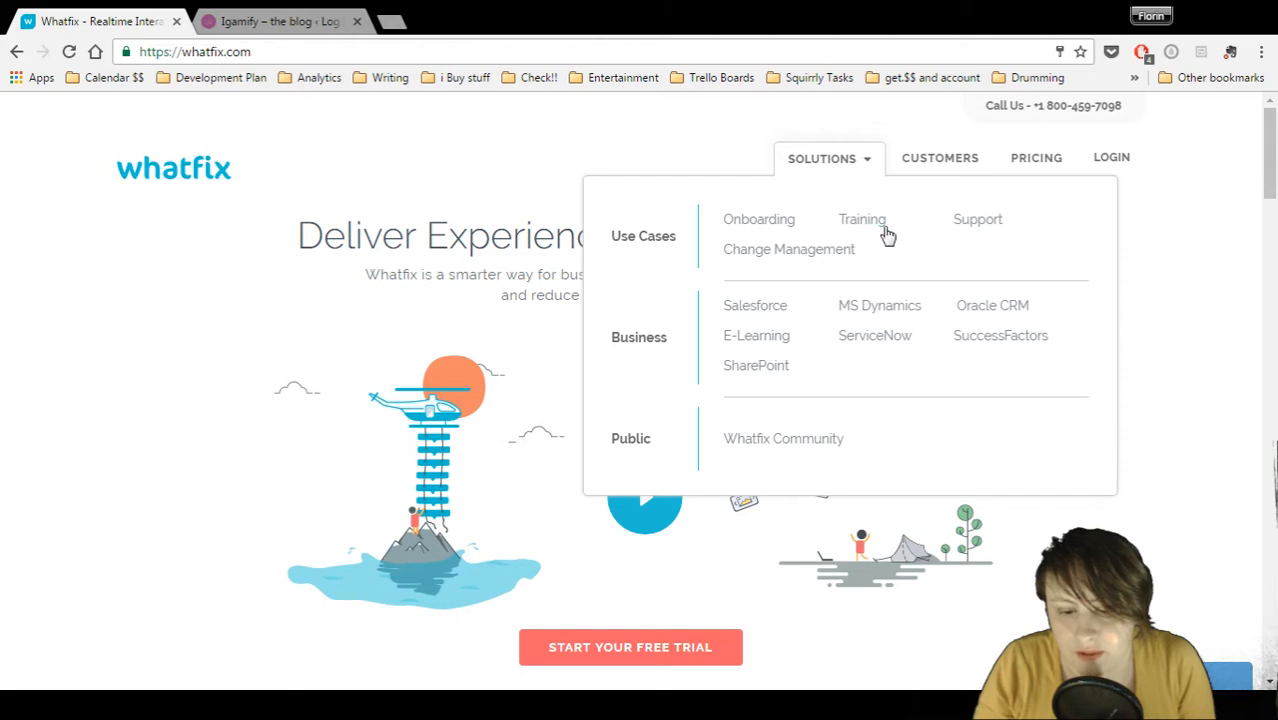
click(609, 136)
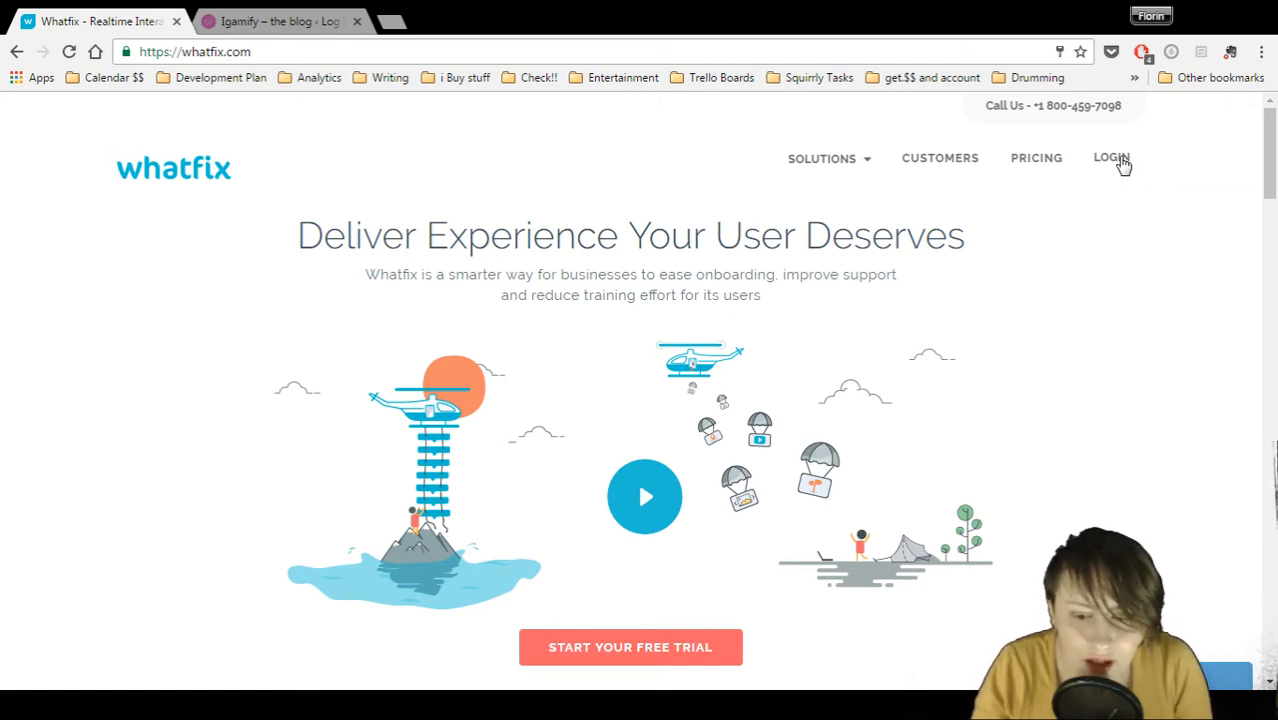
click(1118, 165)
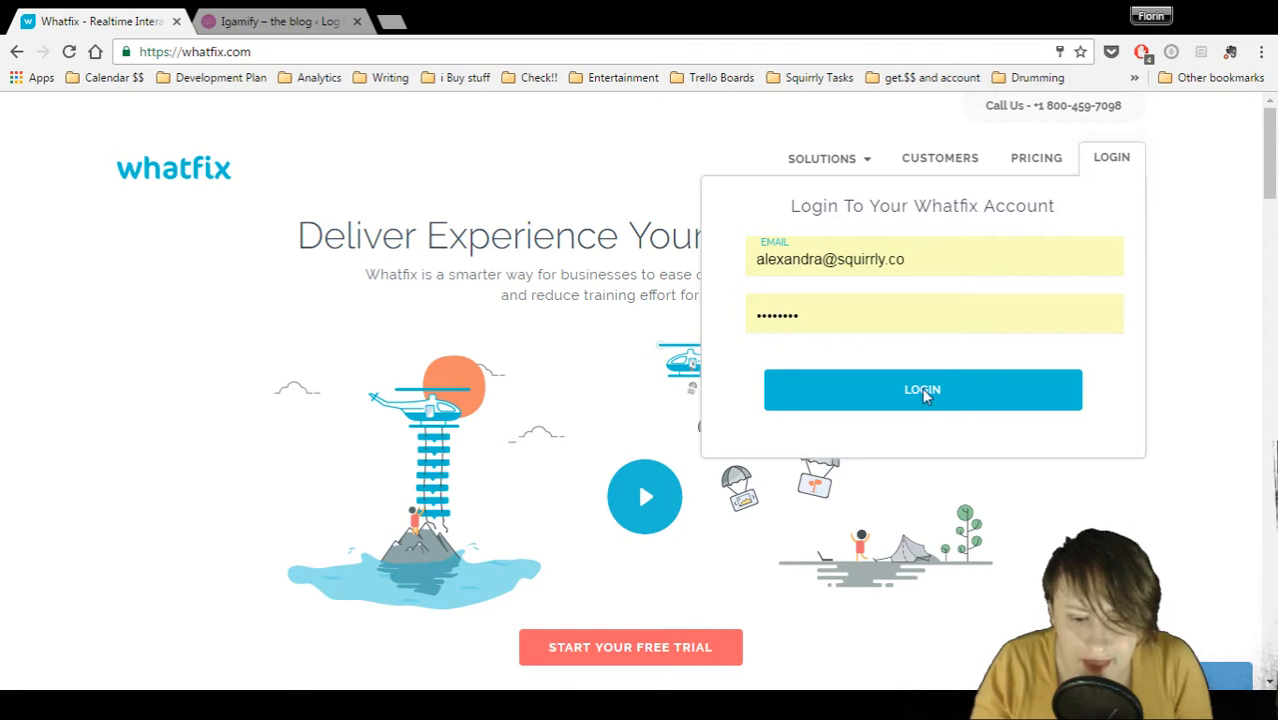
click(922, 387)
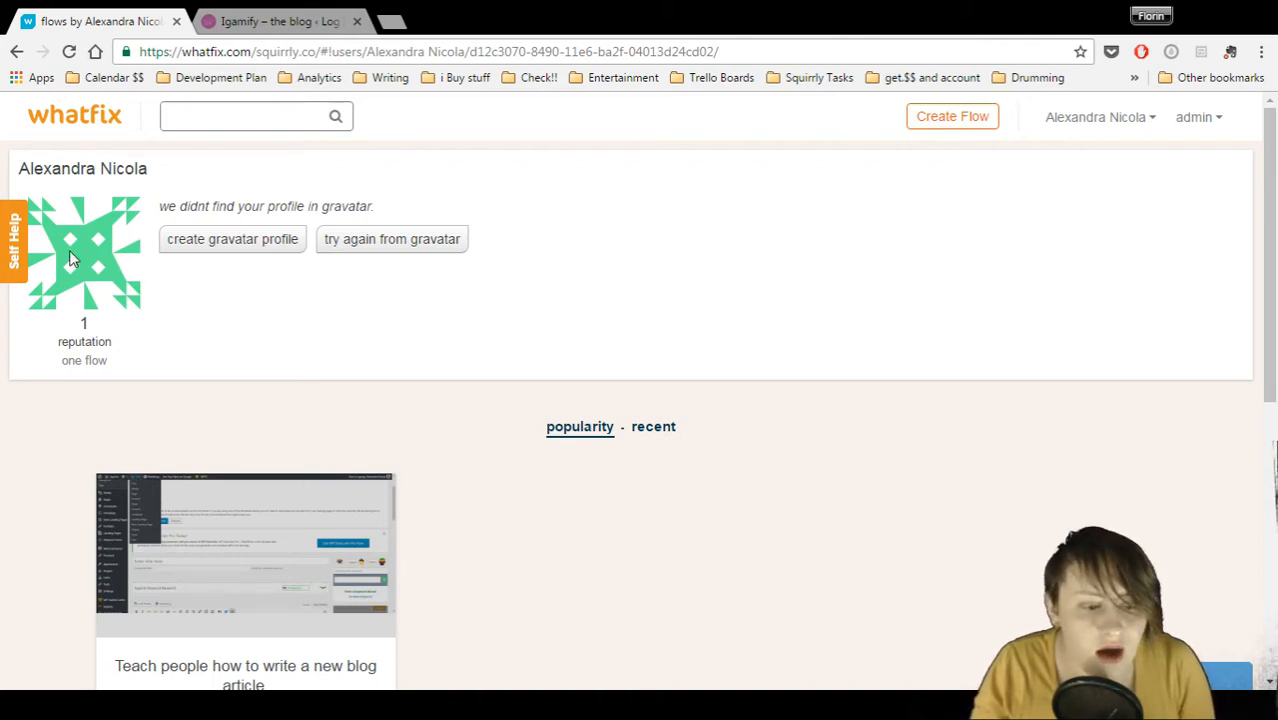
Look over the account's profile page and its list of existing flows
click(313, 115)
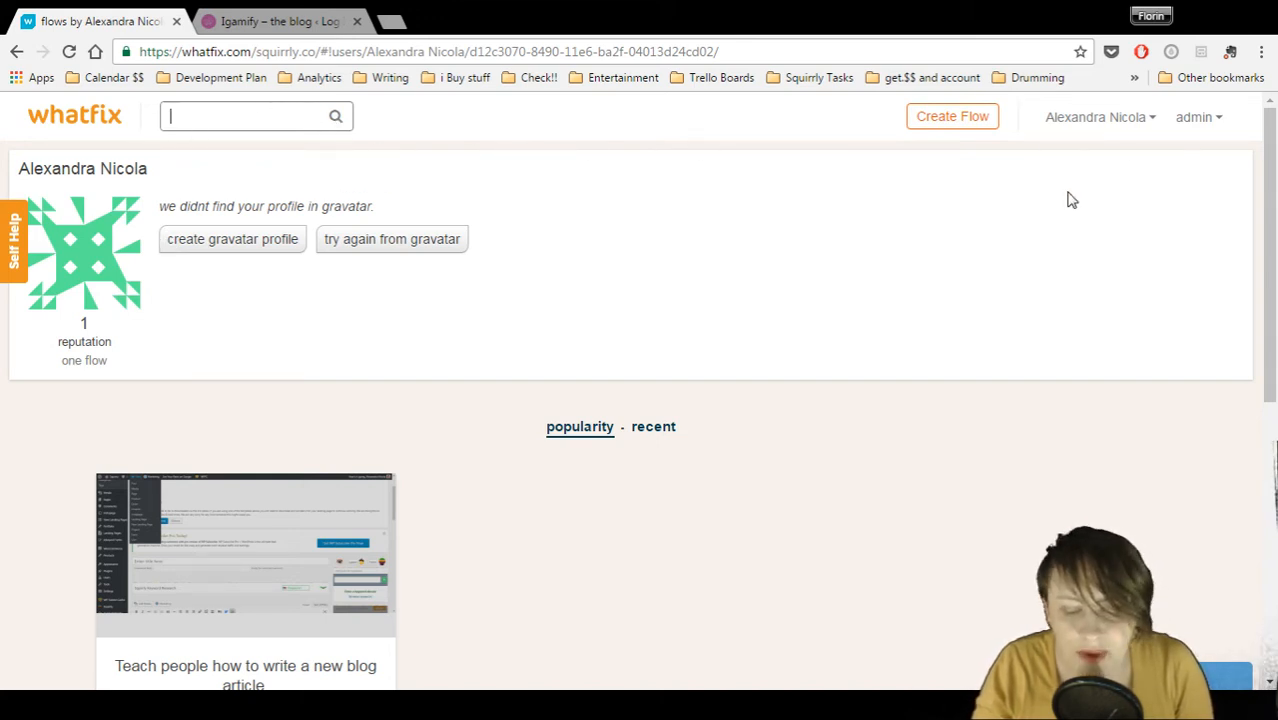
scroll(728, 226, down, 3)
scroll(728, 224, up, 3)
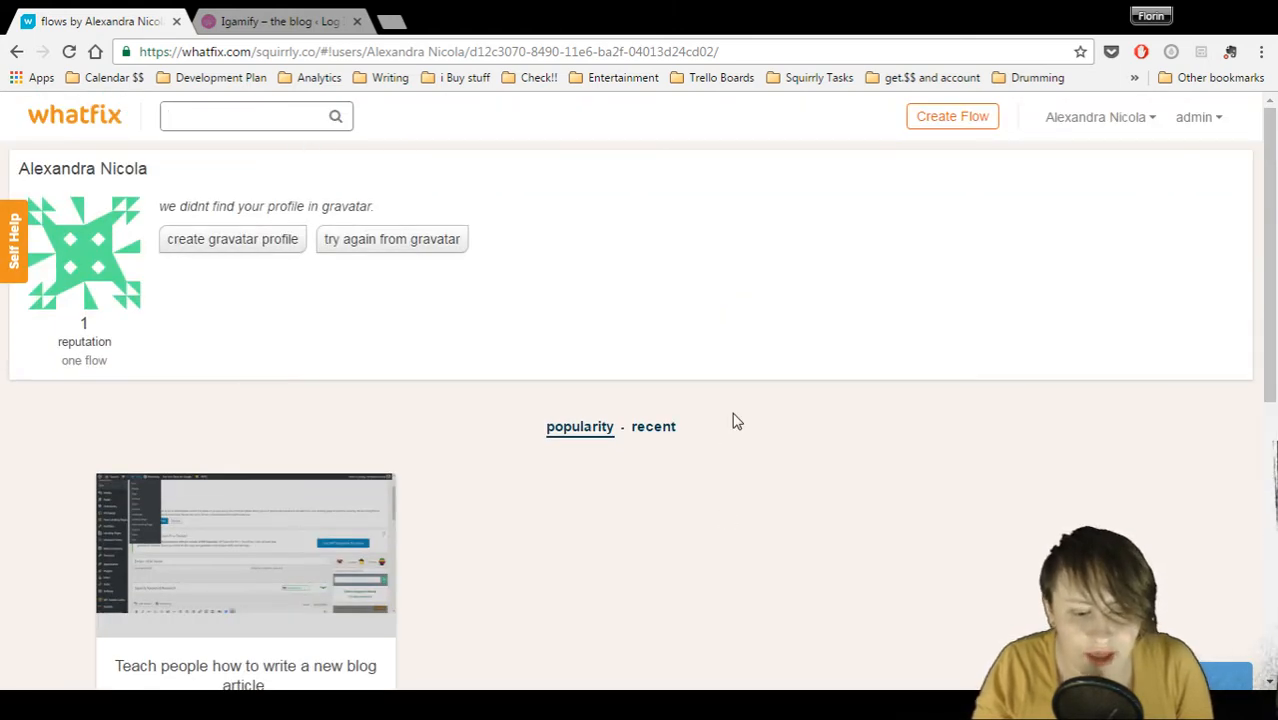
scroll(735, 352, down, 1)
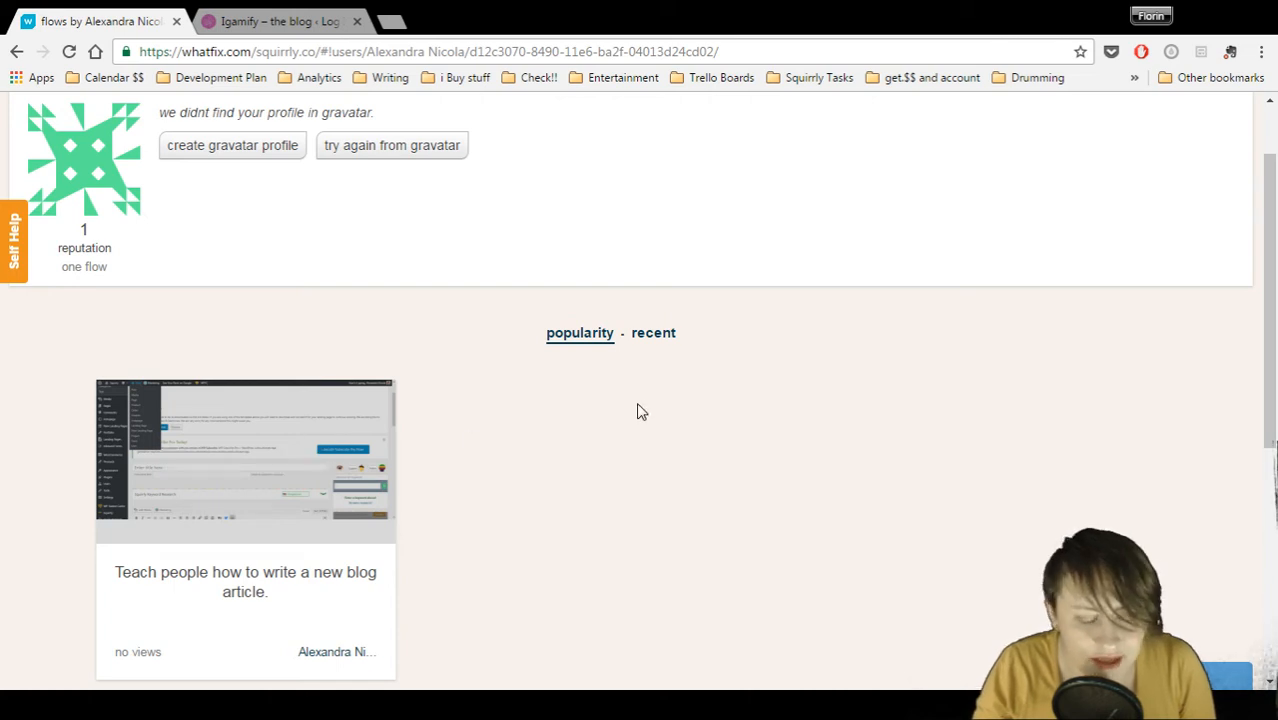
scroll(636, 402, up, 1)
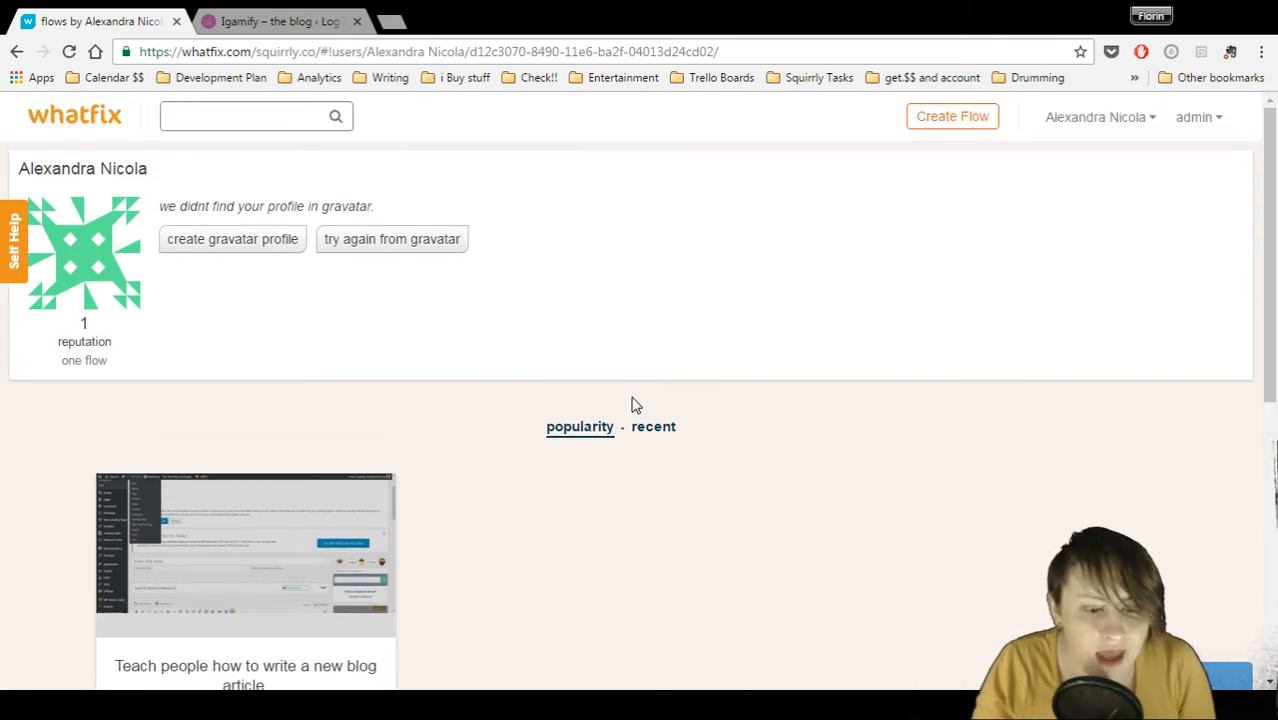
Start creating a flow, install the requested whatfix browser extension and dismiss its introduction
click(958, 118)
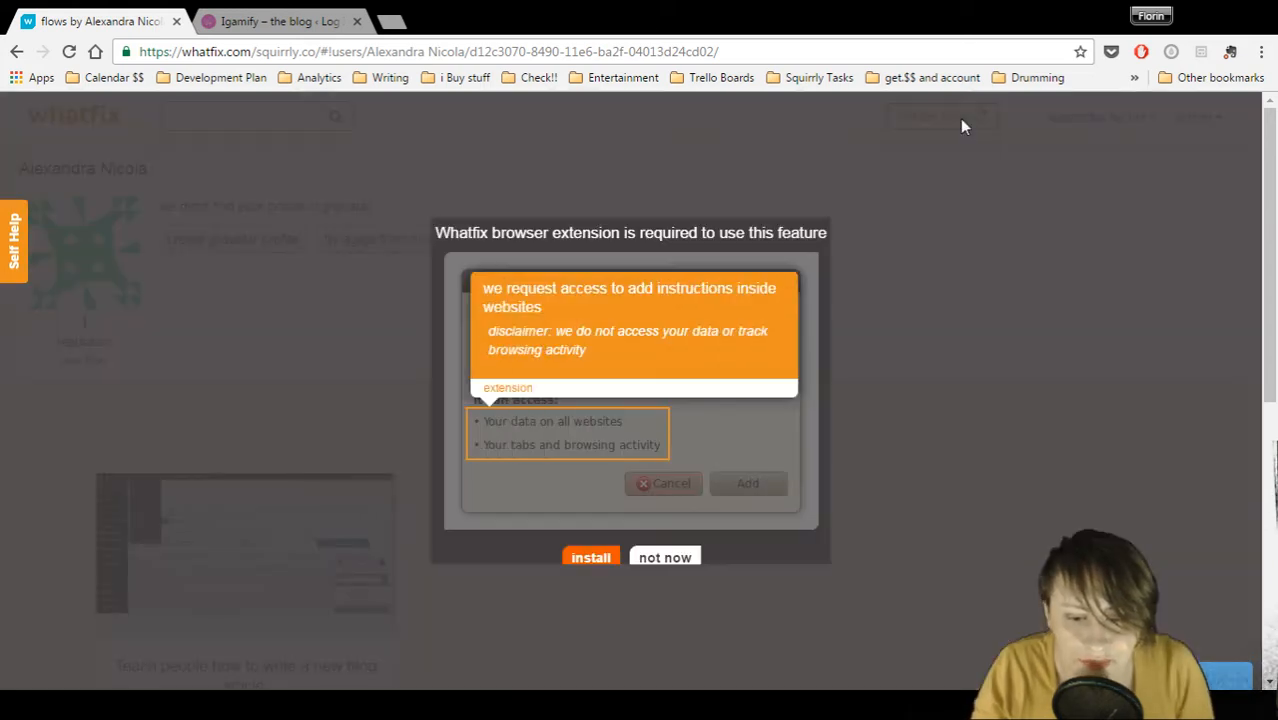
click(601, 563)
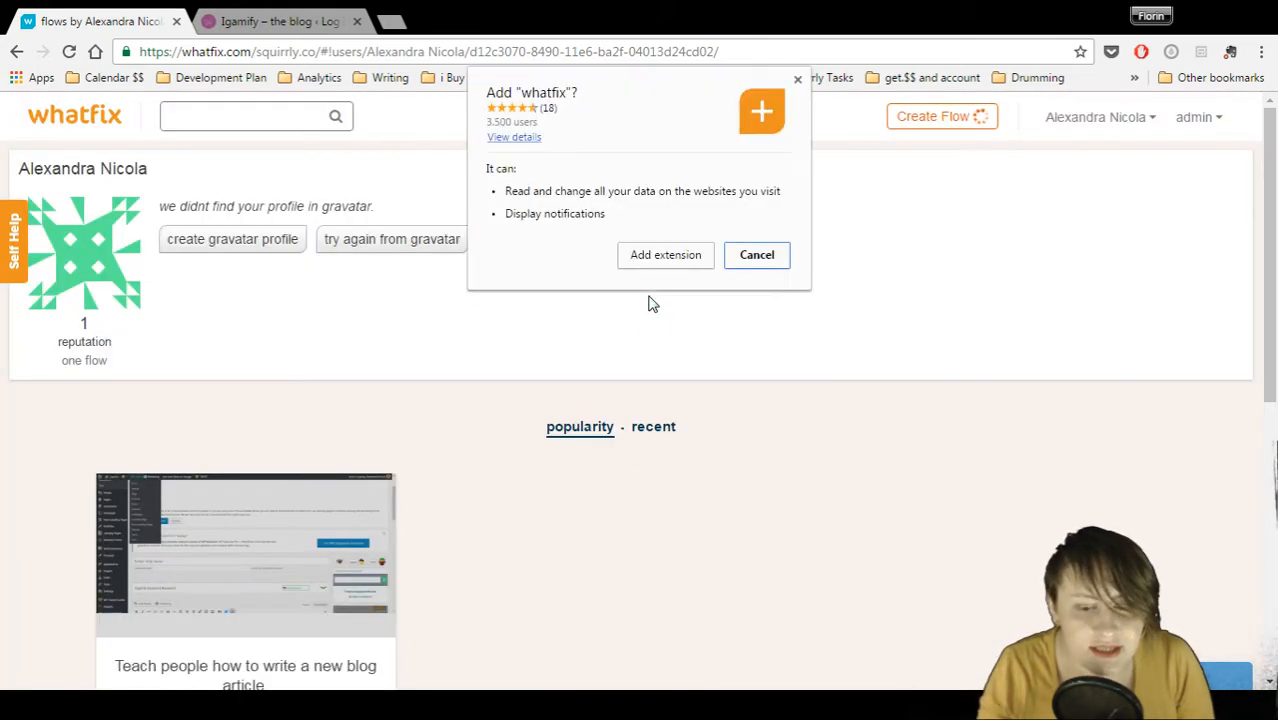
click(657, 255)
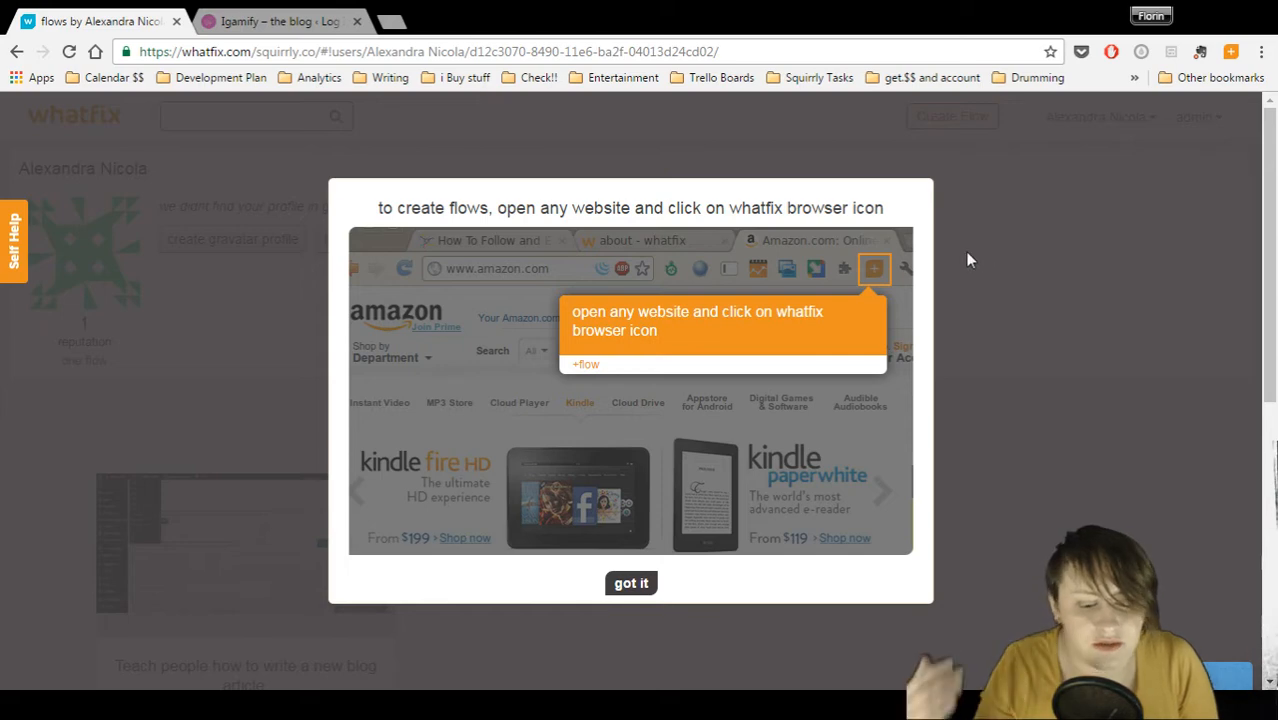
click(642, 589)
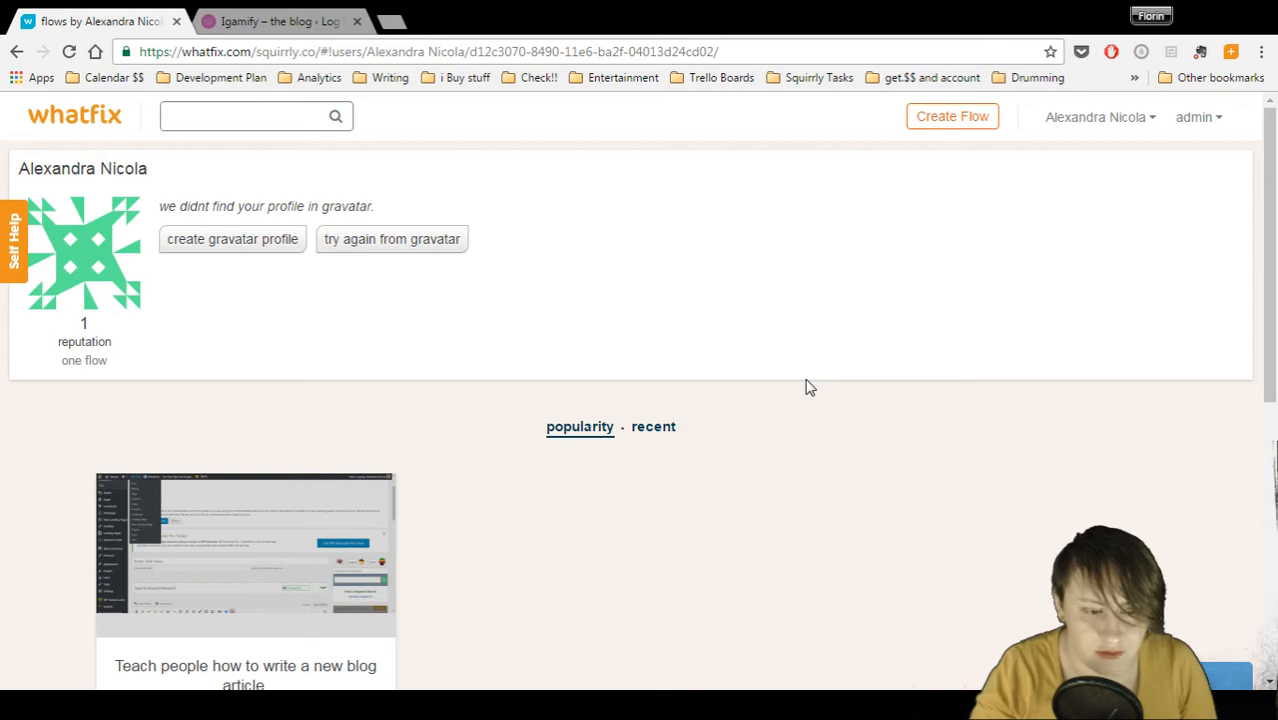
Switch to the Igamify WordPress login page and open the Whatfix flow editor on it
click(281, 16)
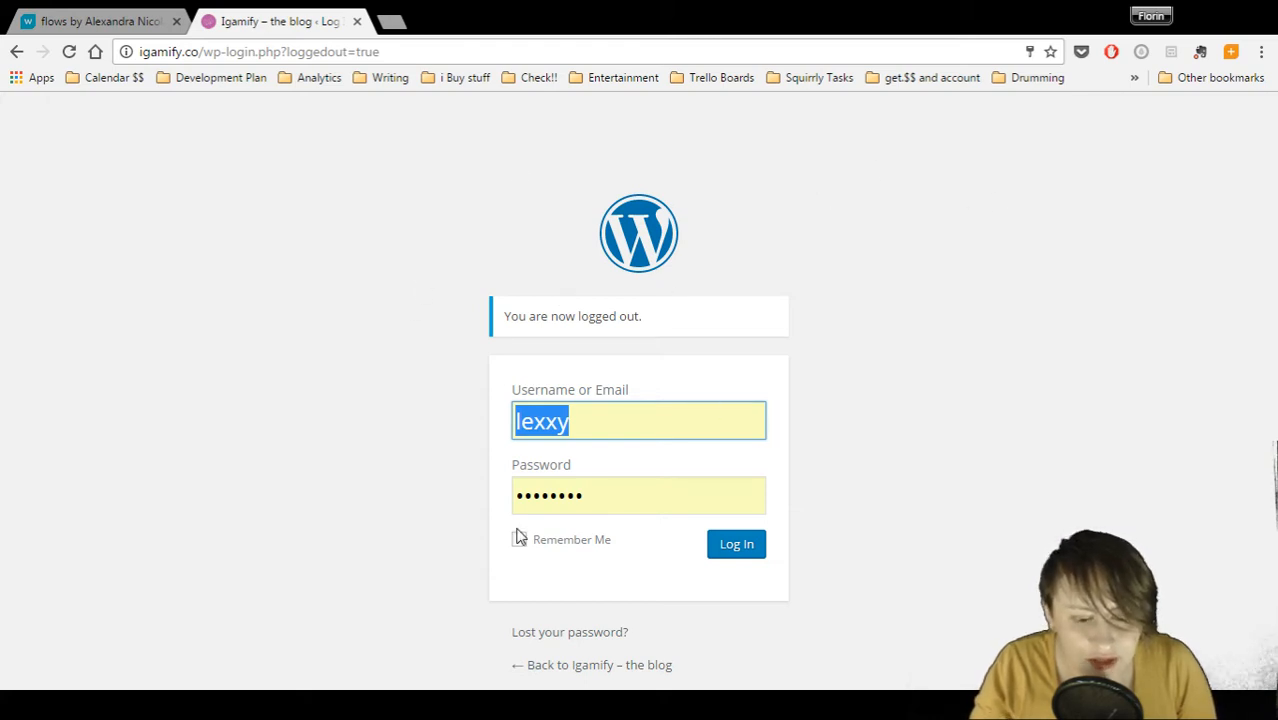
click(1232, 53)
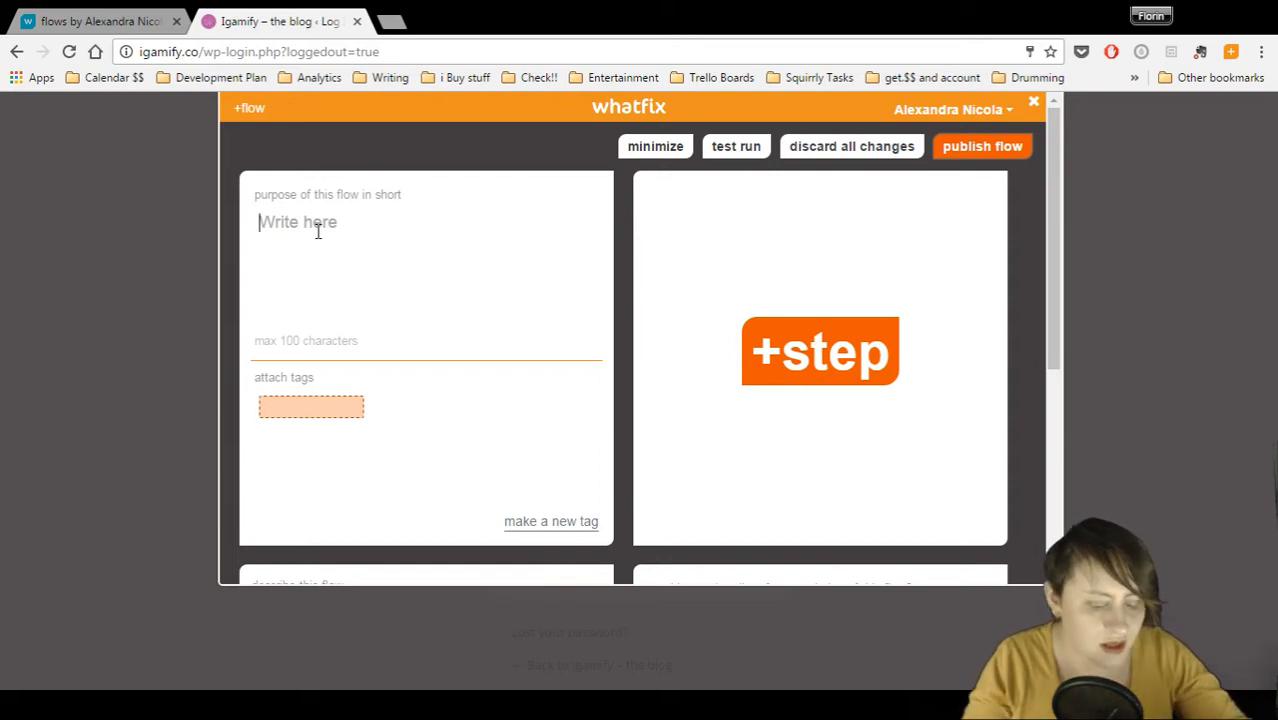
key(ctrl+h)
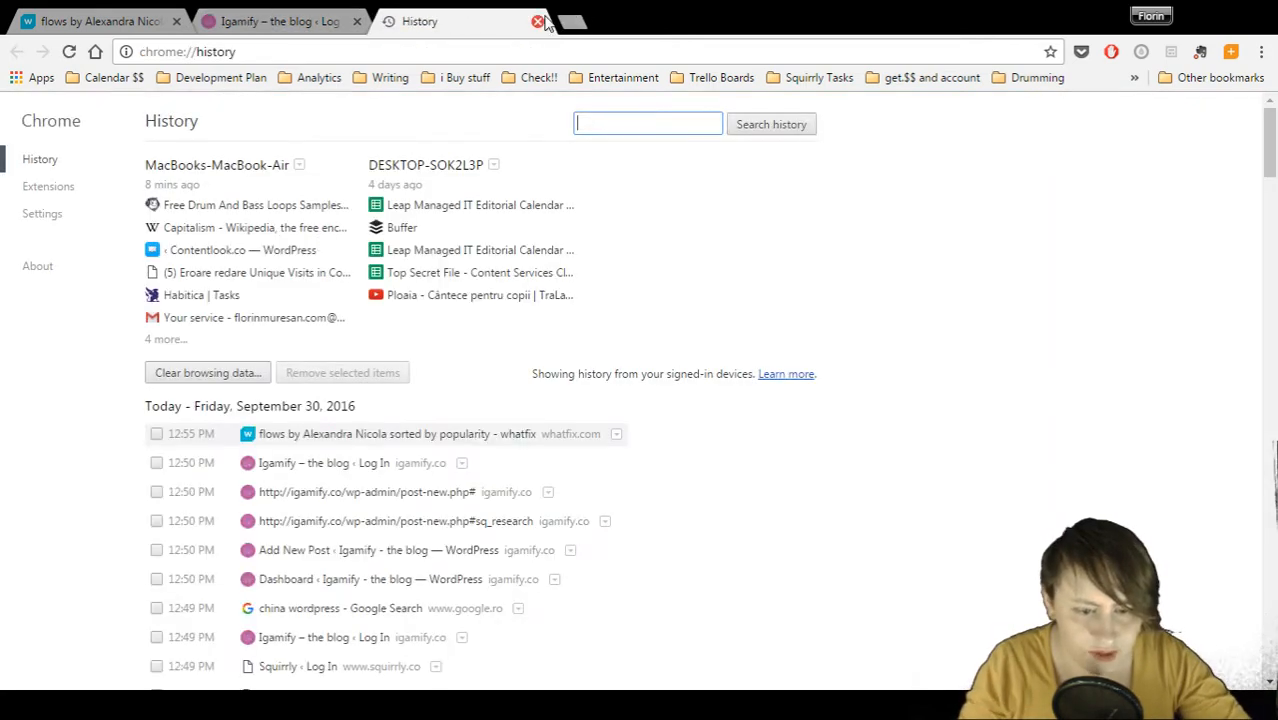
click(537, 21)
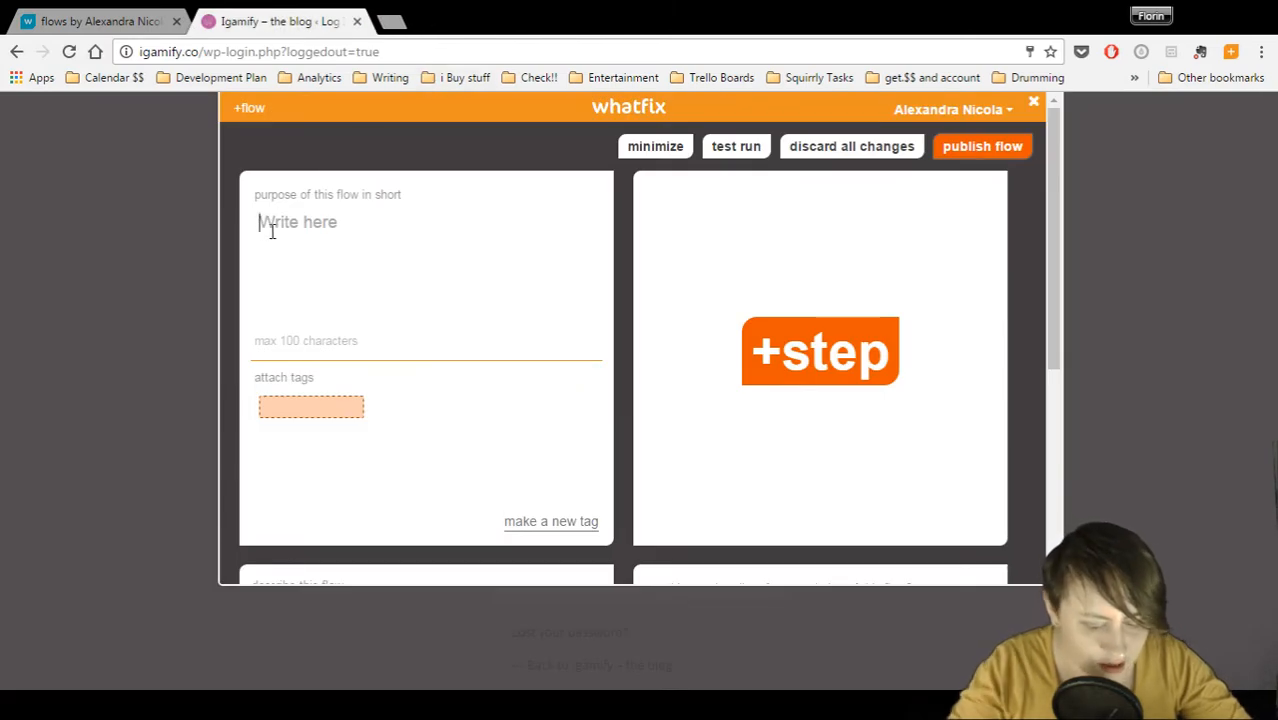
Enter "How to create and optimize a Wordpress article" as the flow's purpose
text(How to create a)
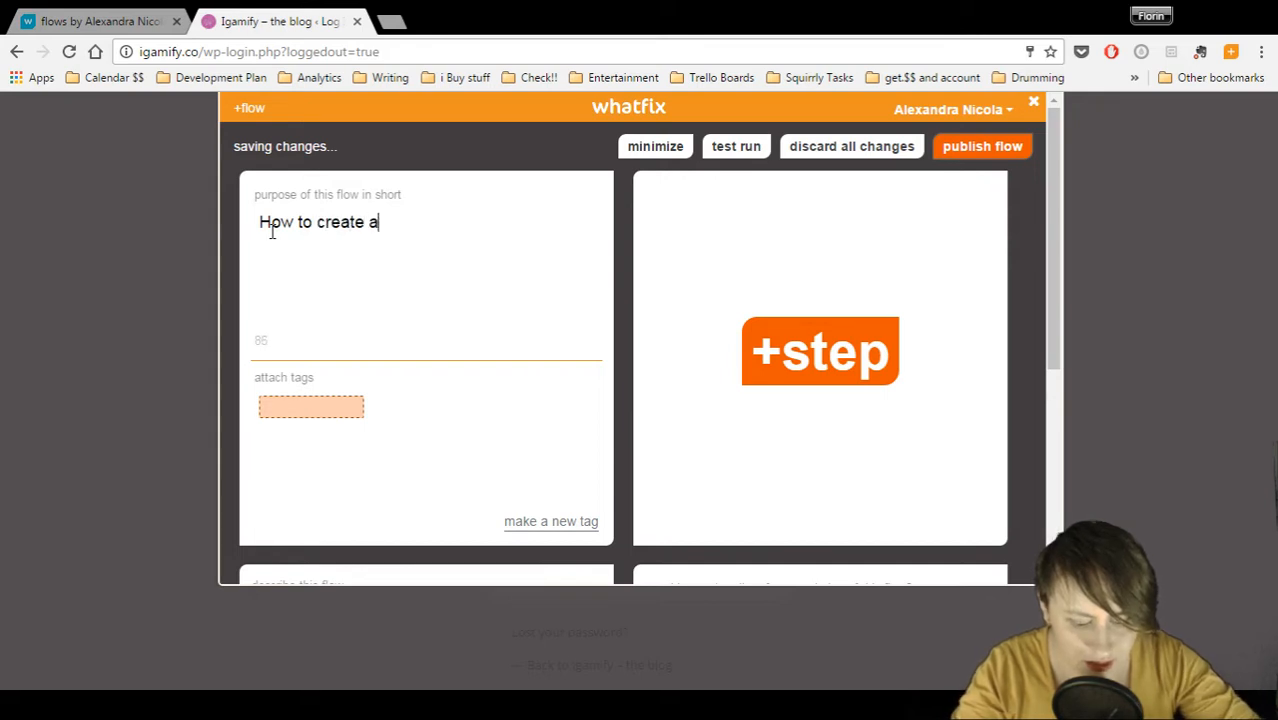
text(nd optim)
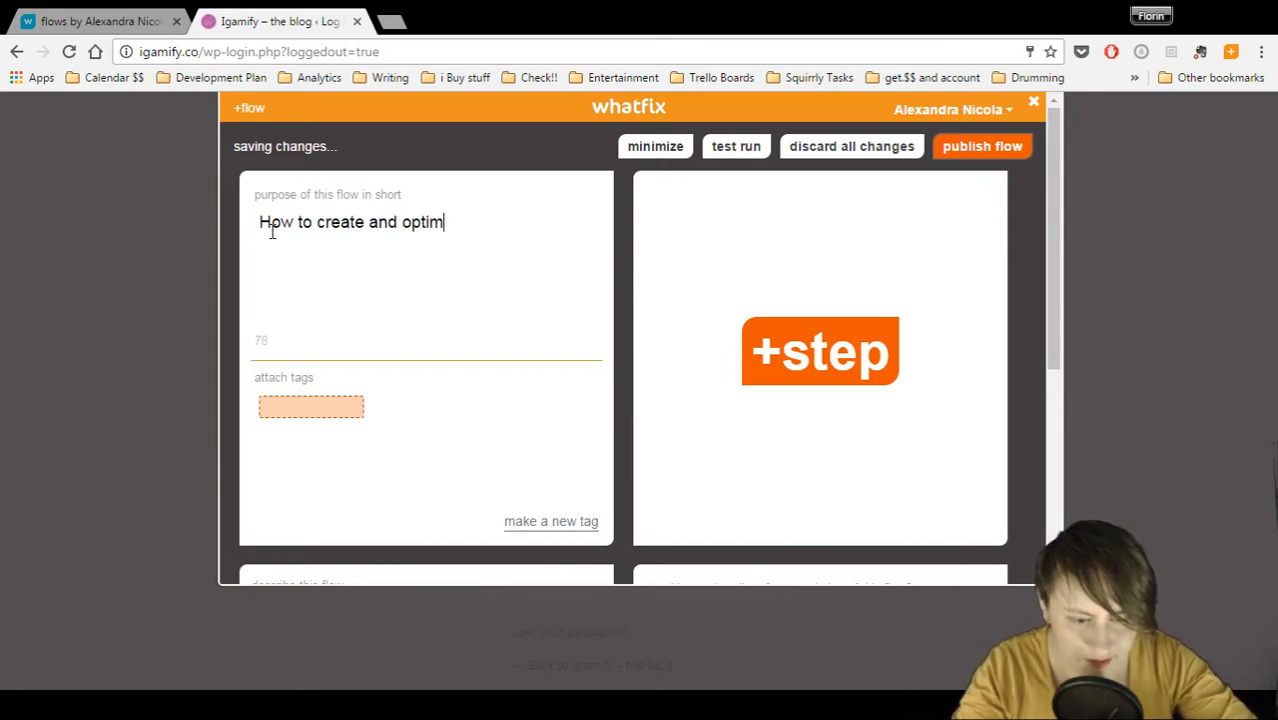
text(ise)
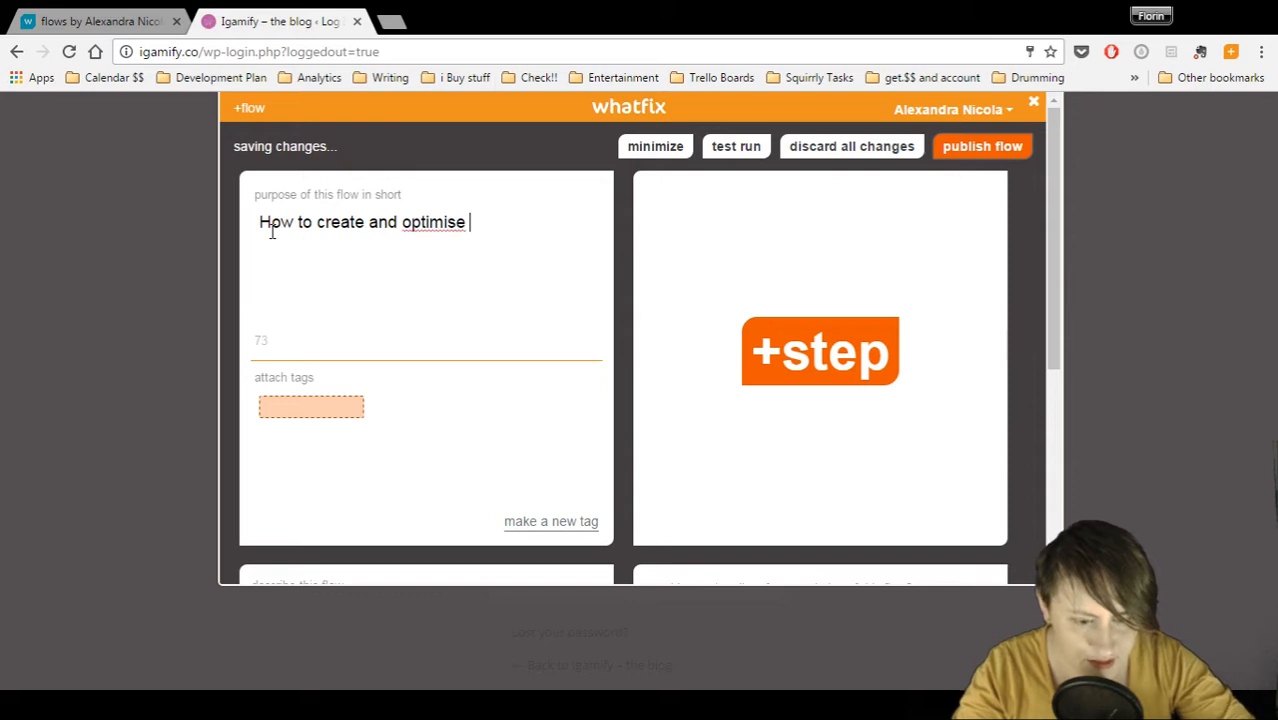
key(BackSpace)
key(BackSpace)
text(e)
key(BackSpace)
text(e a )
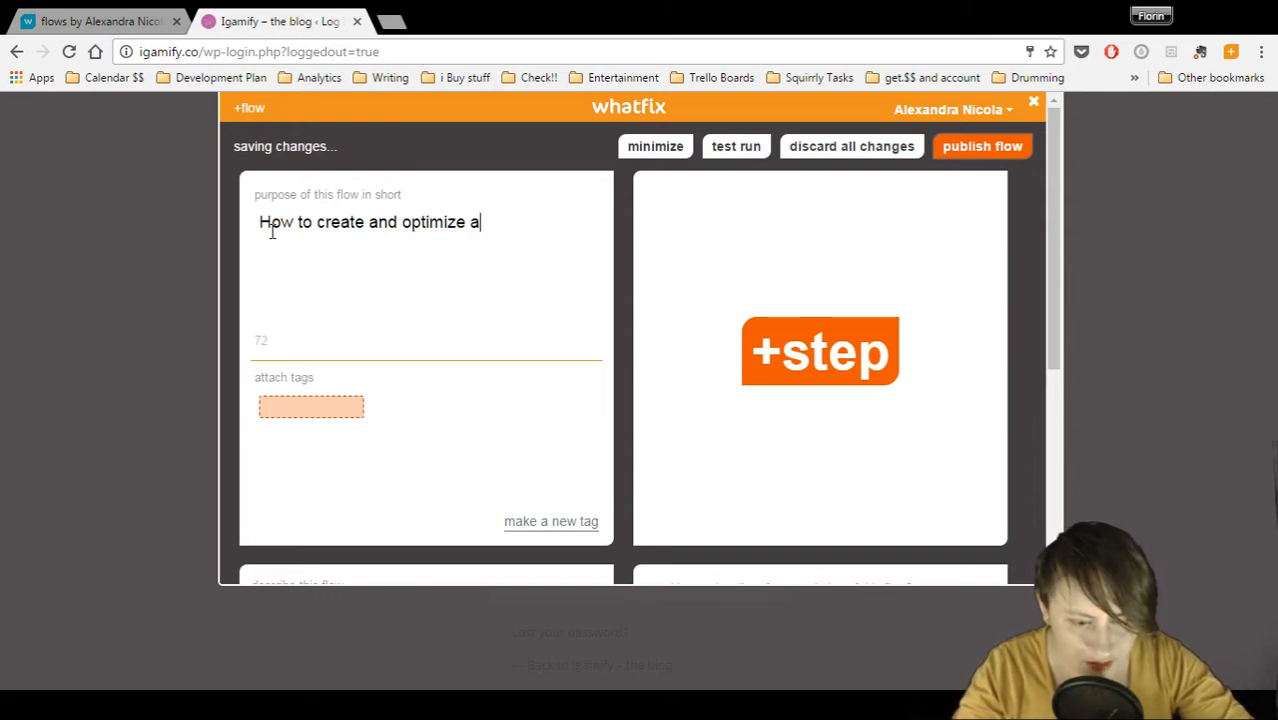
text(W)
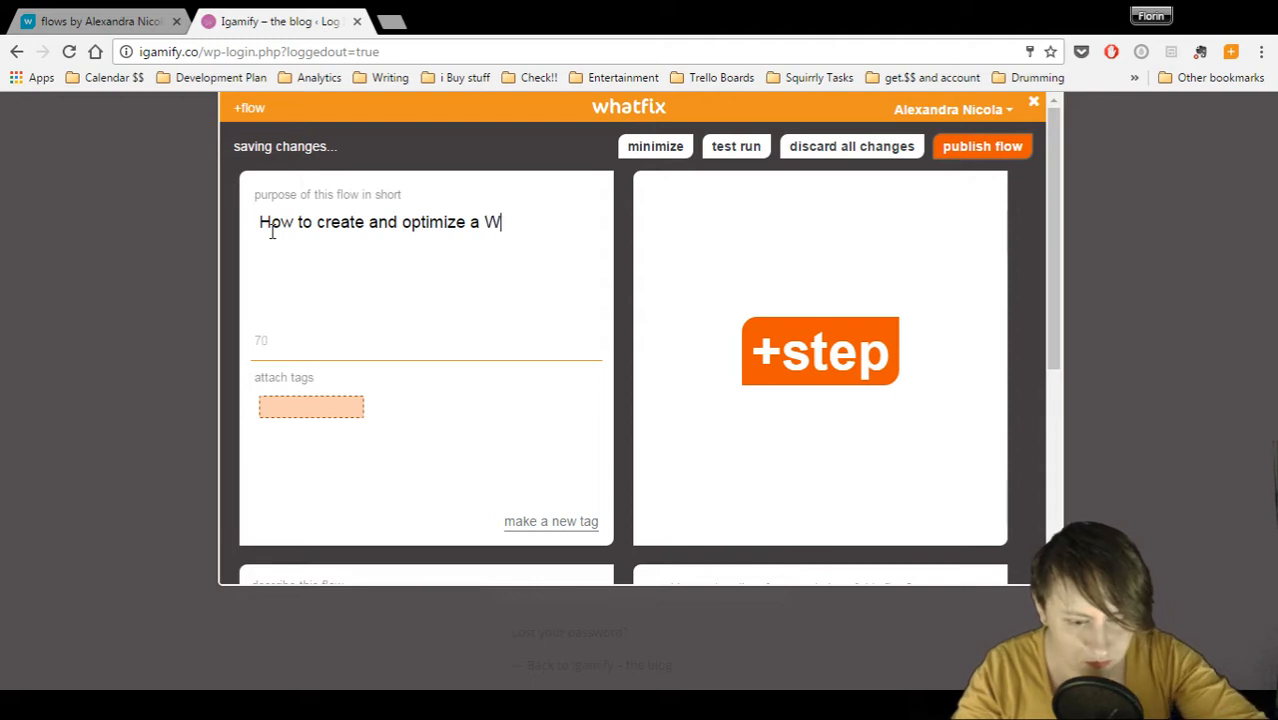
text(ordpre)
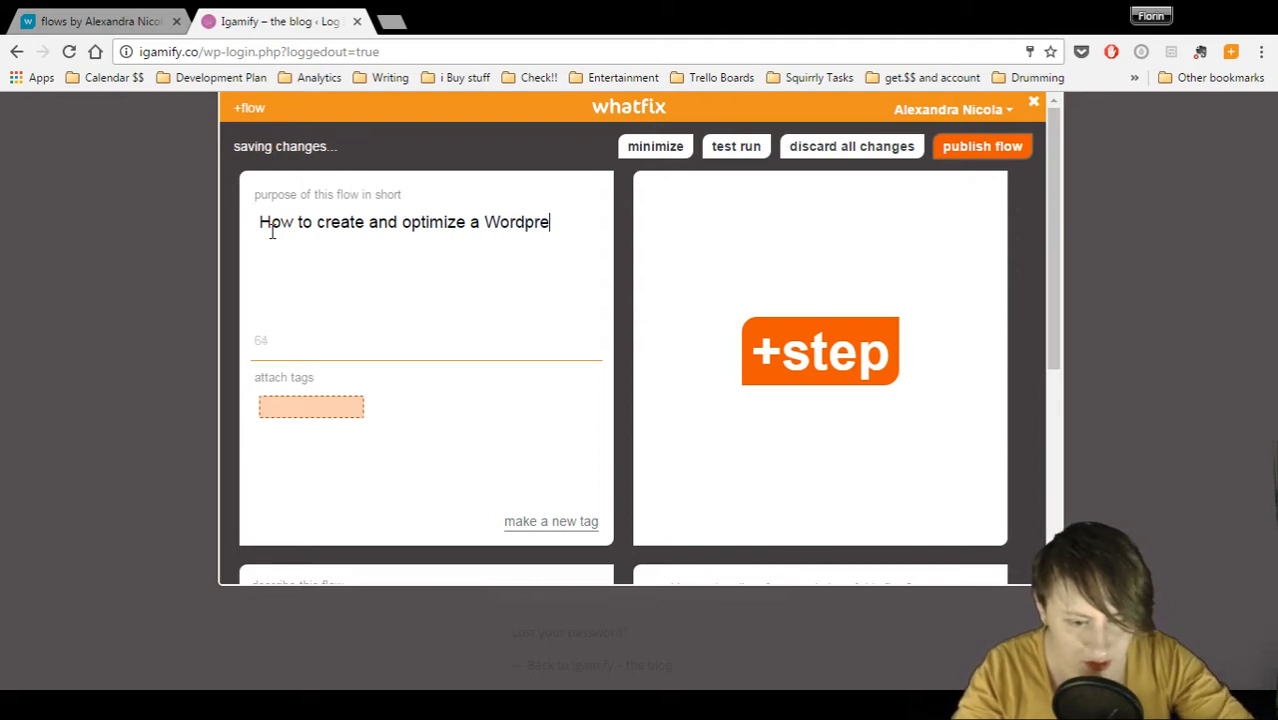
text(ss artile)
key(BackSpace)
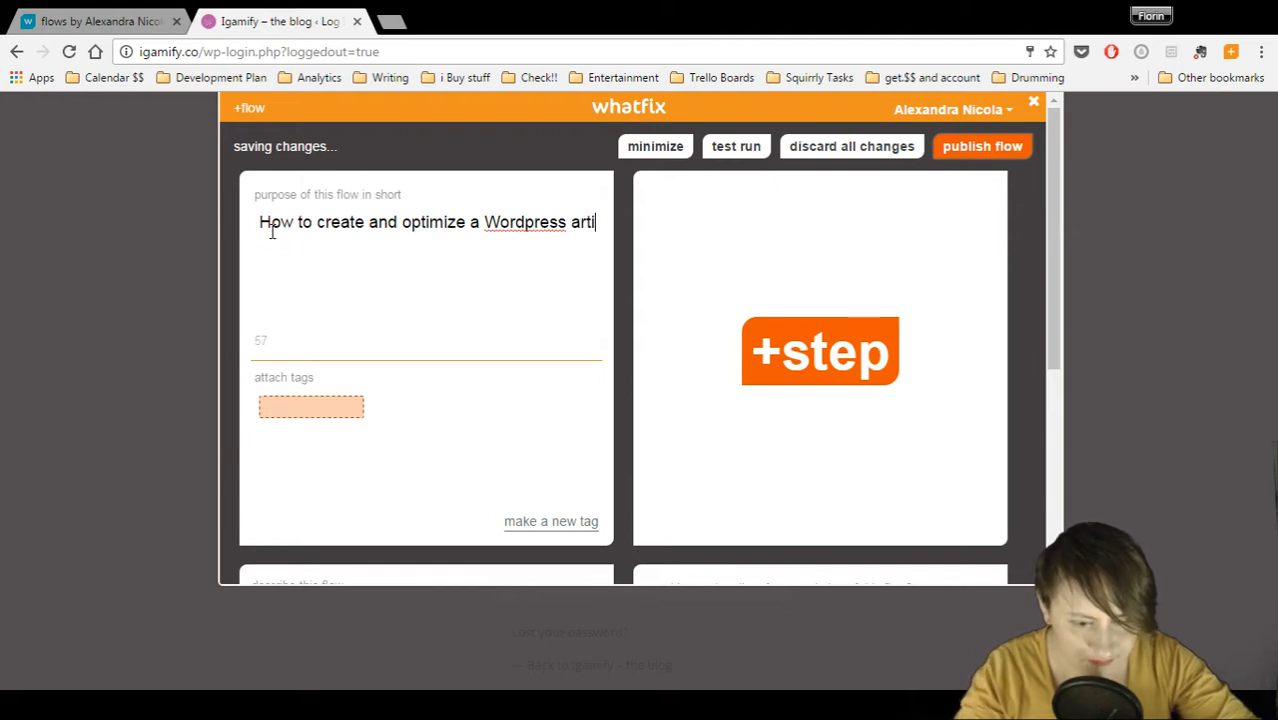
text(cle)
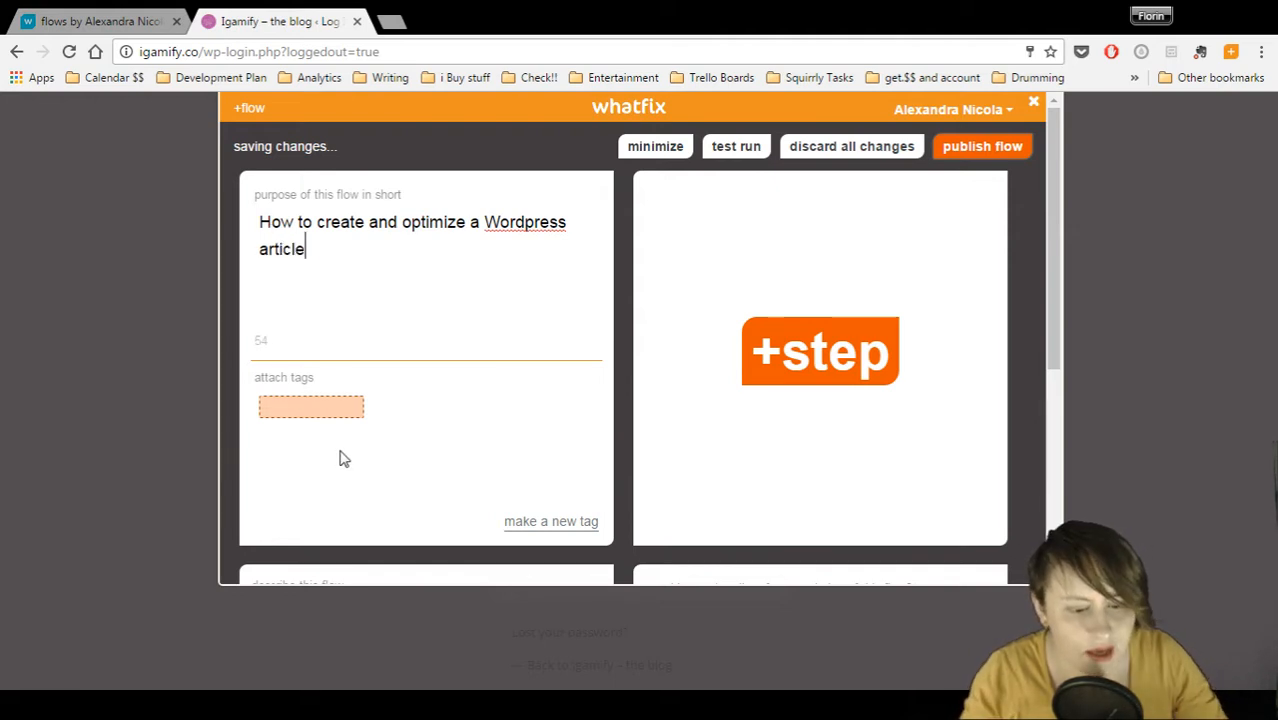
Attach the existing "wordpress" tag to the flow
click(340, 409)
text(wo)
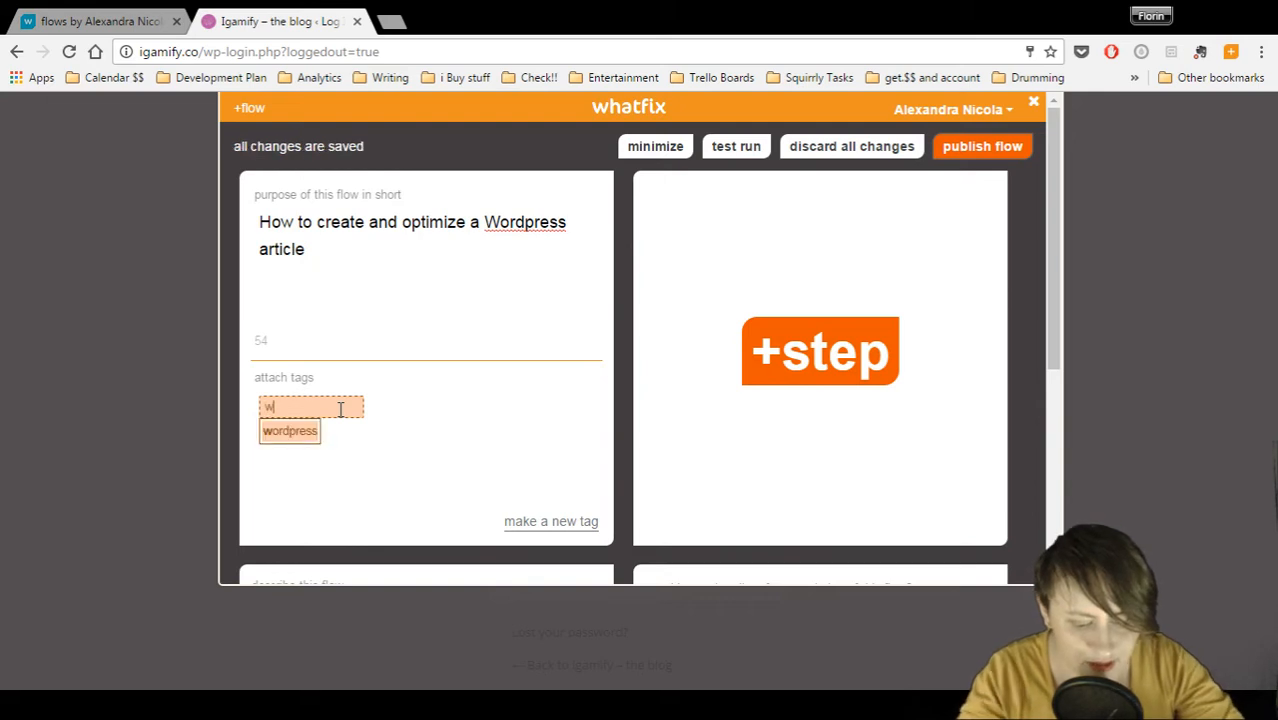
click(285, 432)
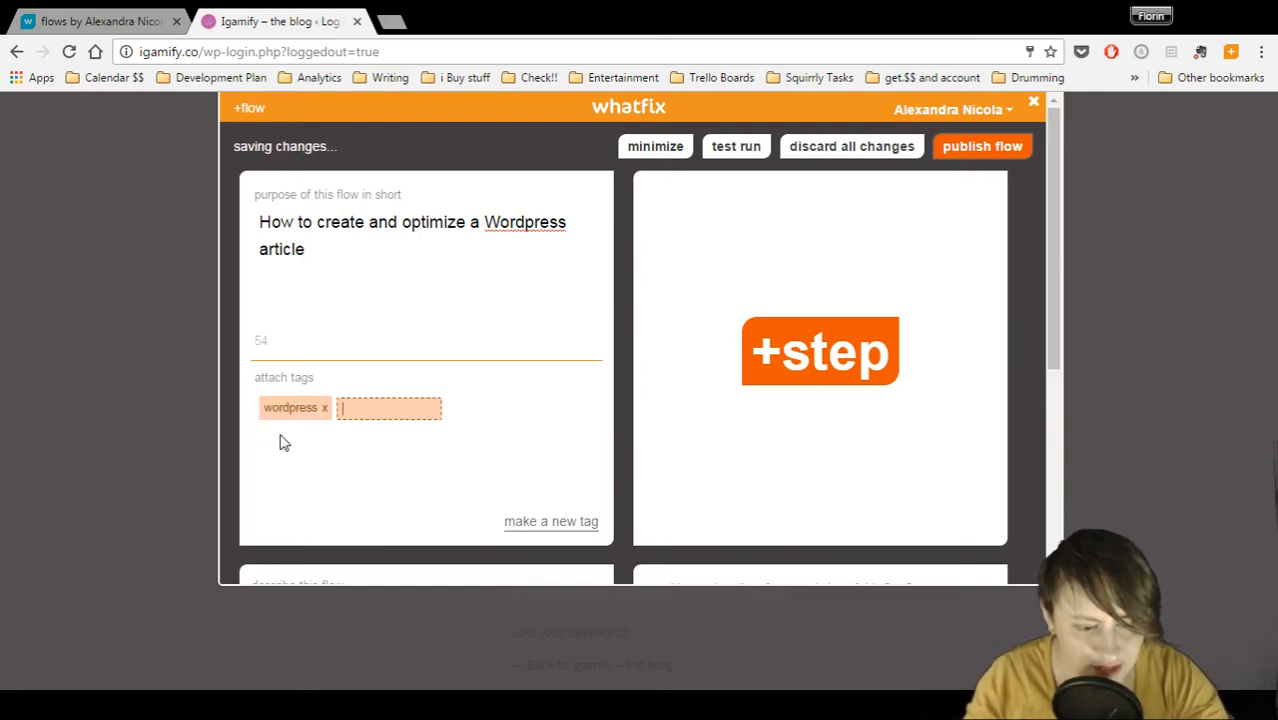
Create a new tag named "article" with the description "content type" for the flow
click(549, 523)
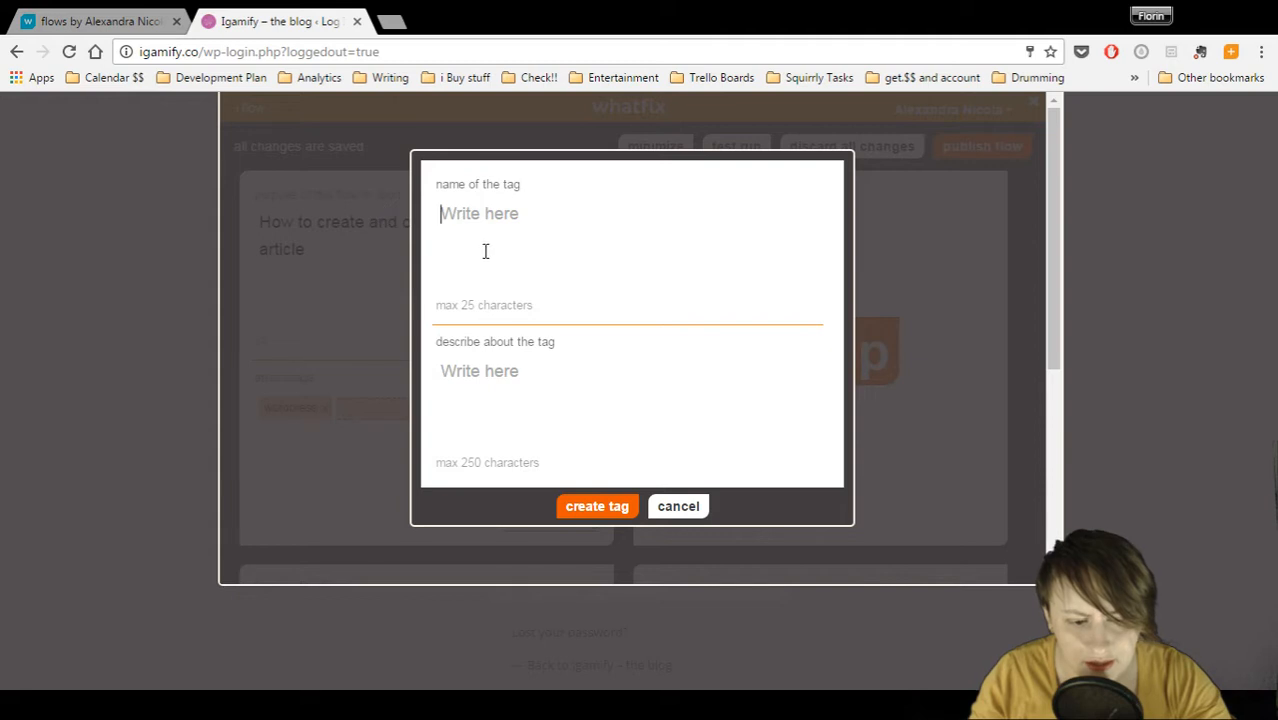
text(article)
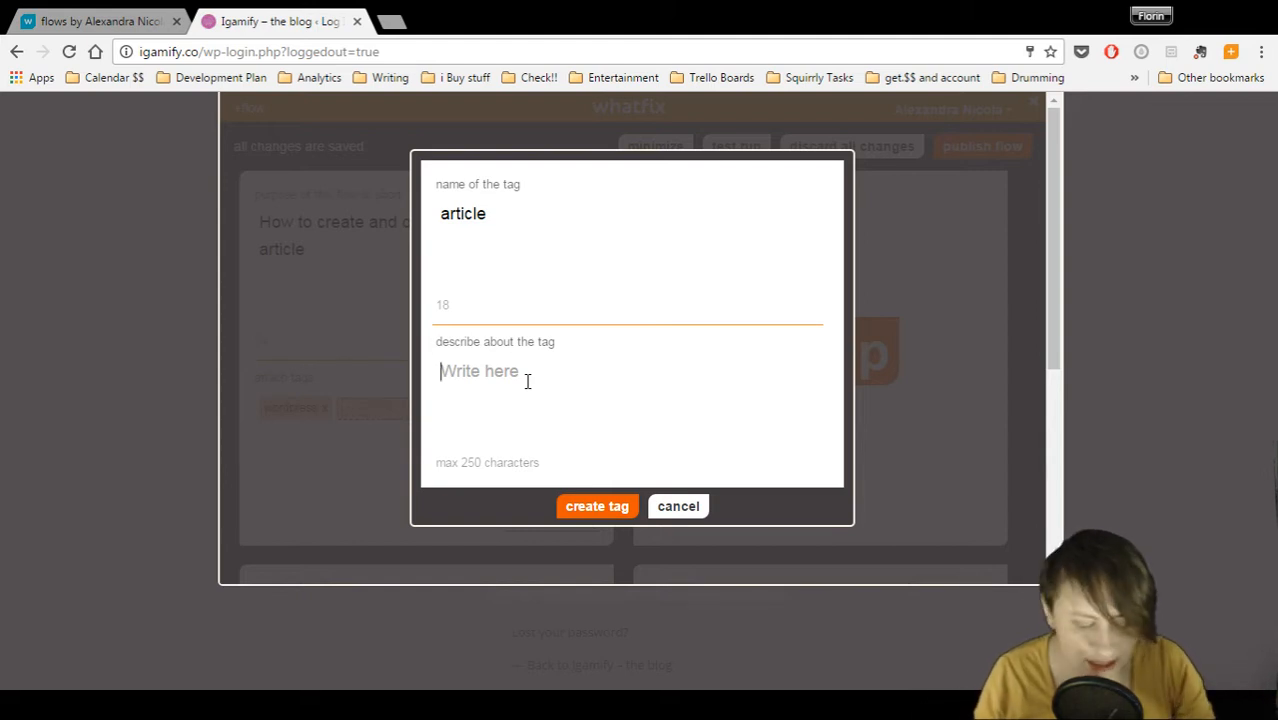
text(cont)
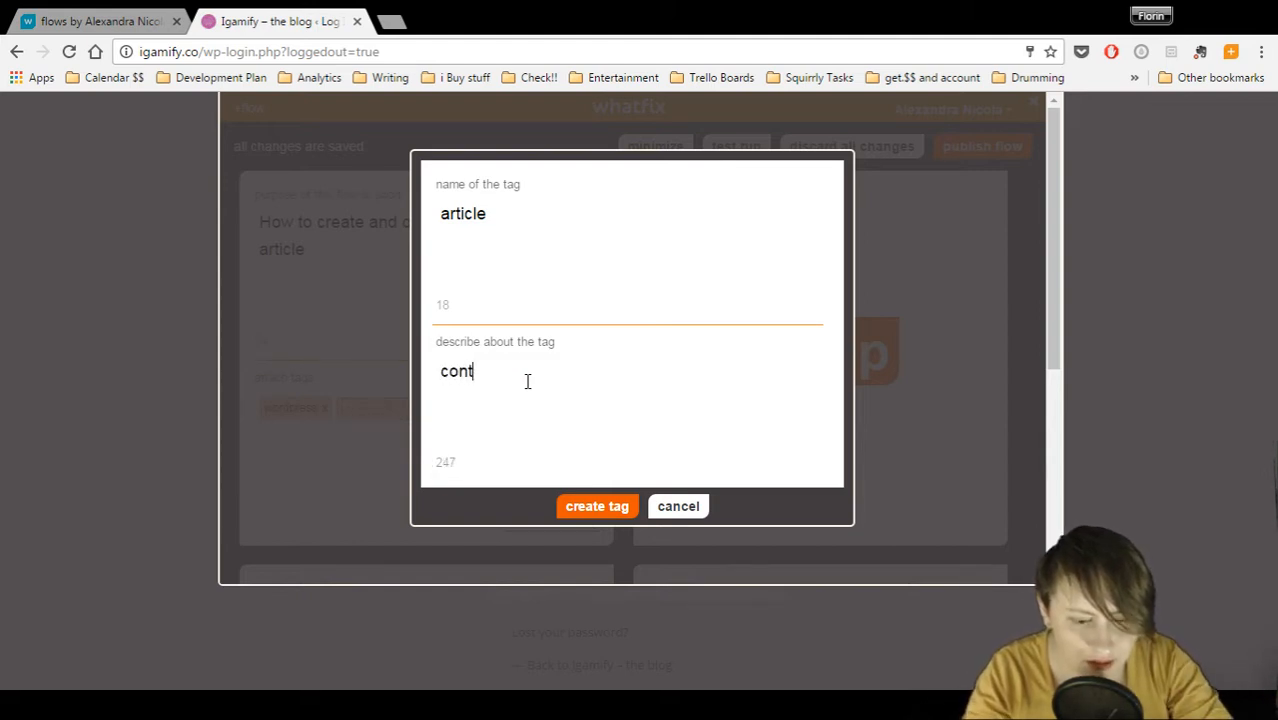
text(ent type)
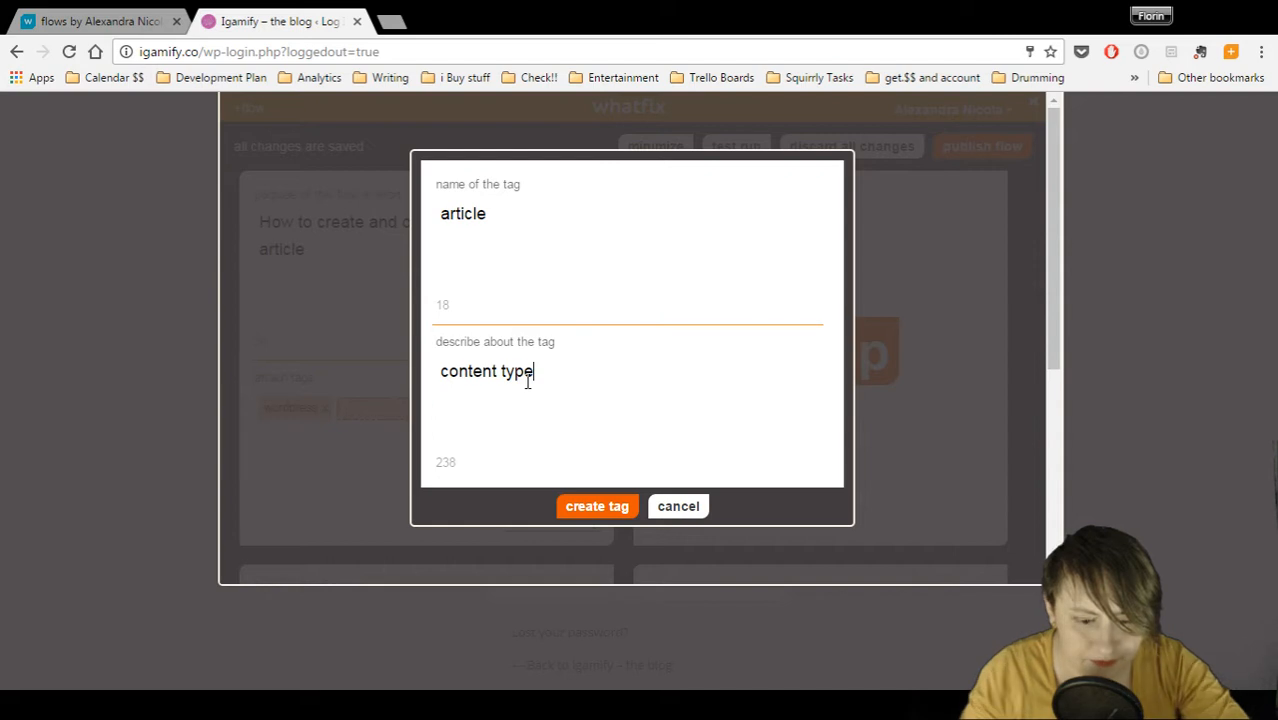
click(612, 508)
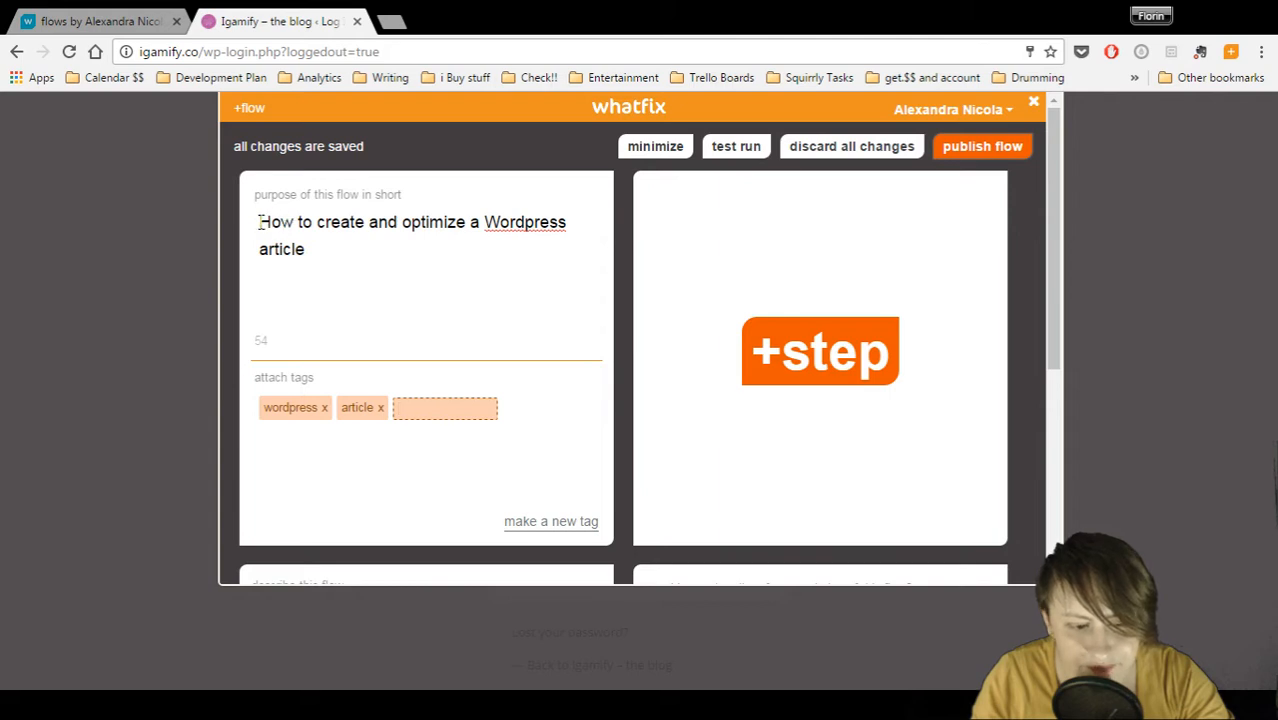
drag(259, 222, 329, 274)
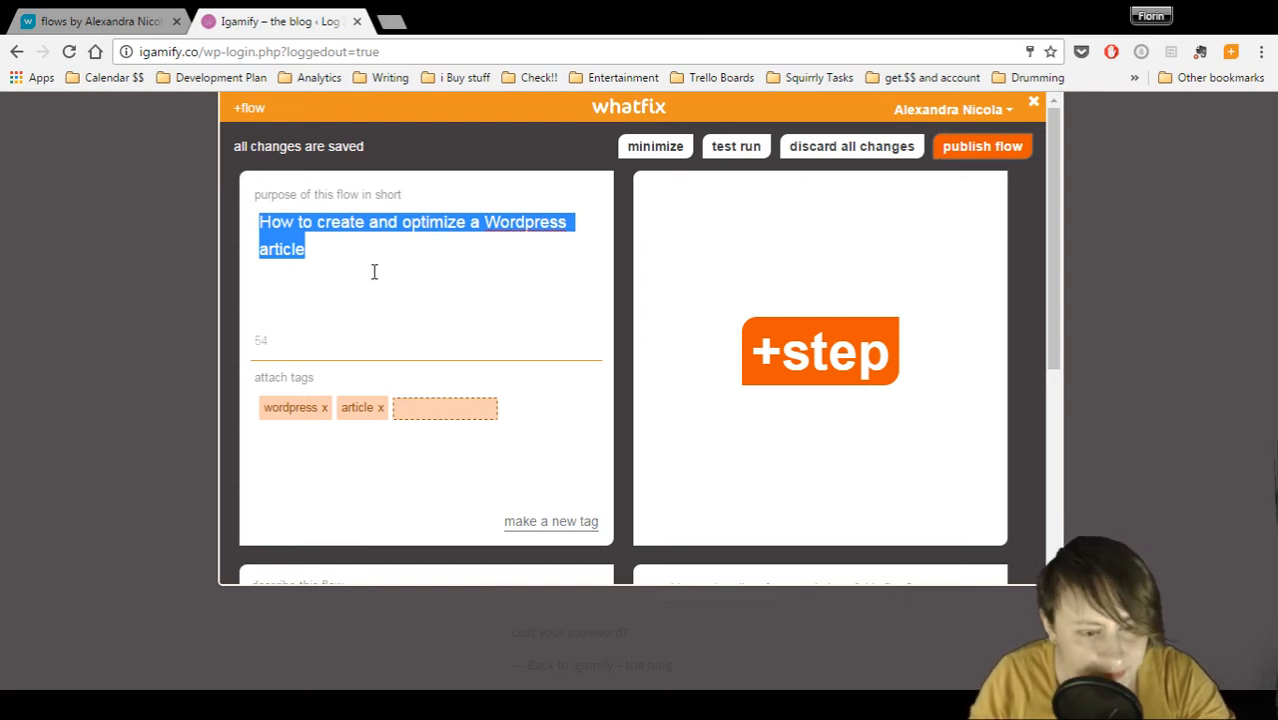
drag(238, 150, 416, 160)
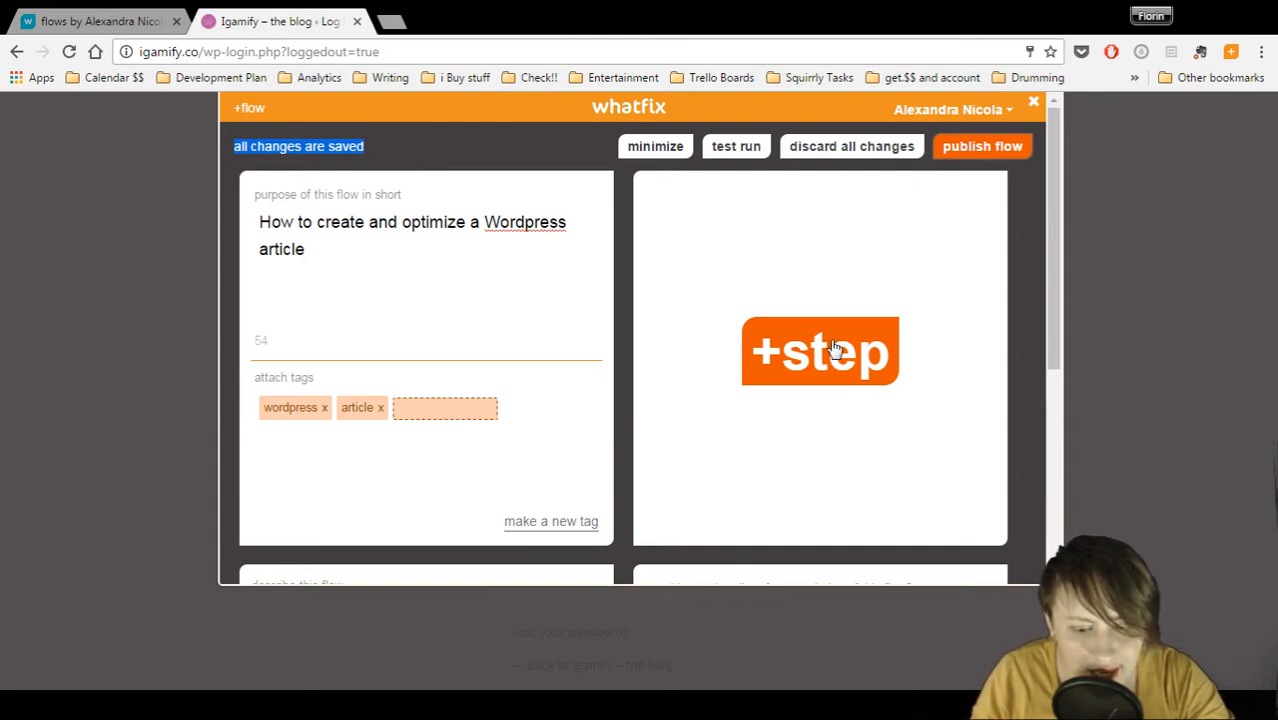
drag(1047, 202, 993, 208)
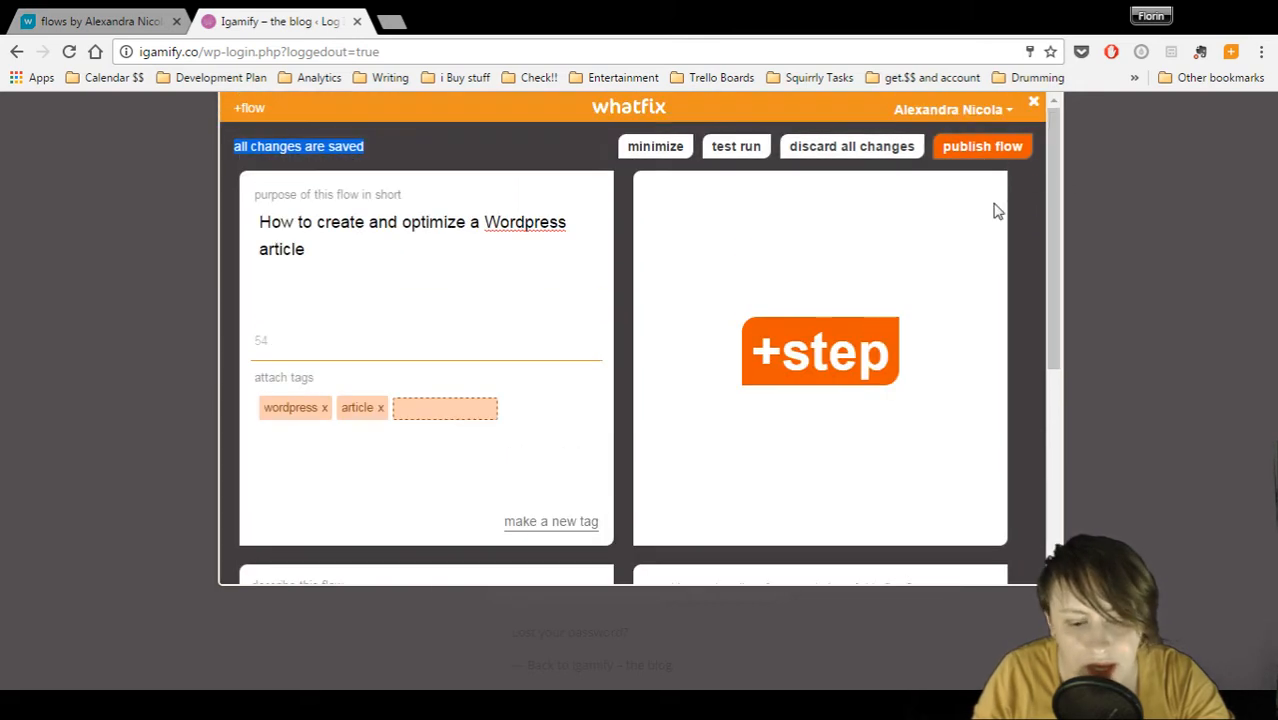
Start the flow's first step on the username field and describe it as "Write your username here."
click(811, 348)
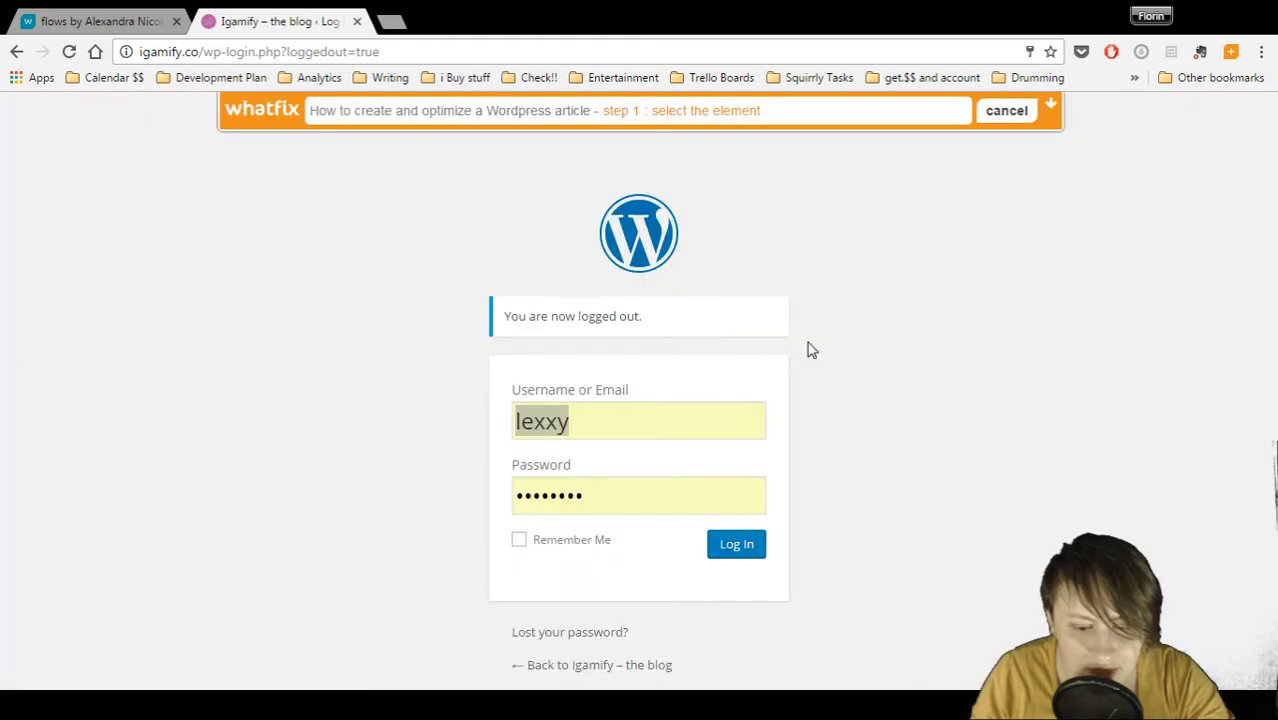
click(592, 420)
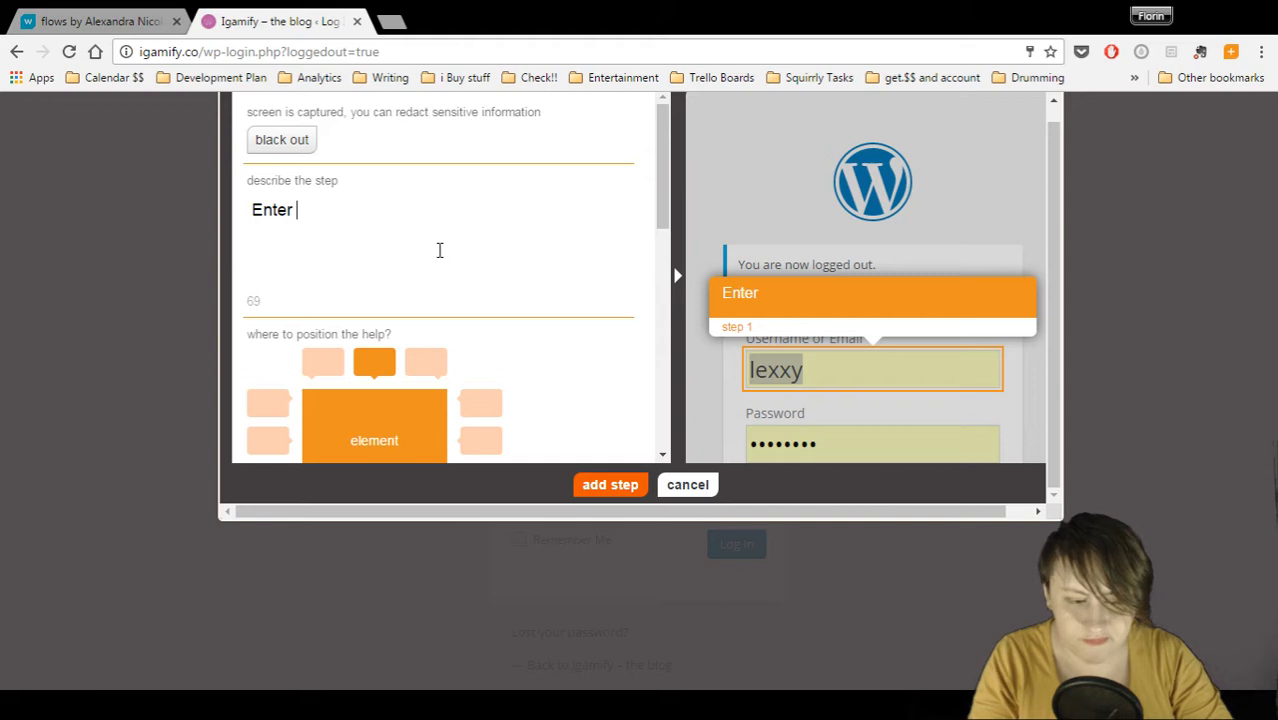
key(BackSpace)
key(BackSpace)
key(BackSpace)
key(BackSpace)
key(BackSpace)
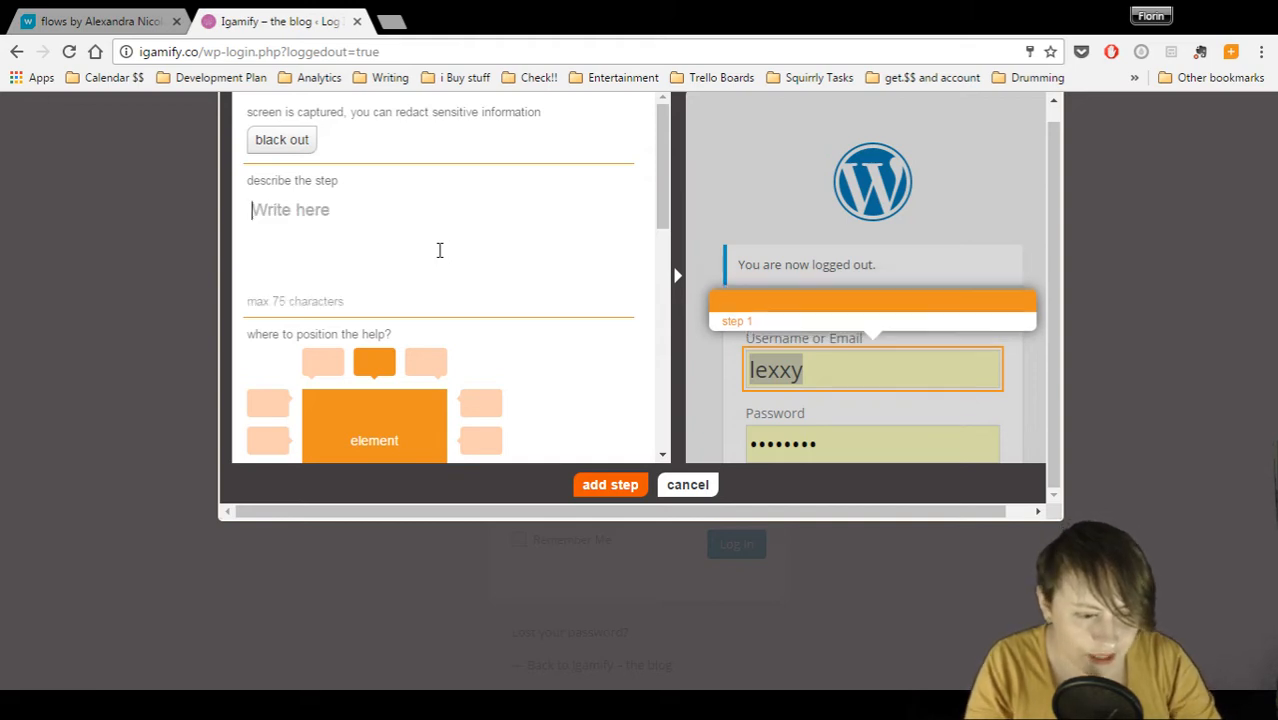
text(W)
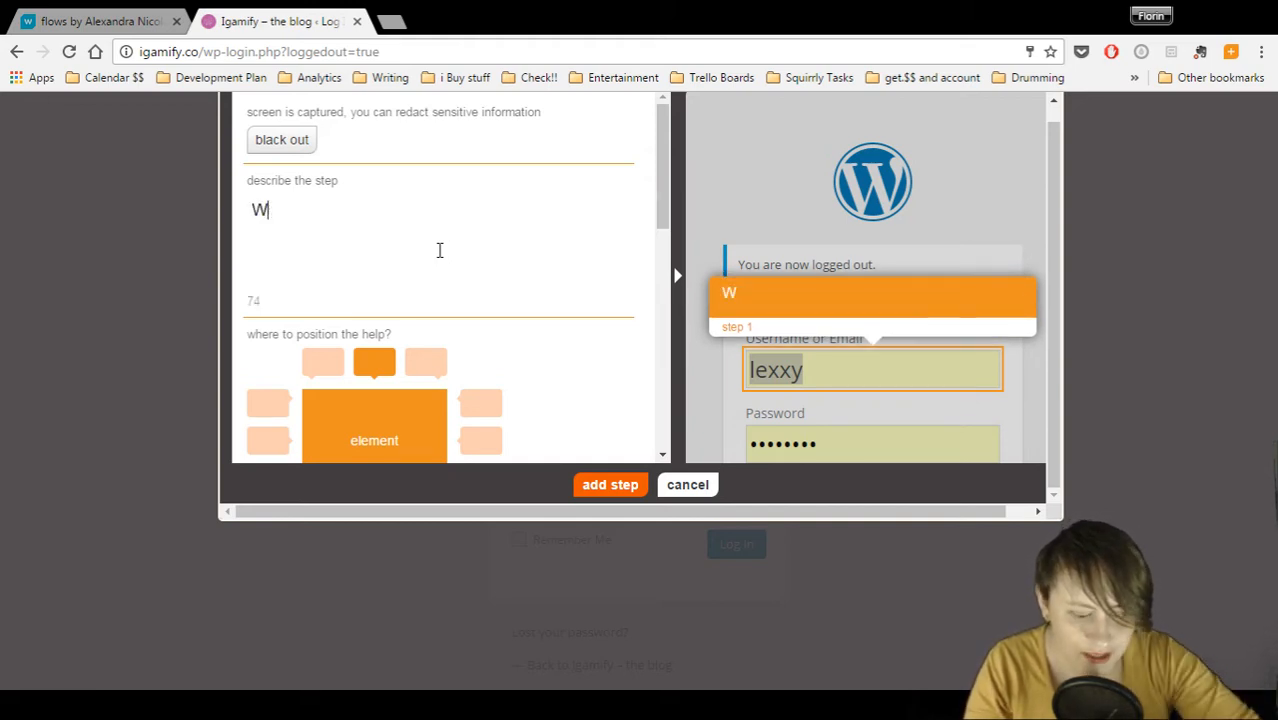
text(rite your username here.)
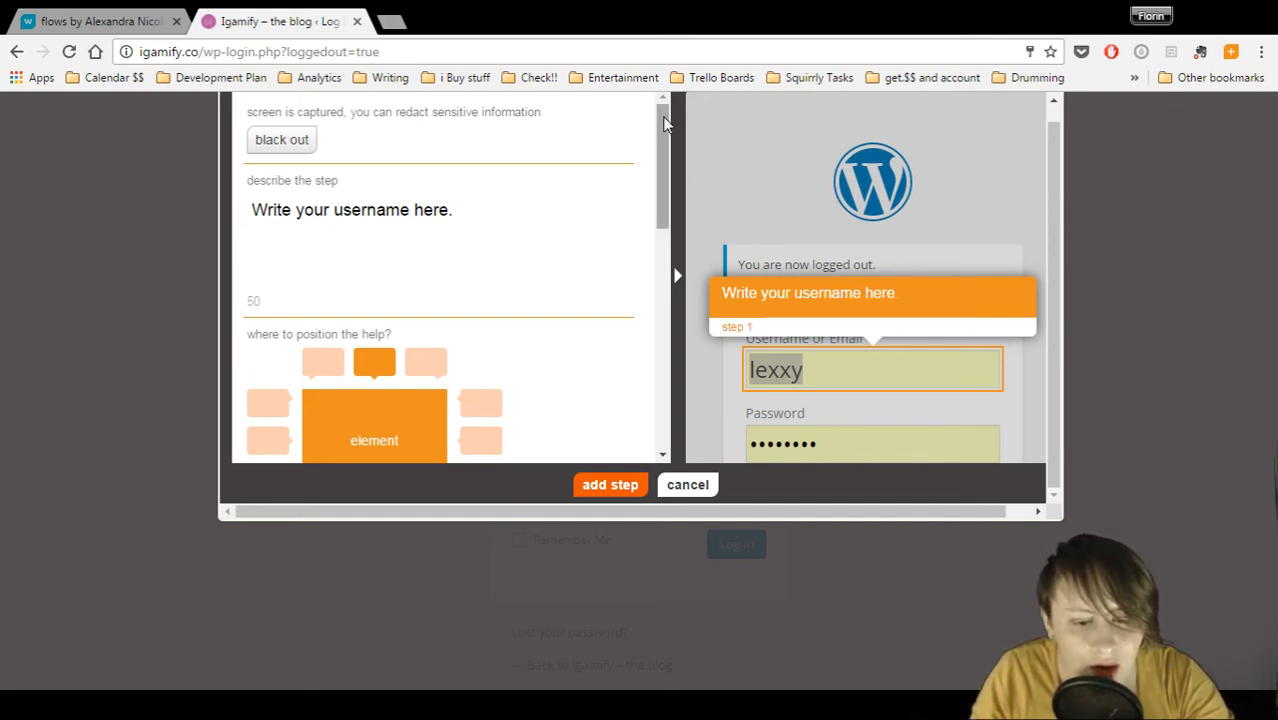
Try several positions for the help balloon around the username field and return it to above the field's centre
scroll(662, 131, down, 2)
scroll(662, 131, down, 4)
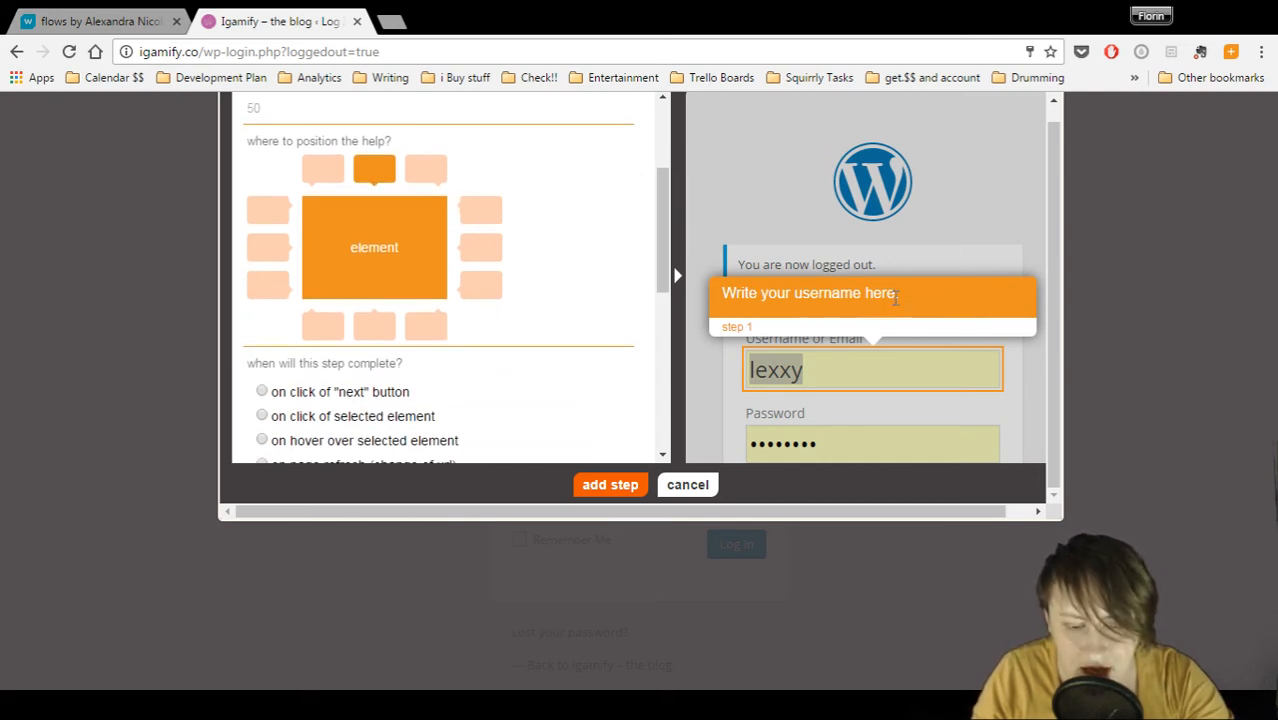
click(322, 176)
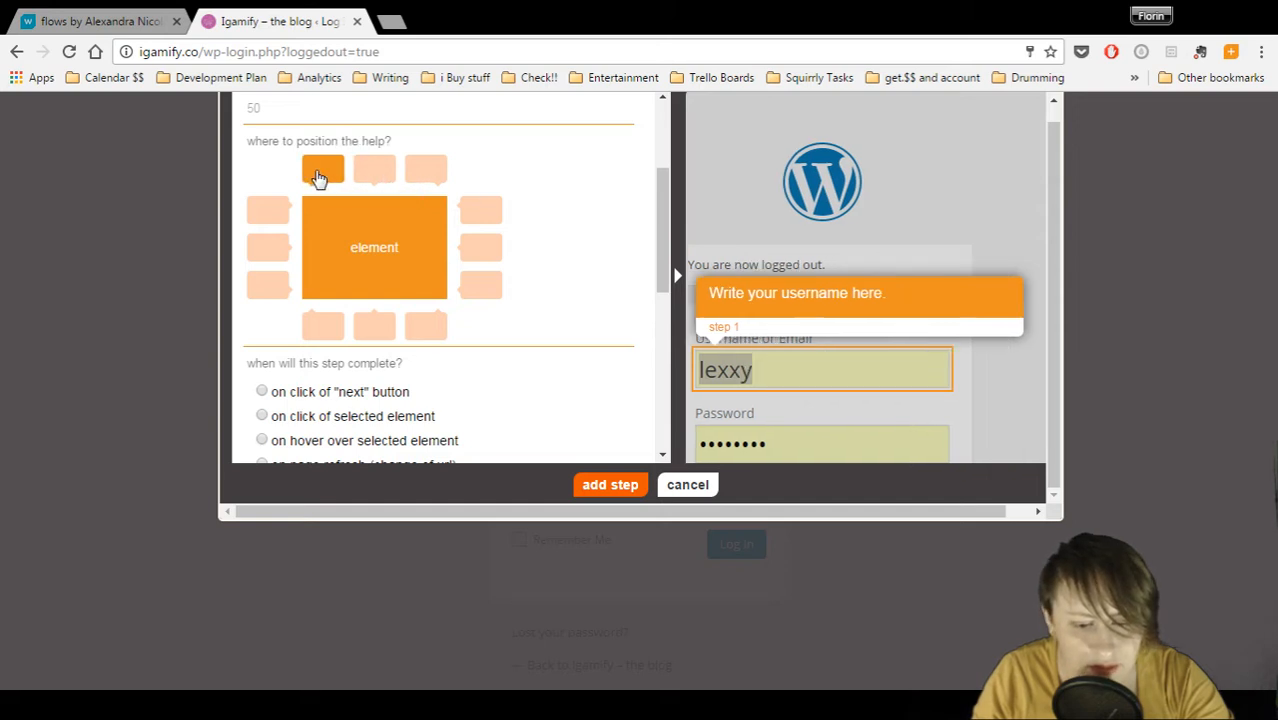
click(482, 212)
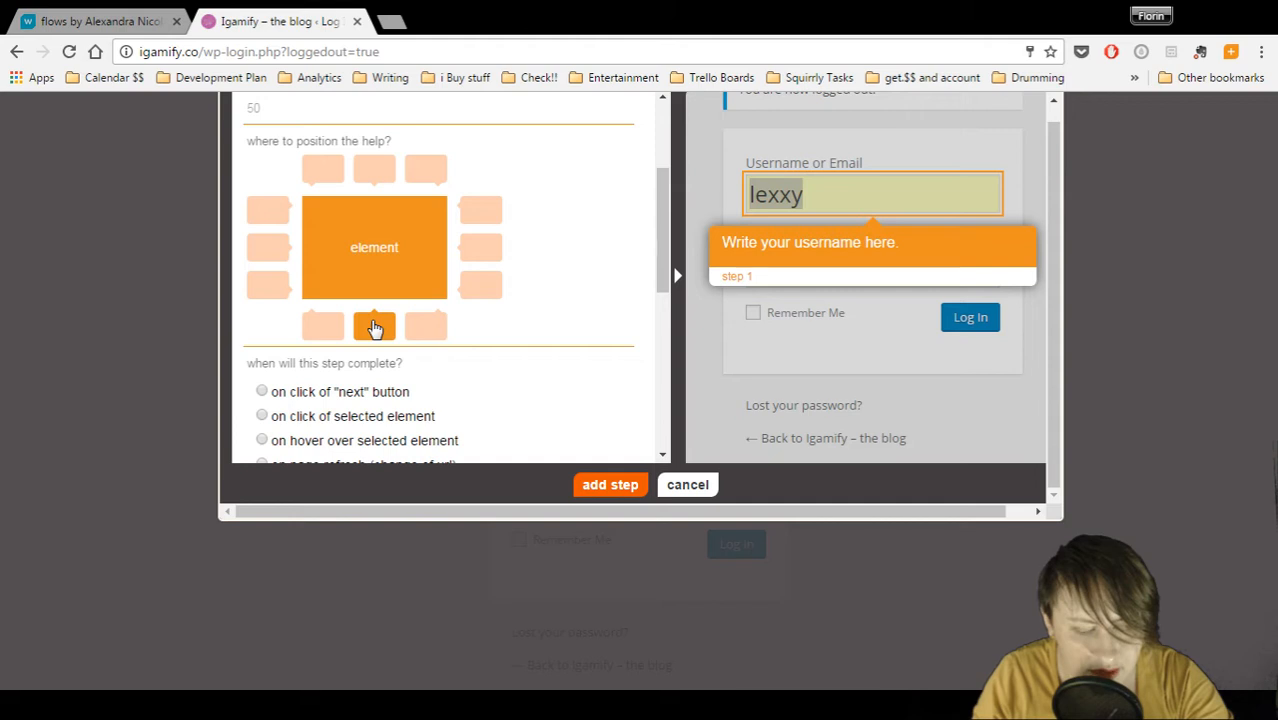
click(366, 169)
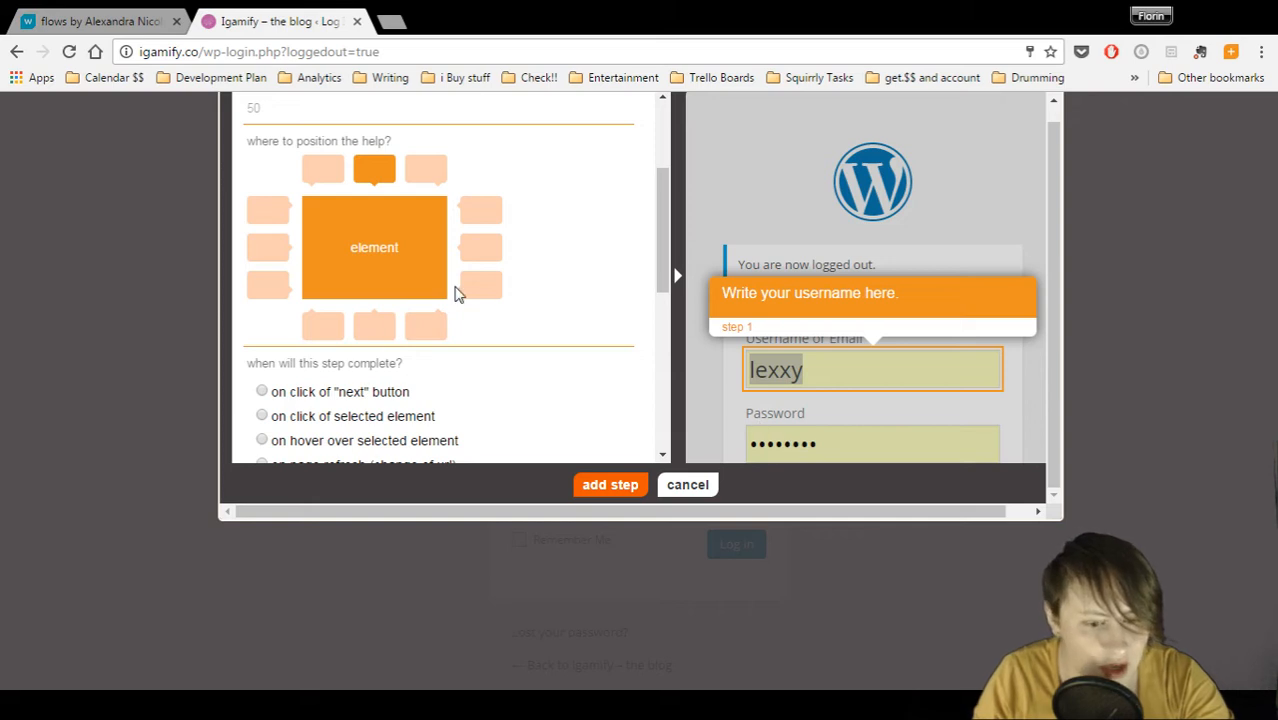
Mark the username step as optional and add it to the flow, leaving the optional note empty
drag(657, 176, 656, 212)
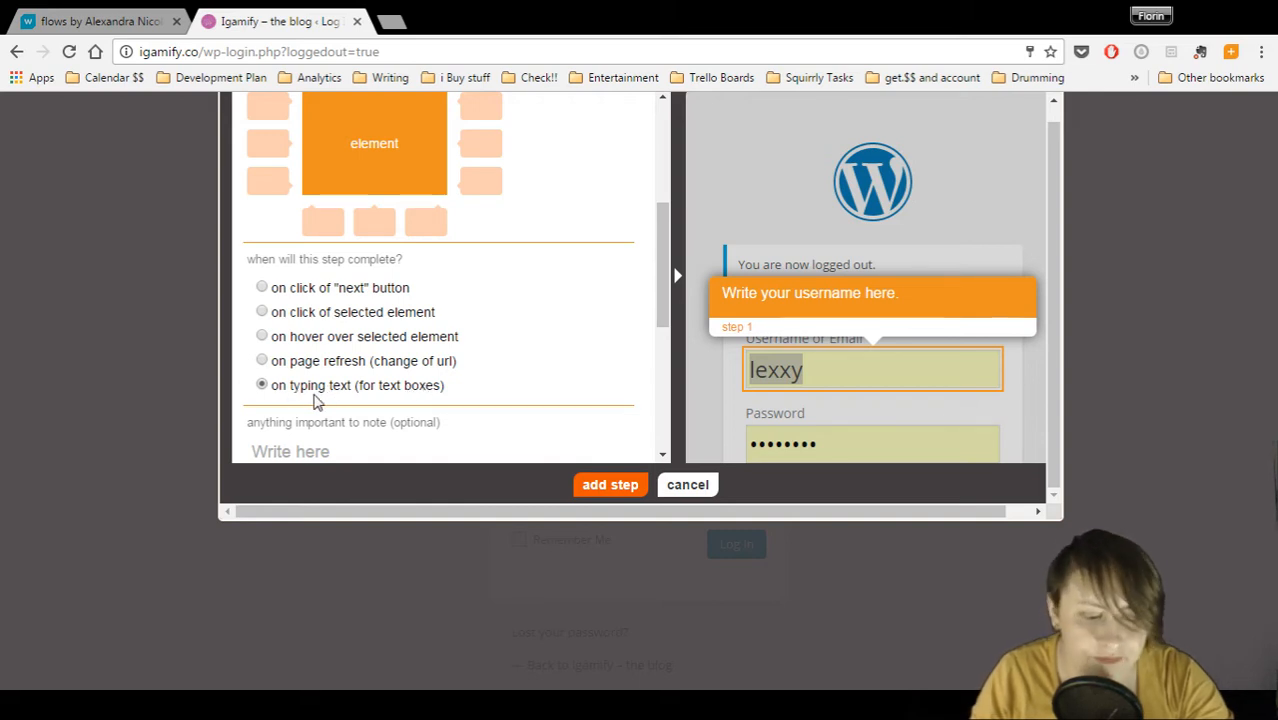
drag(658, 290, 658, 320)
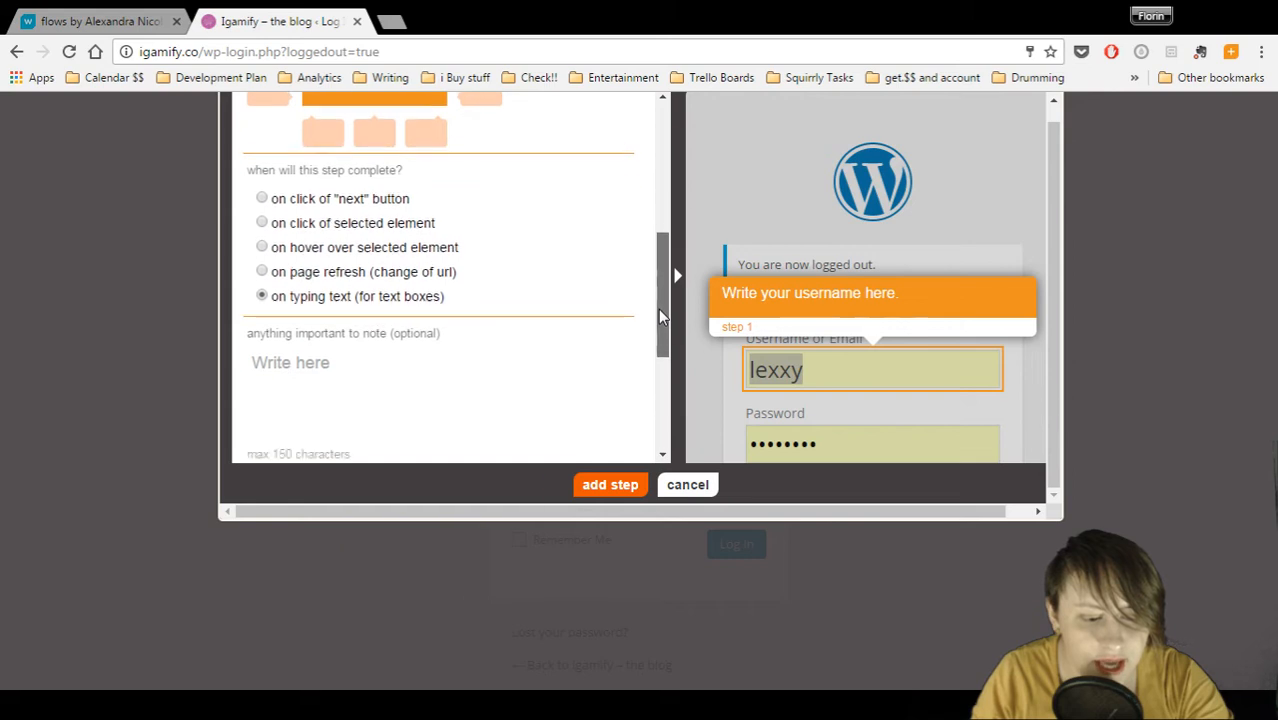
click(350, 359)
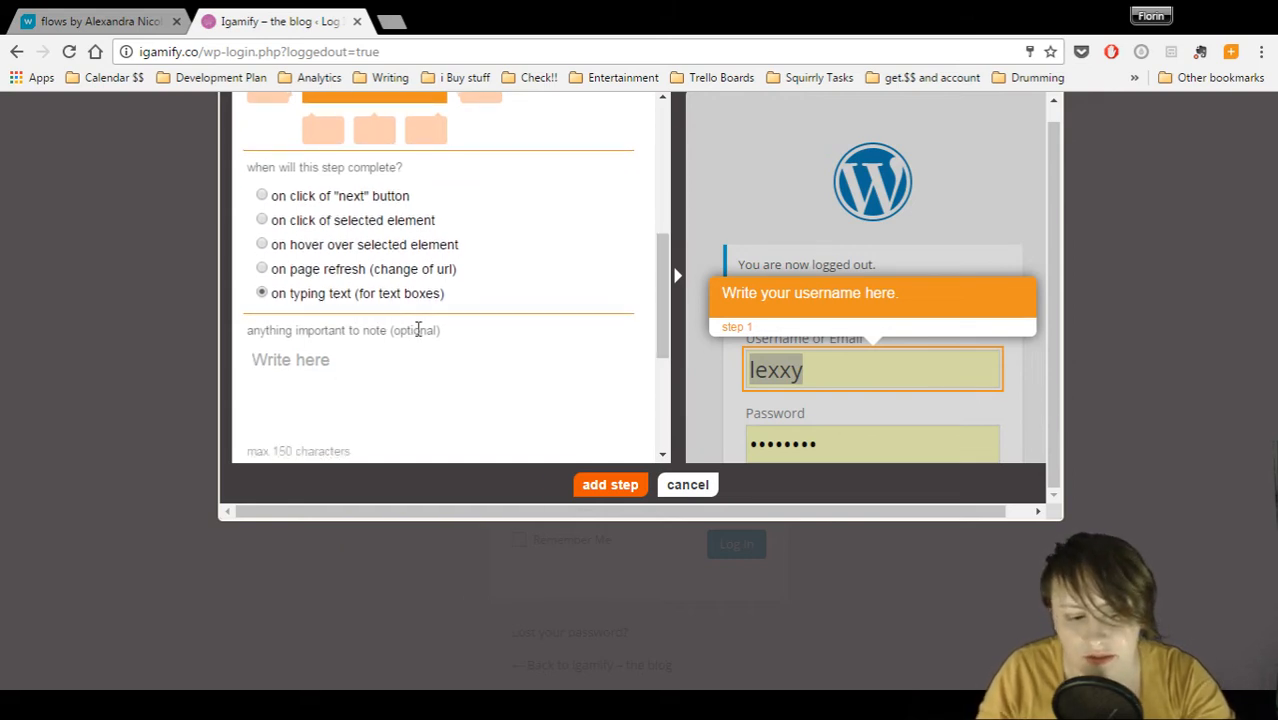
drag(664, 312, 668, 359)
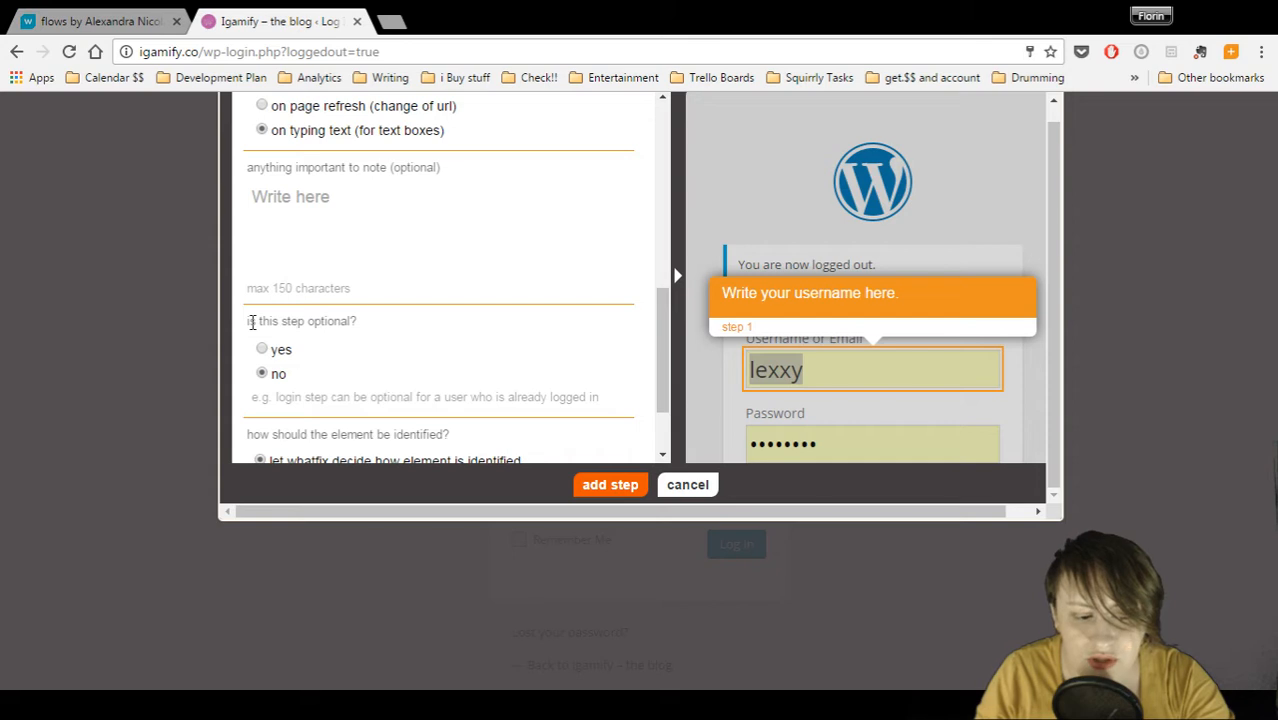
click(264, 350)
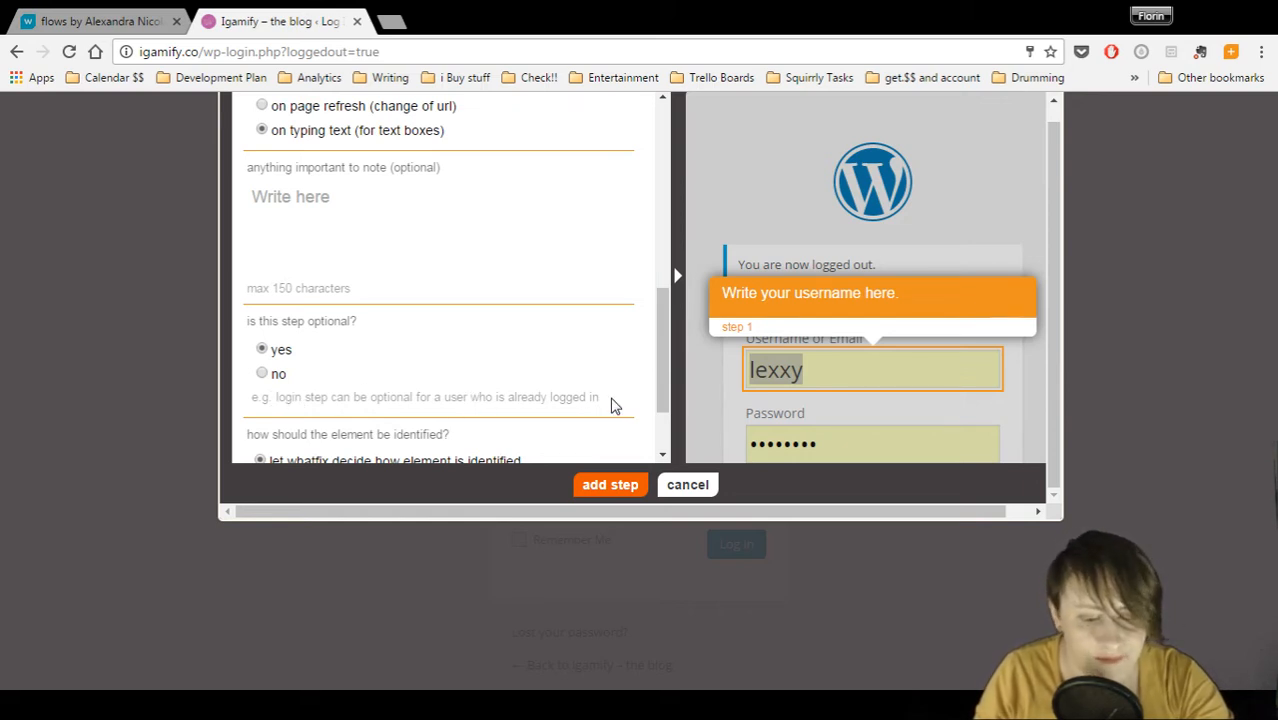
scroll(658, 321, down, 1)
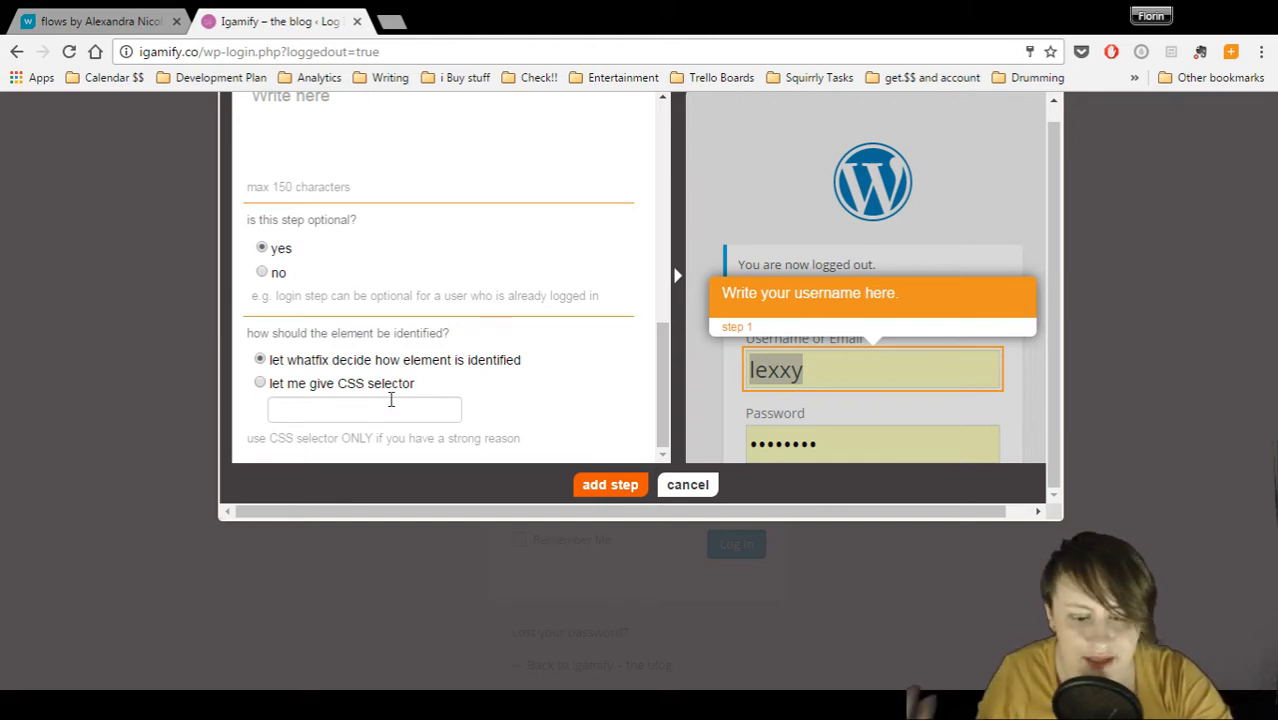
scroll(531, 365, up, 1)
scroll(533, 365, up, 3)
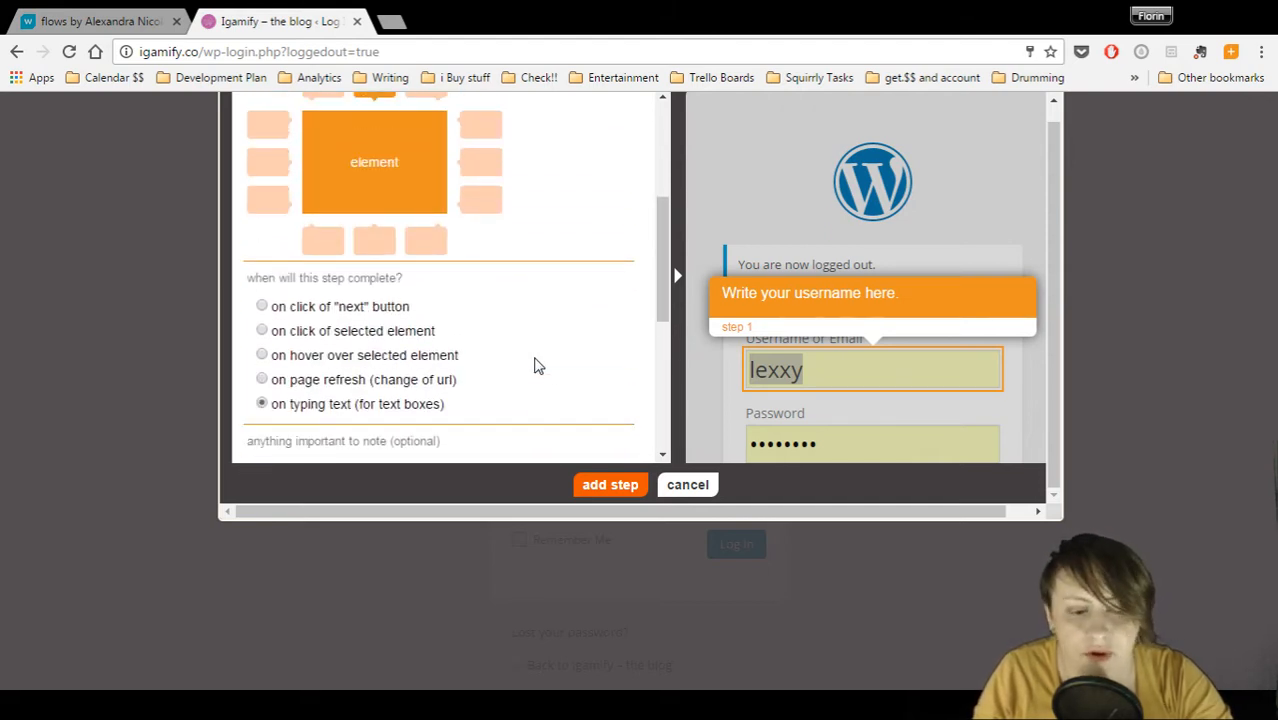
scroll(535, 366, down, 3)
scroll(534, 368, down, 1)
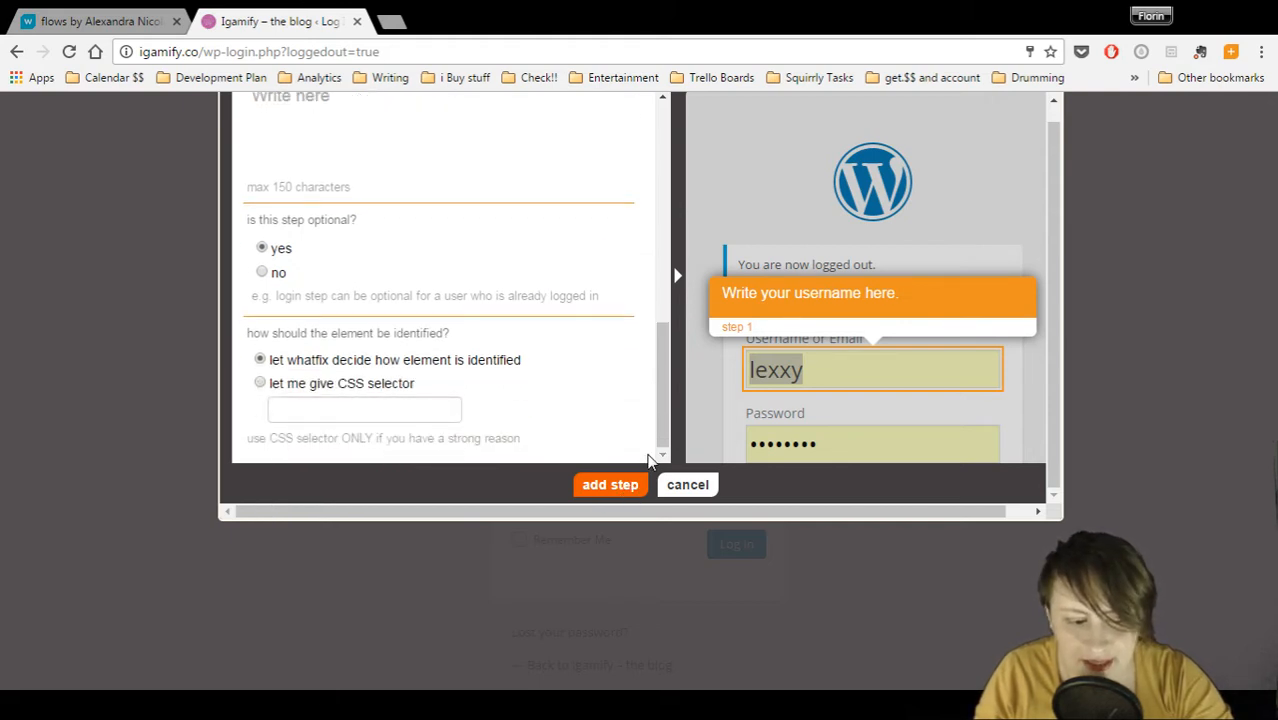
click(612, 486)
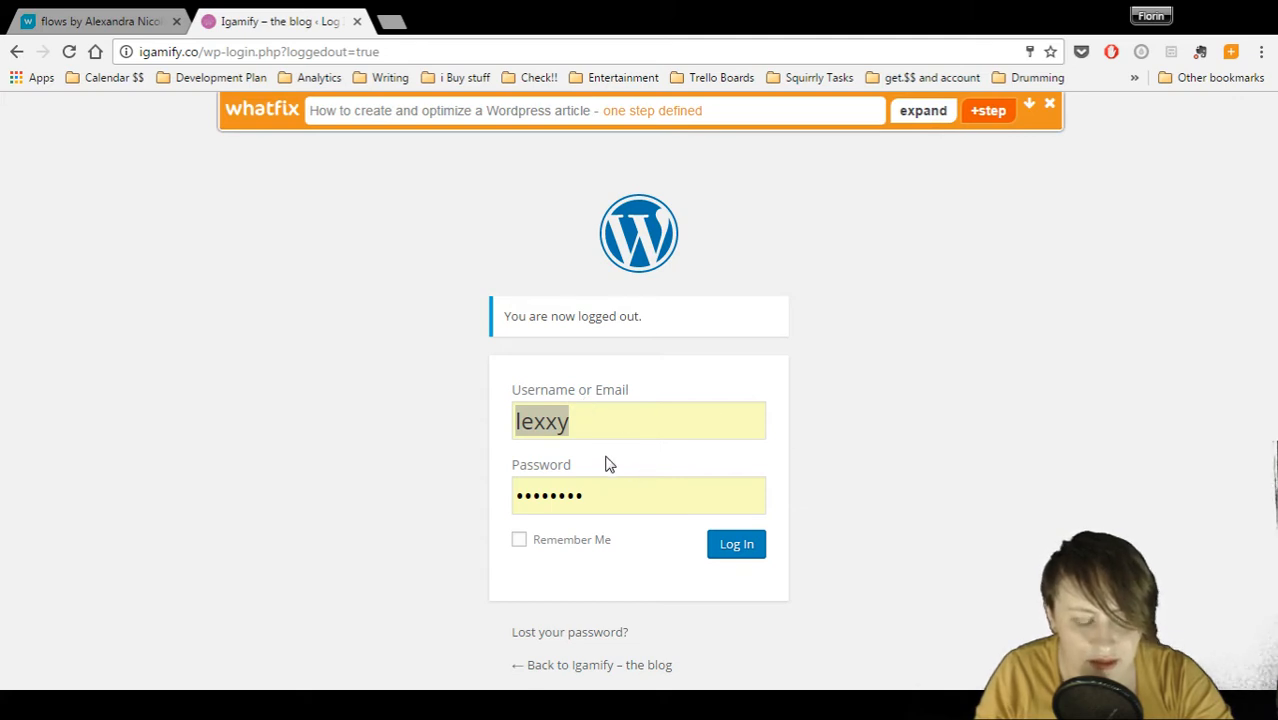
Add a second flow step on the password field, described as "Enter Password" and marked as optional
click(998, 112)
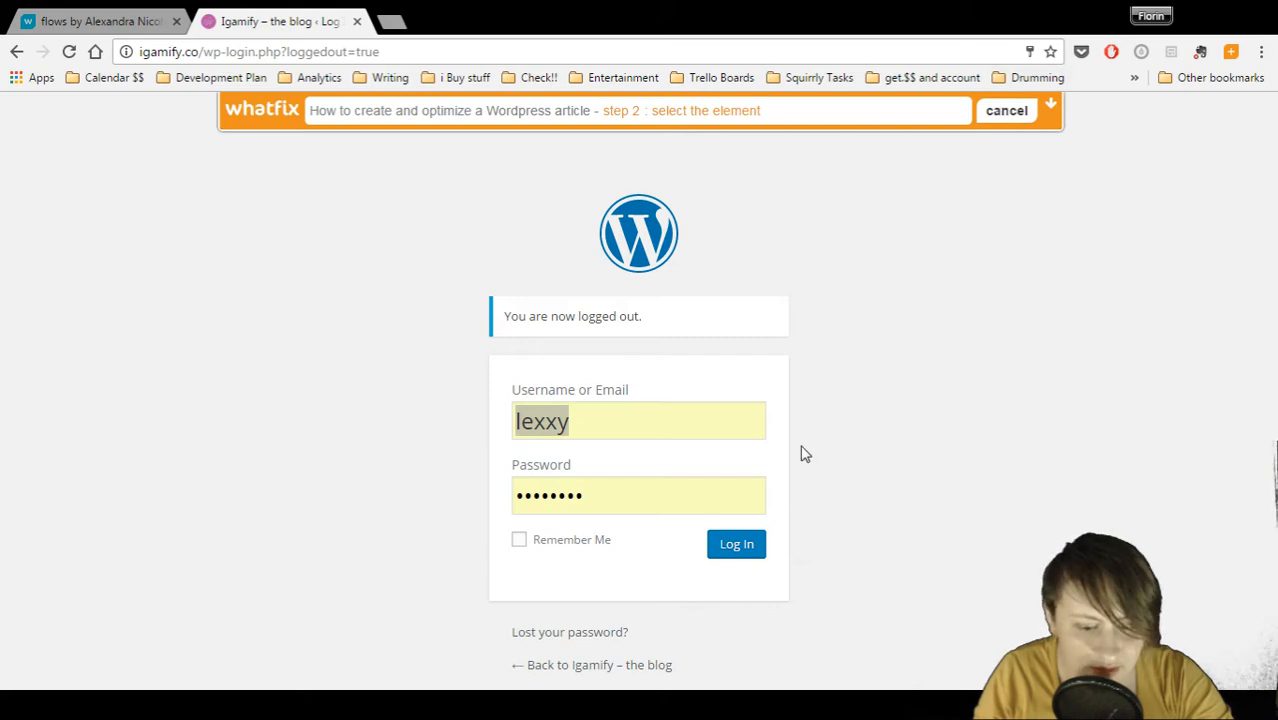
click(613, 502)
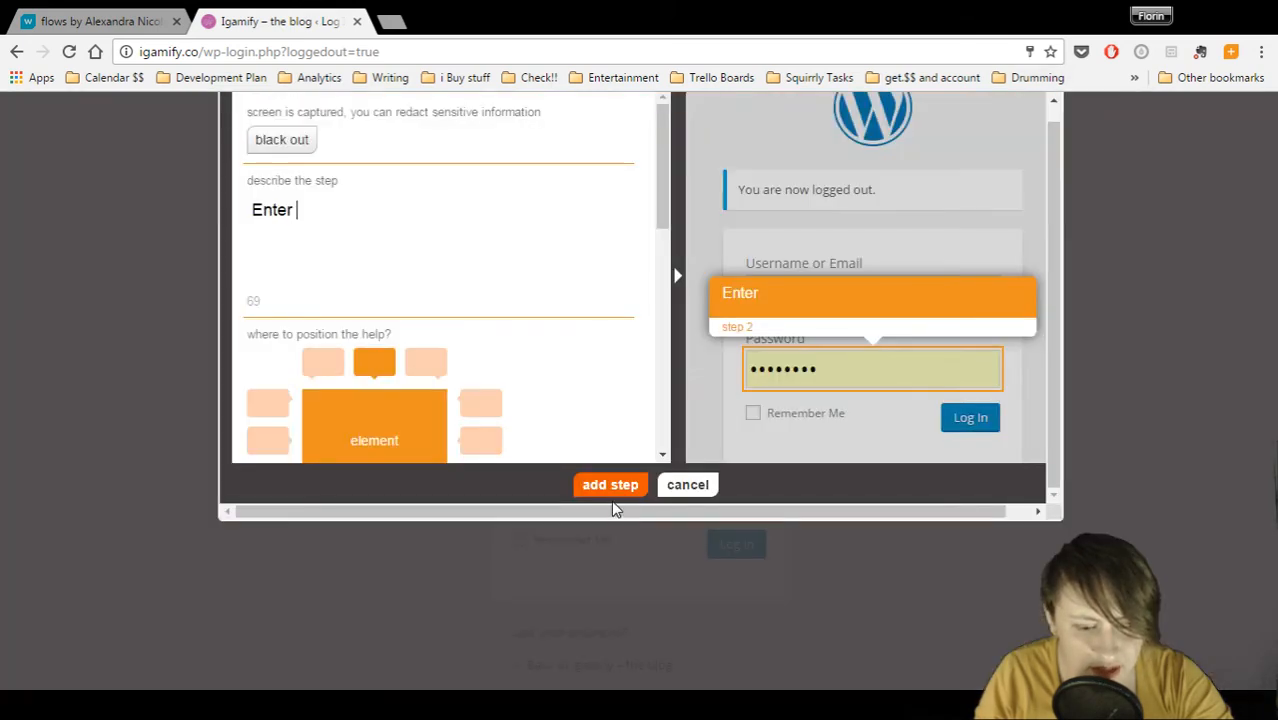
text(P)
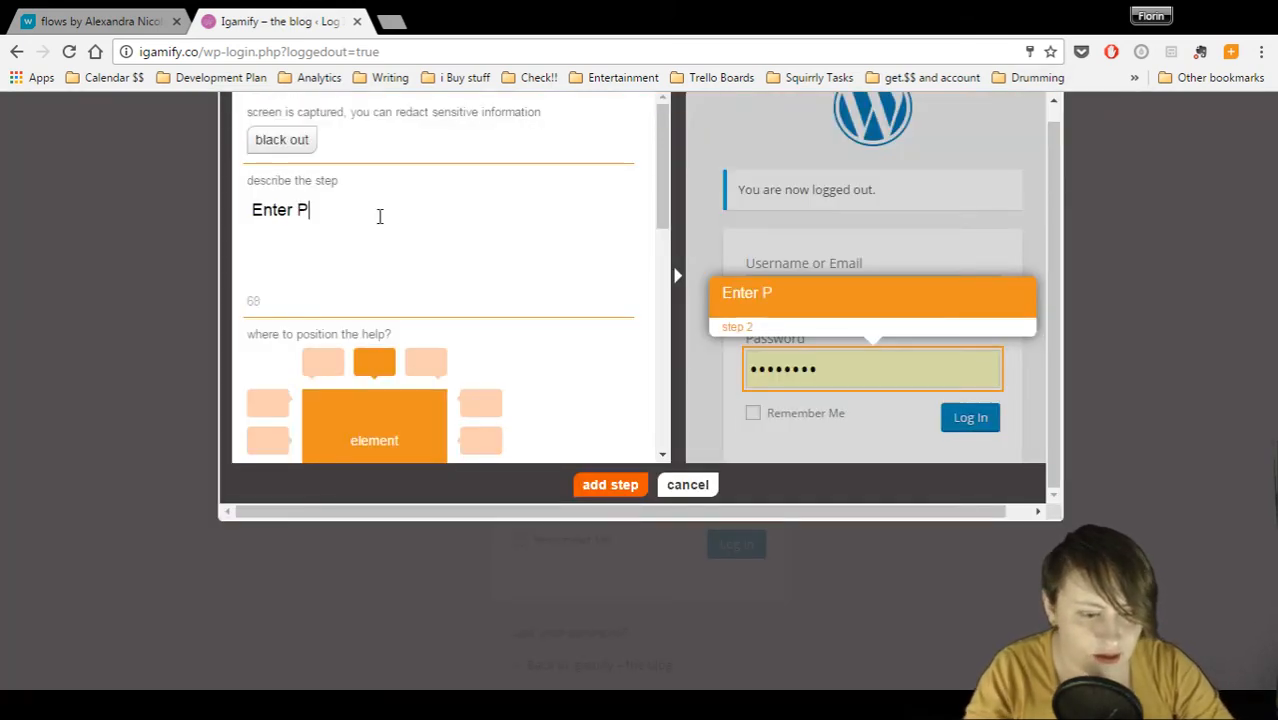
text(assword)
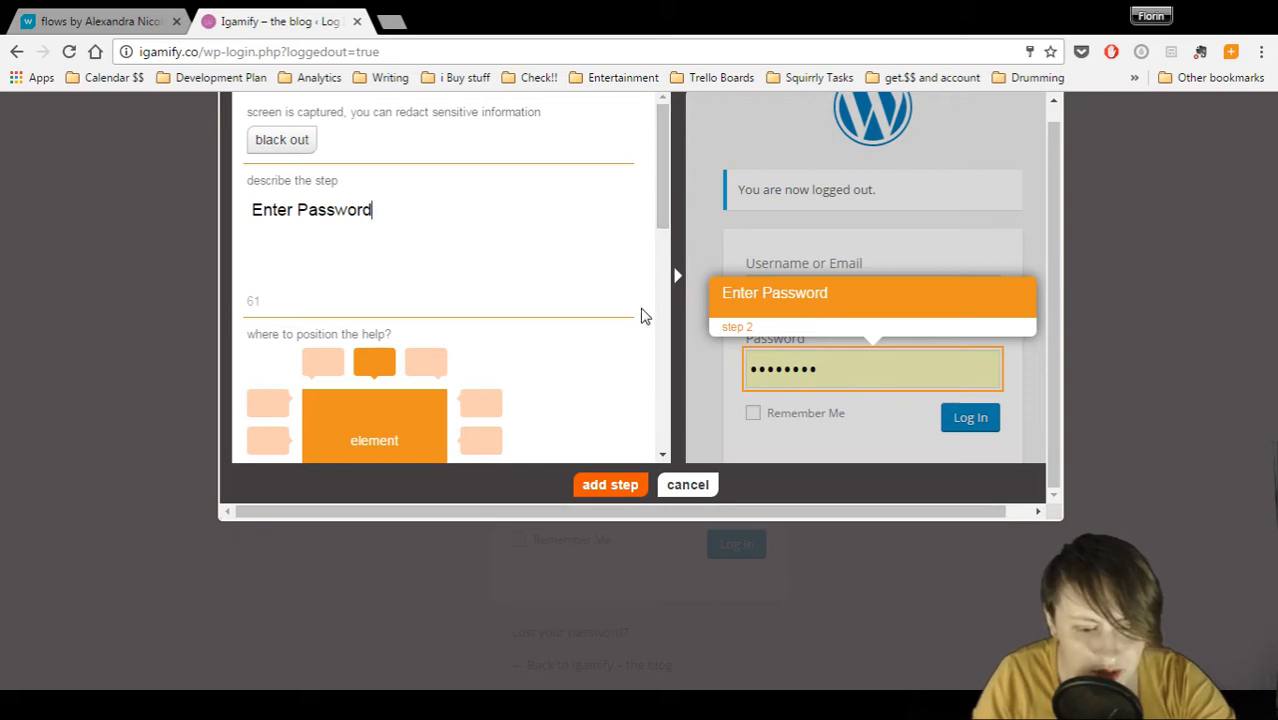
drag(668, 140, 668, 360)
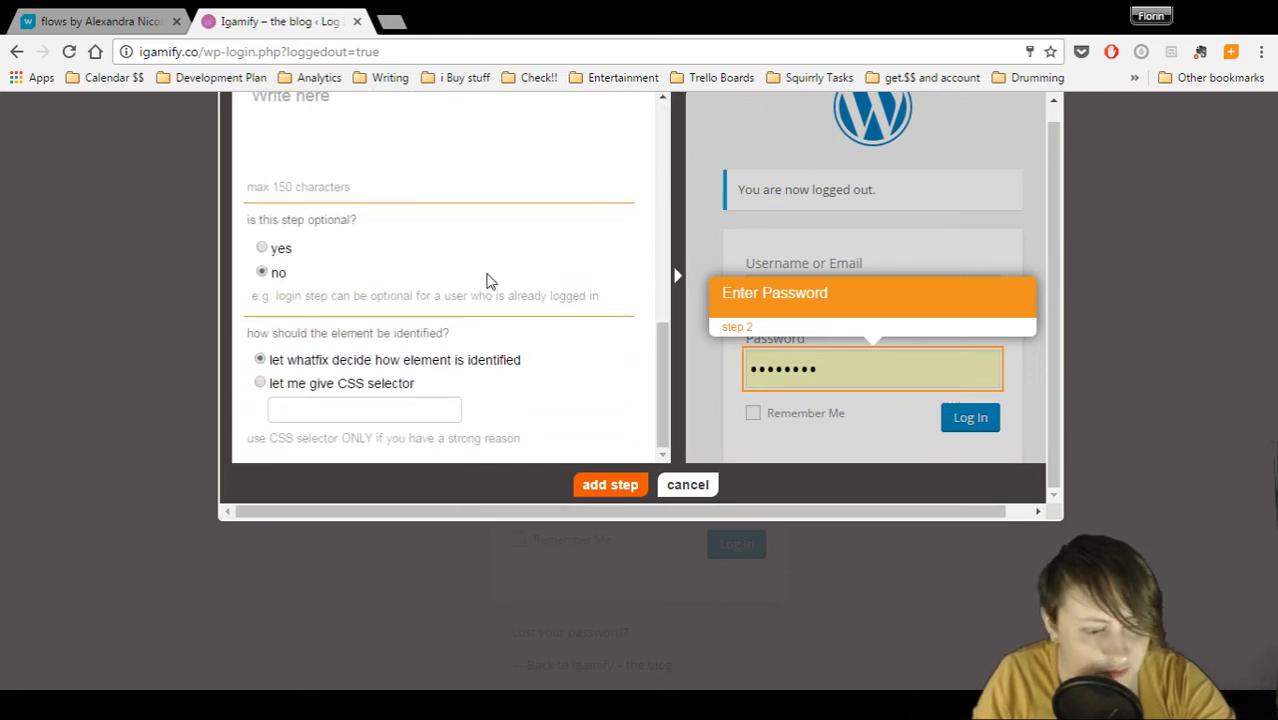
click(262, 248)
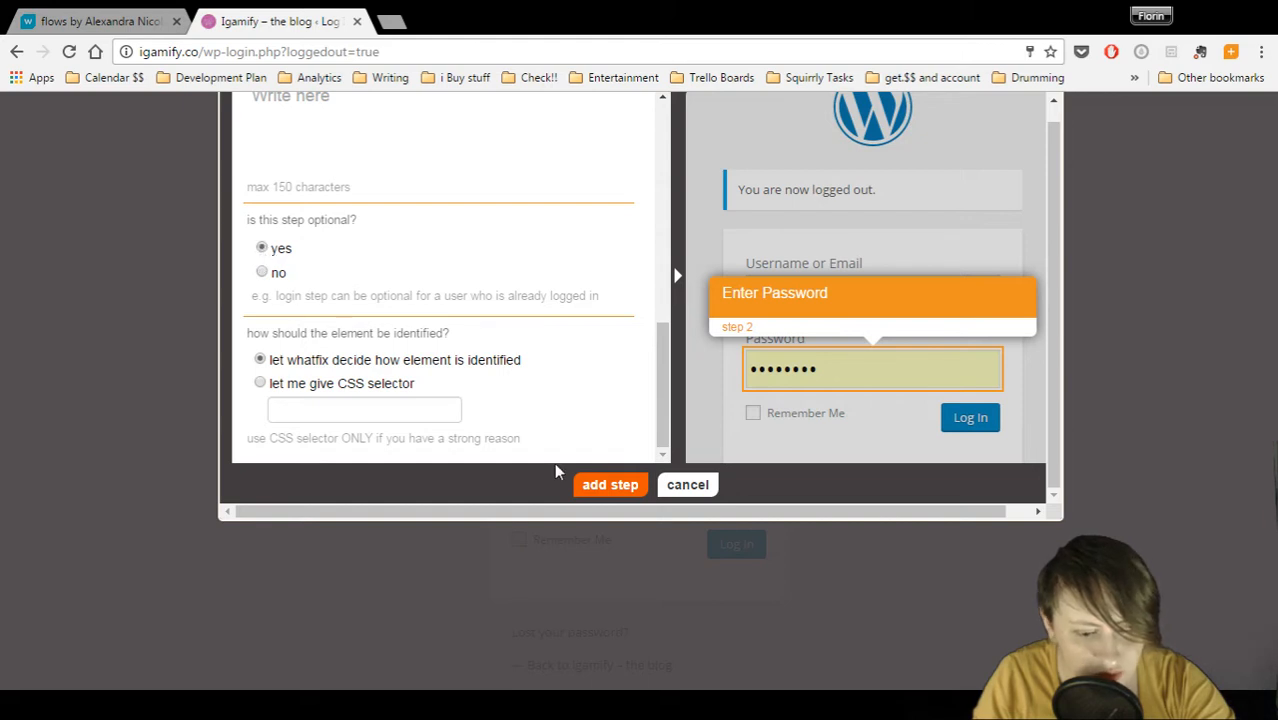
click(626, 488)
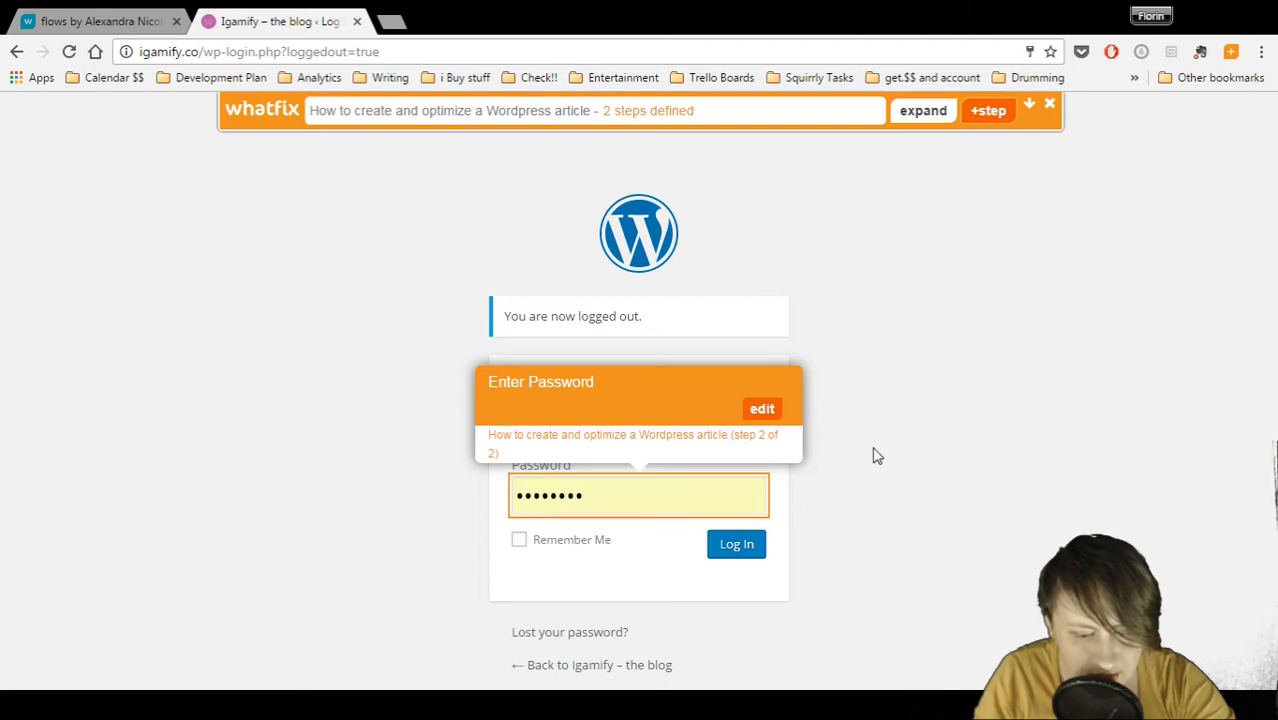
Add a third flow step on the Log In button, keeping the suggested description and marking it as optional
click(988, 110)
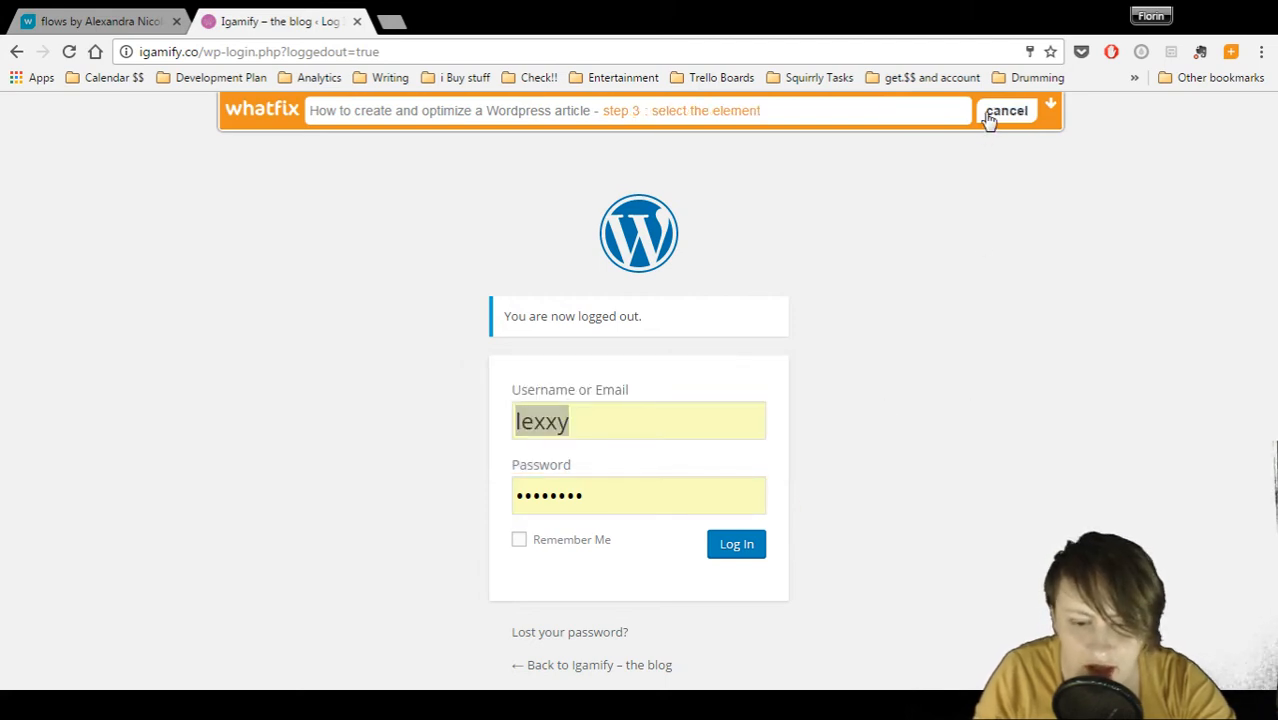
click(730, 548)
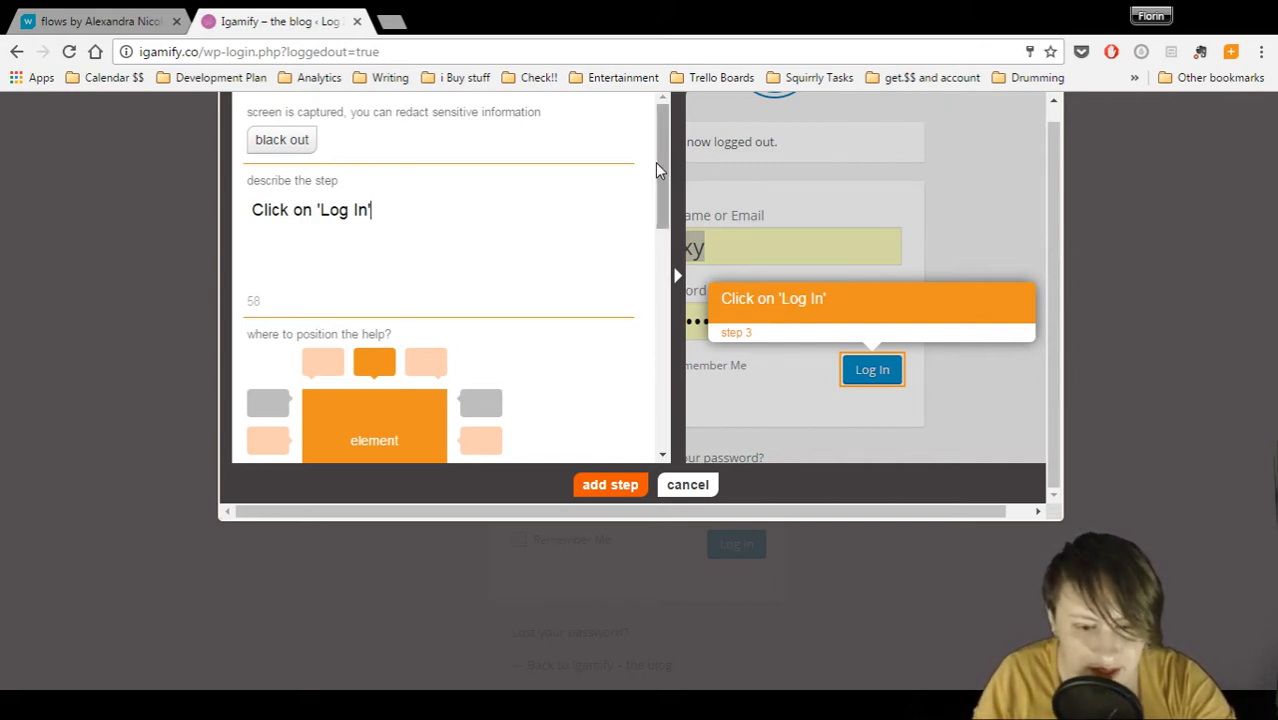
drag(660, 151, 670, 343)
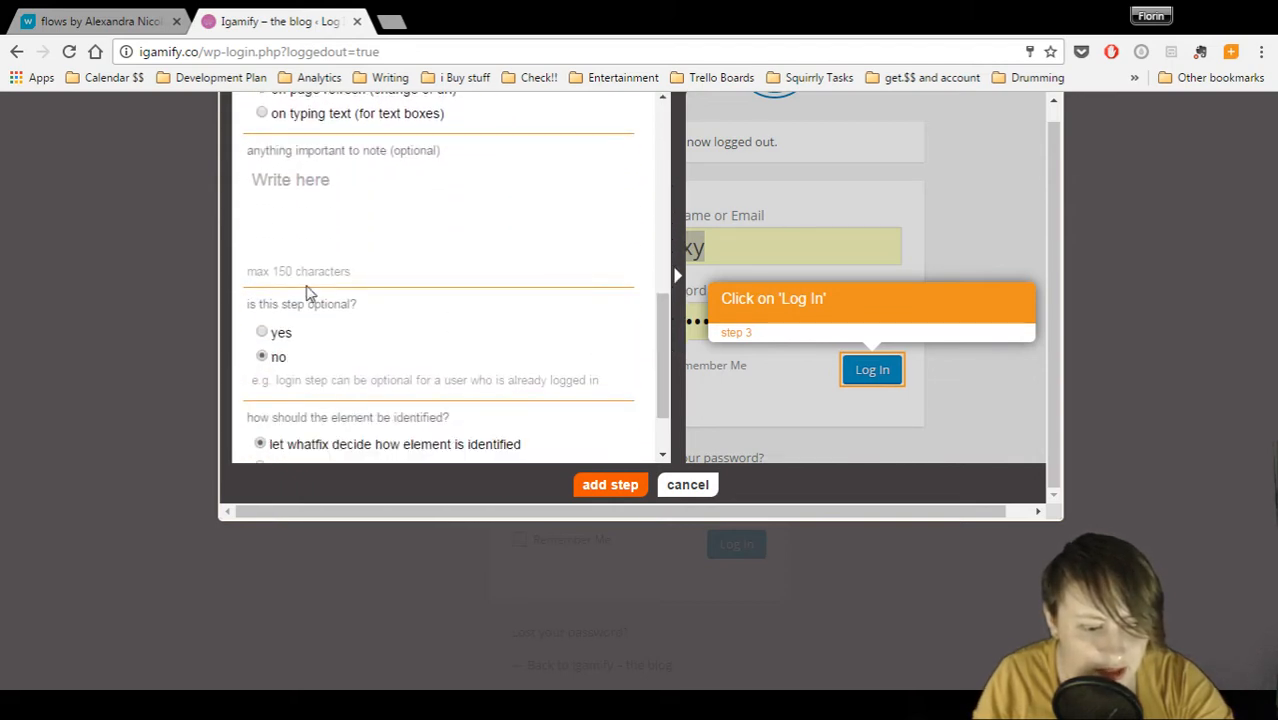
click(263, 332)
drag(664, 300, 665, 352)
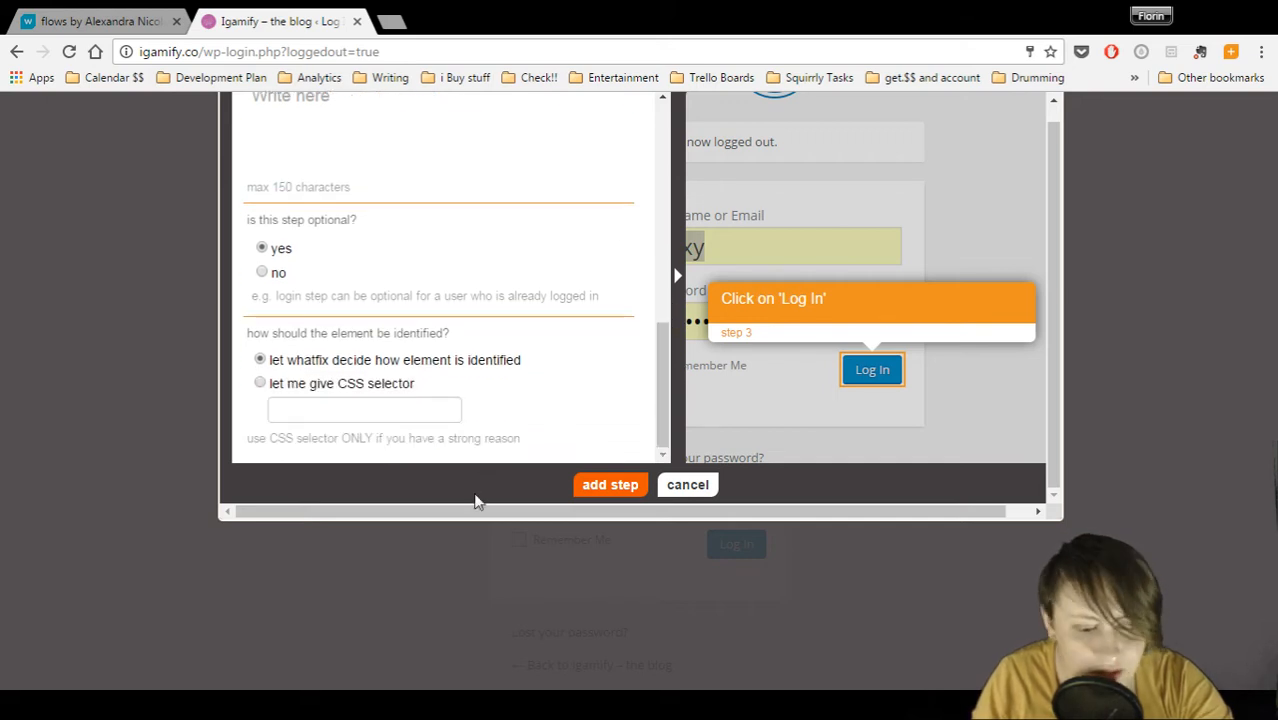
click(616, 485)
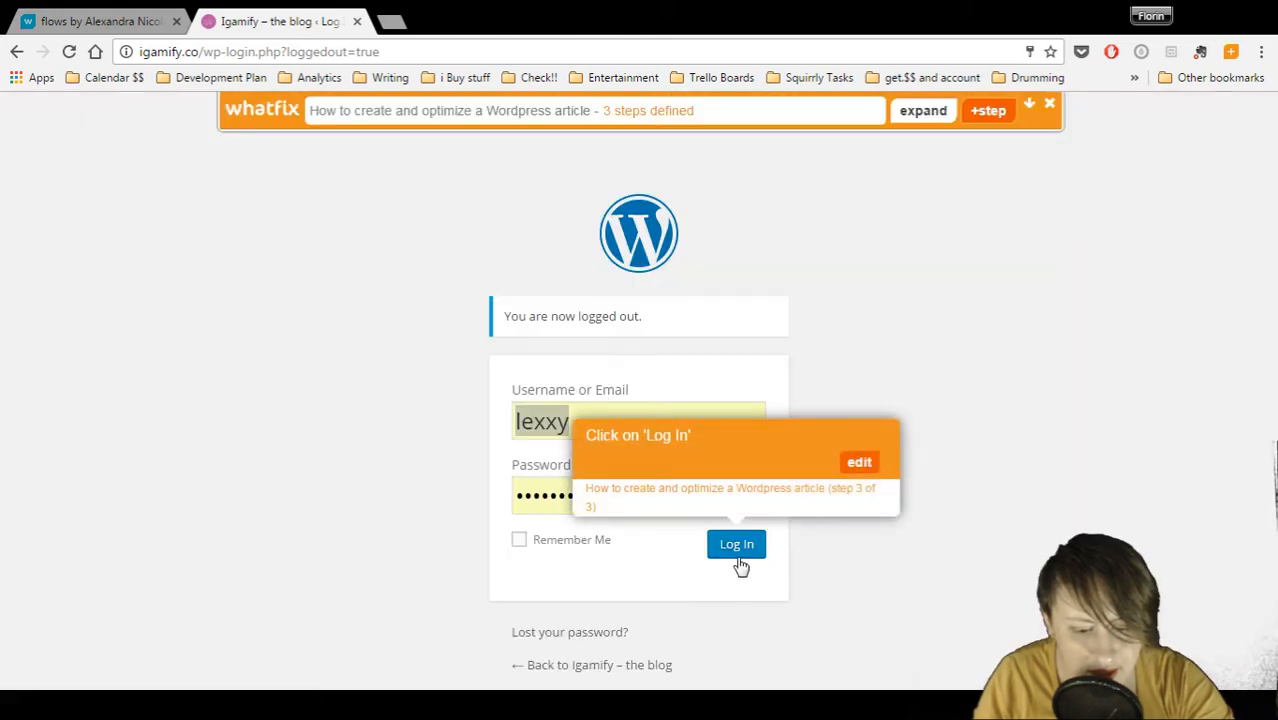
Log in to the WordPress dashboard and start a fourth flow step on the Posts item, described as "Go to Posts"
click(741, 556)
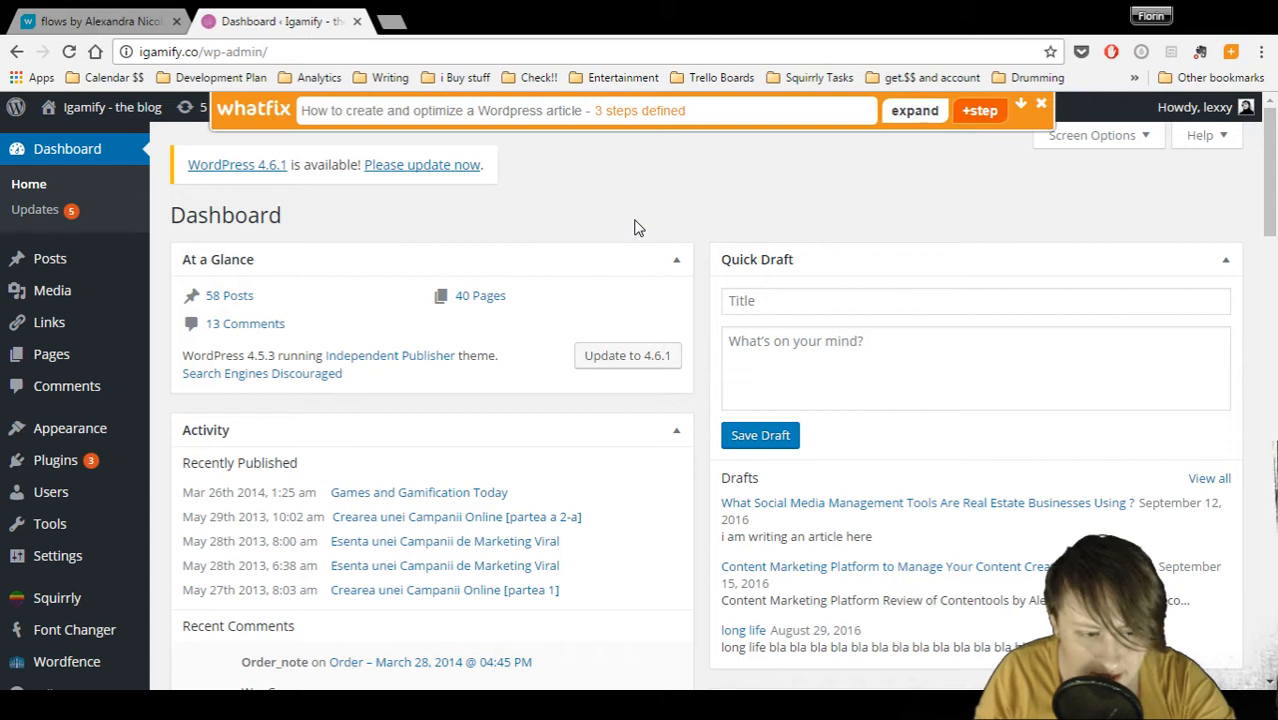
click(982, 112)
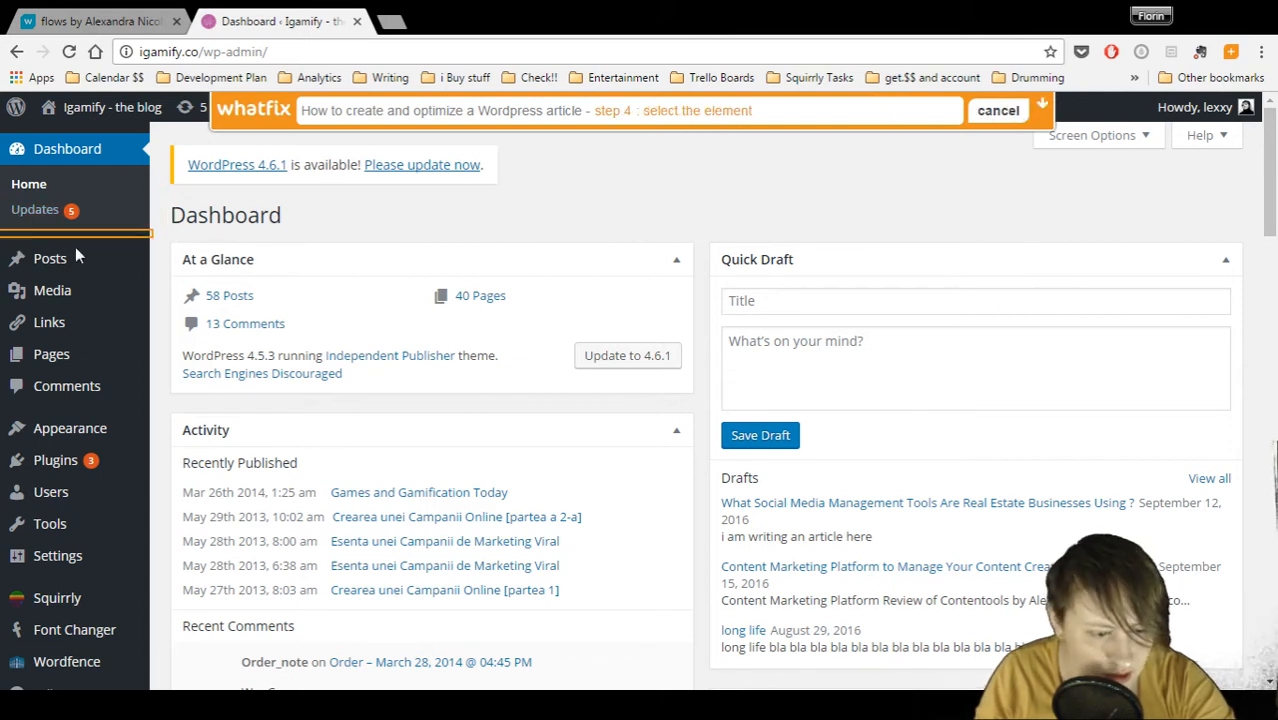
mouse_move(72, 262)
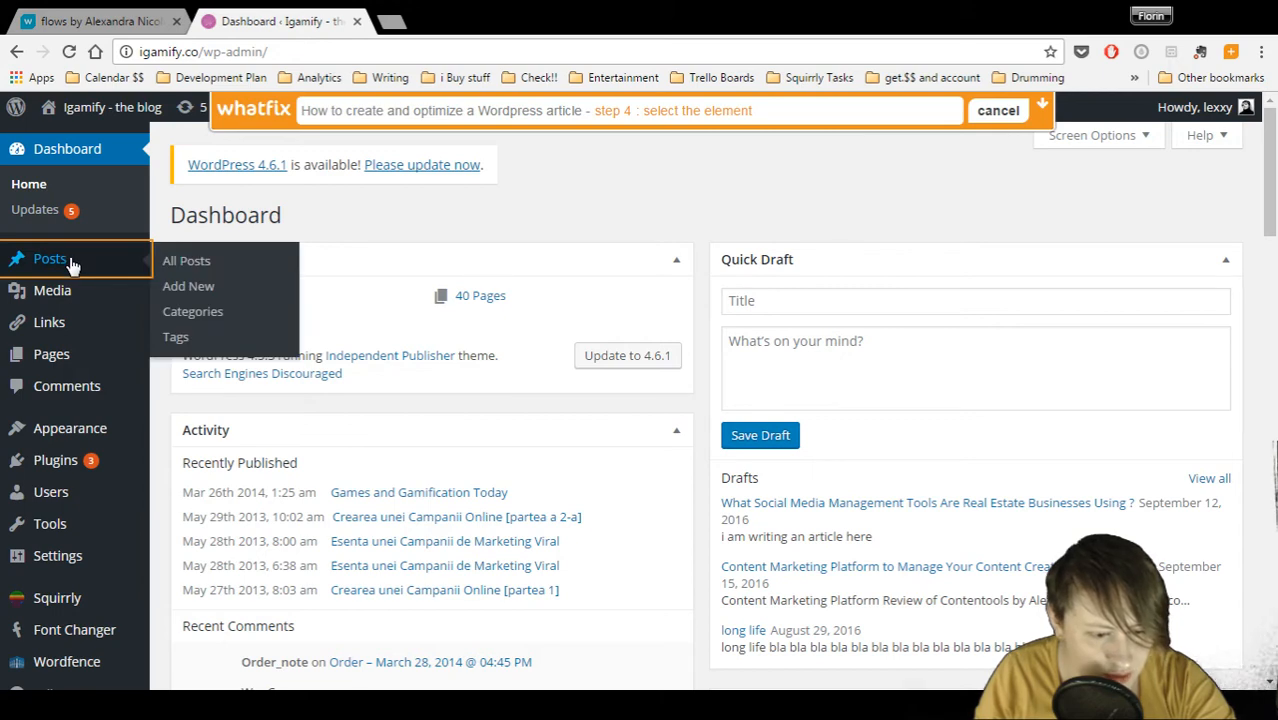
click(72, 262)
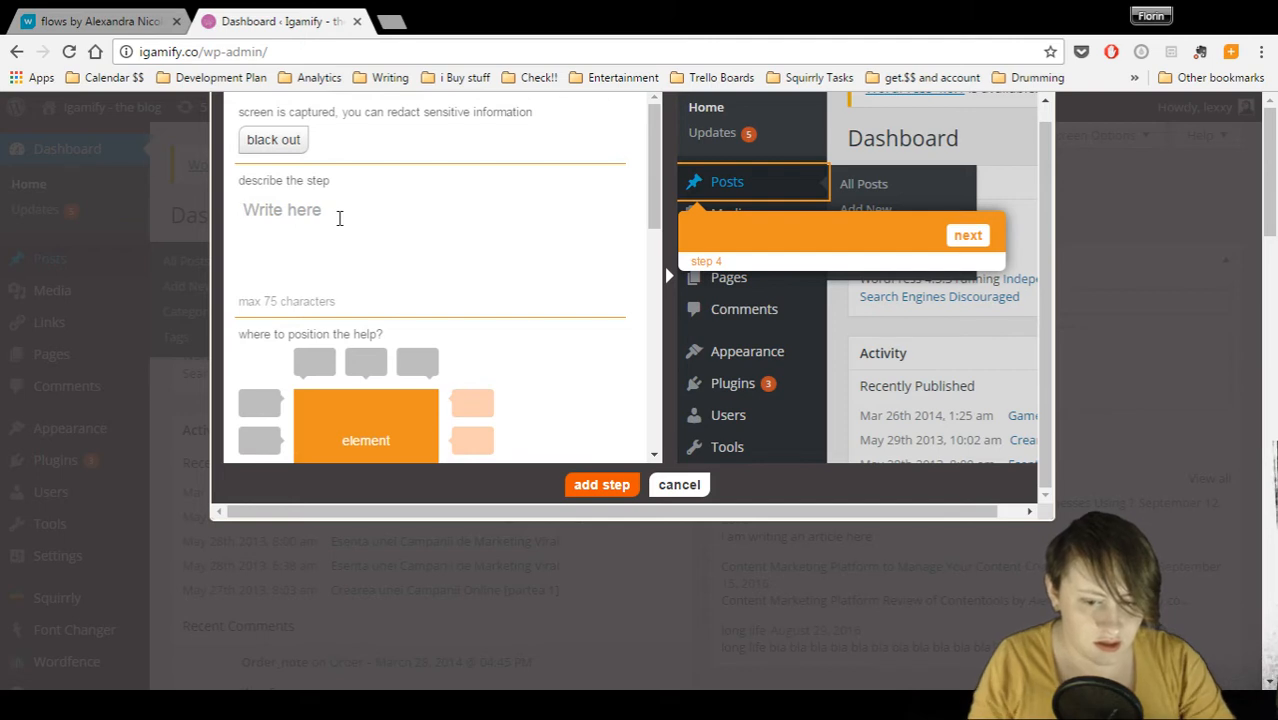
text(Go to Posts)
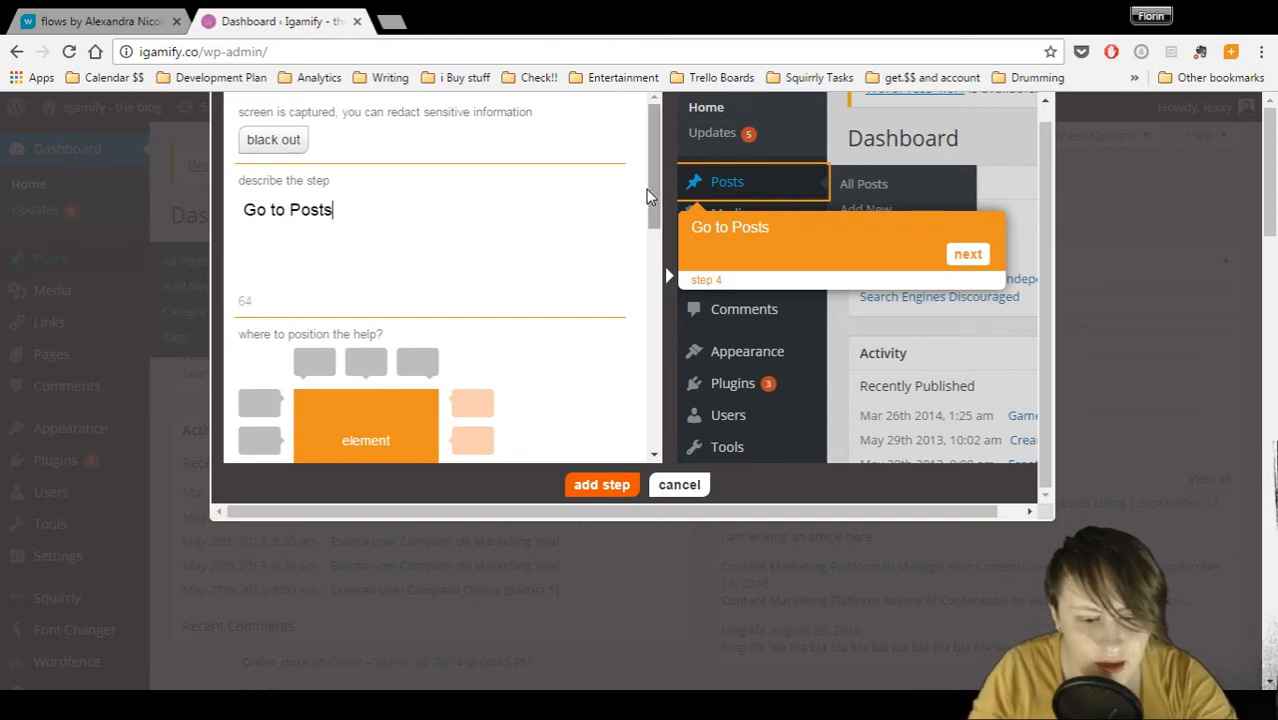
Try two help balloon positions to the right of the Posts element and return it to below the element's left end
scroll(648, 200, down, 2)
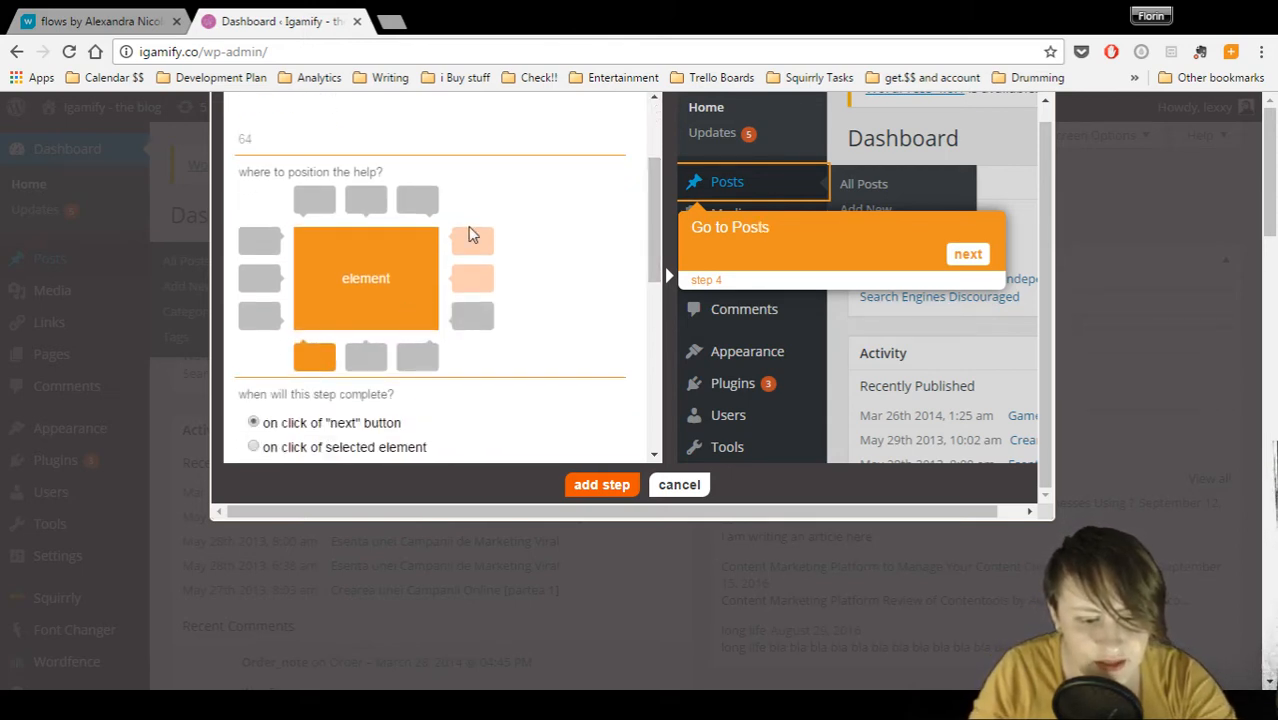
click(479, 247)
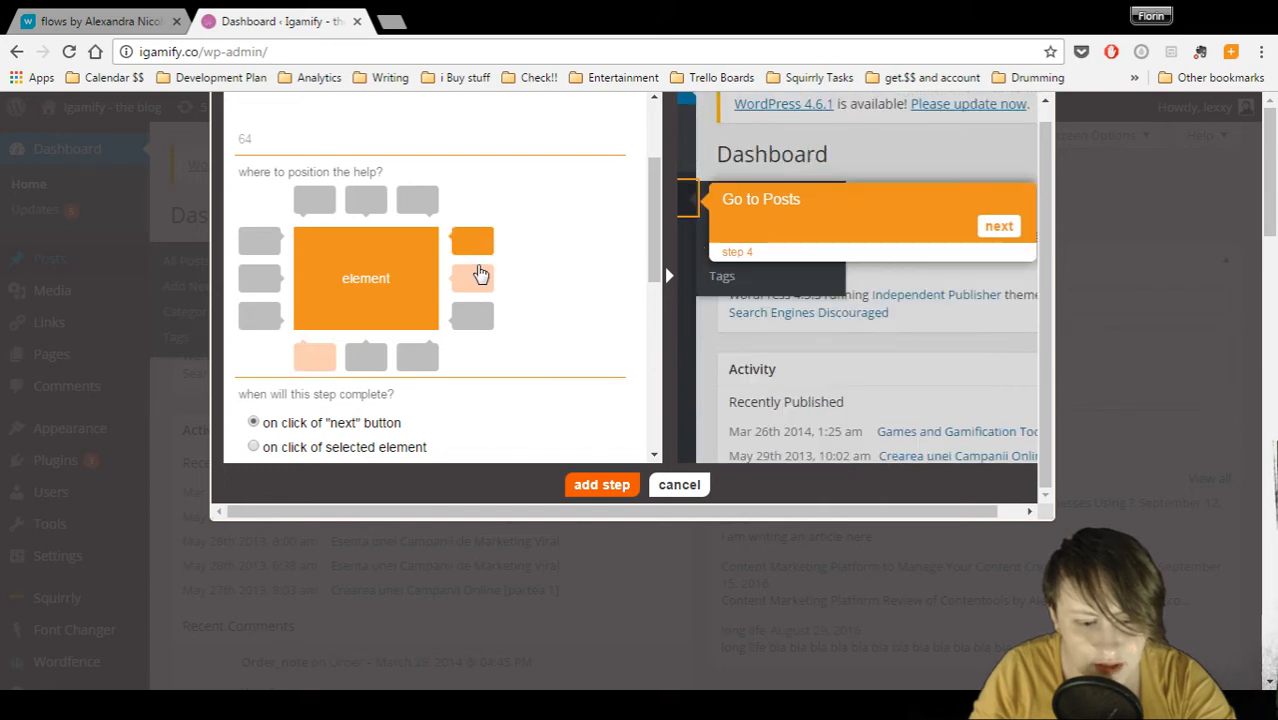
click(480, 281)
click(328, 362)
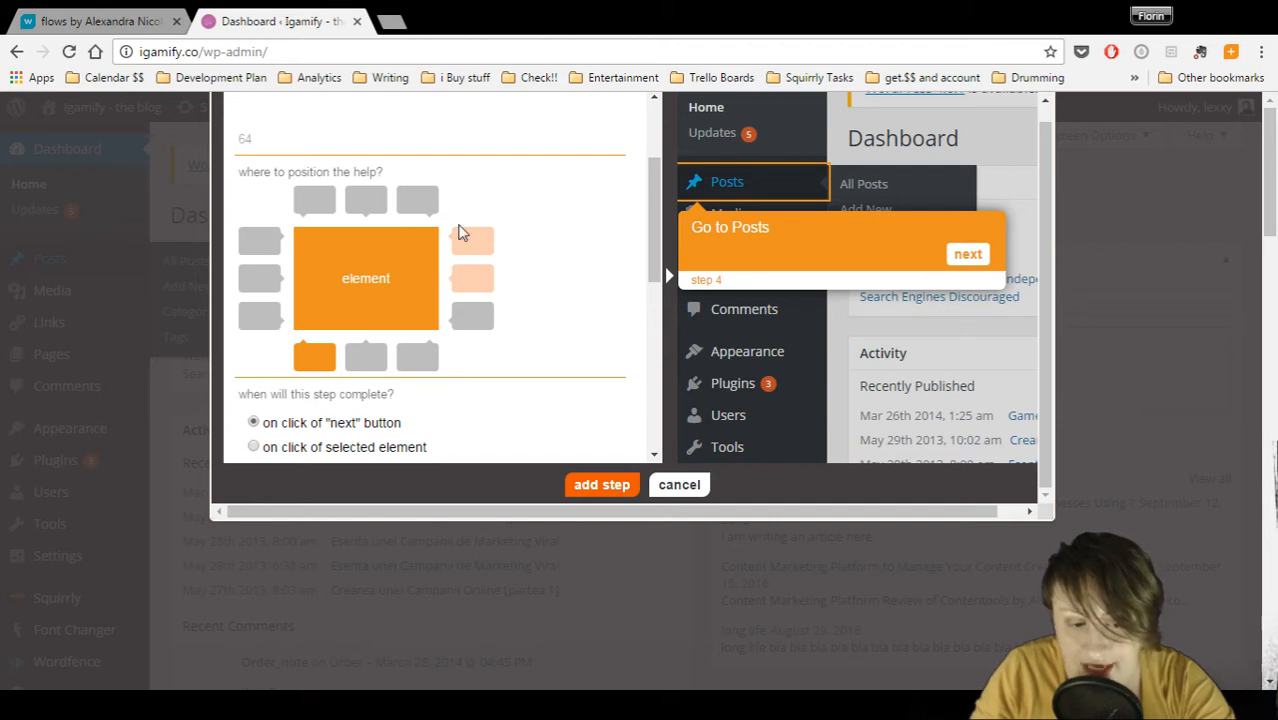
Add the Posts step to the flow with completion "on hover over selected element" and the note "To create a new article."
drag(659, 163, 662, 215)
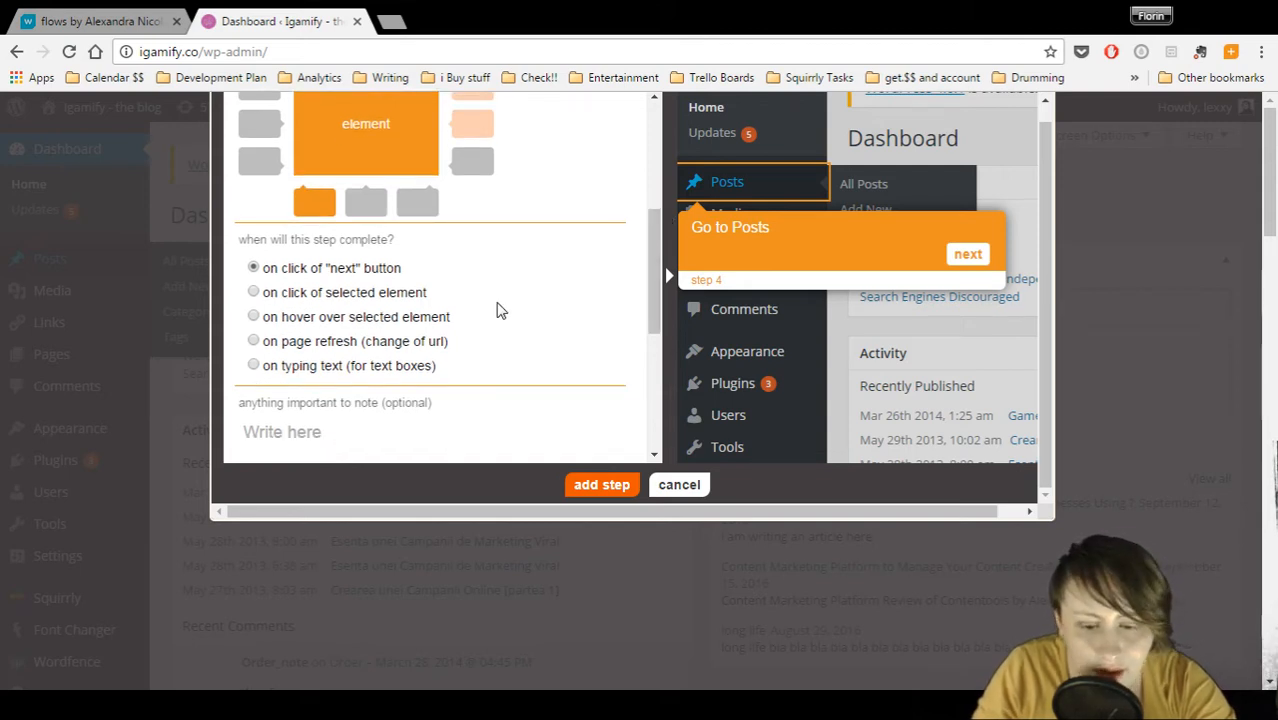
click(255, 317)
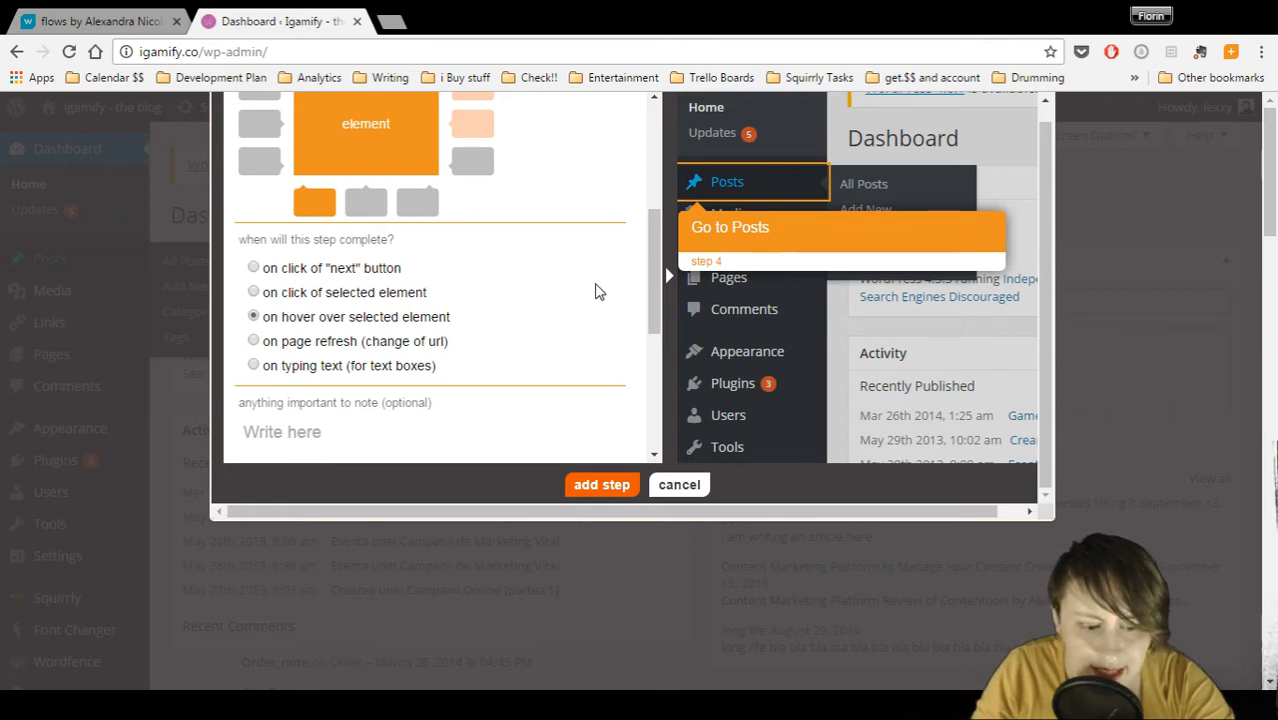
scroll(645, 226, down, 3)
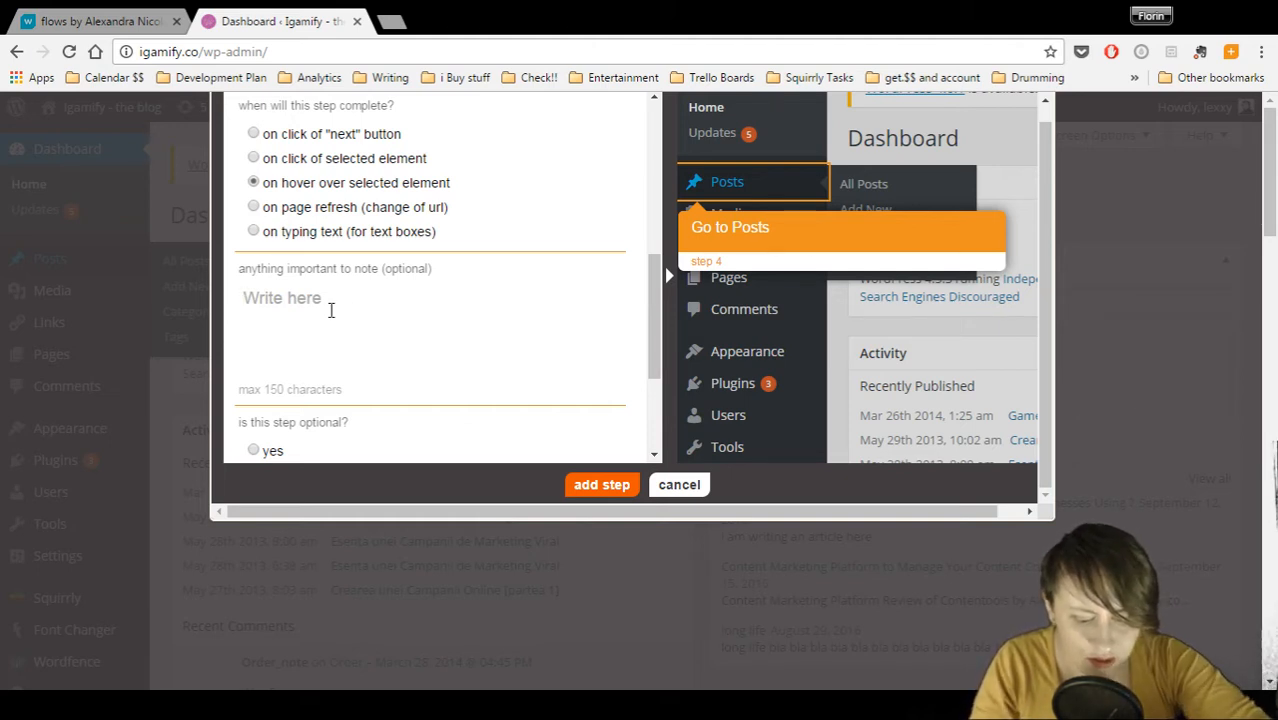
text(To createa)
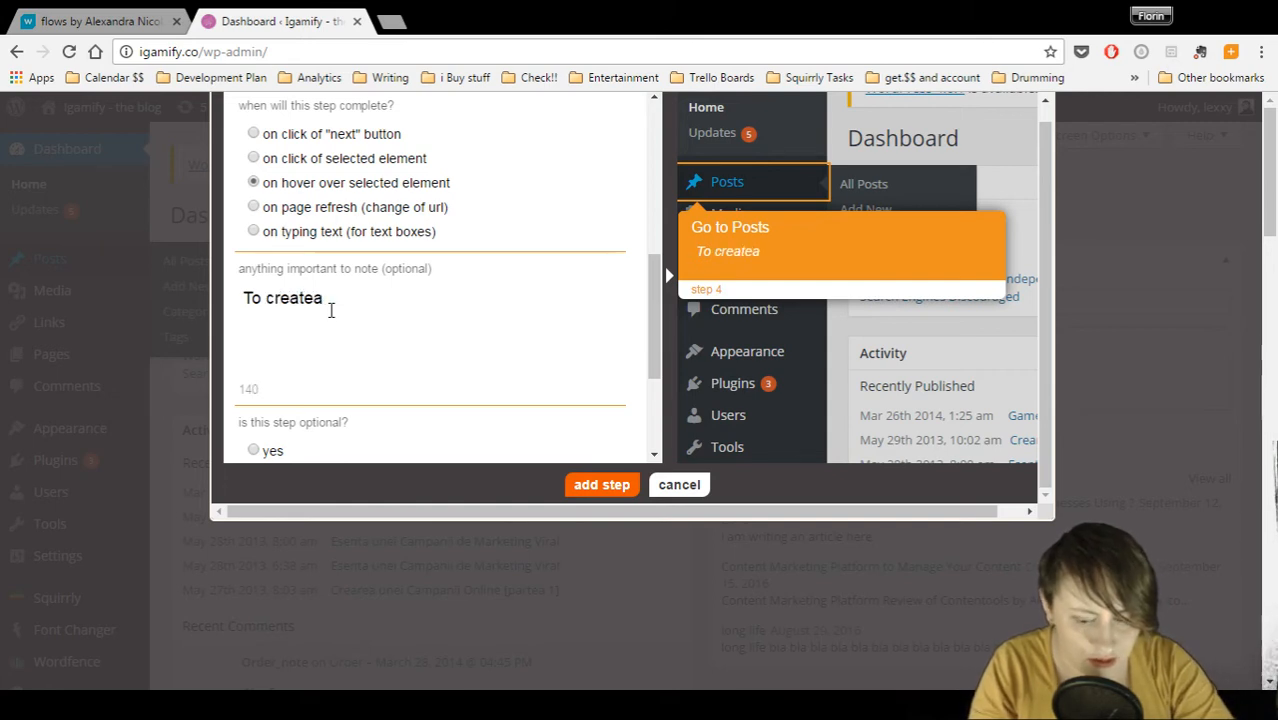
key(BackSpace)
text(a new article.)
scroll(655, 285, down, 2)
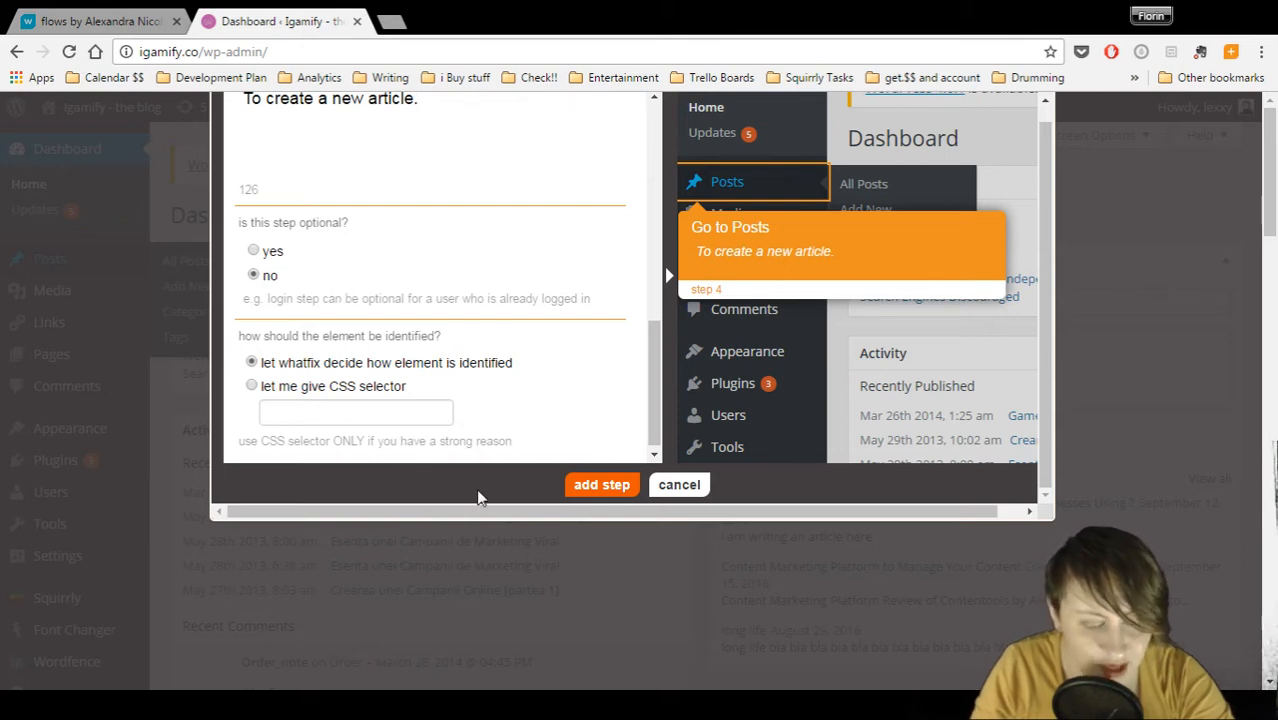
click(601, 485)
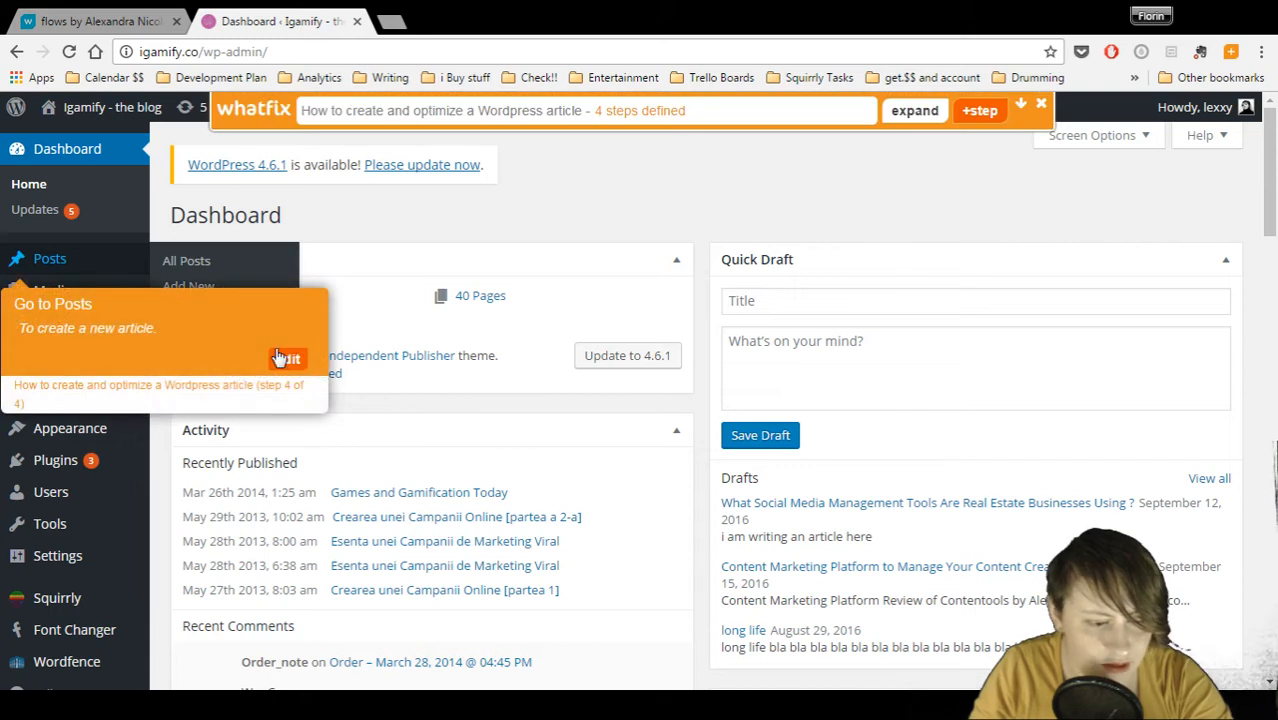
Add a fifth flow step on Add New under Posts, keeping the suggested description and placing the help balloon at the element's right-side middle
mouse_move(73, 255)
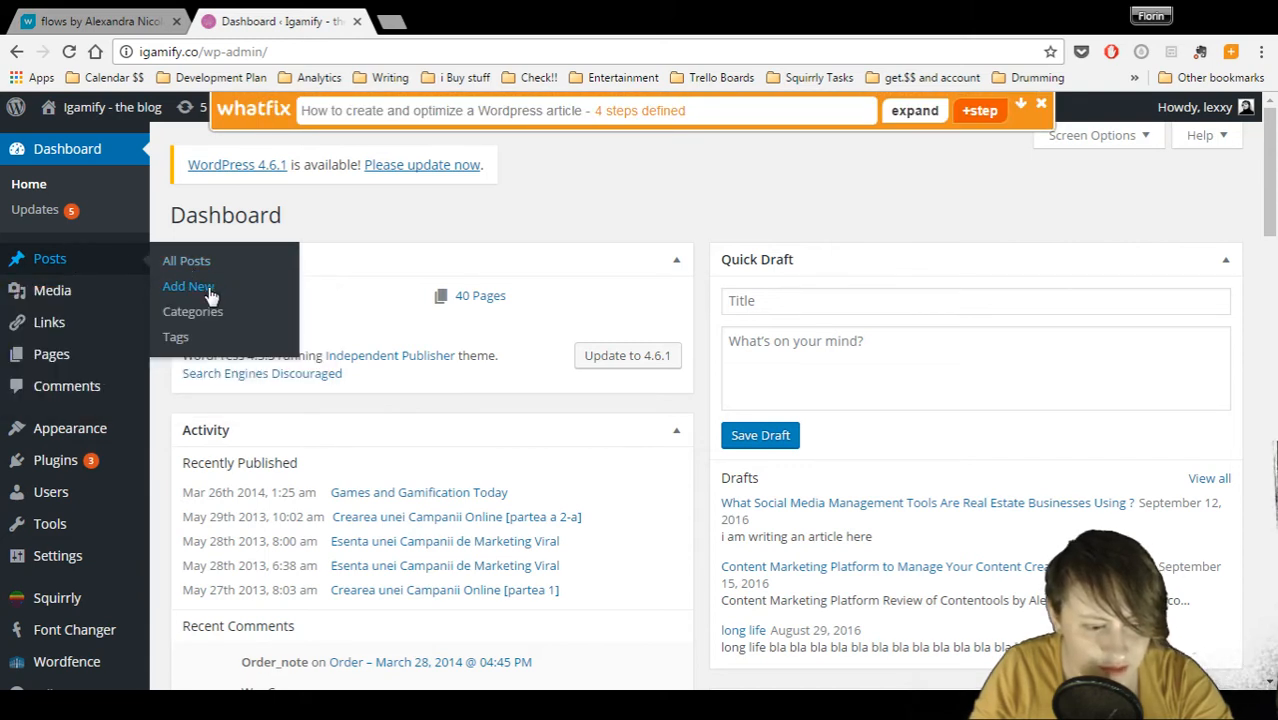
click(980, 110)
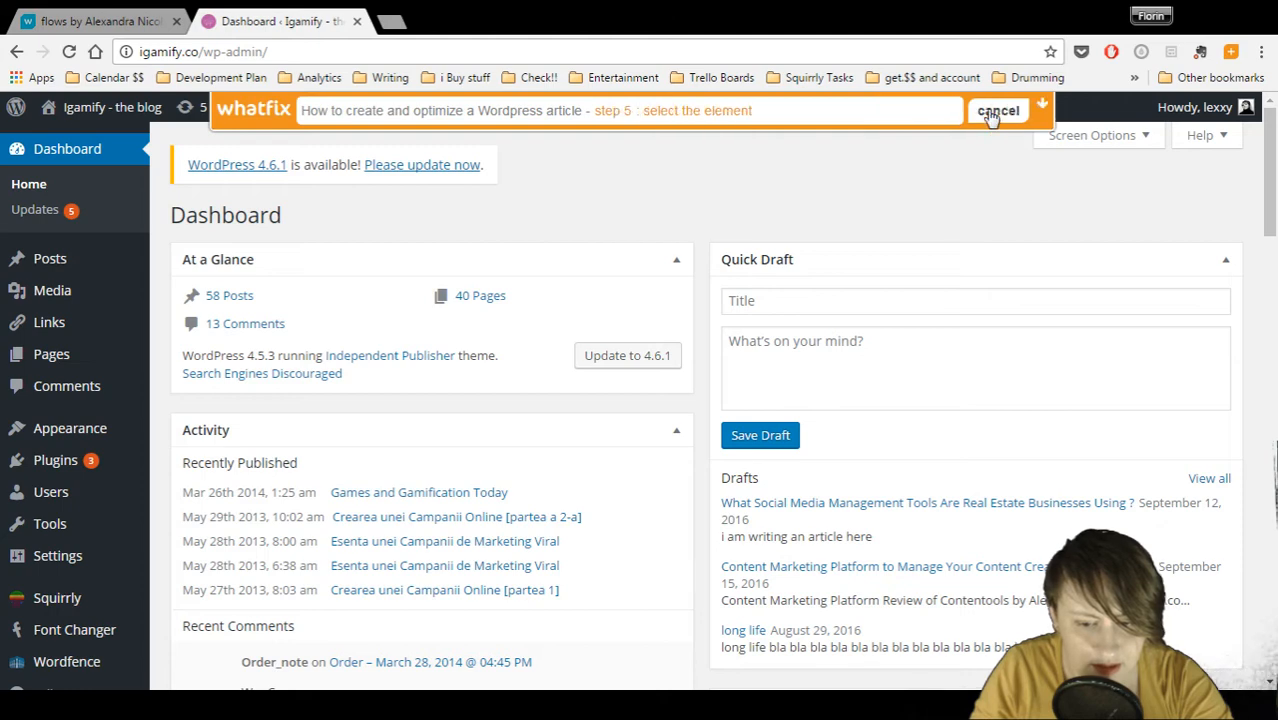
mouse_move(80, 259)
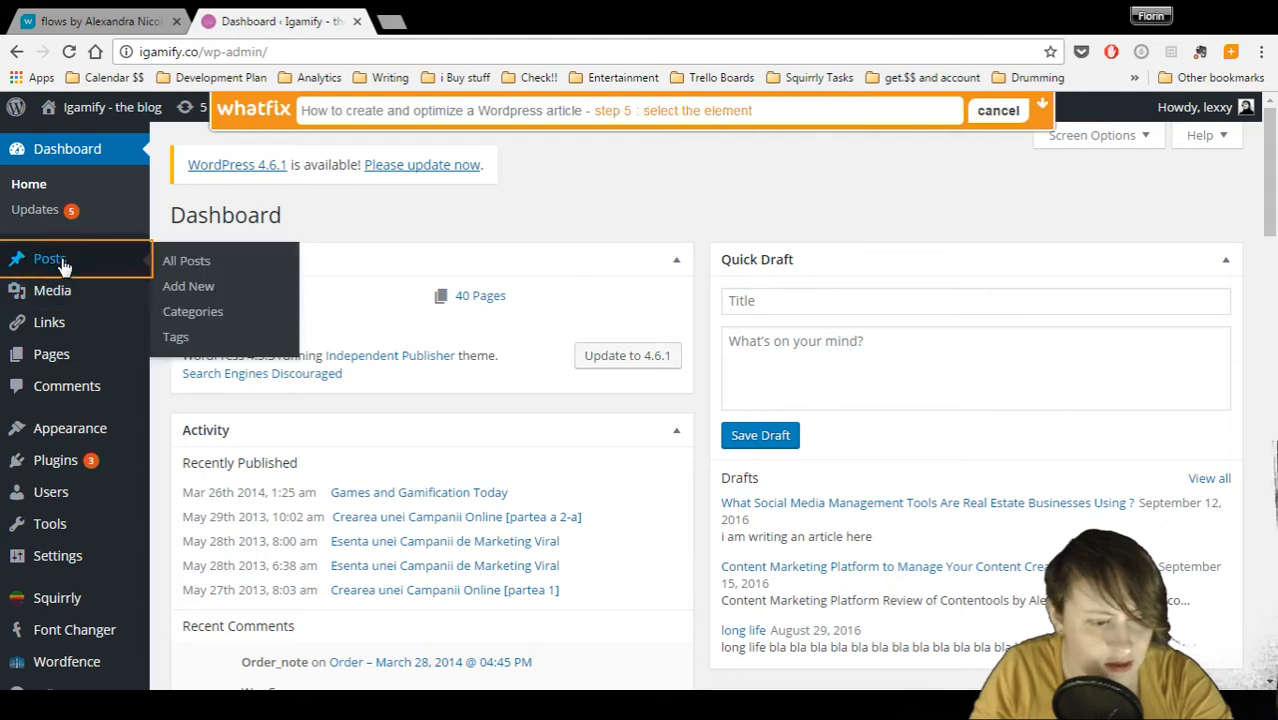
click(194, 288)
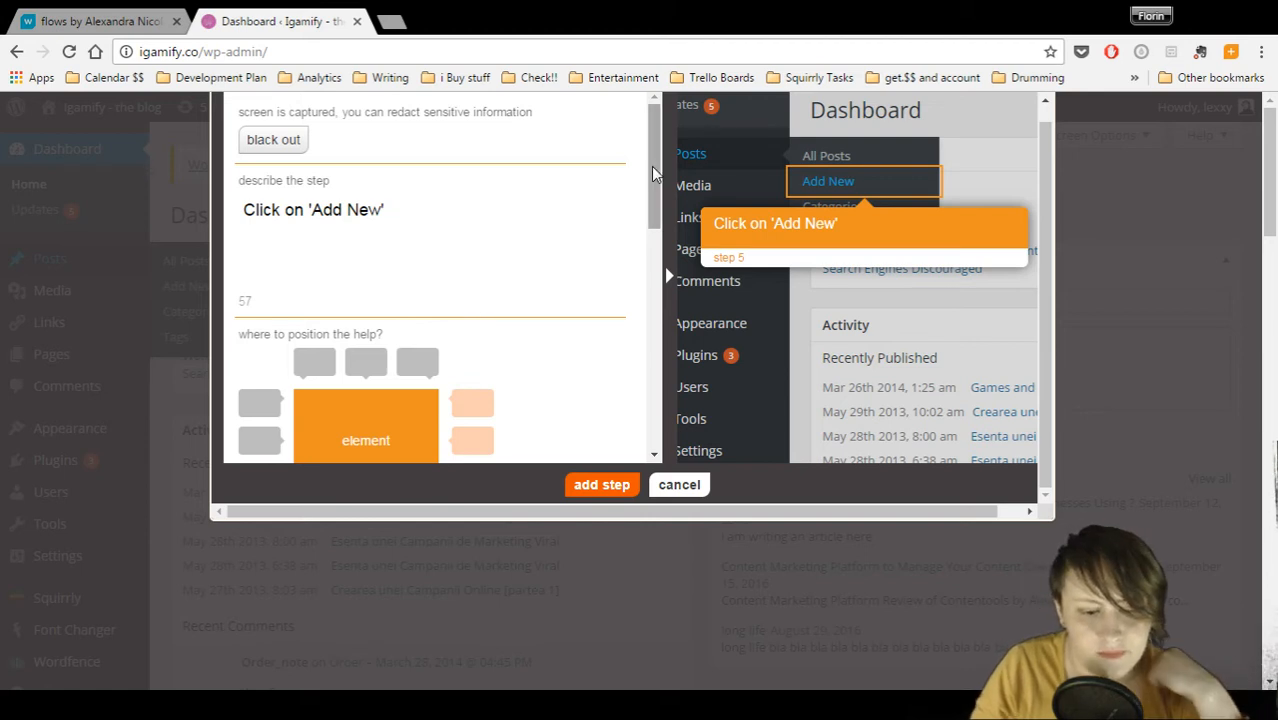
drag(651, 166, 648, 191)
click(480, 370)
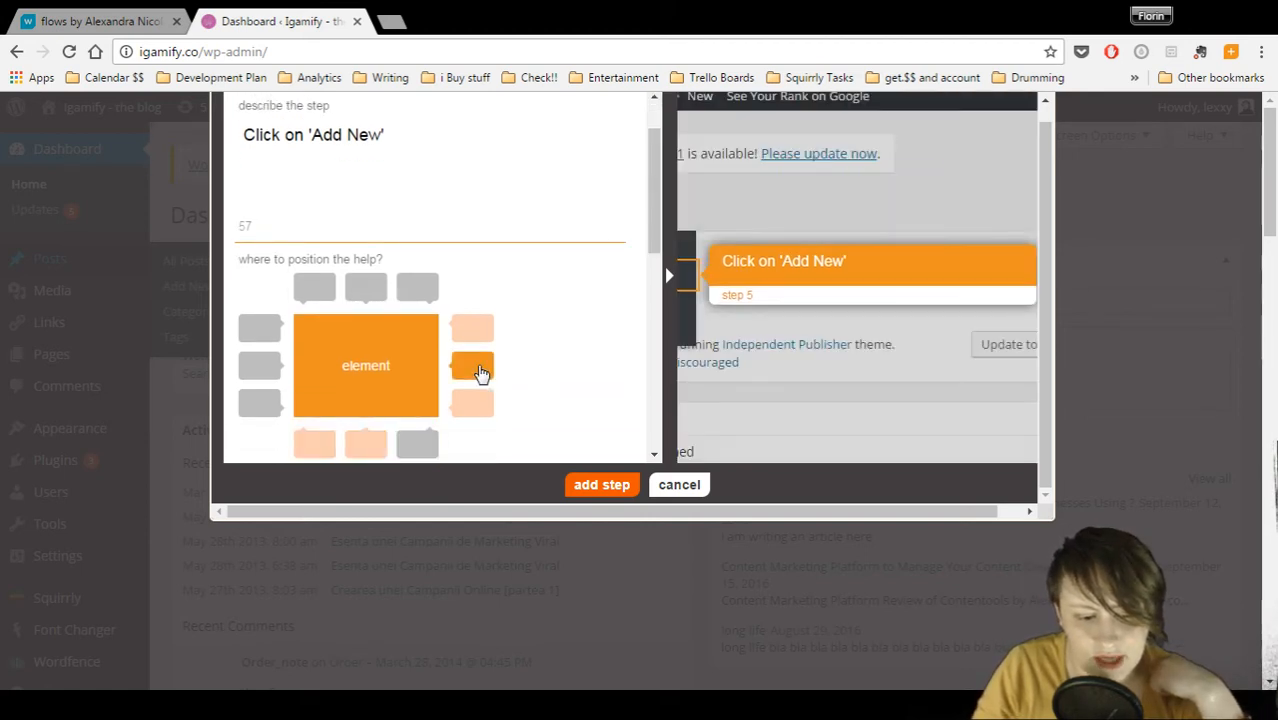
drag(652, 165, 665, 257)
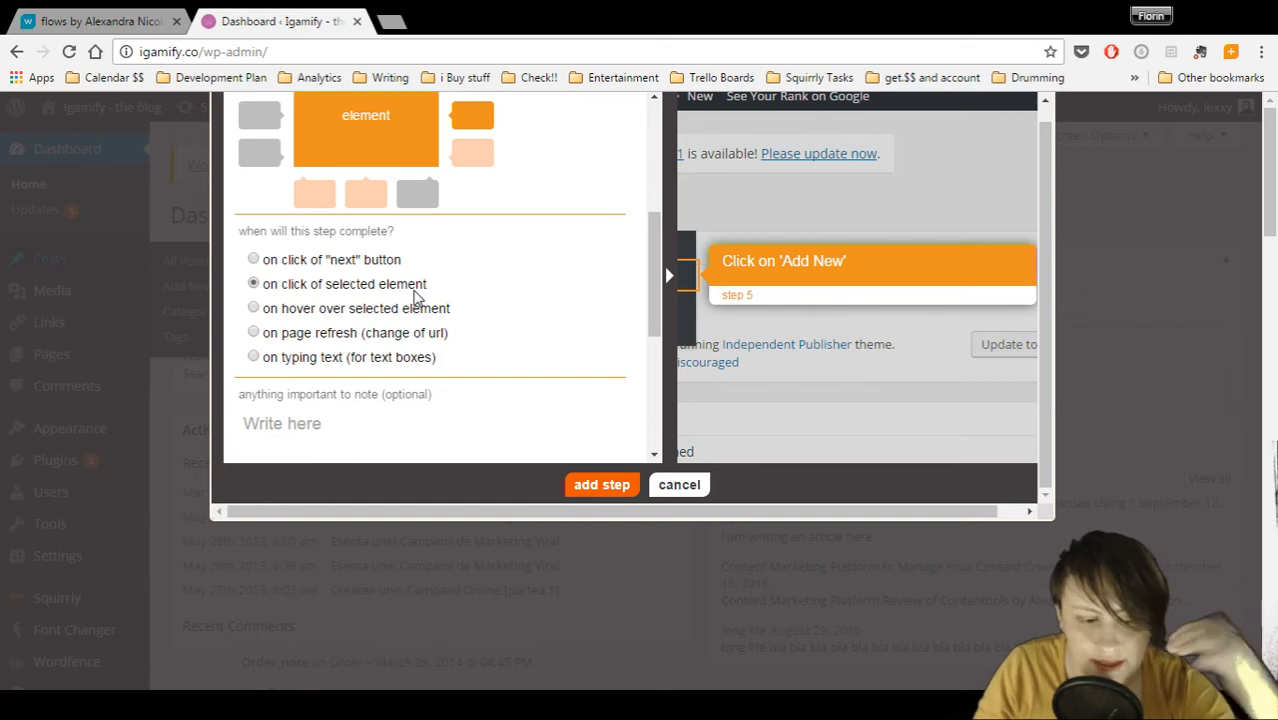
click(588, 486)
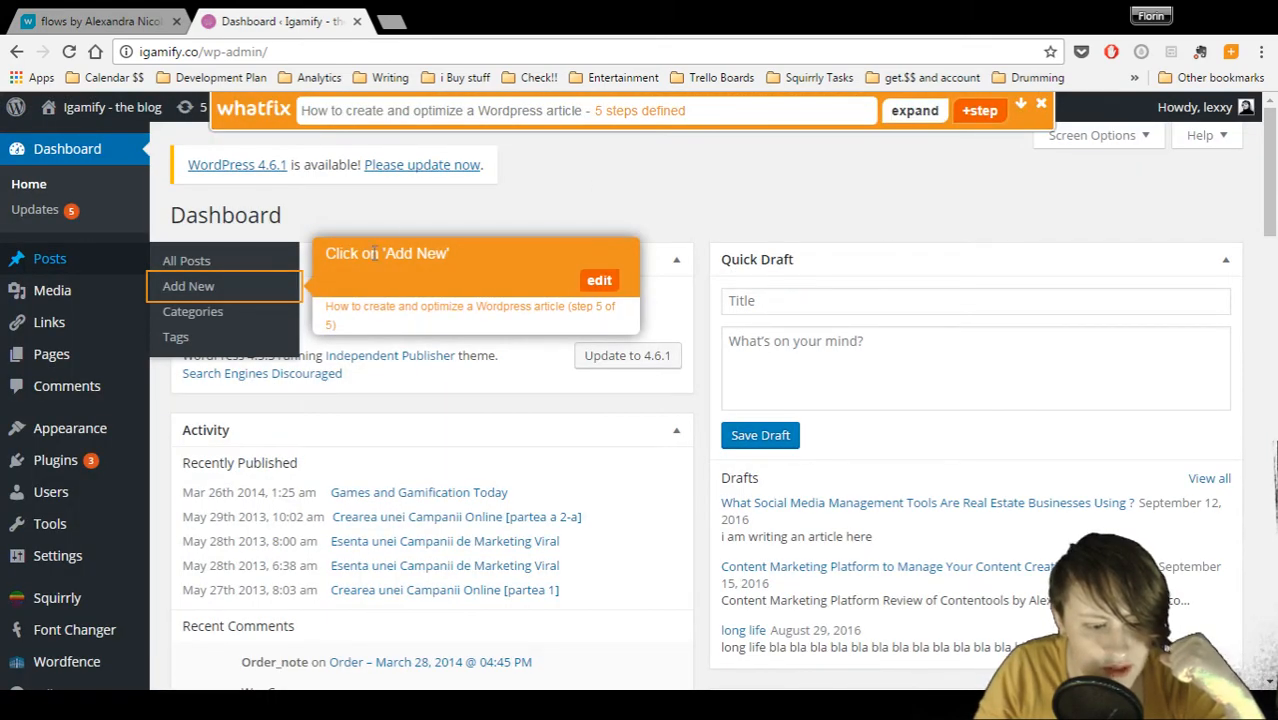
Open the Add New Post page and start a sixth flow step on the Optimize for Keyword field
mouse_move(45, 258)
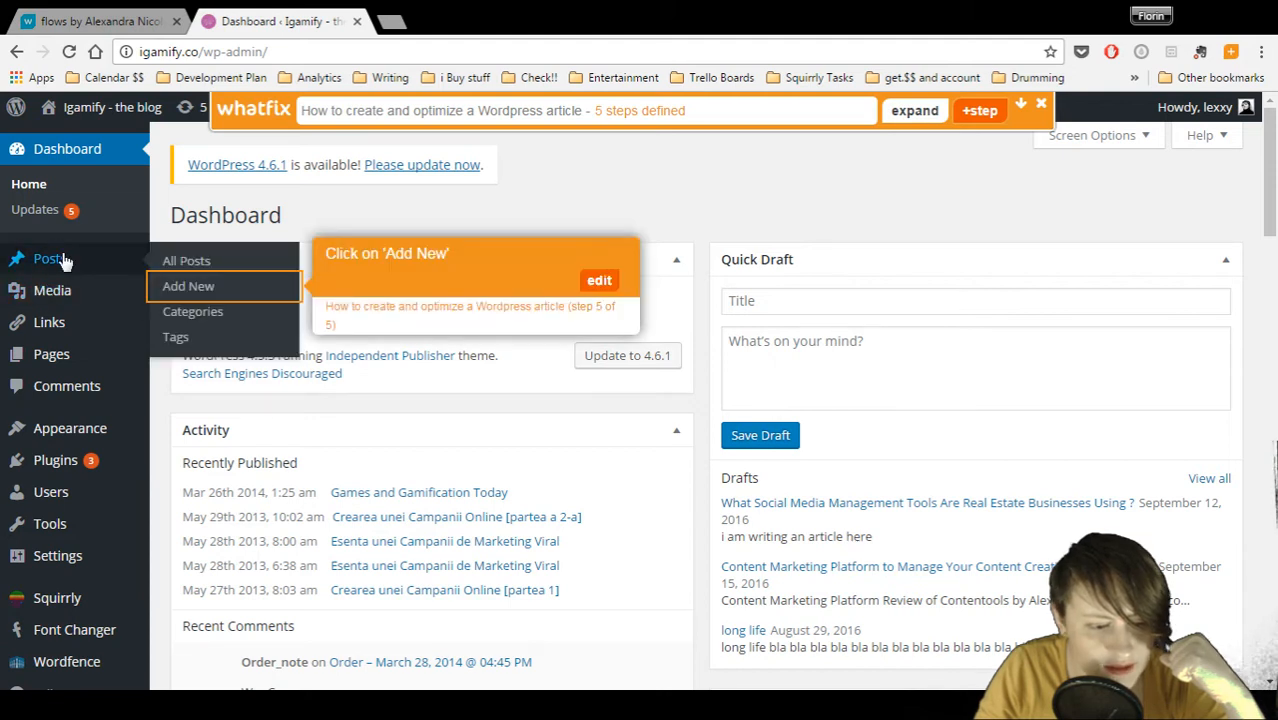
click(200, 290)
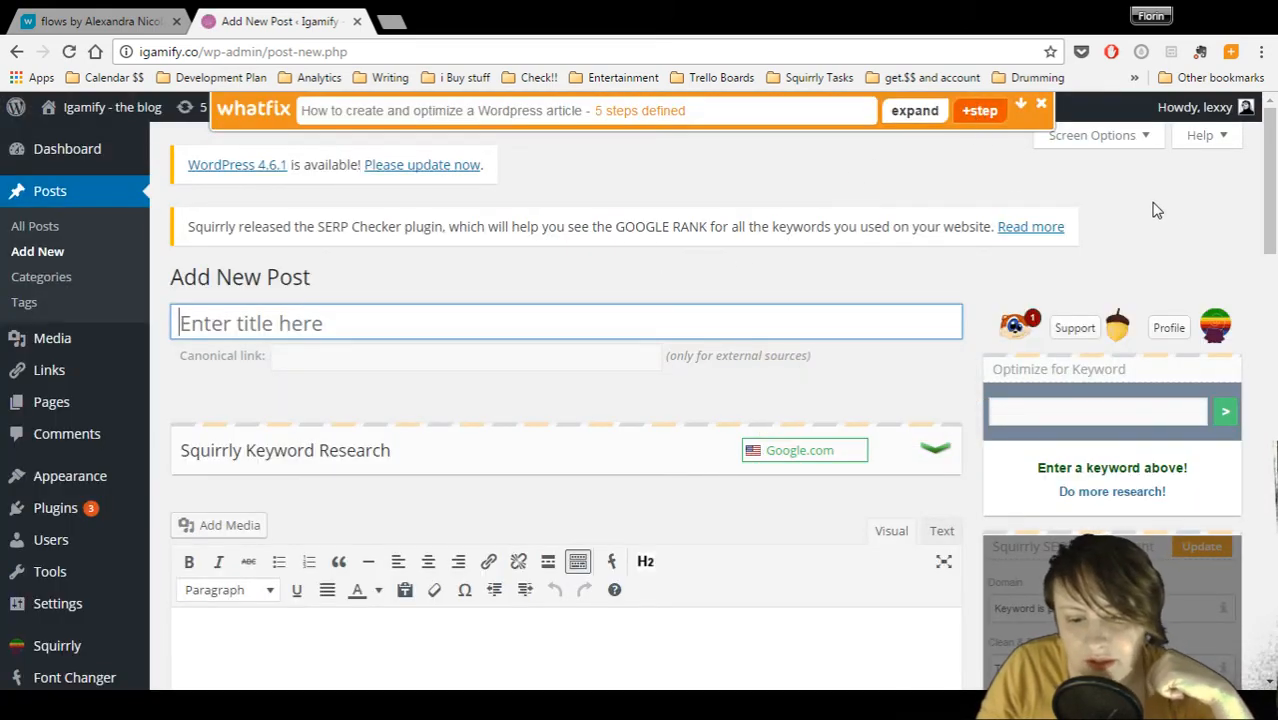
click(982, 111)
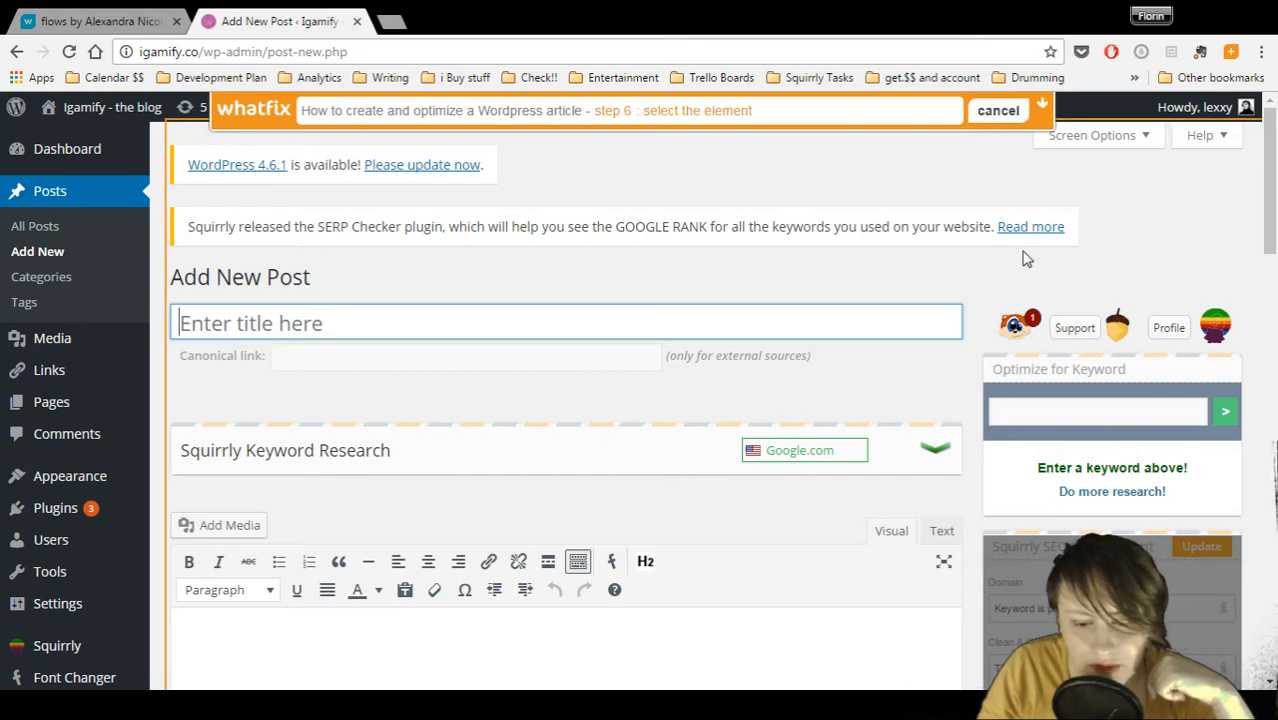
click(1056, 413)
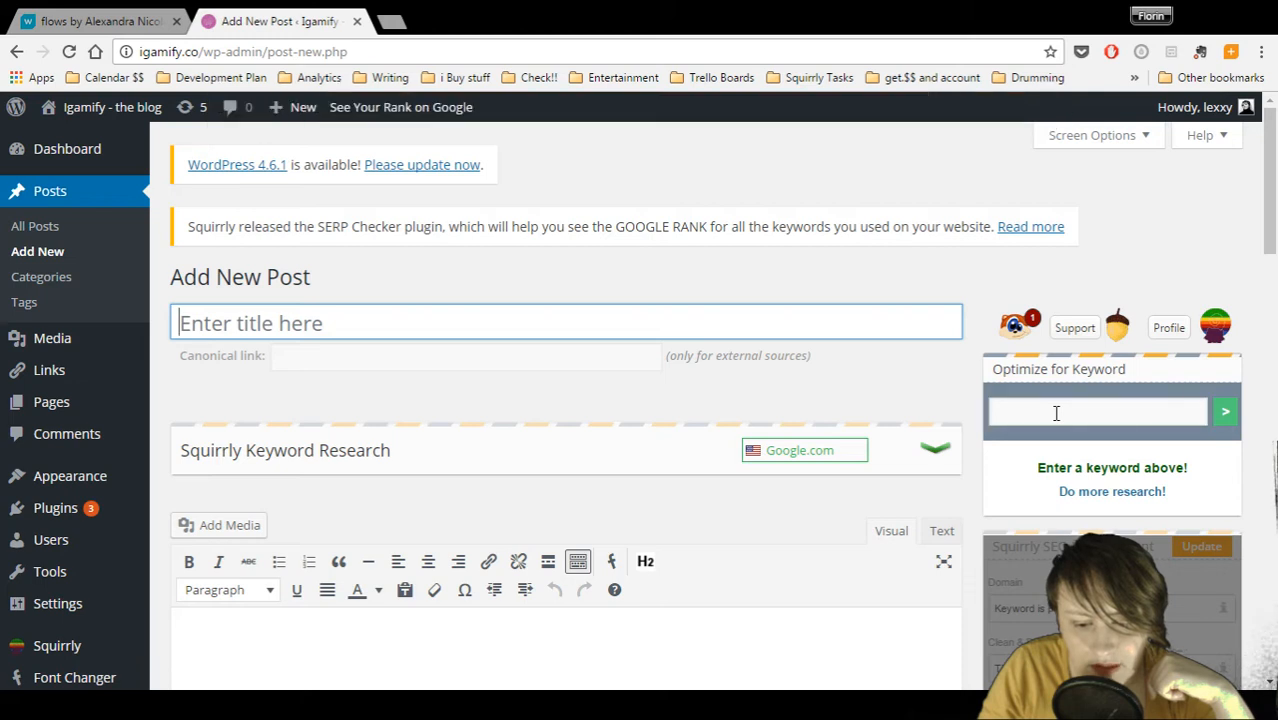
key(BackSpace)
key(BackSpace)
key(BackSpace)
key(BackSpace)
key(BackSpace)
text(cho)
key(BackSpace)
key(BackSpace)
key(BackSpace)
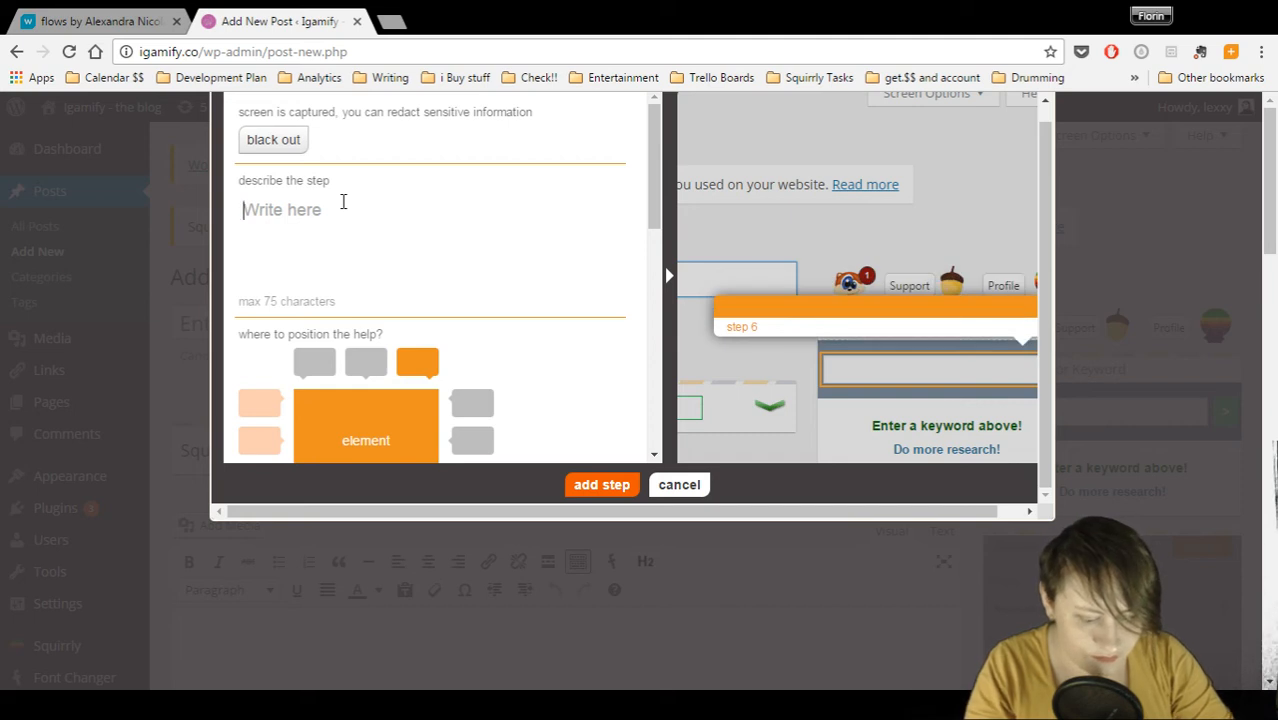
Describe the keyword step as "Choose Your Keyword before starting to write the article" and place the help balloon at the field's left-side middle
text(Choose)
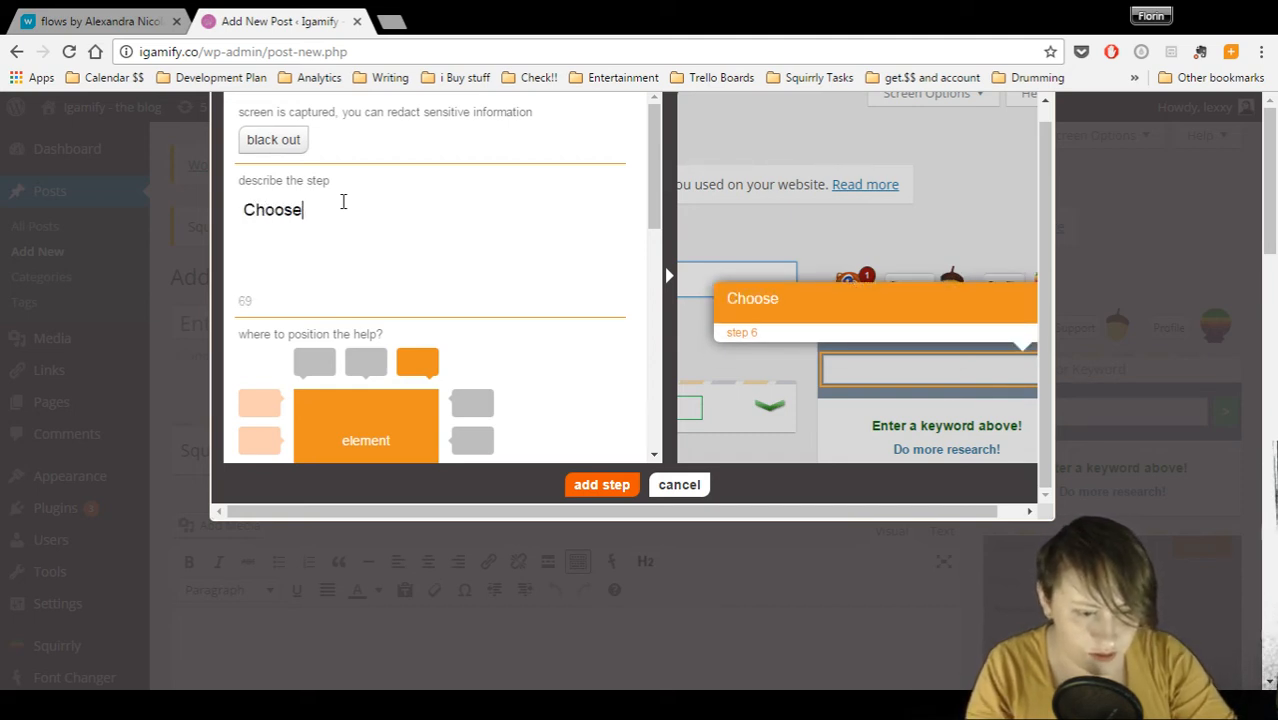
text( Your)
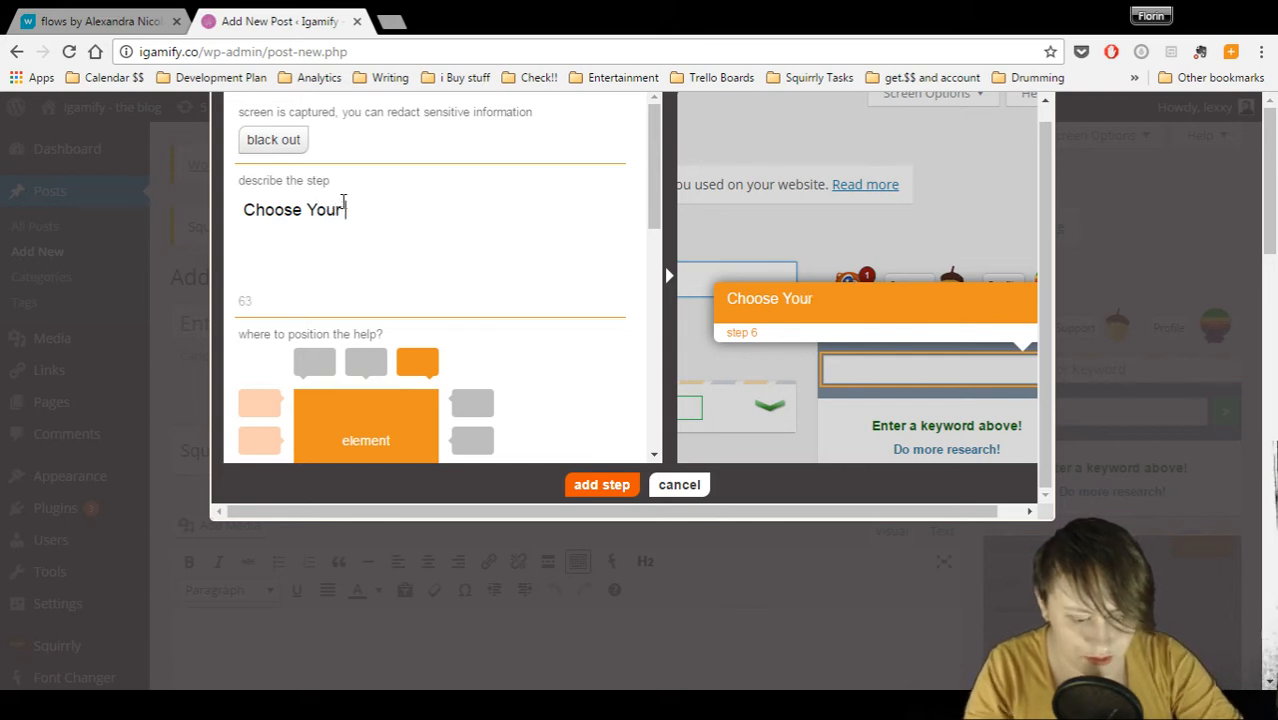
text( Keyword )
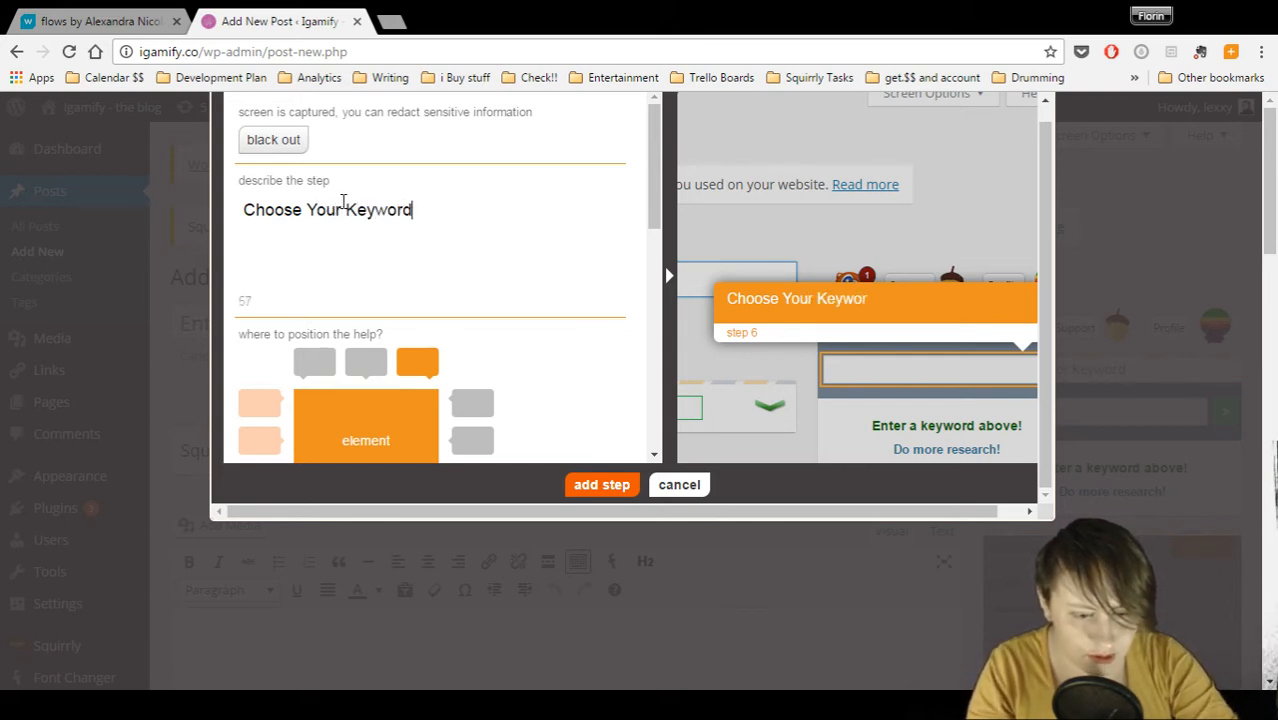
text(before )
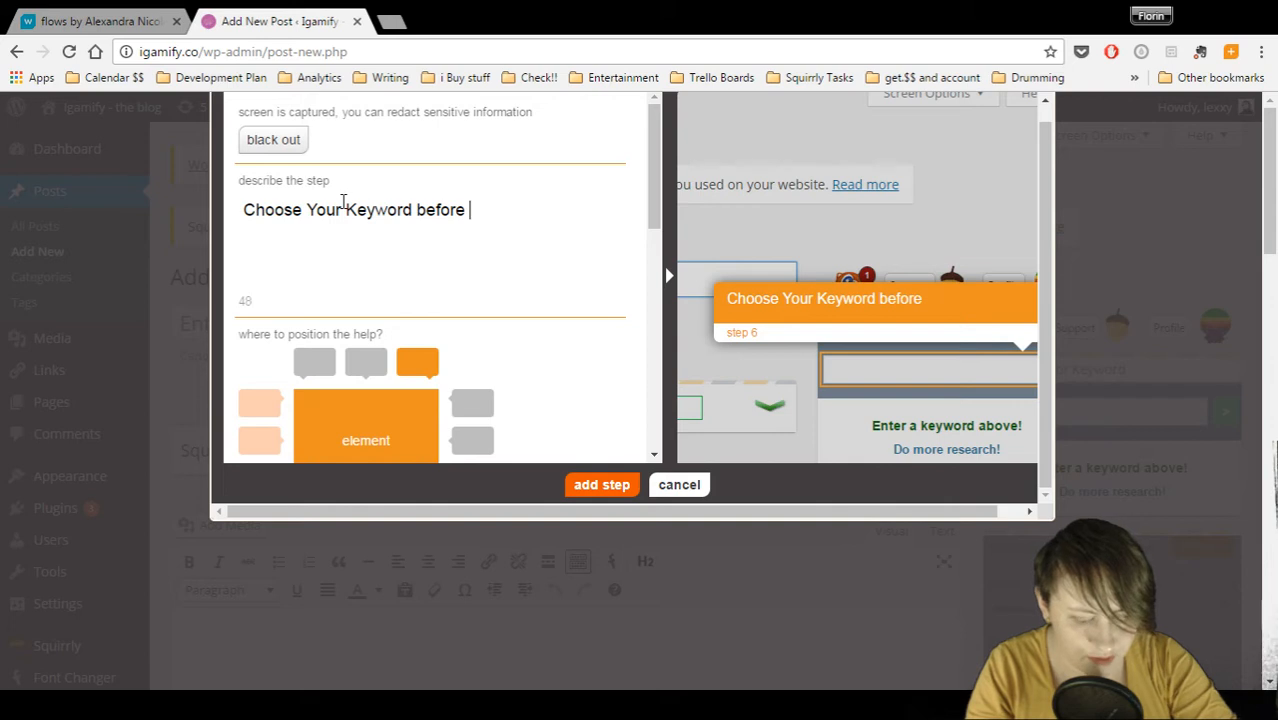
text(starting t)
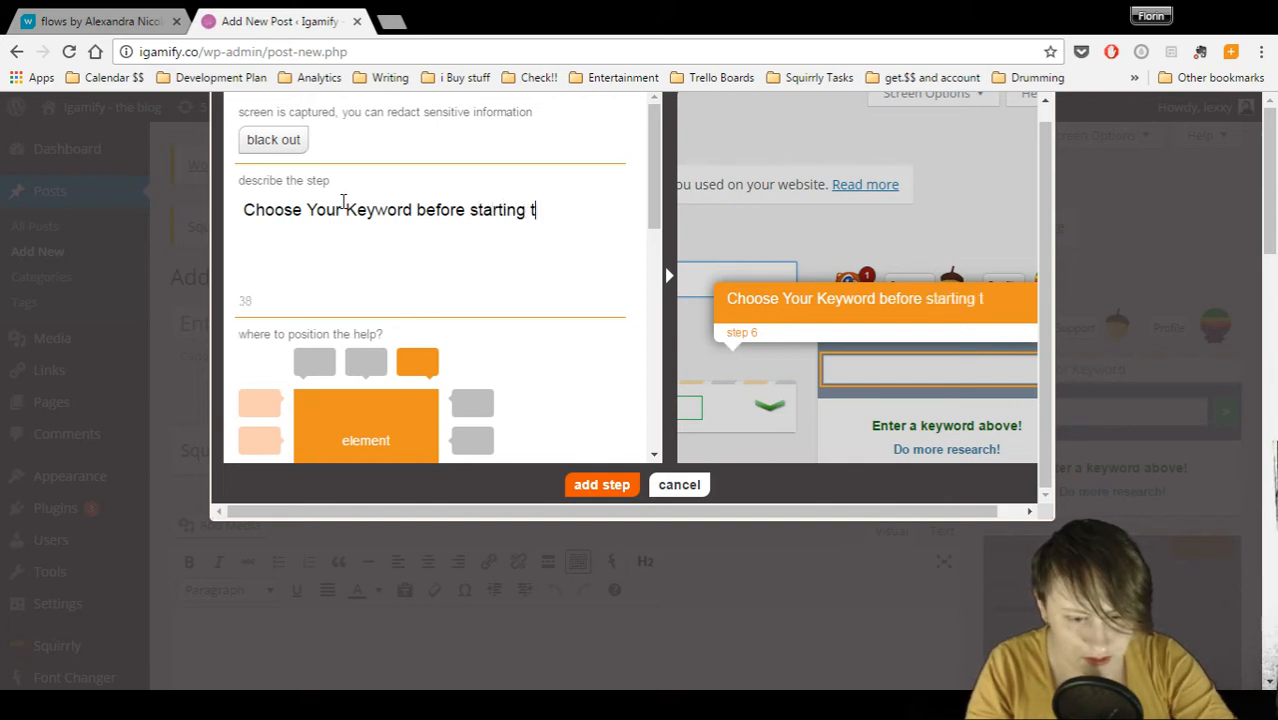
text(o write th)
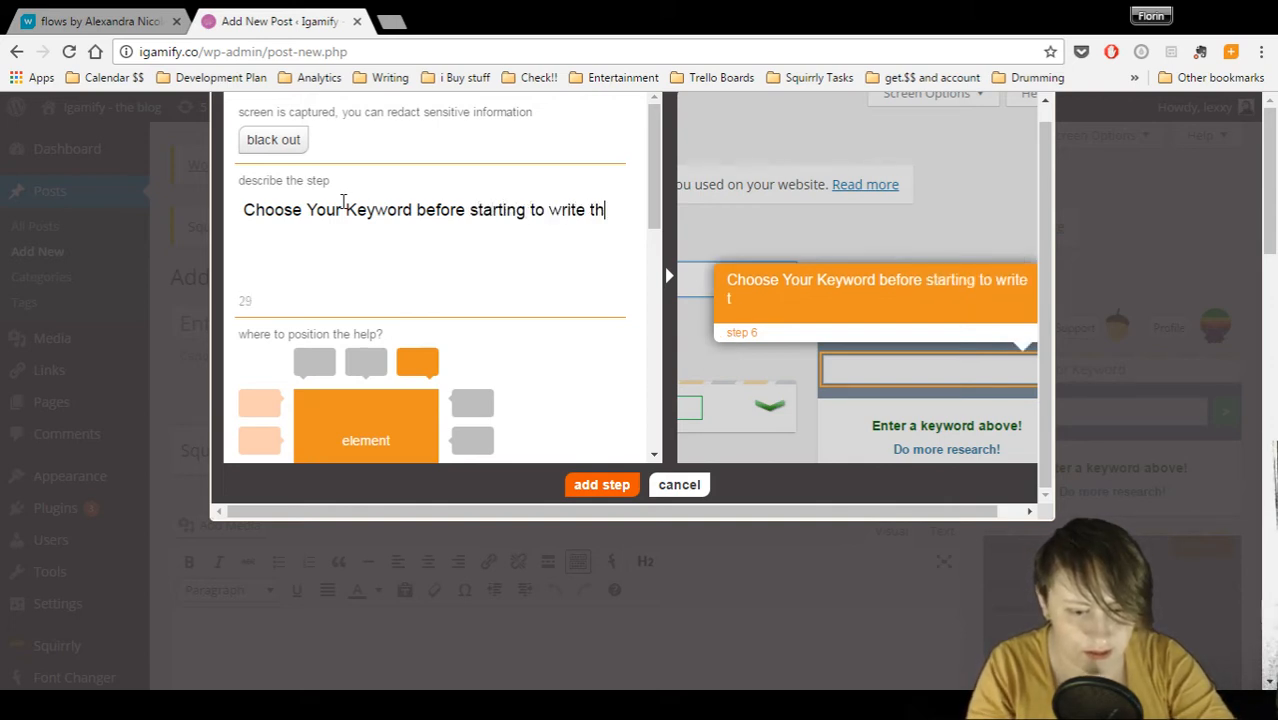
text(e article)
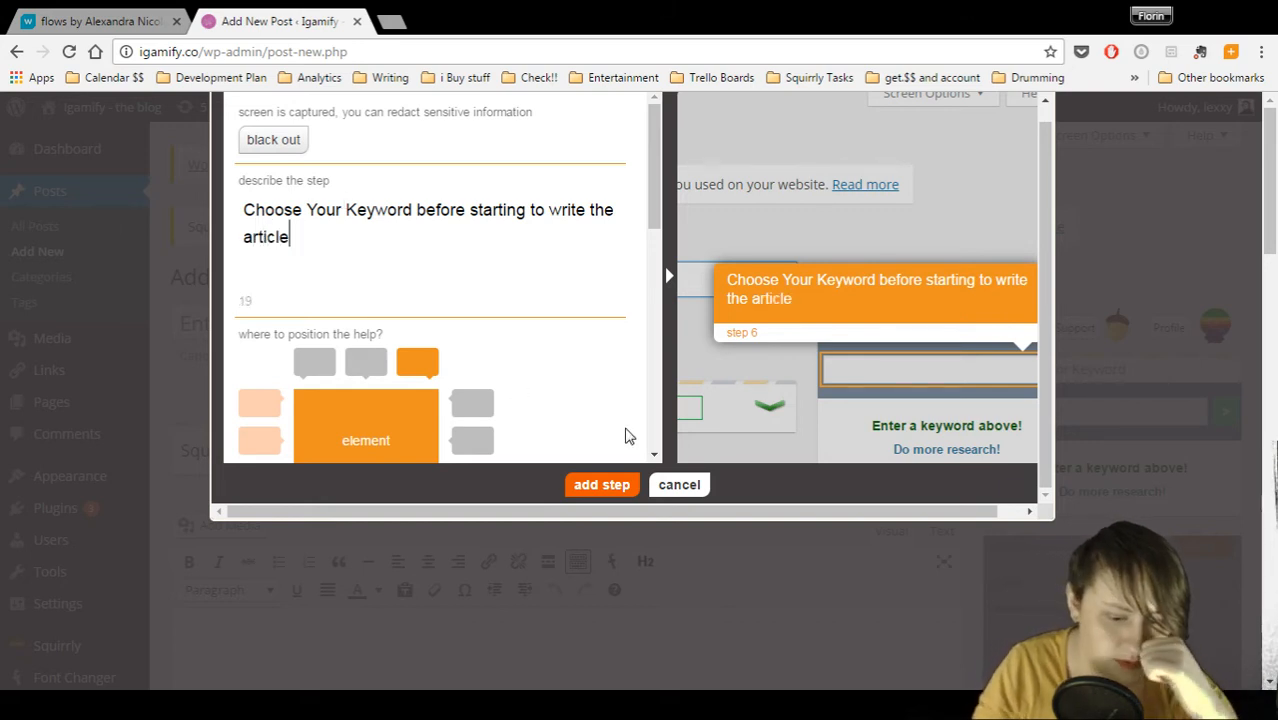
drag(656, 142, 657, 197)
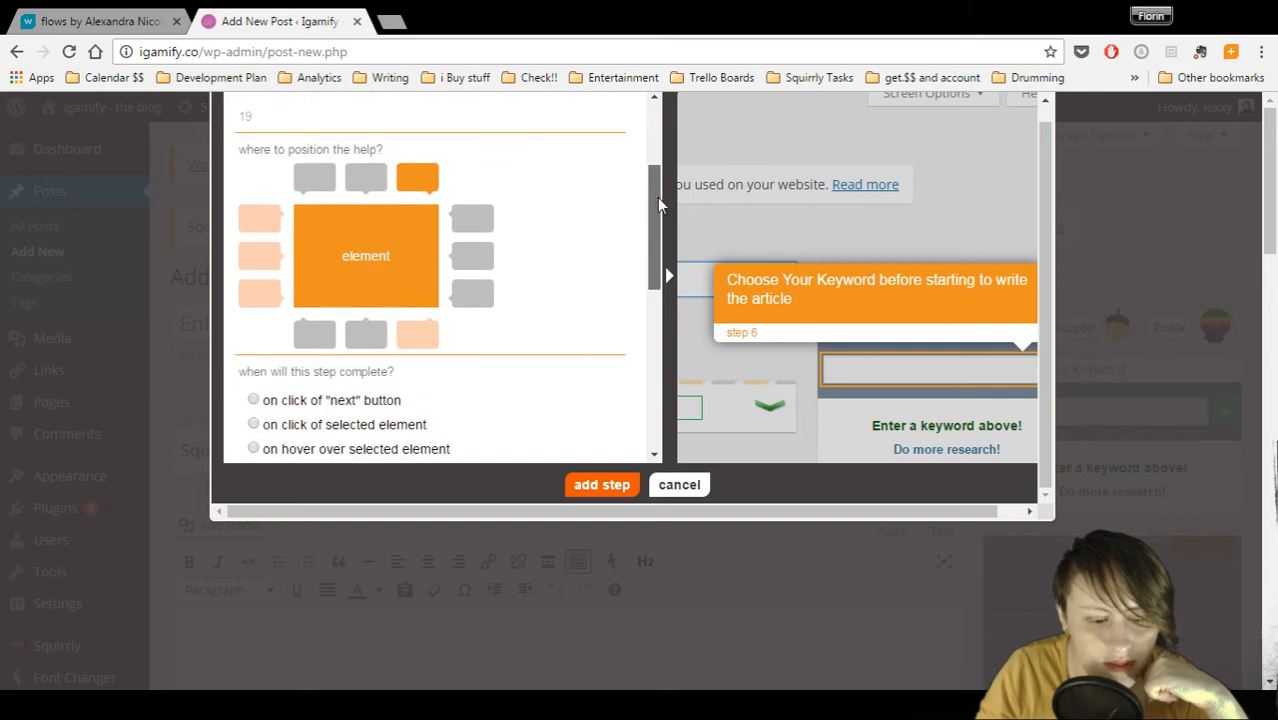
click(263, 256)
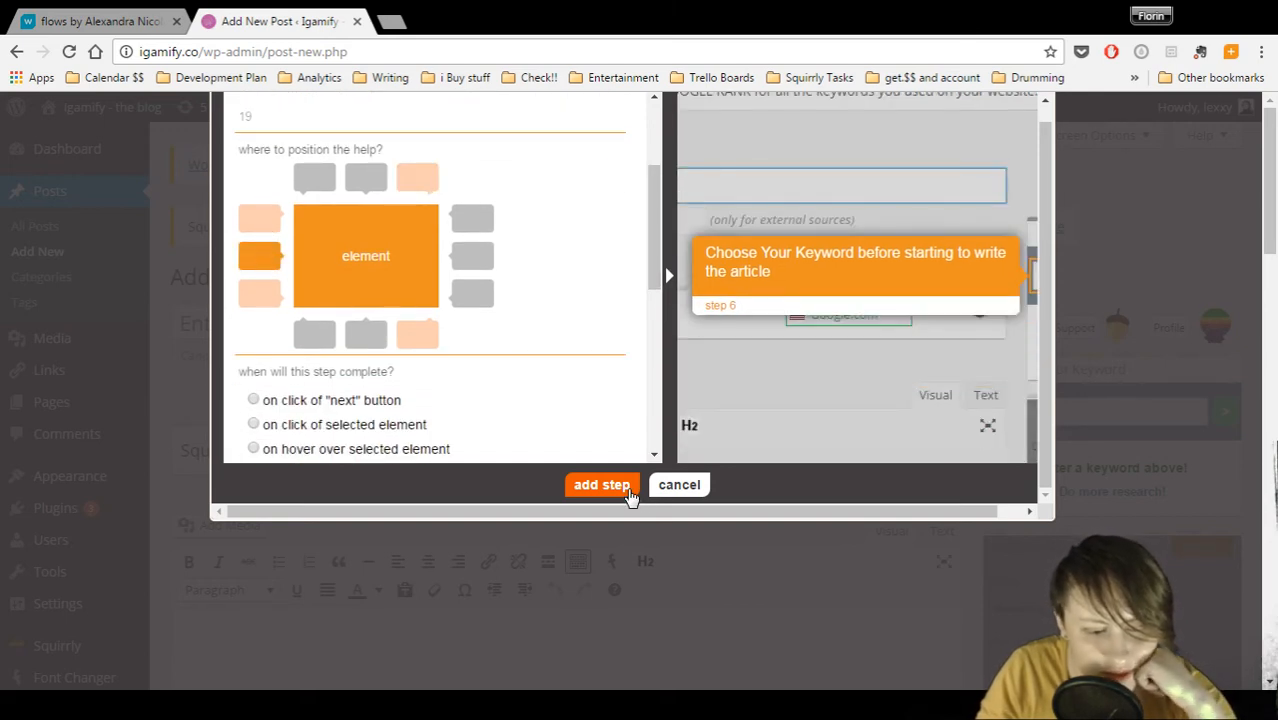
Review the keyword step's remaining settings, keep completion "on typing text (for text boxes)", and add the step to the flow
drag(656, 208, 656, 270)
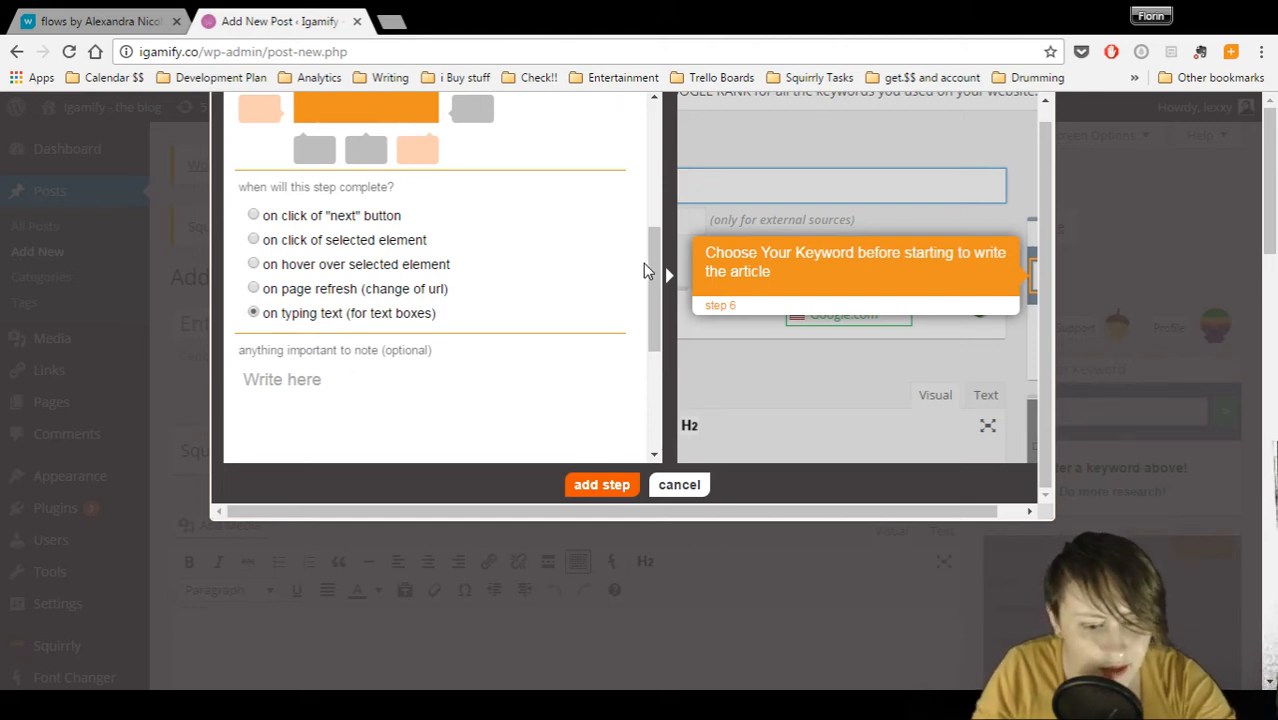
drag(650, 262, 643, 363)
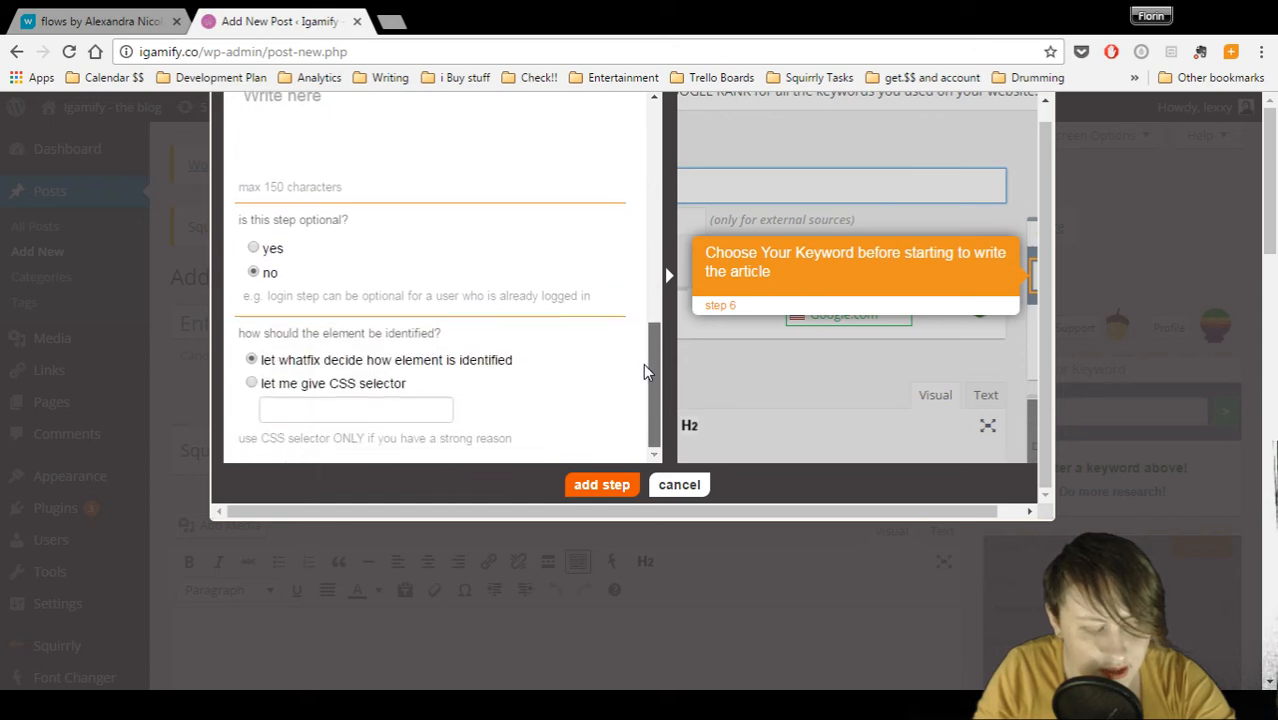
click(608, 484)
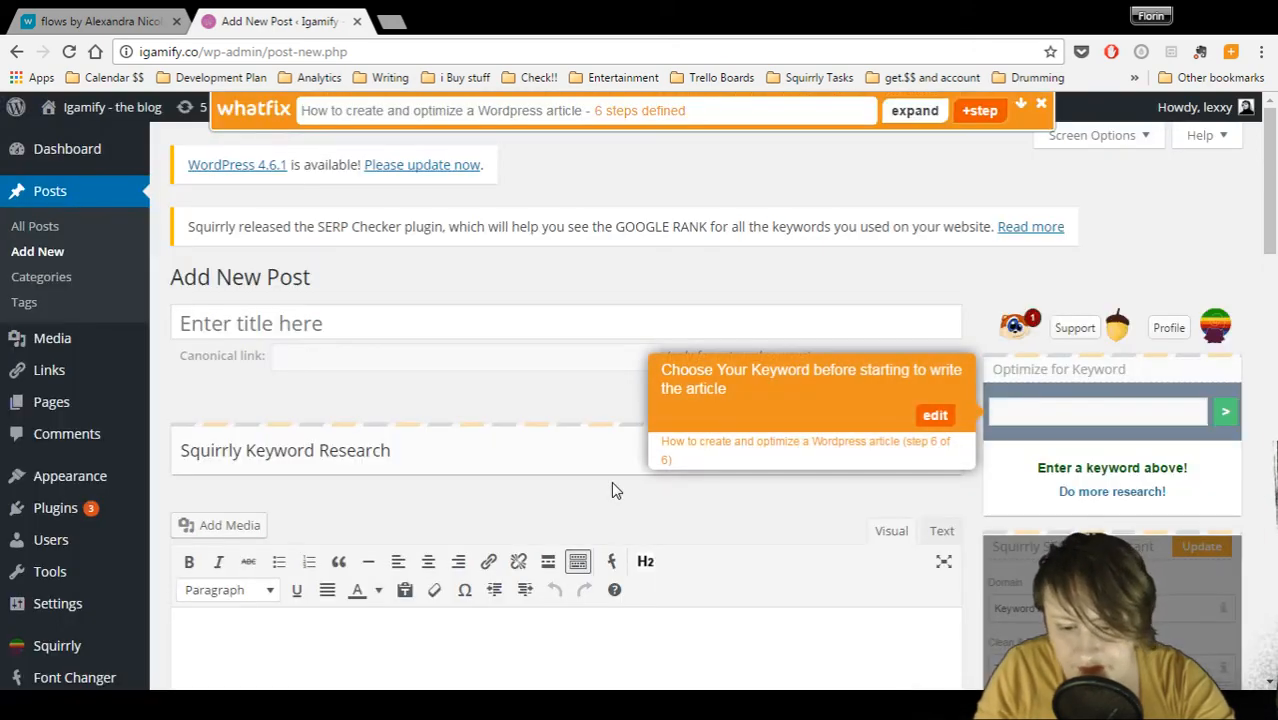
Set the post's Optimize for Keyword field to the suggested keyword "content marketing" and close the image suggestions
click(1035, 414)
text(content )
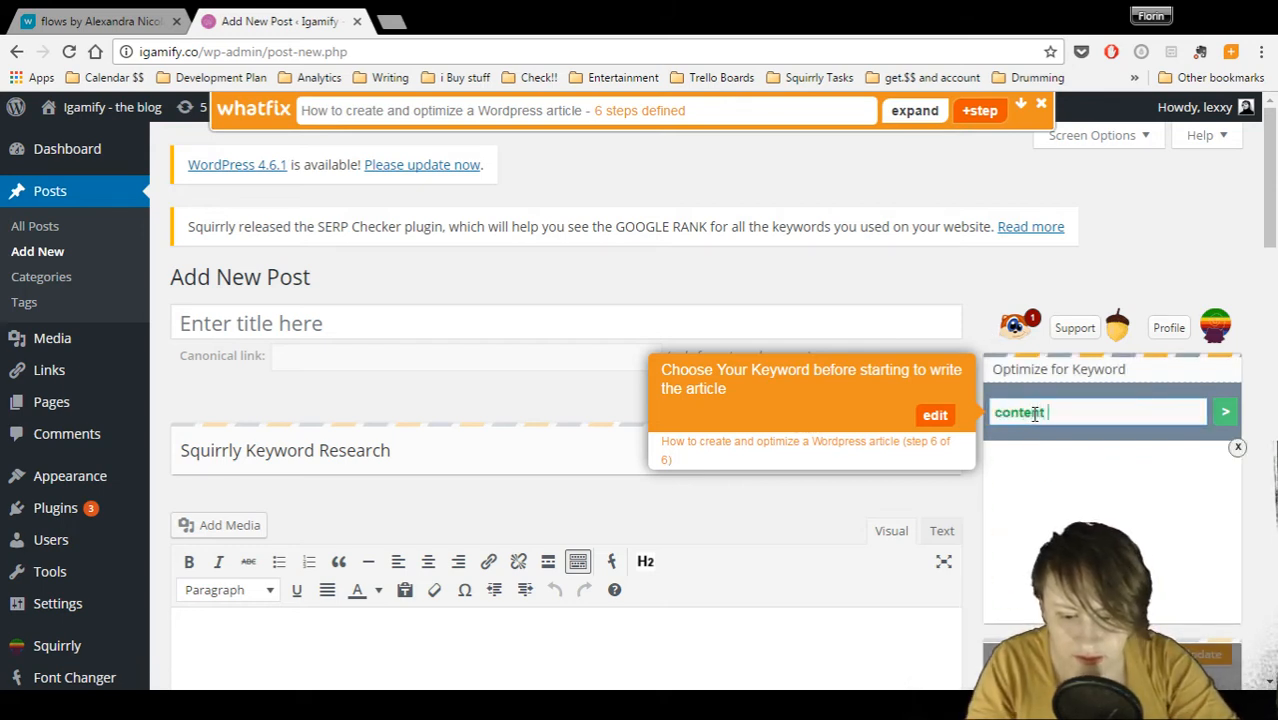
text(marketing)
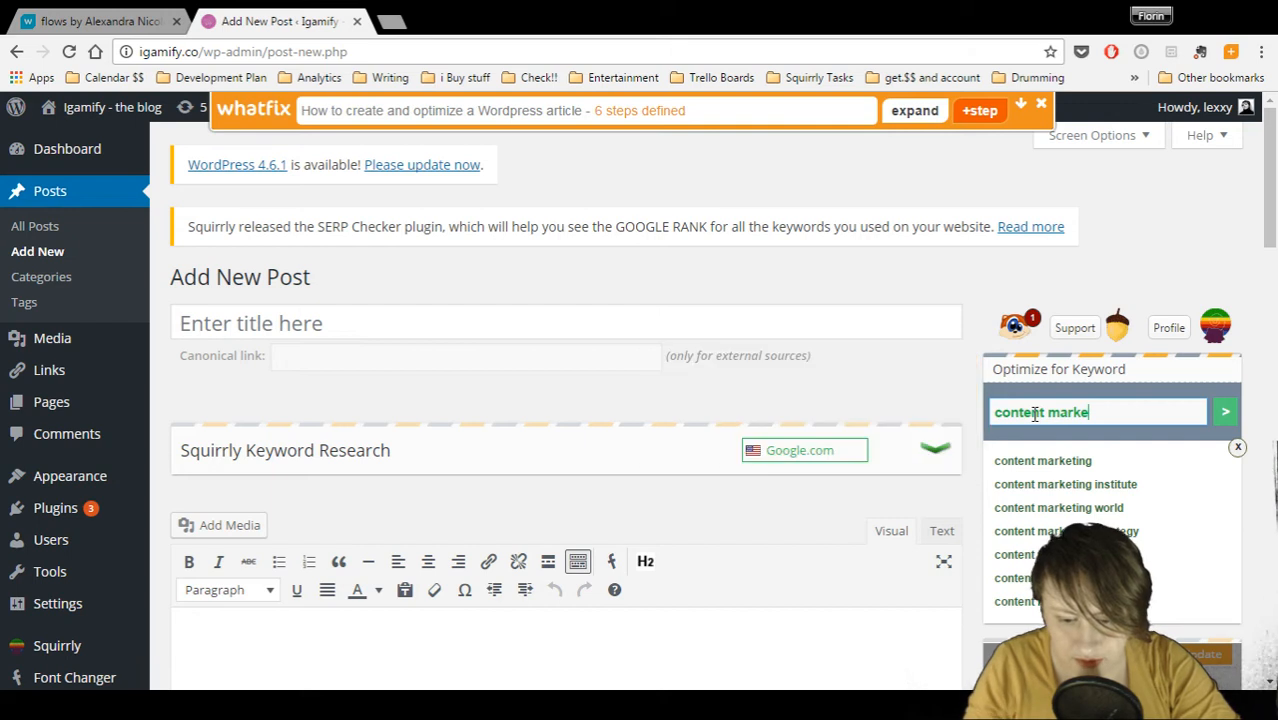
click(1057, 462)
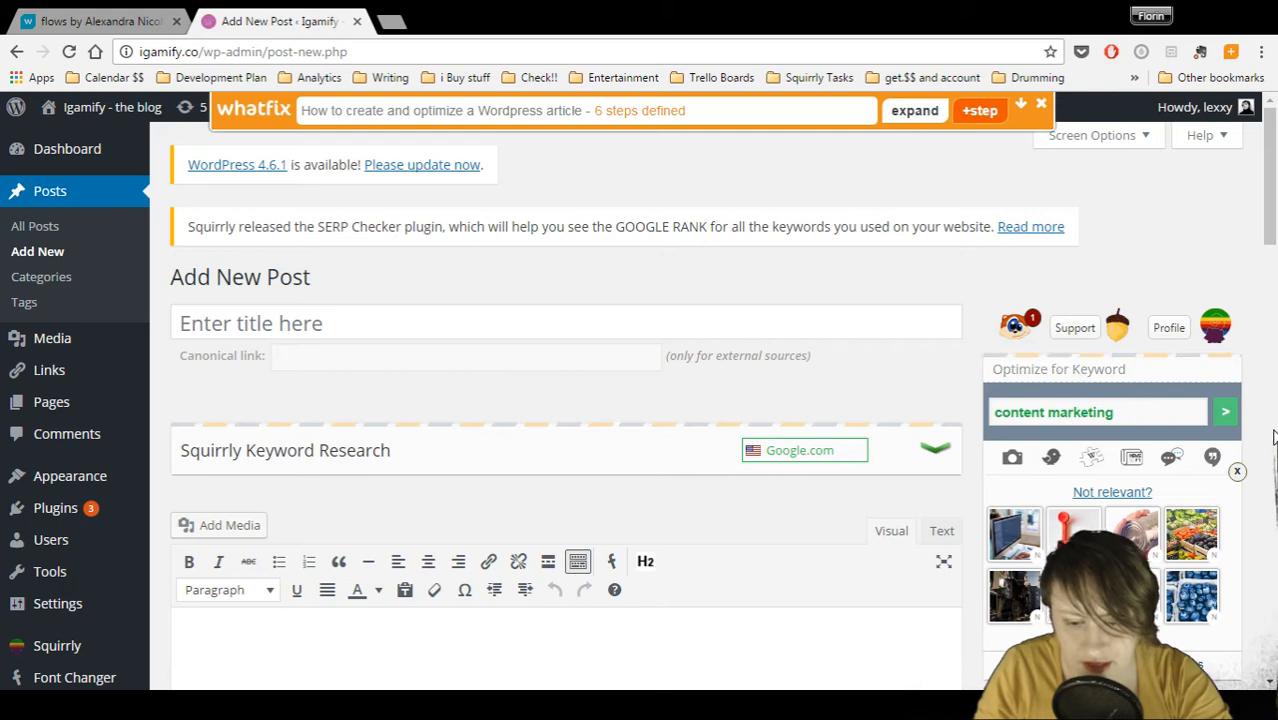
scroll(1266, 200, down, 1)
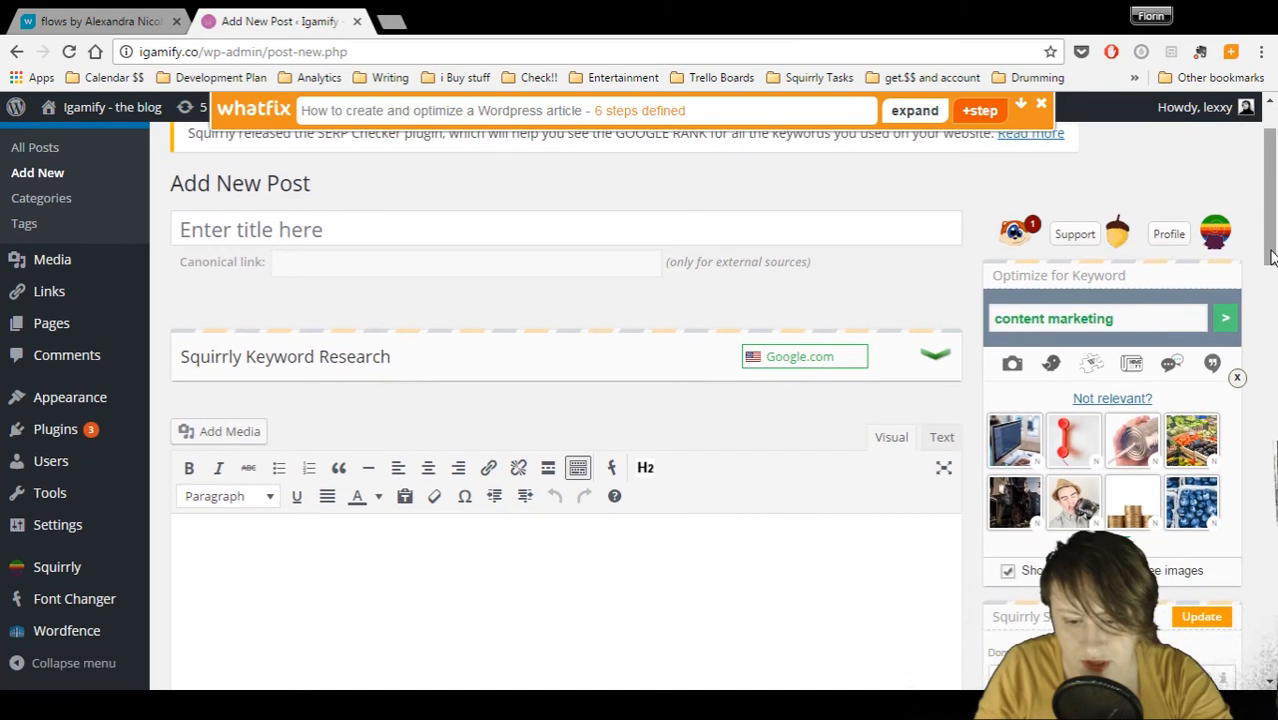
click(1238, 379)
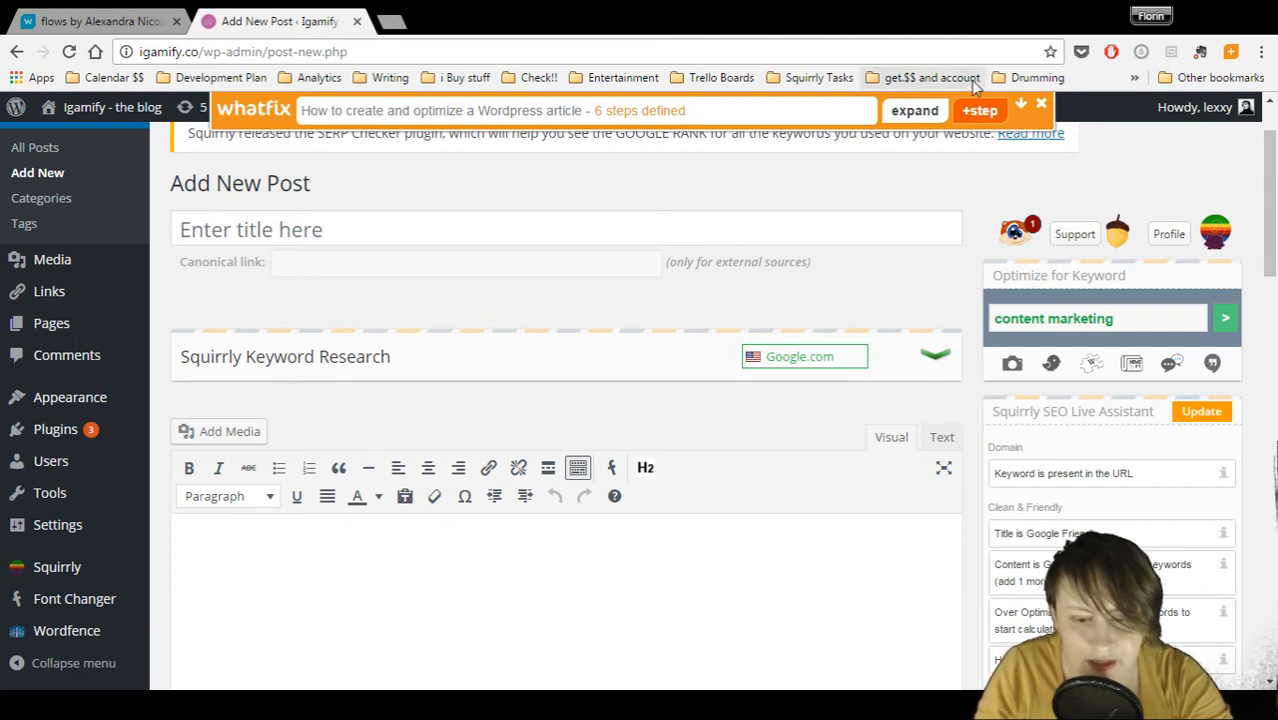
Start a seventh flow step on the post title field and describe it as "Write the title of your article here"
click(979, 110)
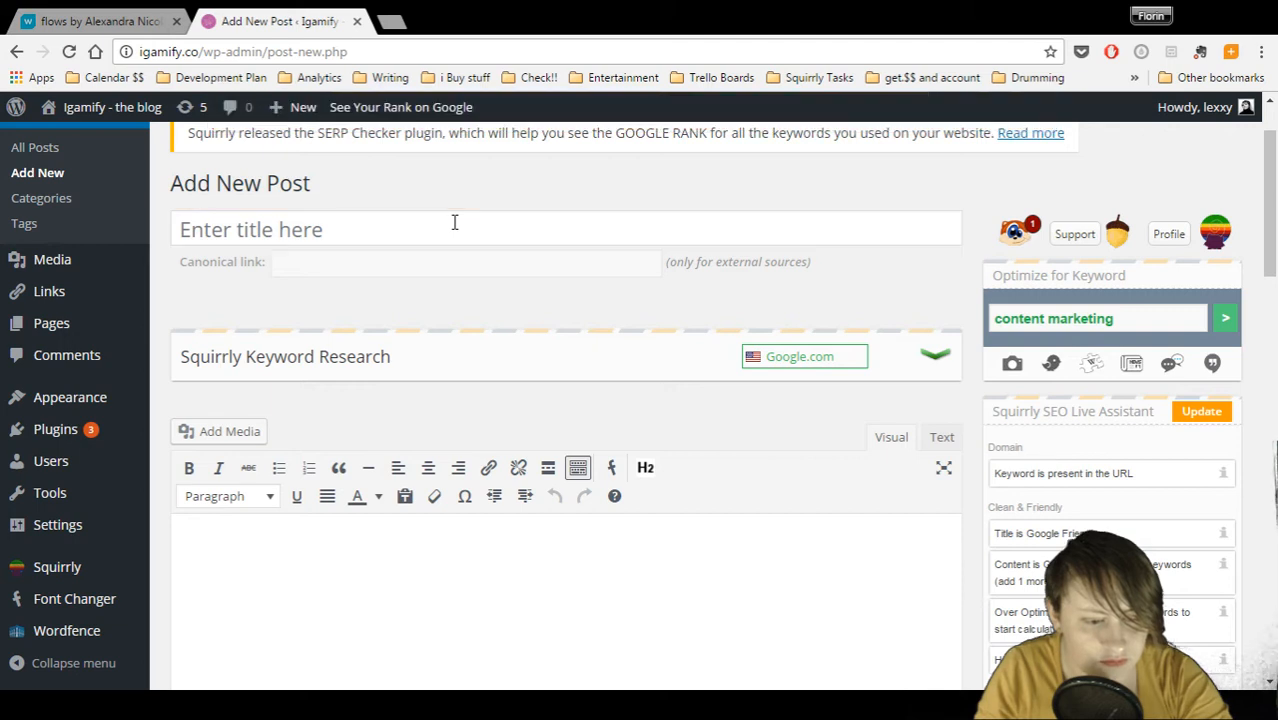
click(454, 222)
text(Enter)
key(BackSpace)
key(BackSpace)
key(BackSpace)
key(BackSpace)
key(BackSpace)
key(BackSpace)
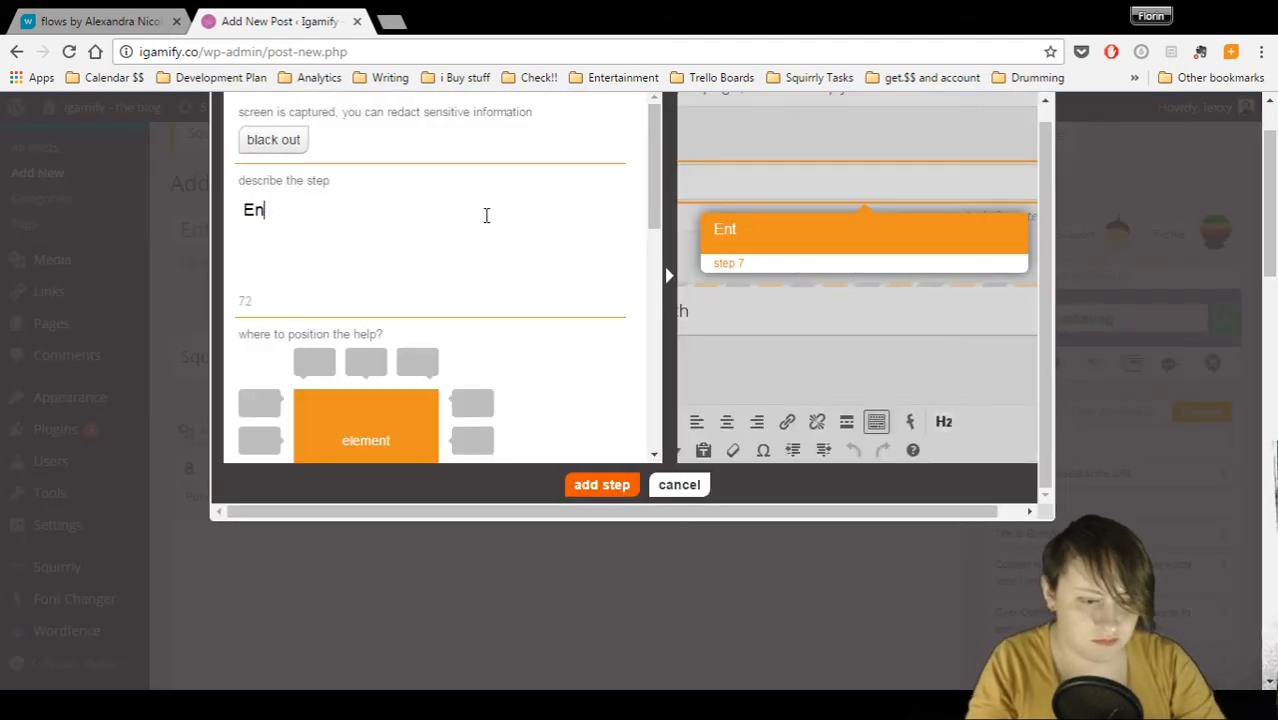
text(W)
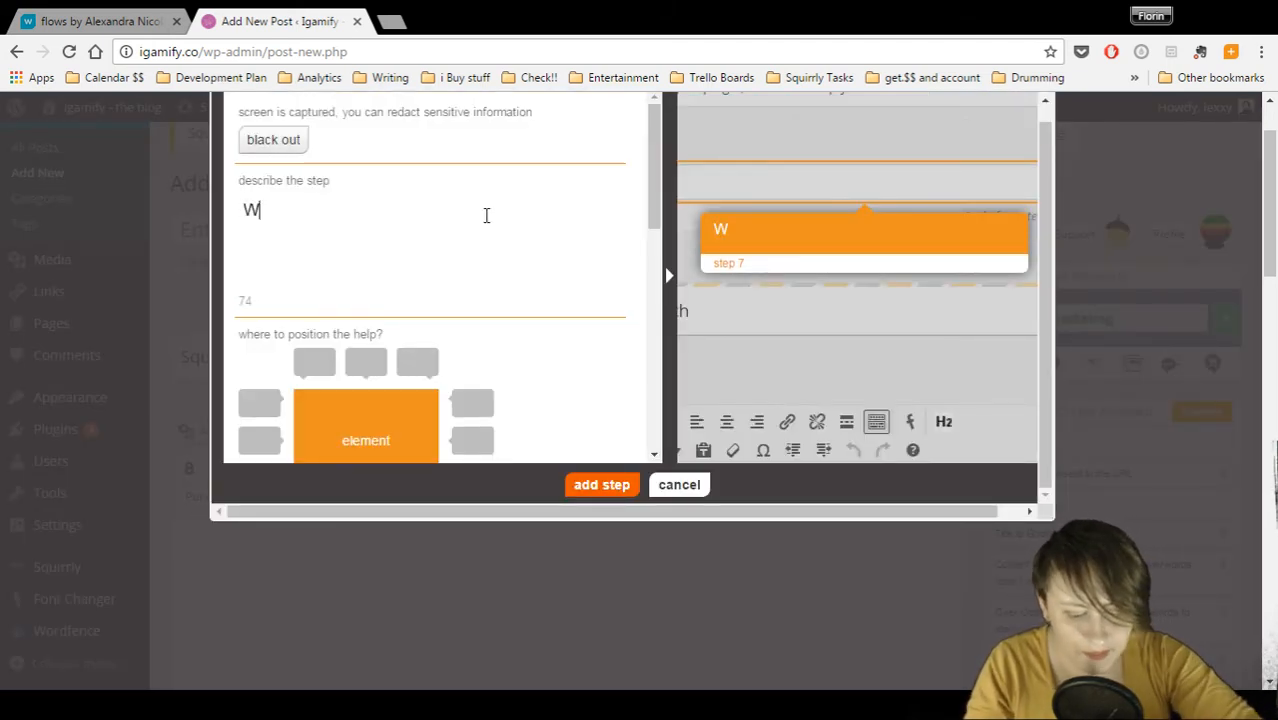
text(rite the ti)
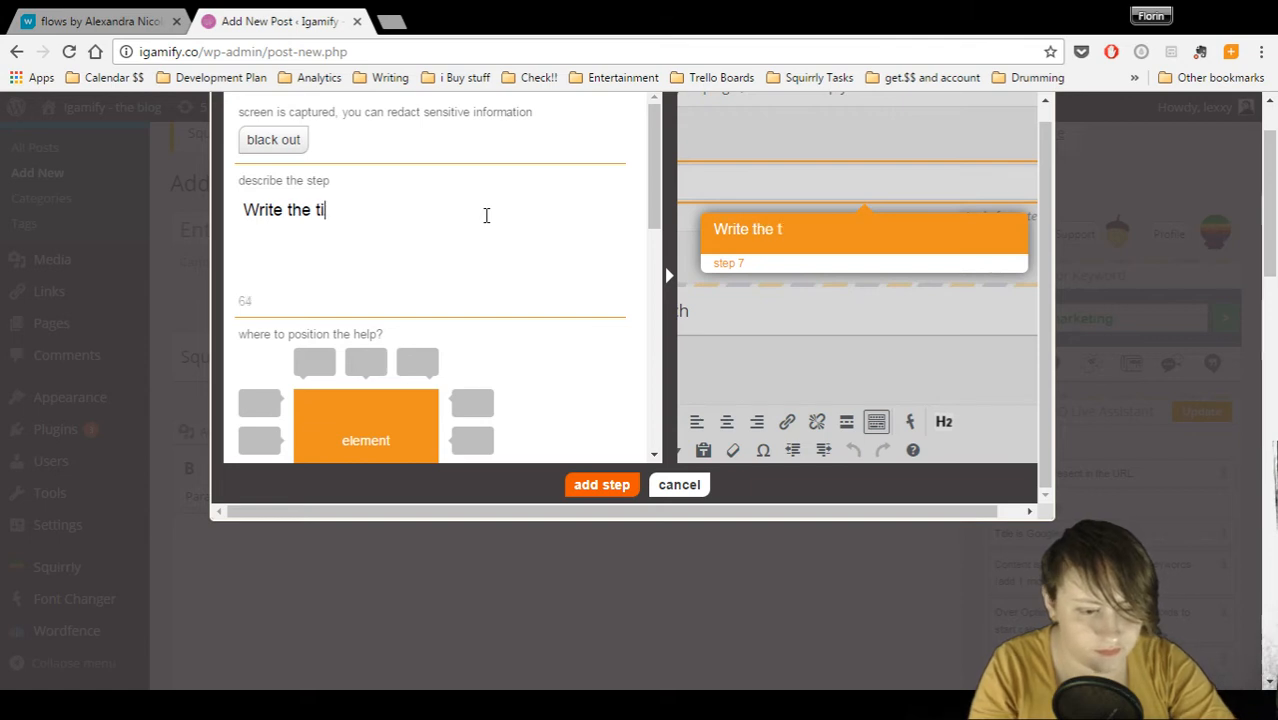
text(tle of your article here)
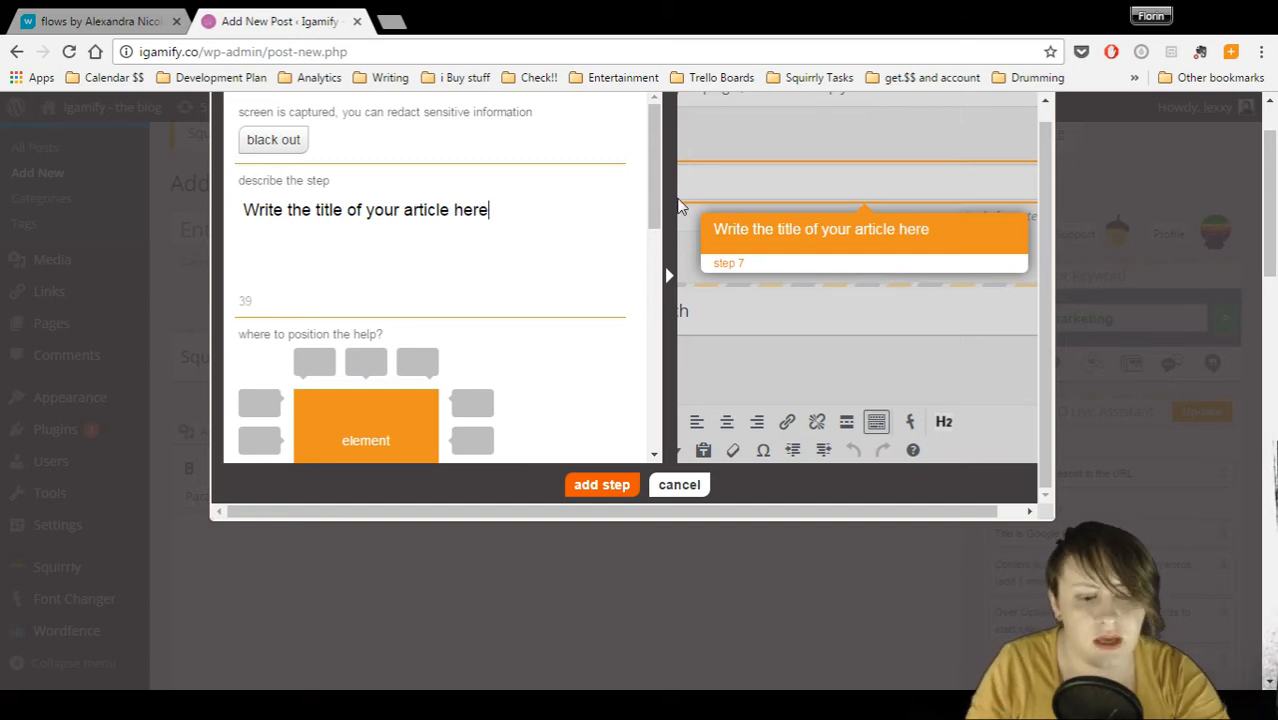
Place the title step's help balloon below the element at its left end, keeping completion "on typing text (for text boxes)"
scroll(648, 210, down, 2)
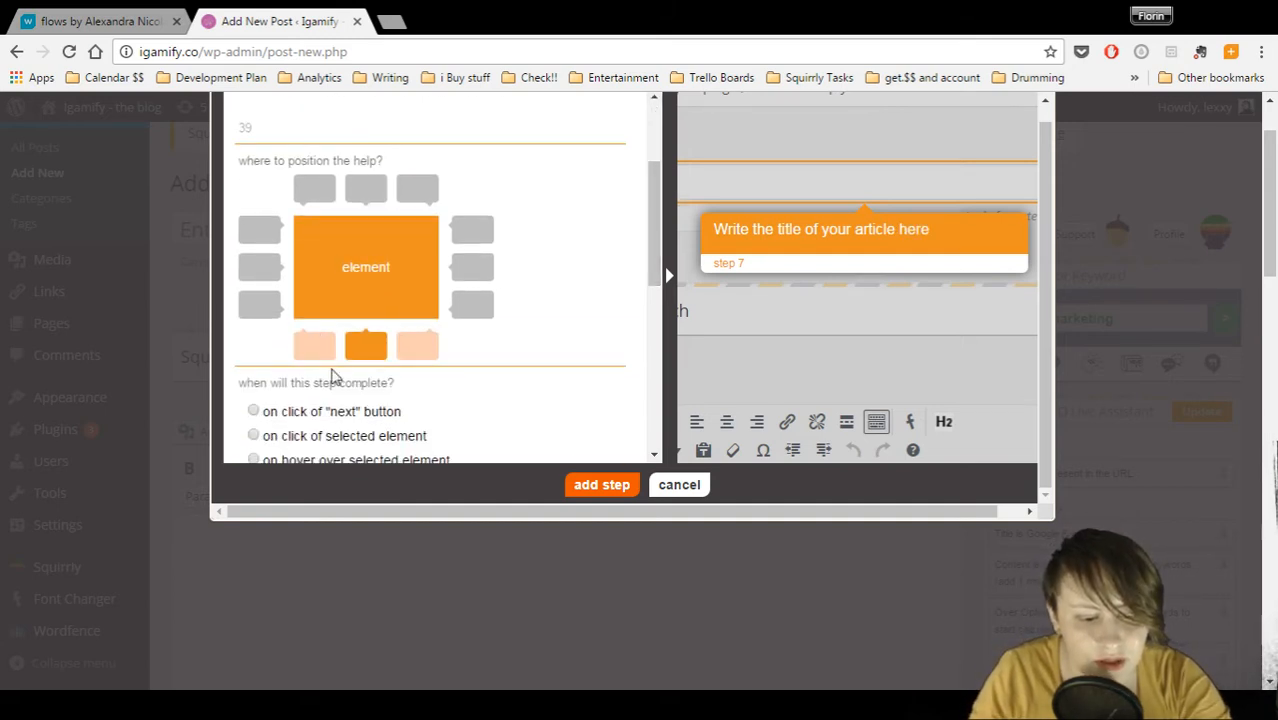
click(332, 350)
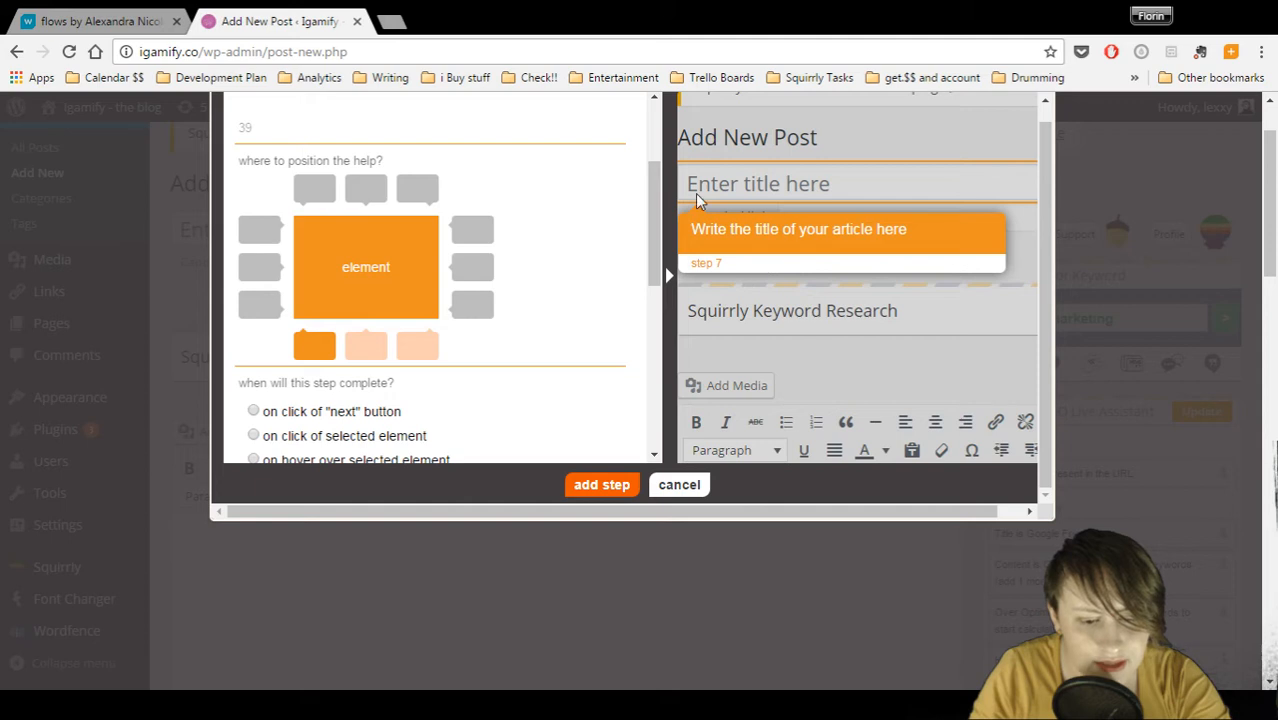
scroll(655, 191, down, 2)
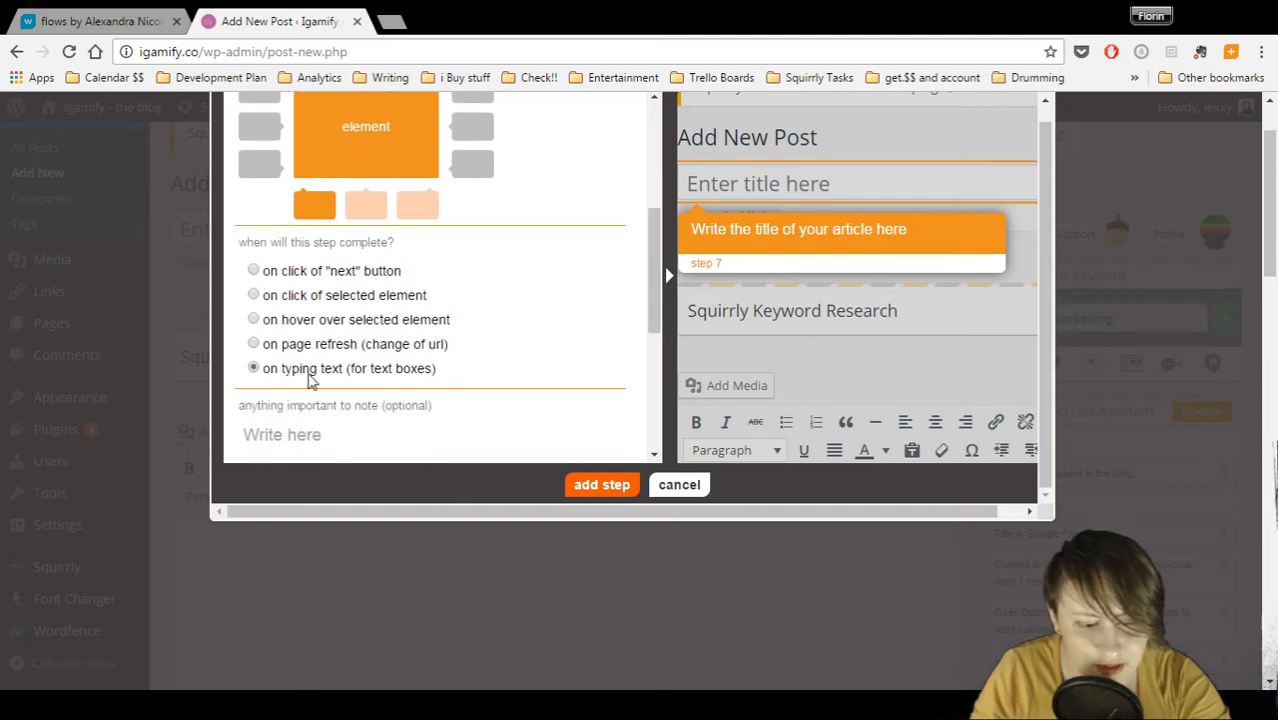
Give the title step the note "make sure you have the keyword in your title." and add it to the flow
drag(657, 234, 368, 288)
click(331, 277)
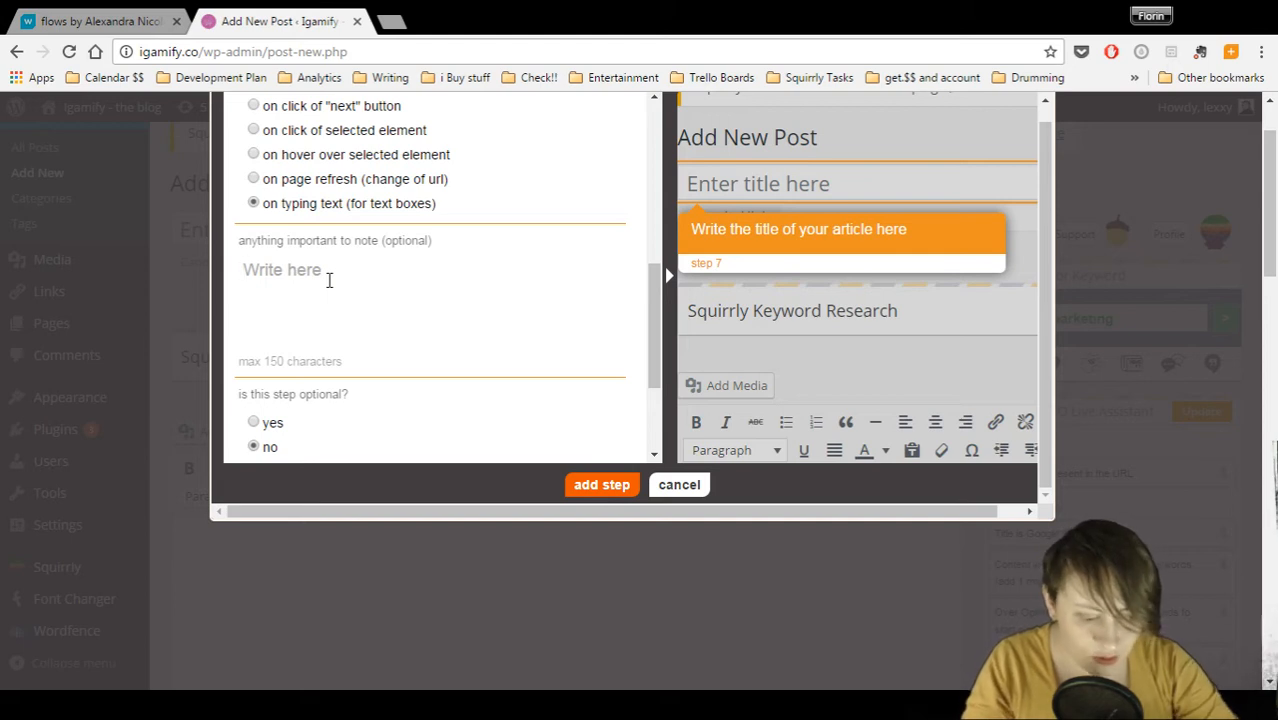
text(k)
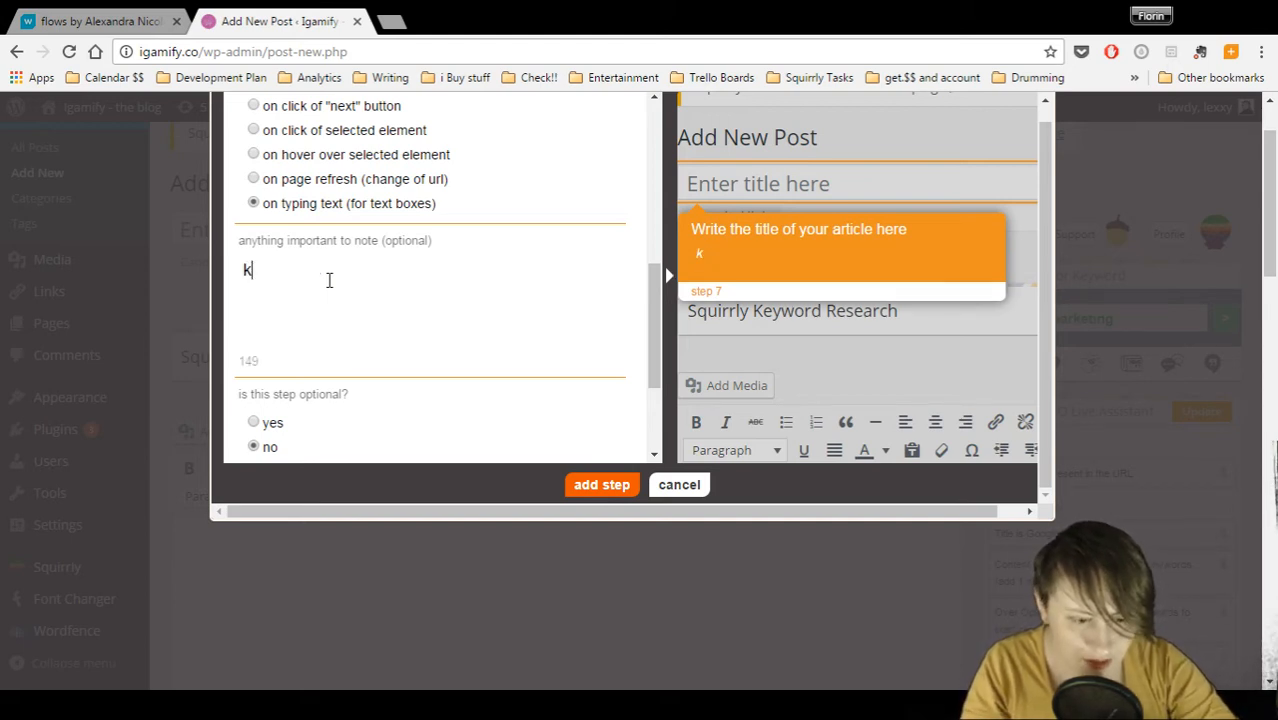
key(BackSpace)
text(k)
key(BackSpace)
text(make sure )
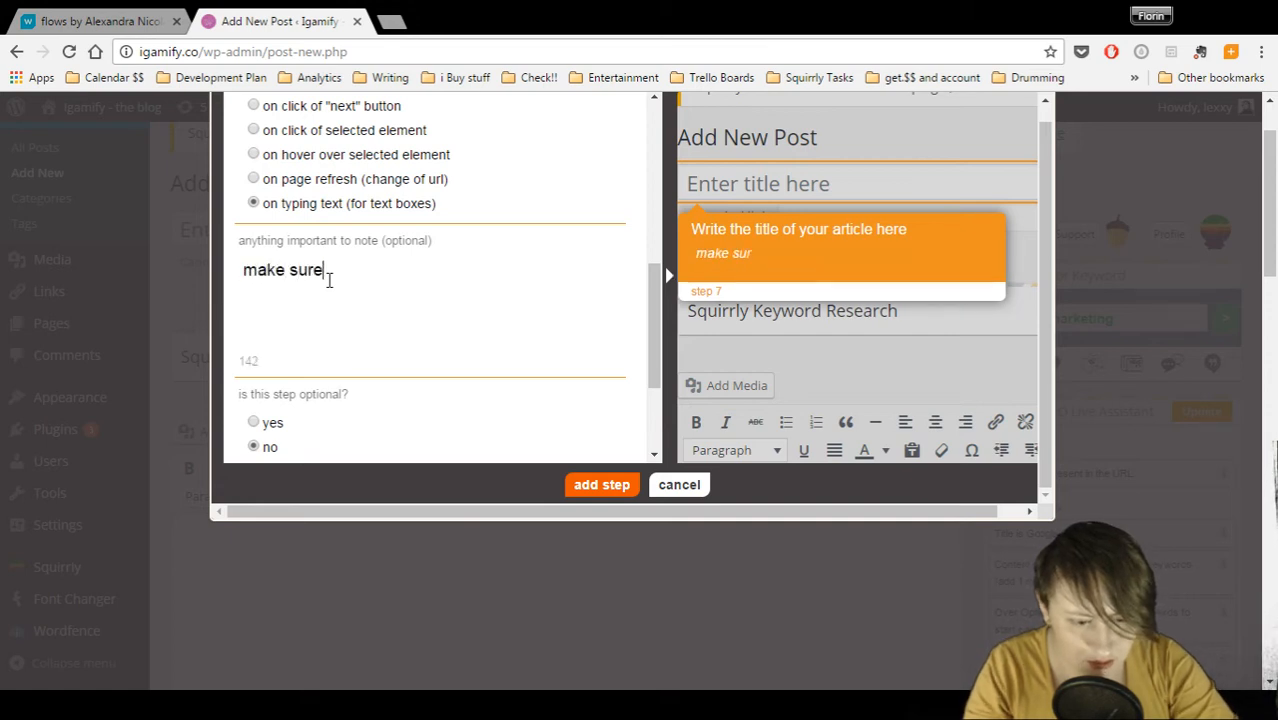
text(you have the kle)
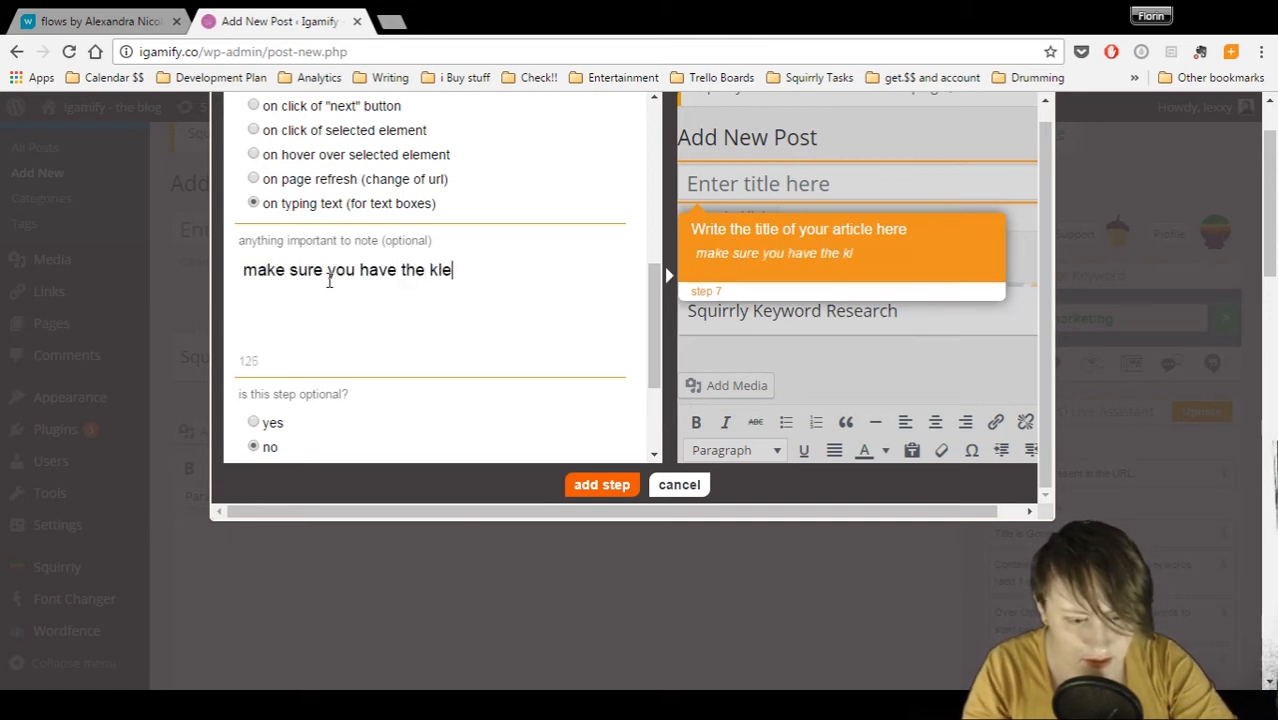
key(BackSpace)
text(eywoer)
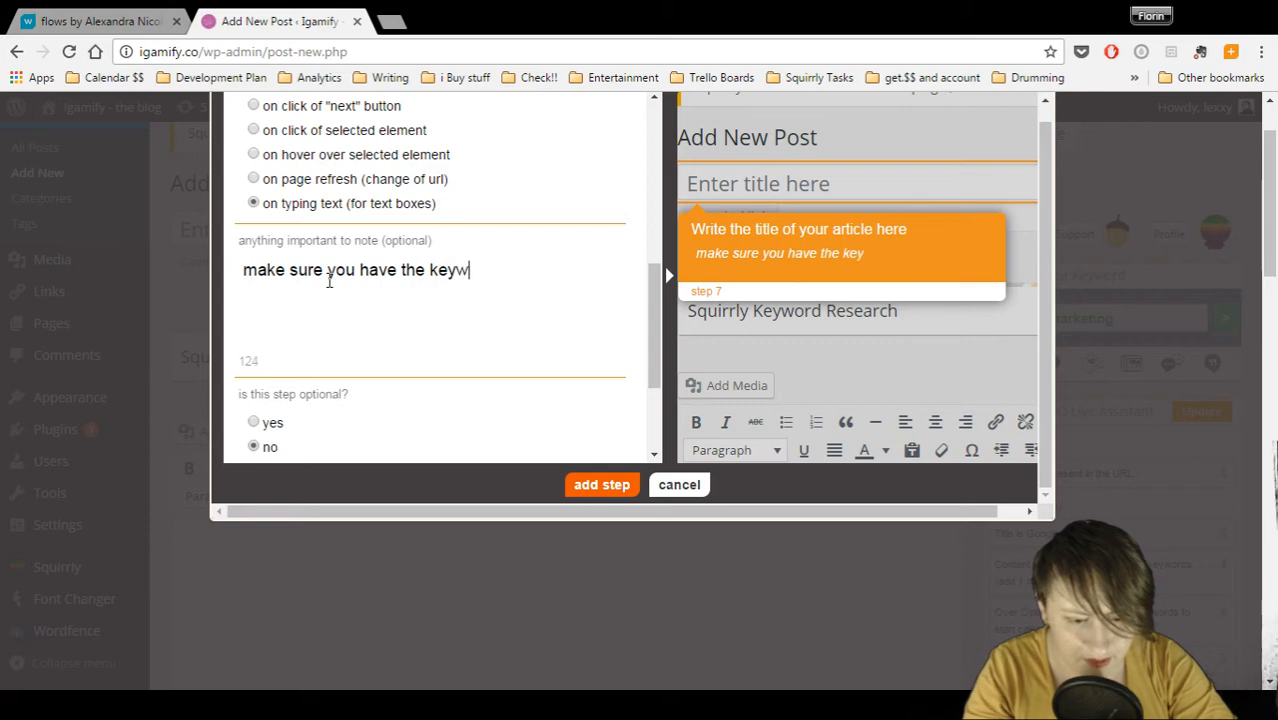
key(BackSpace)
key(BackSpace)
text(rd in )
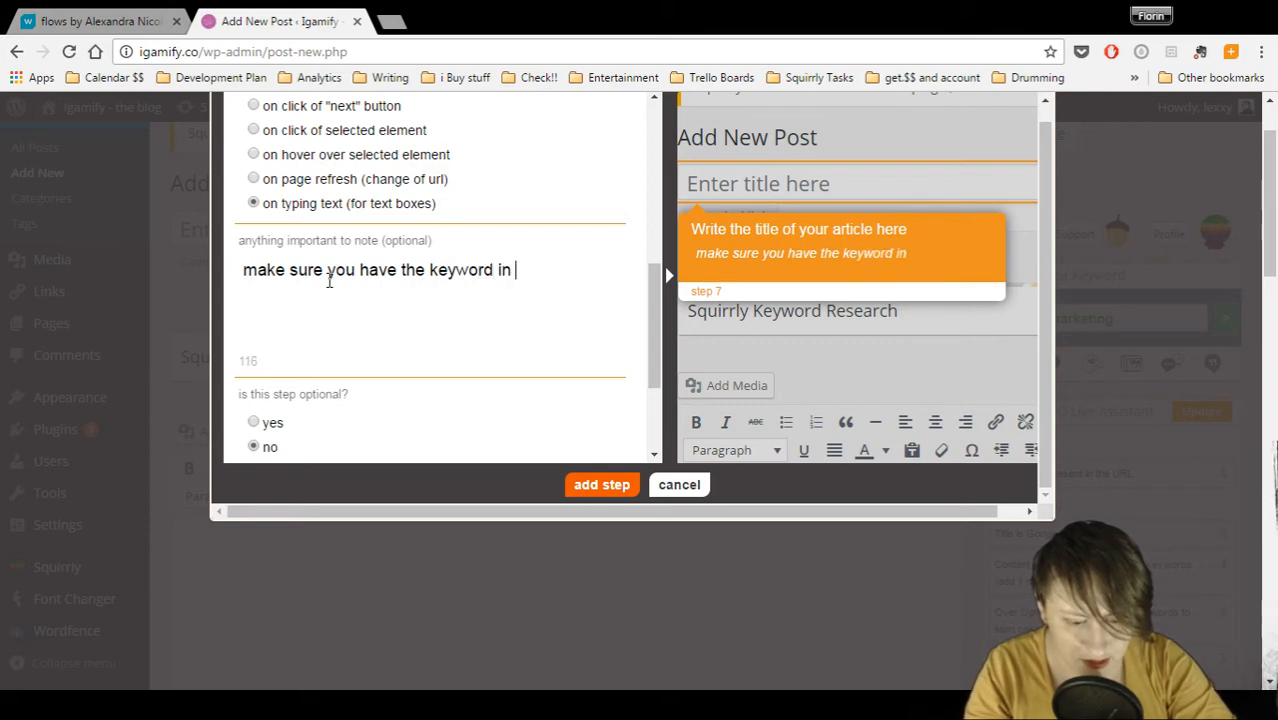
text(your title)
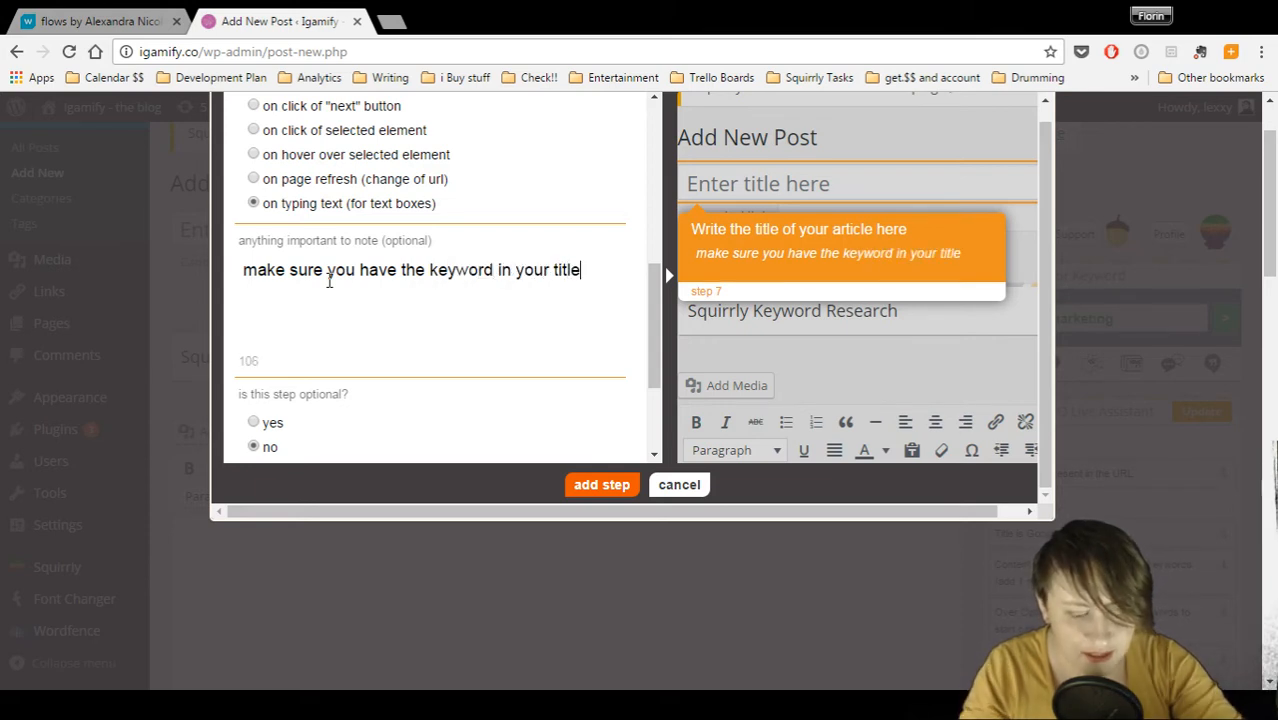
text(.)
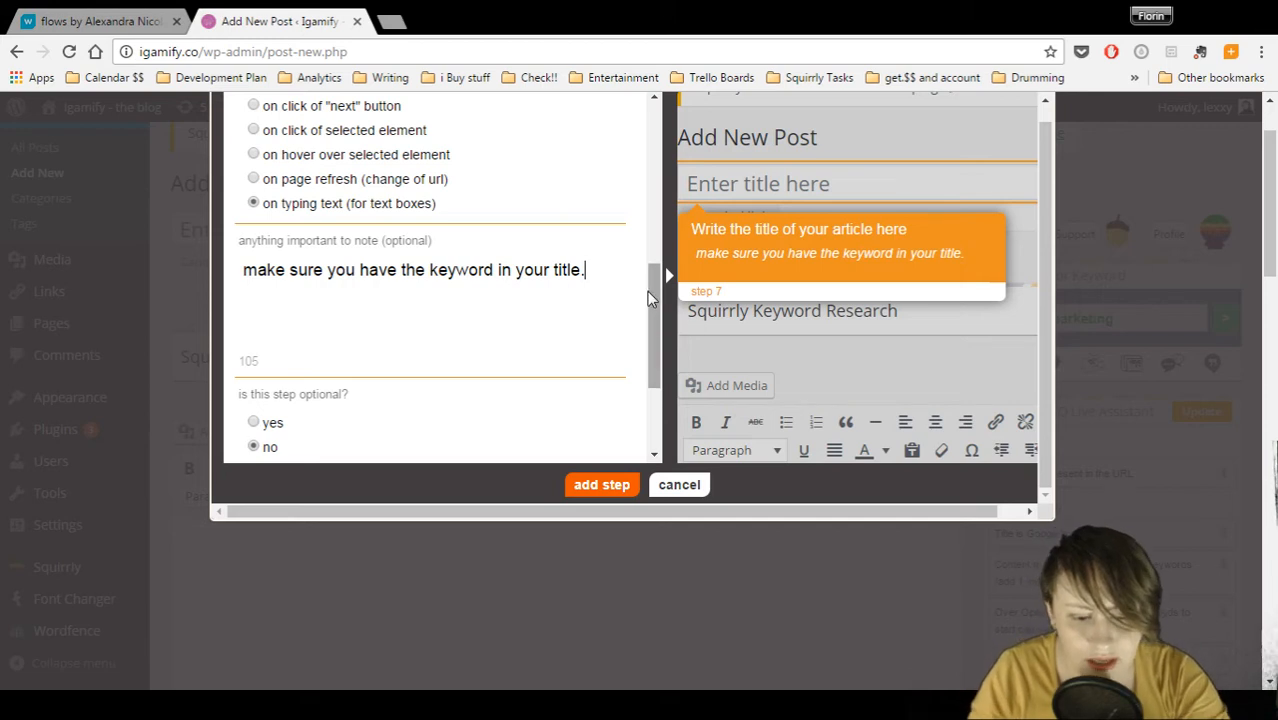
scroll(647, 293, down, 3)
click(598, 486)
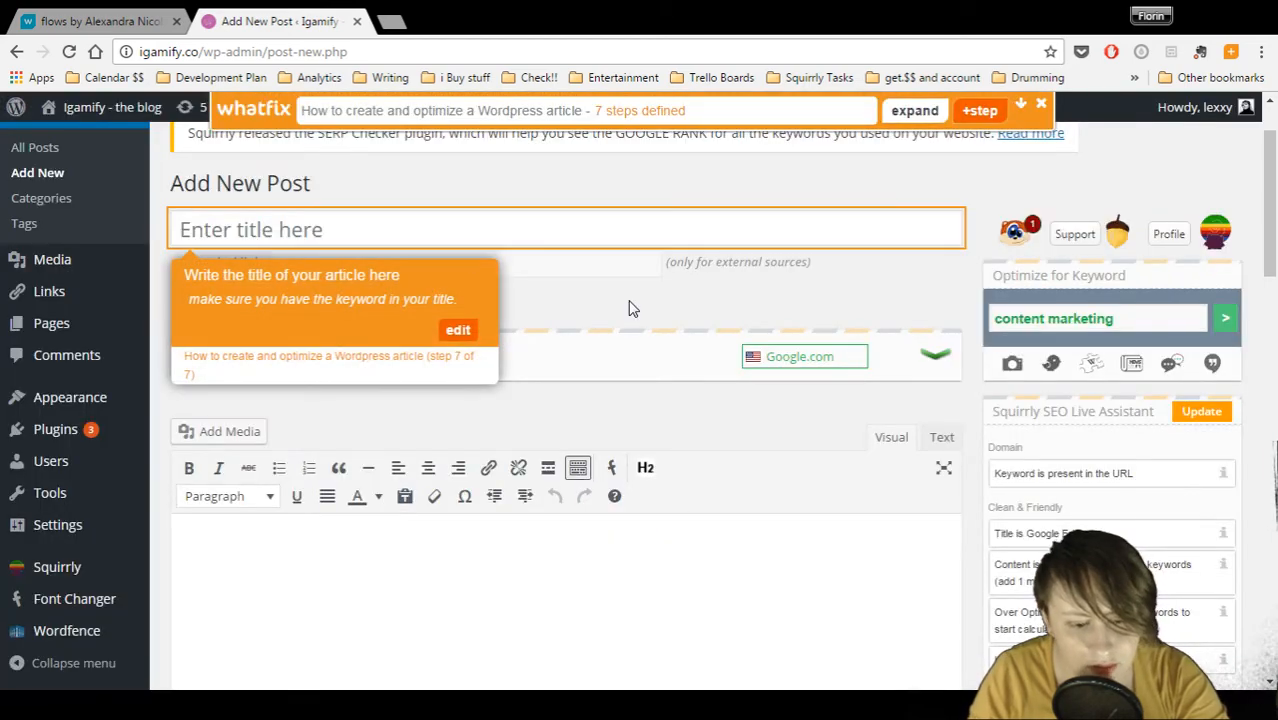
Title the new post "content marketing tools" and move into the post's content area
scroll(632, 299, down, 2)
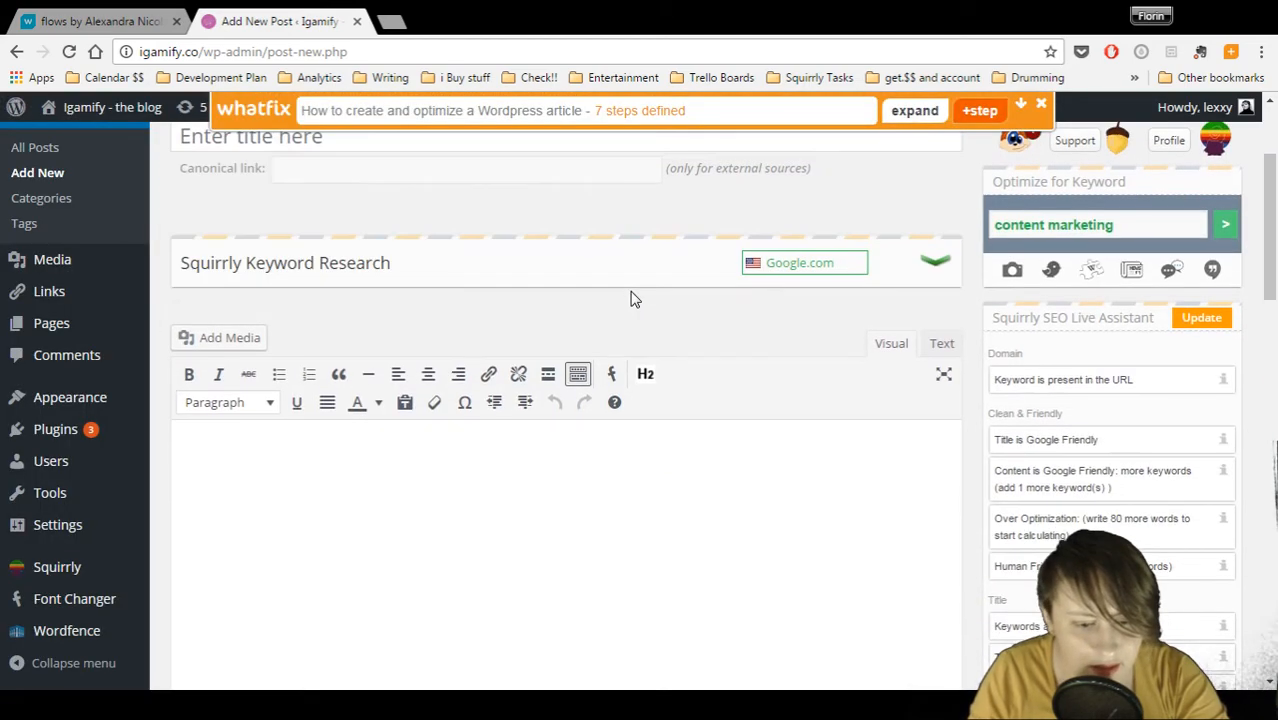
scroll(632, 299, up, 2)
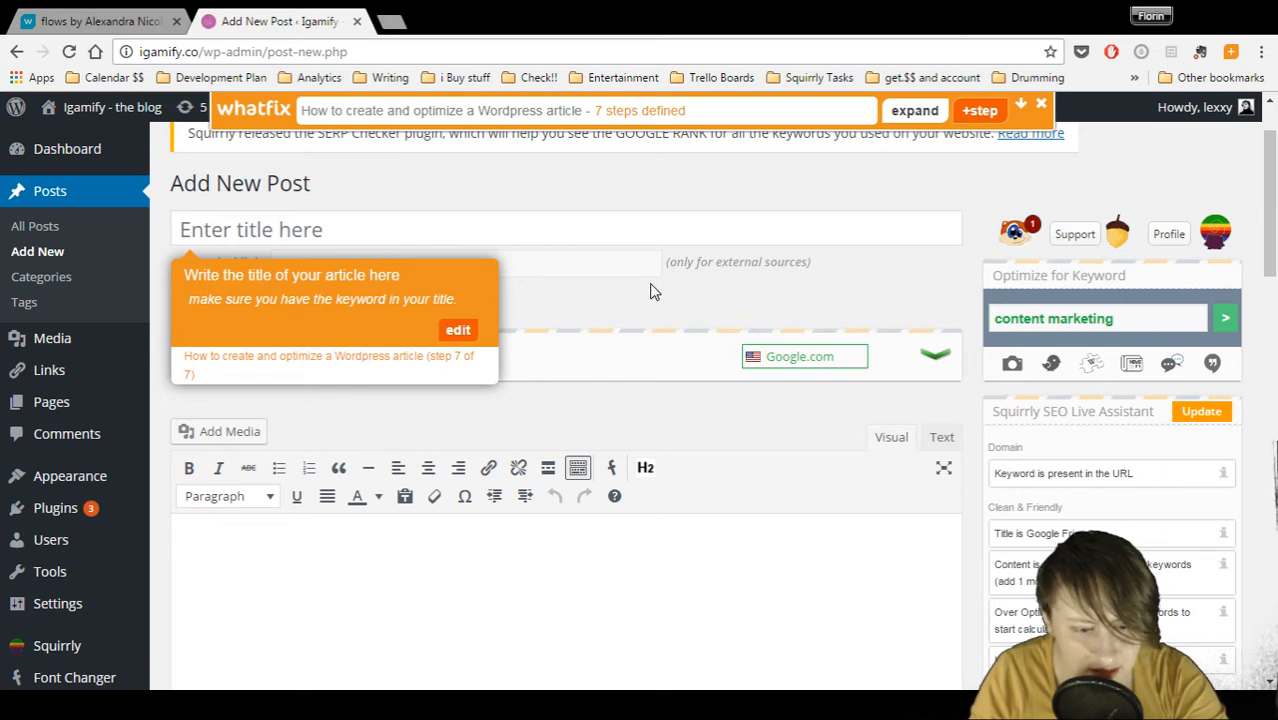
click(578, 231)
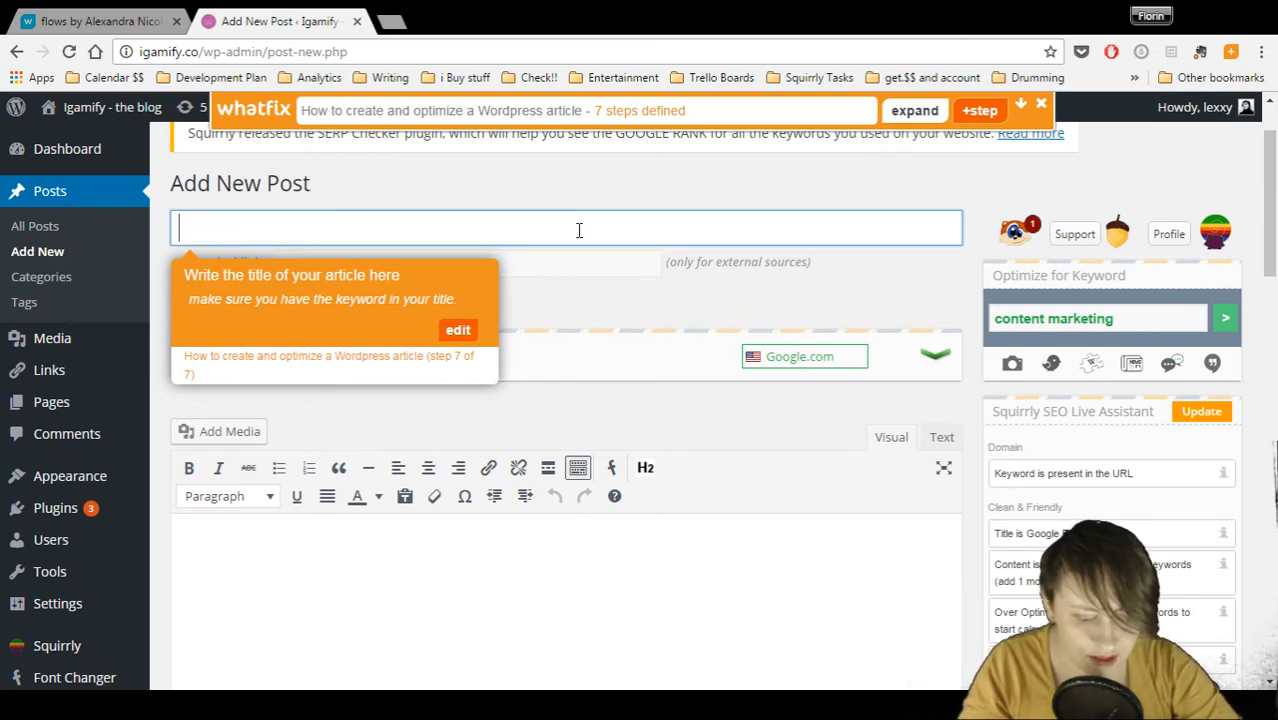
text(conte)
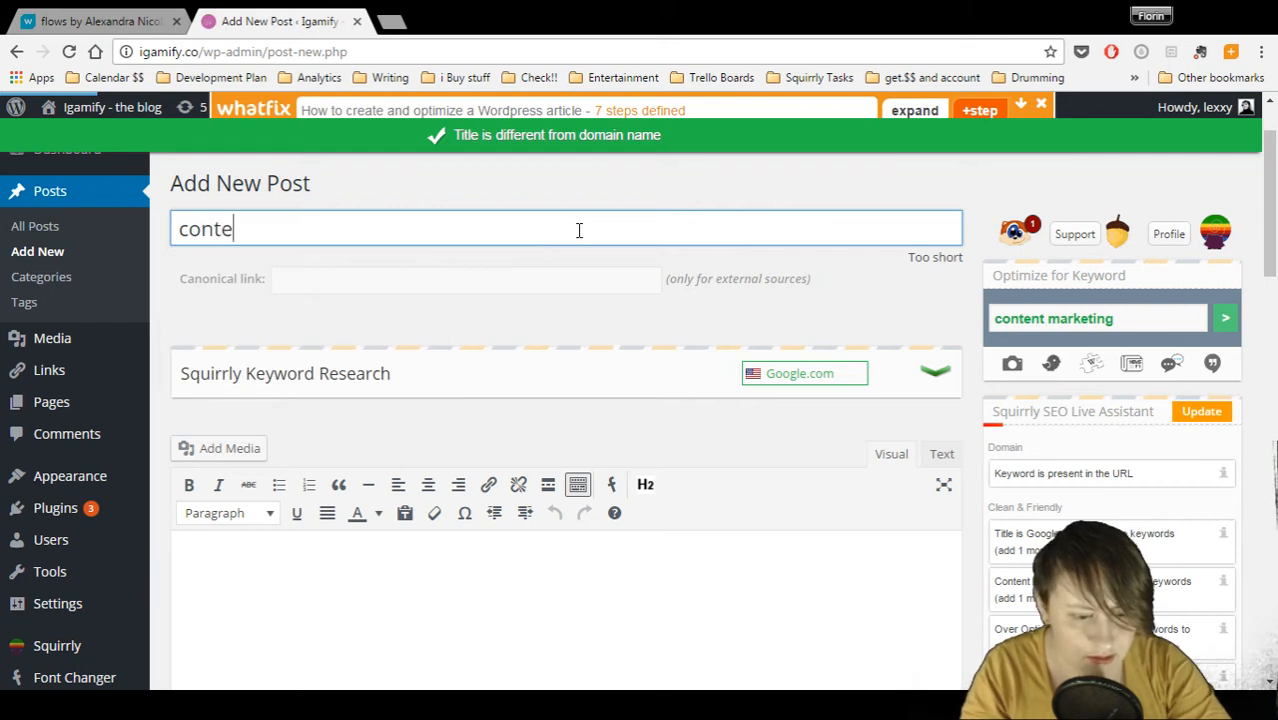
text(nt marketing)
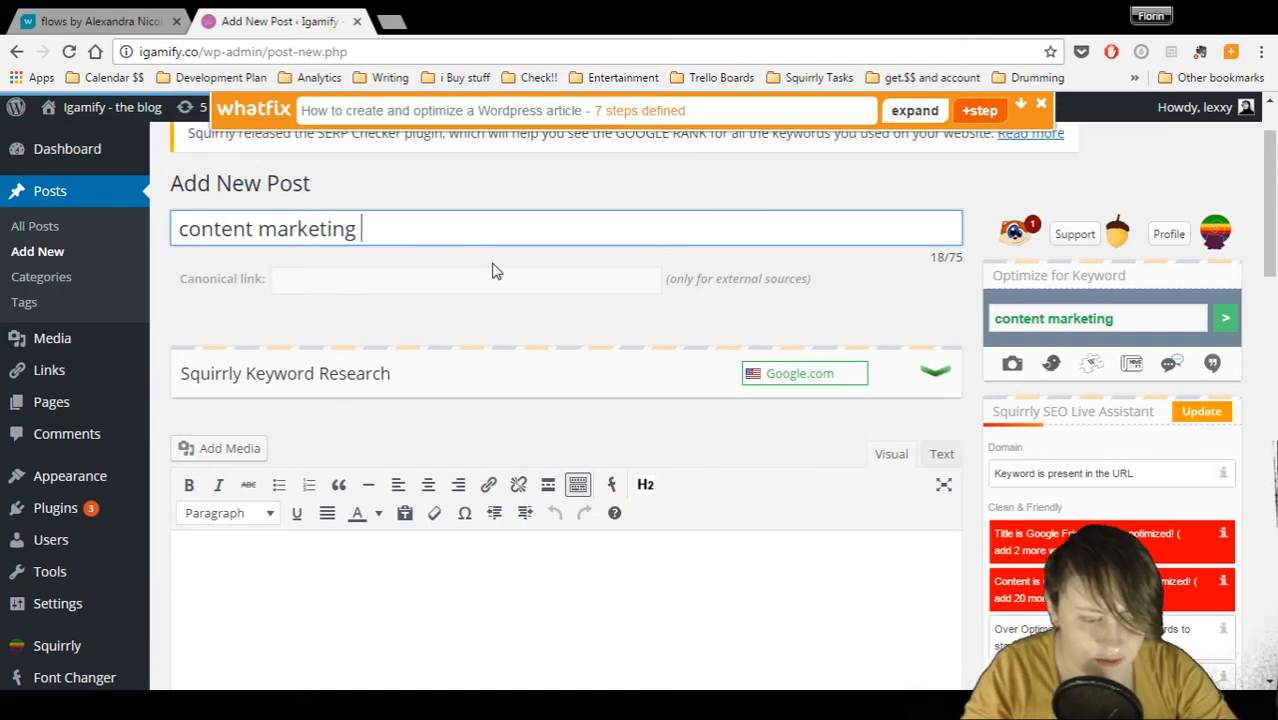
text( tools)
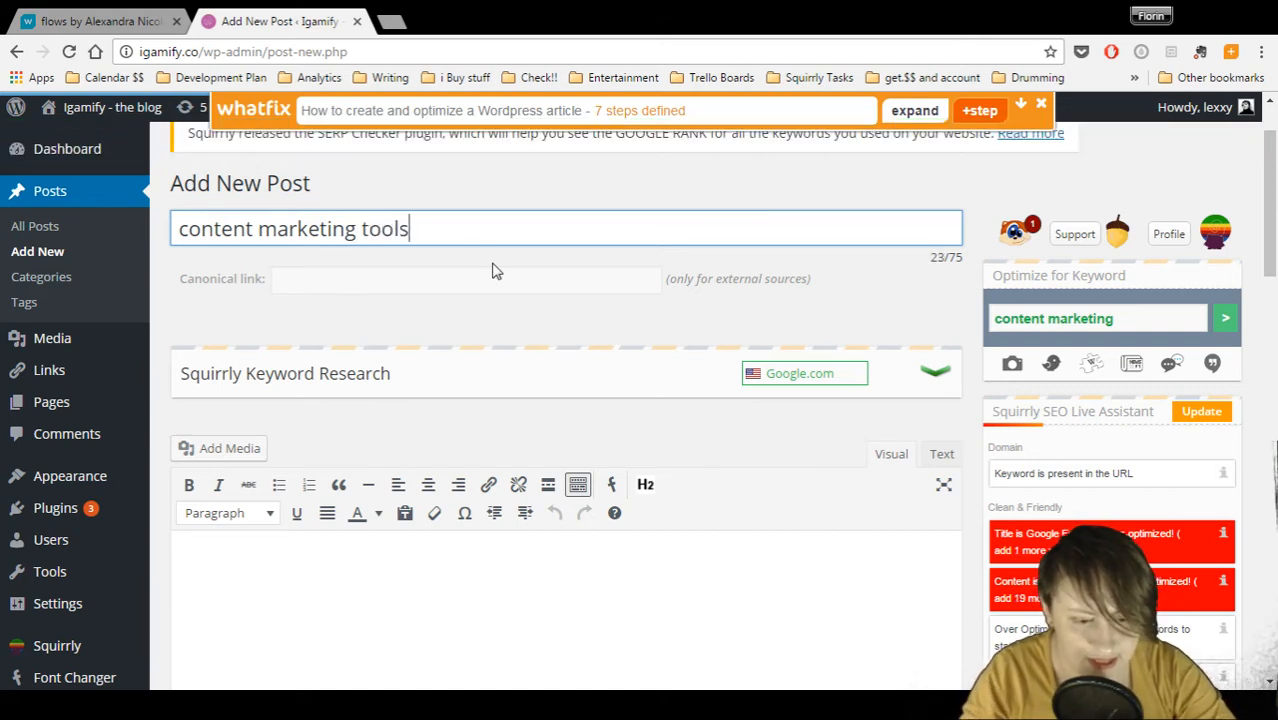
click(530, 605)
Start an eighth flow step on the post's content editor and describe it as "Write the article here."
drag(1274, 230, 1274, 278)
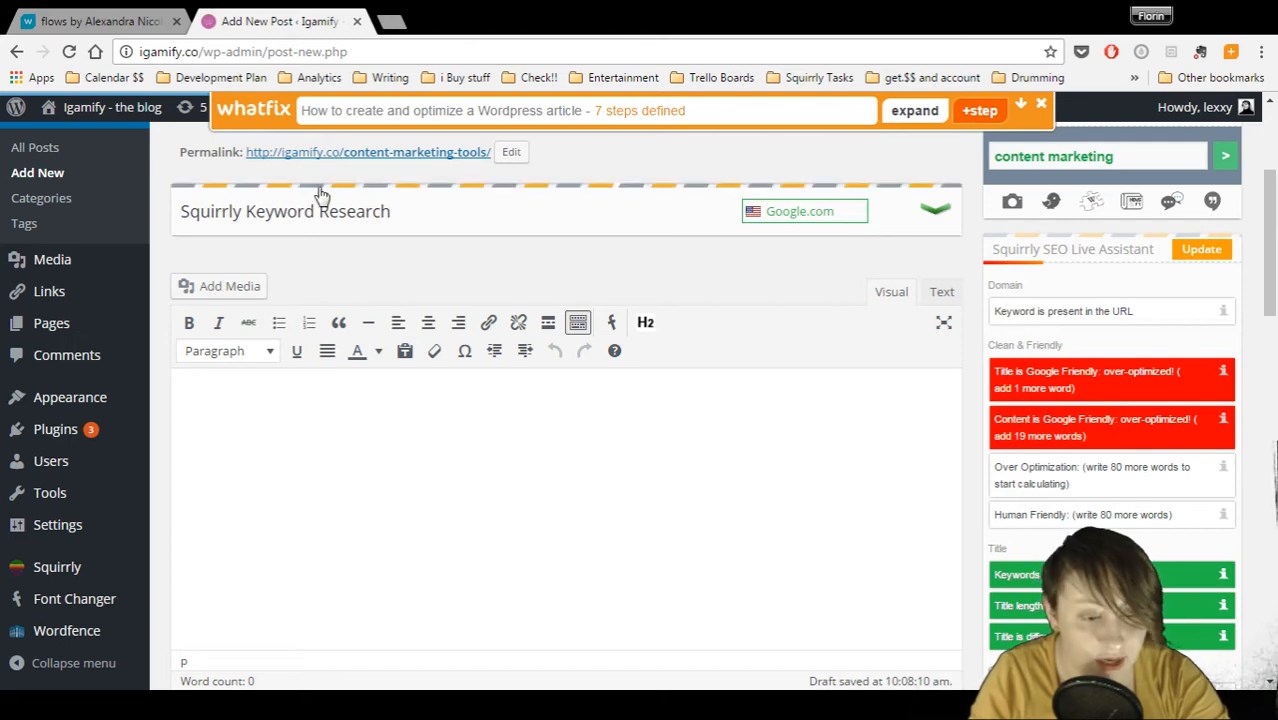
click(979, 113)
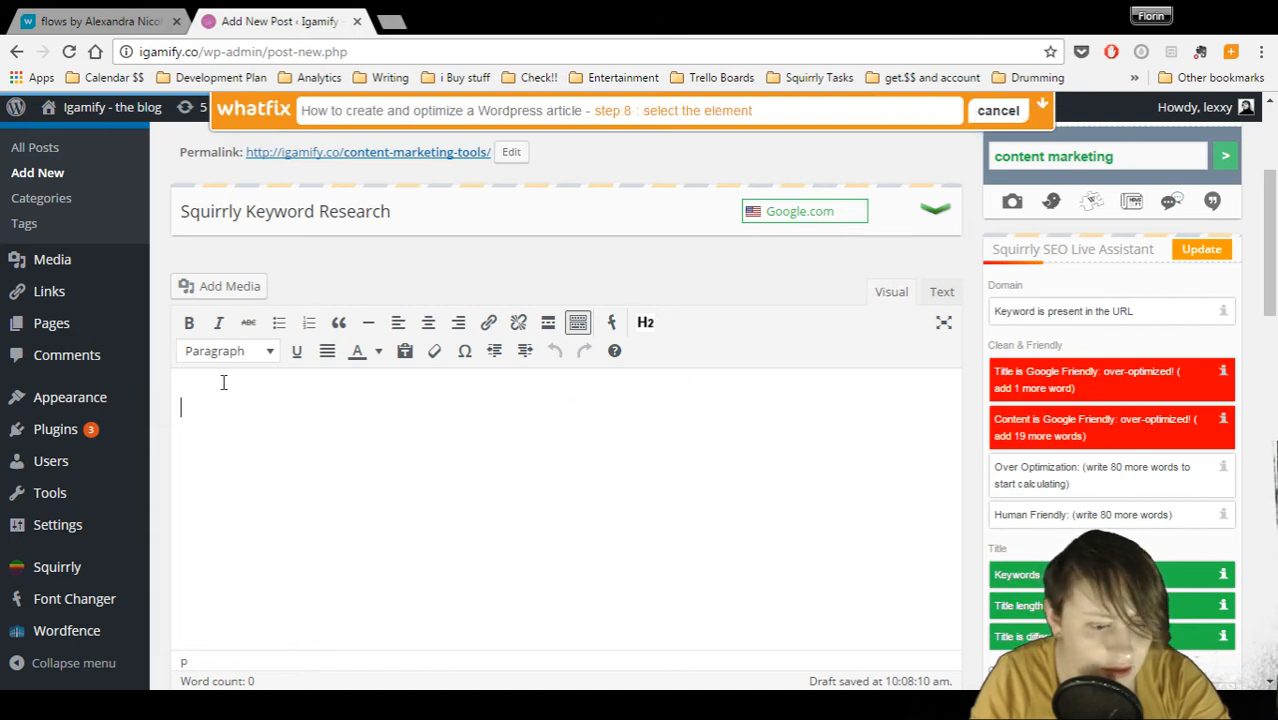
click(963, 374)
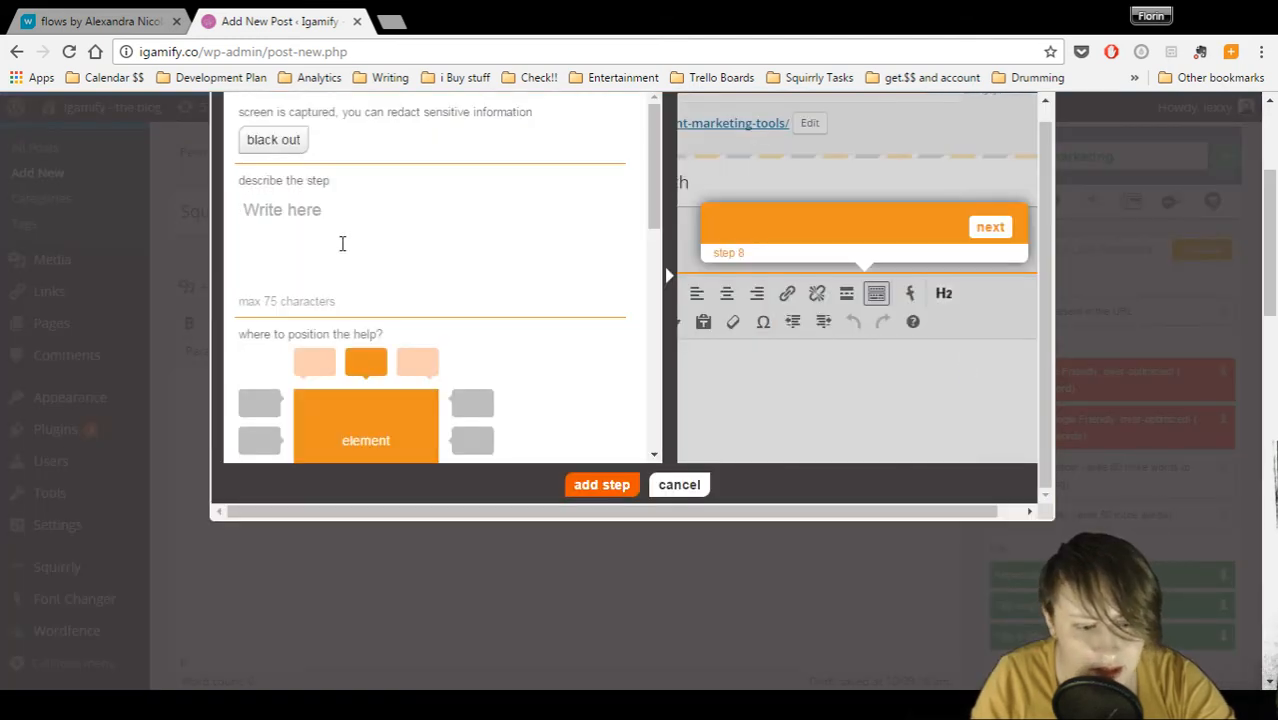
click(321, 211)
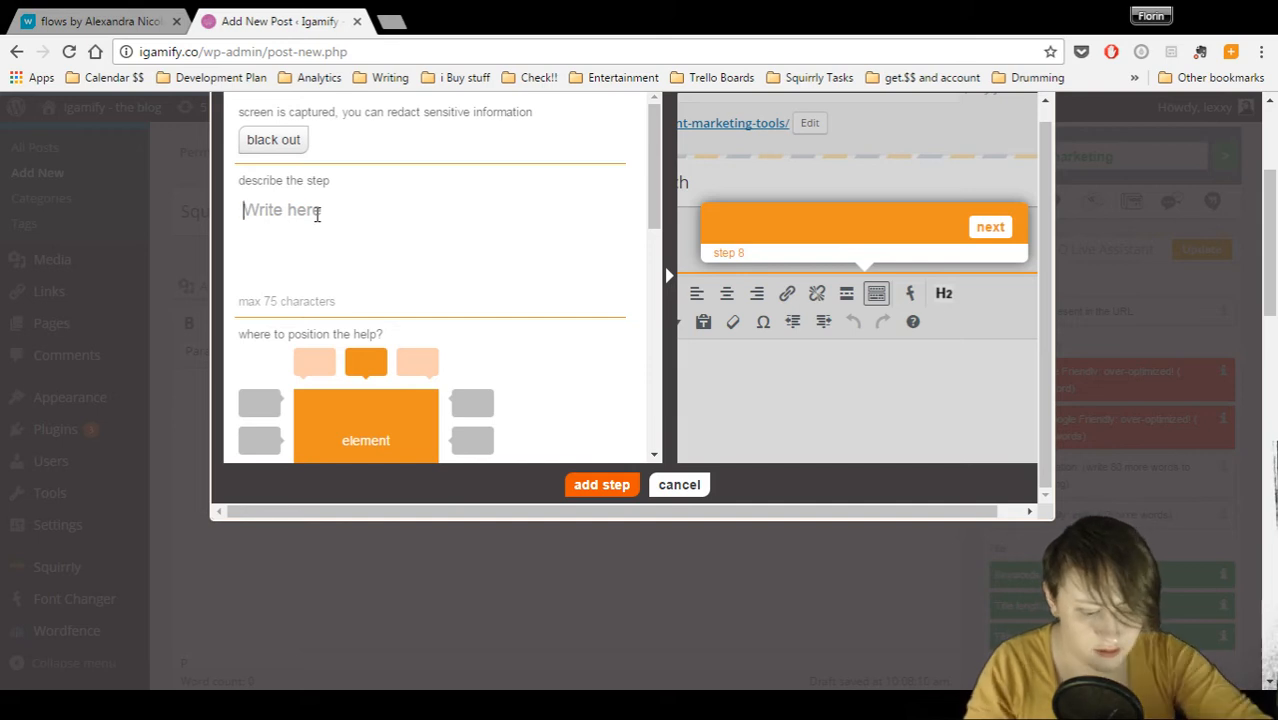
text(Write th)
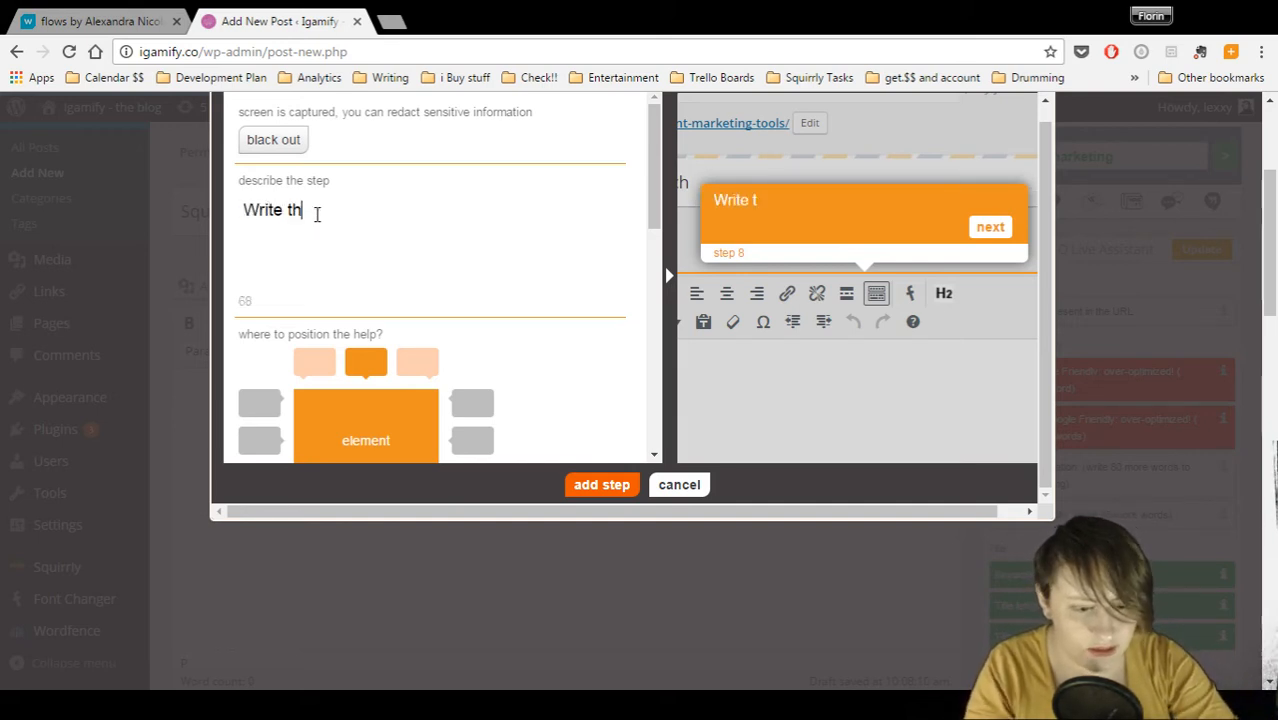
text(e article here !)
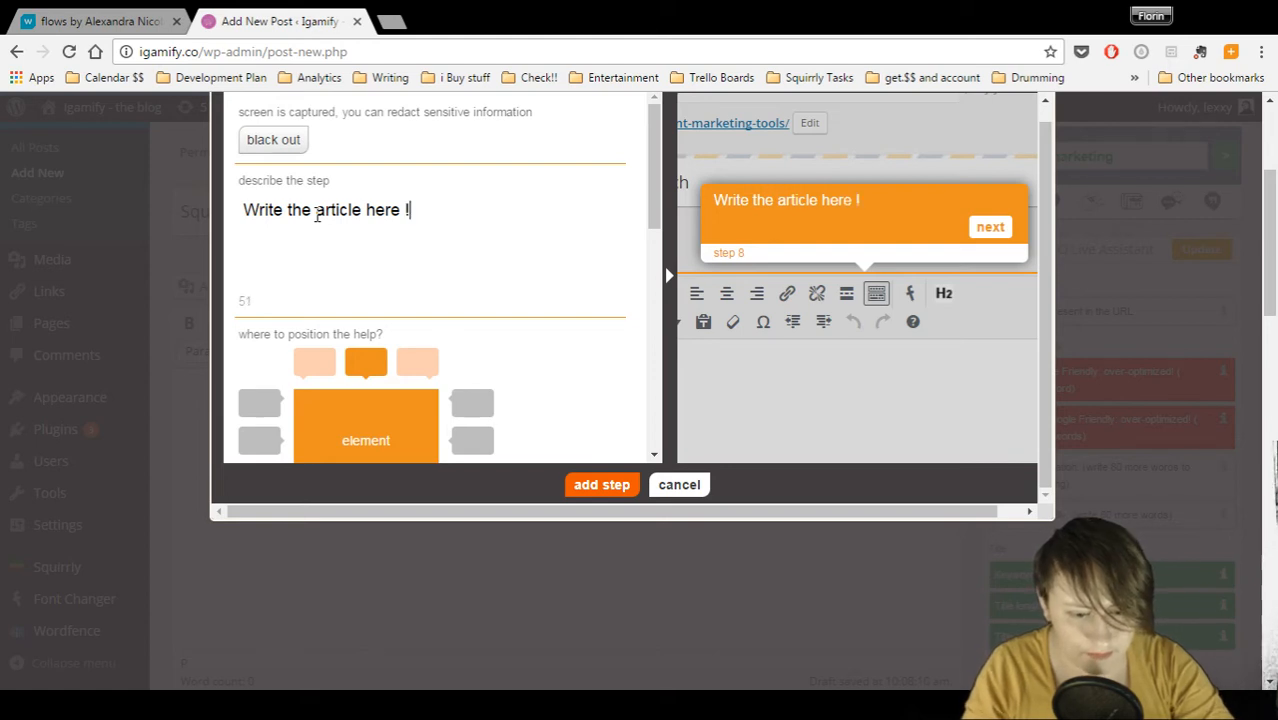
key(BackSpace)
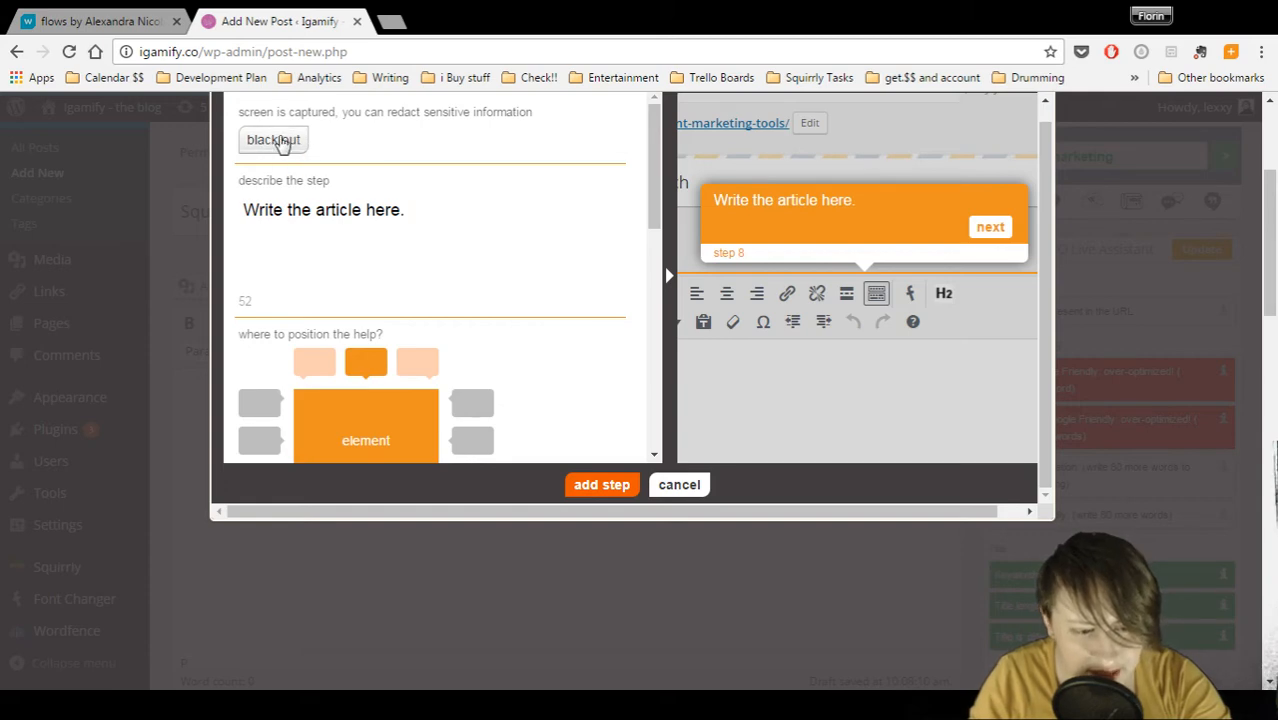
Black out the Squirrly Keyword Research box and the permalink label, link and Edit button in the article step's screenshot
click(284, 146)
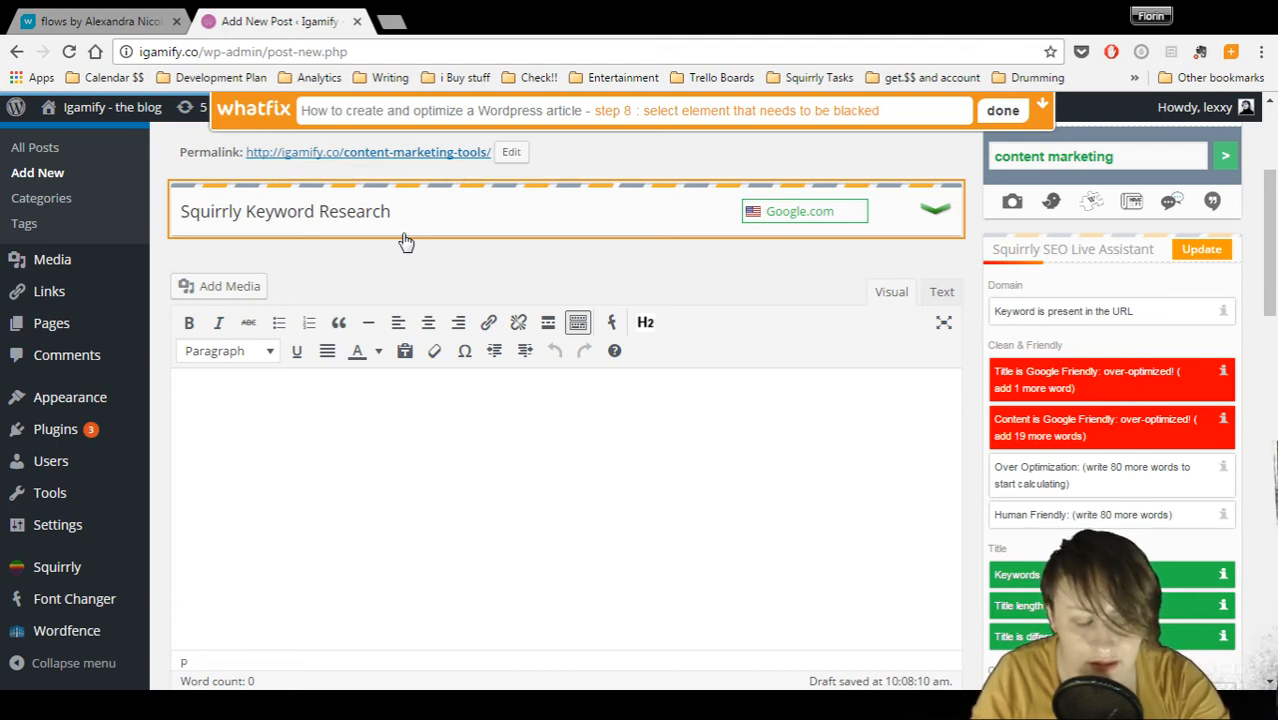
click(405, 240)
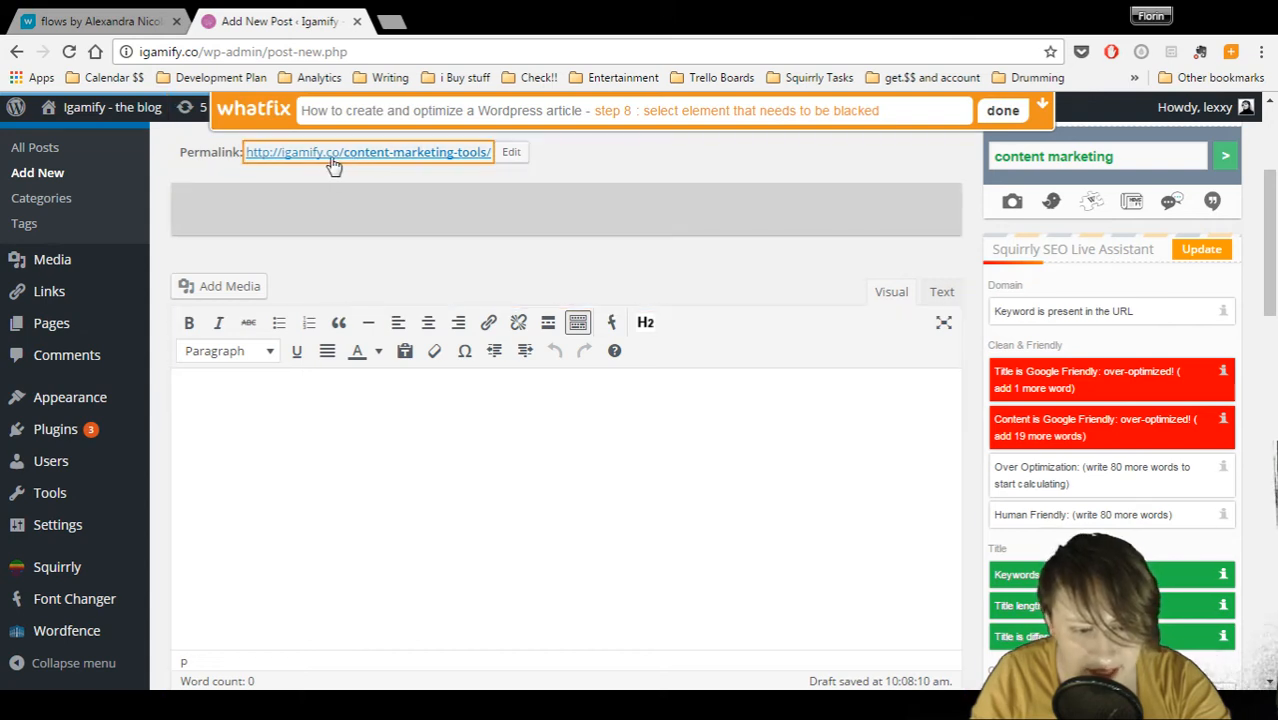
click(192, 155)
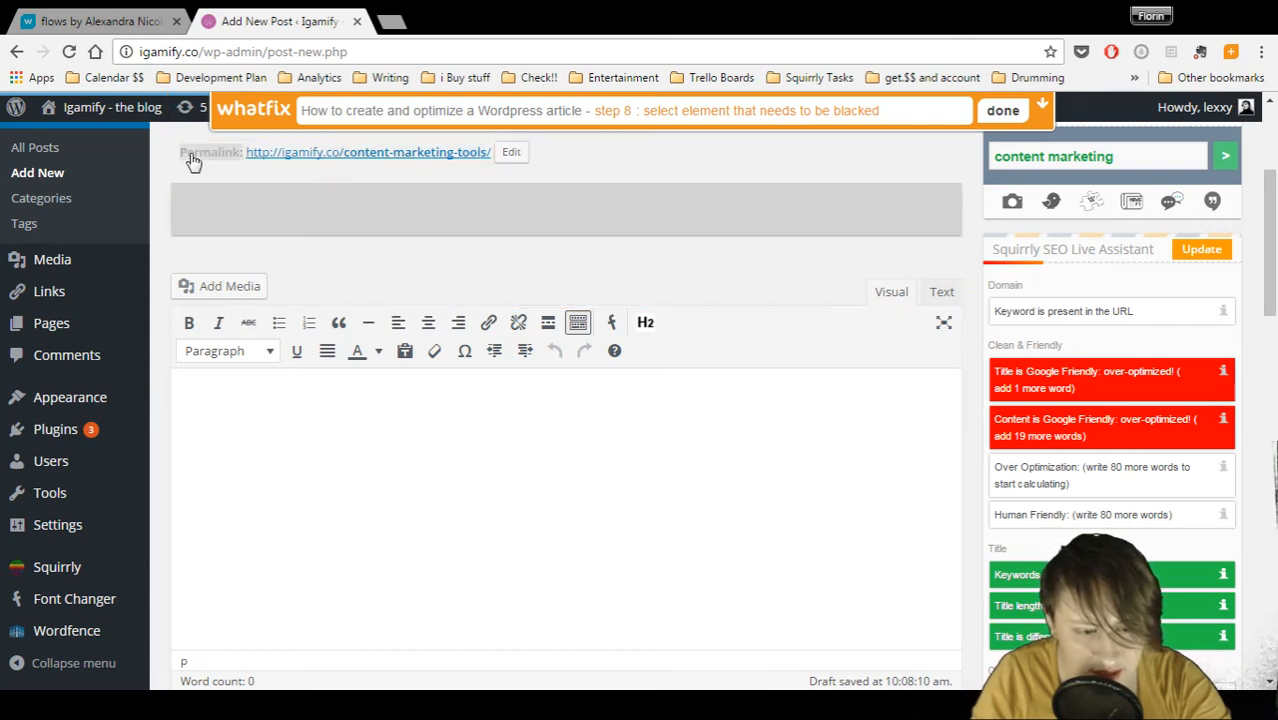
click(335, 156)
click(513, 156)
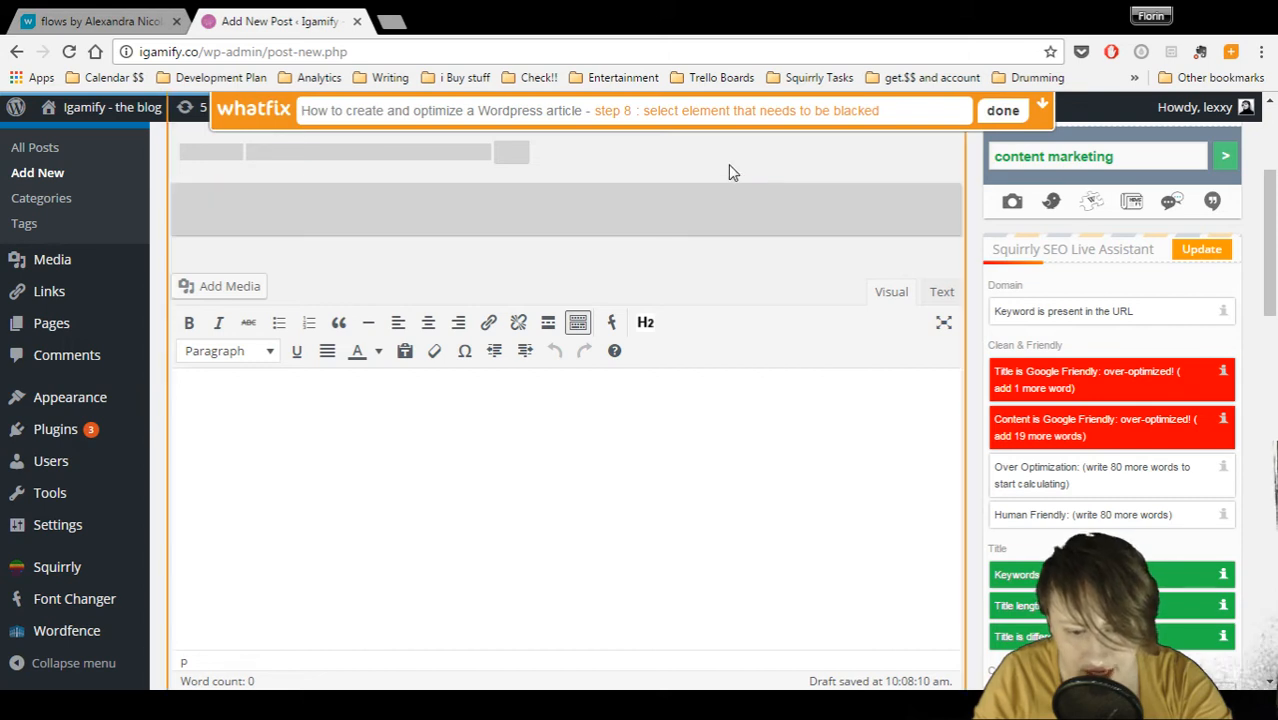
click(1004, 111)
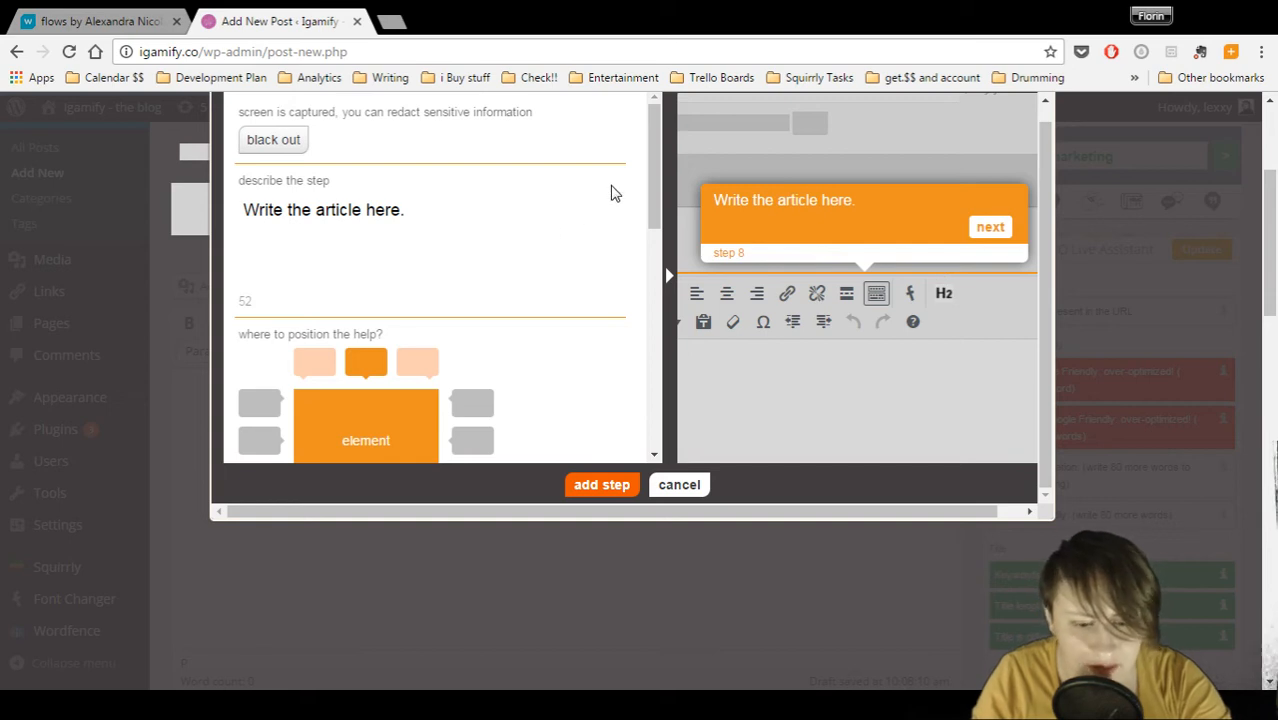
Add the article step to the flow, keeping completion on click of "next" button and the step not optional
drag(652, 140, 653, 216)
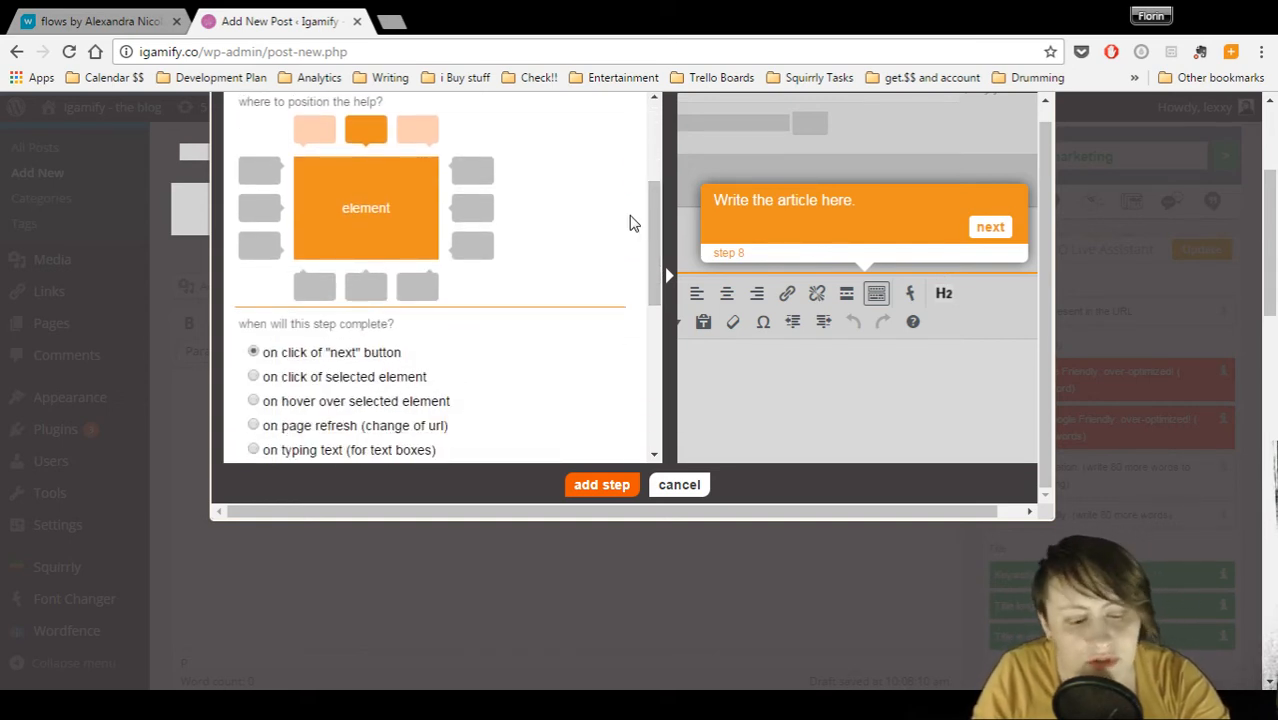
drag(650, 196, 652, 266)
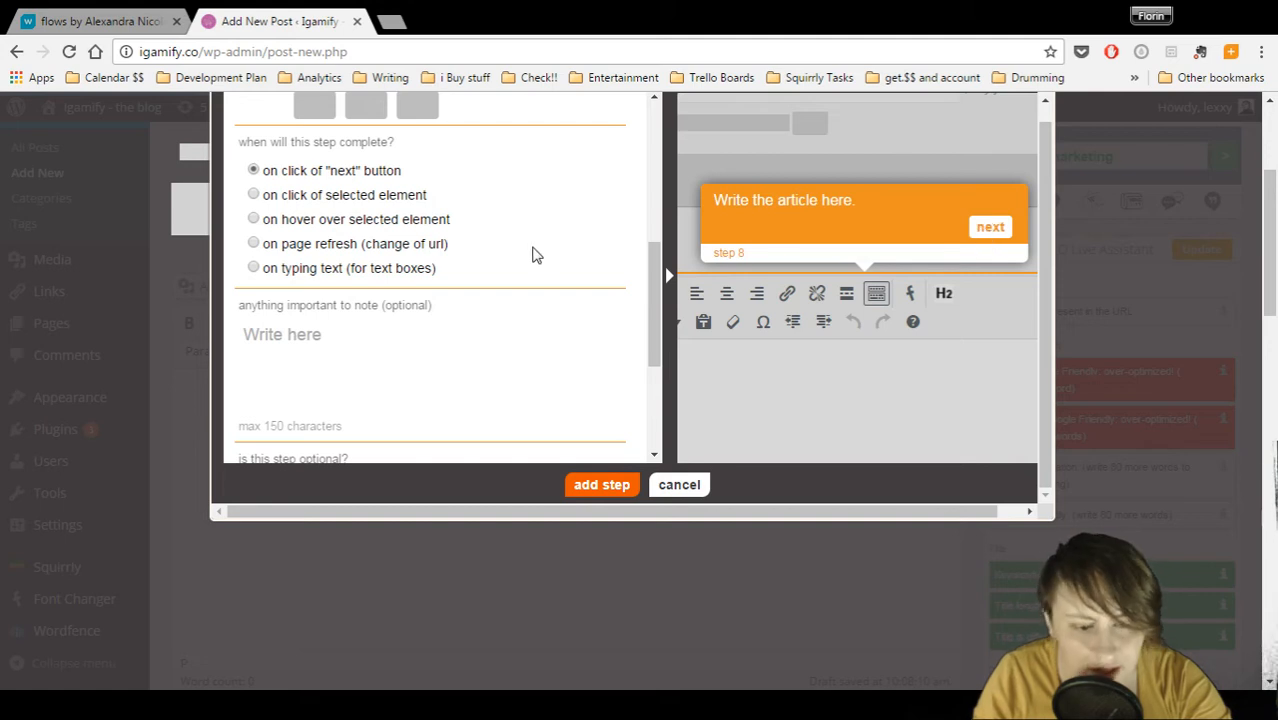
scroll(649, 263, down, 3)
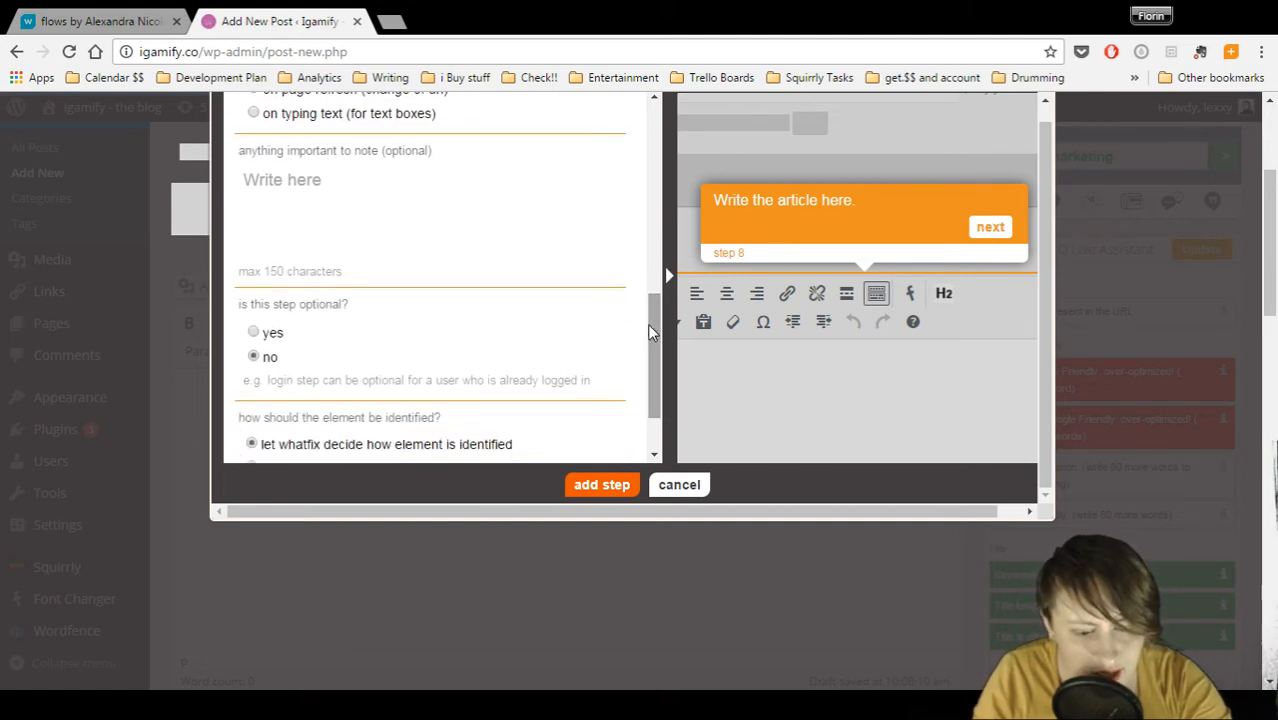
click(612, 485)
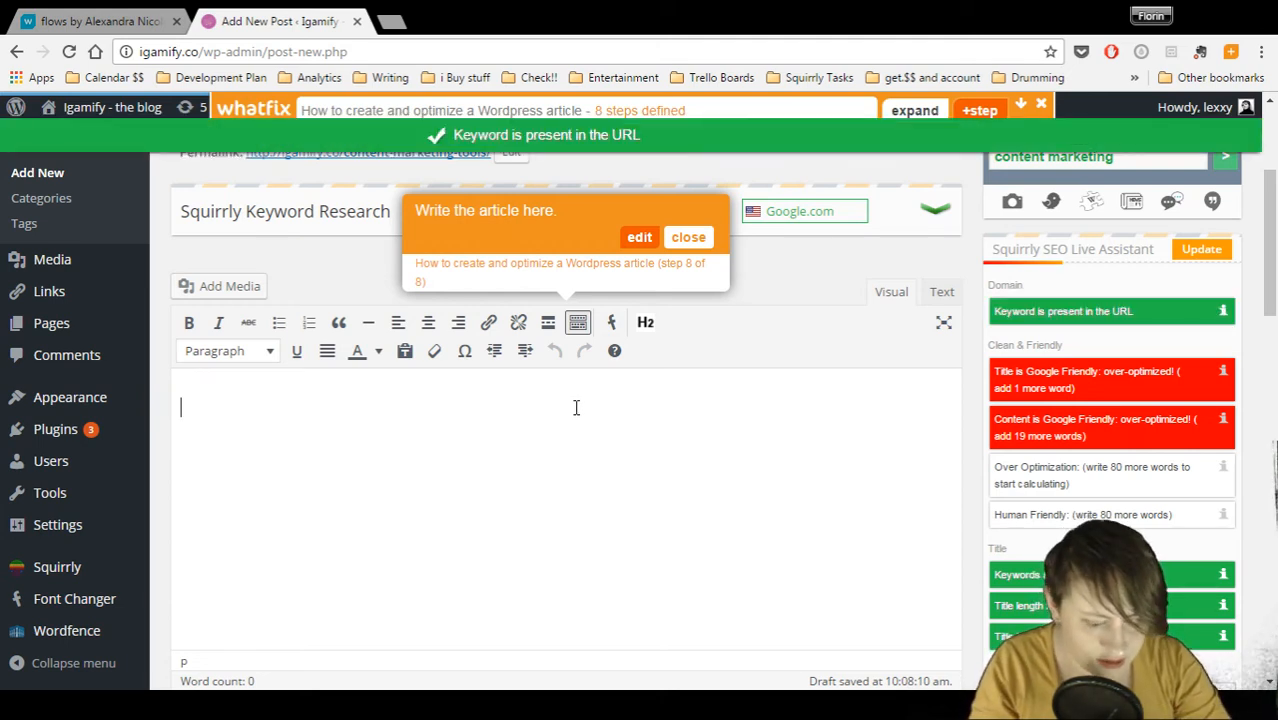
Write "content marketing tools are great for cutting down time of your marketing strategy." in the post's content area
text(content marketing )
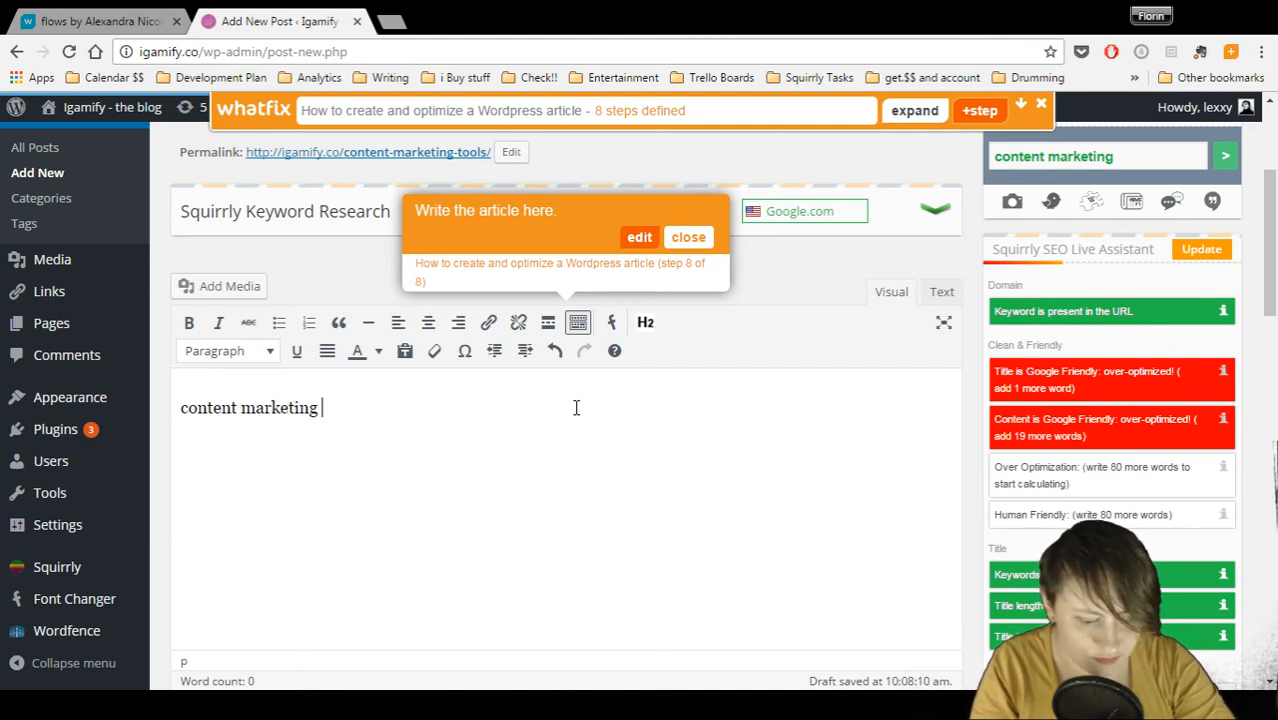
text(tools are great for)
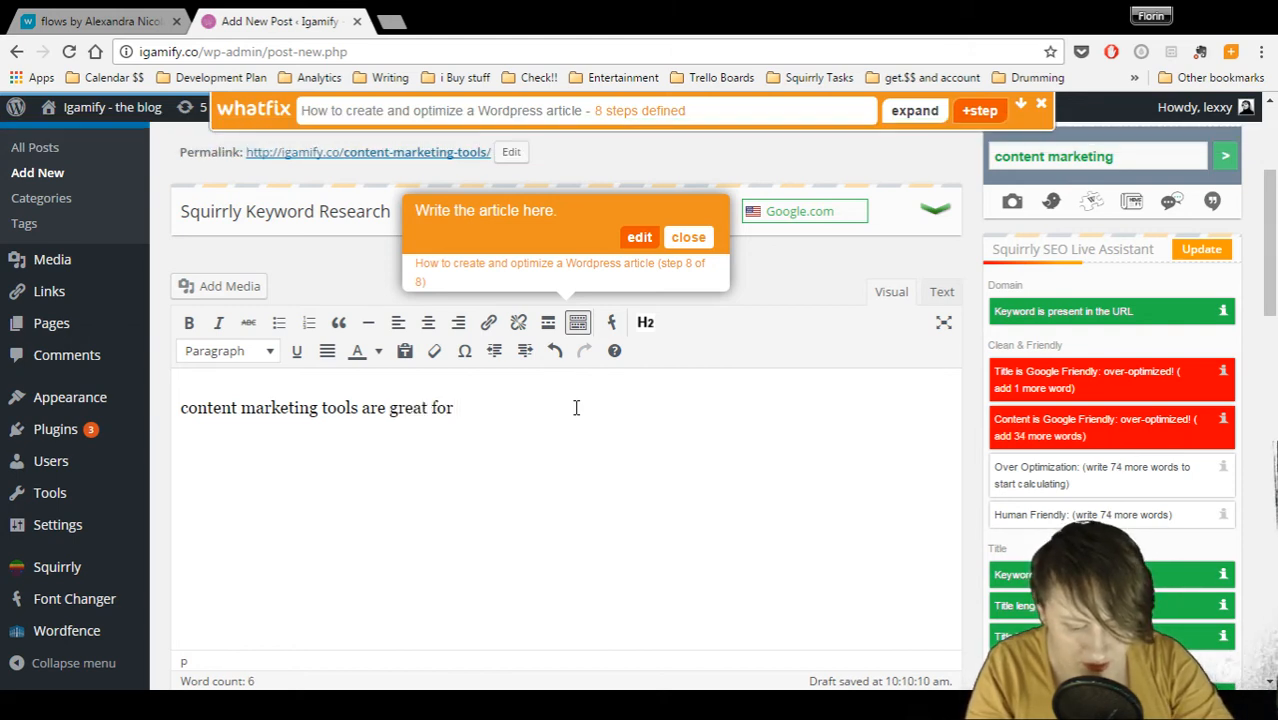
text( cutting )
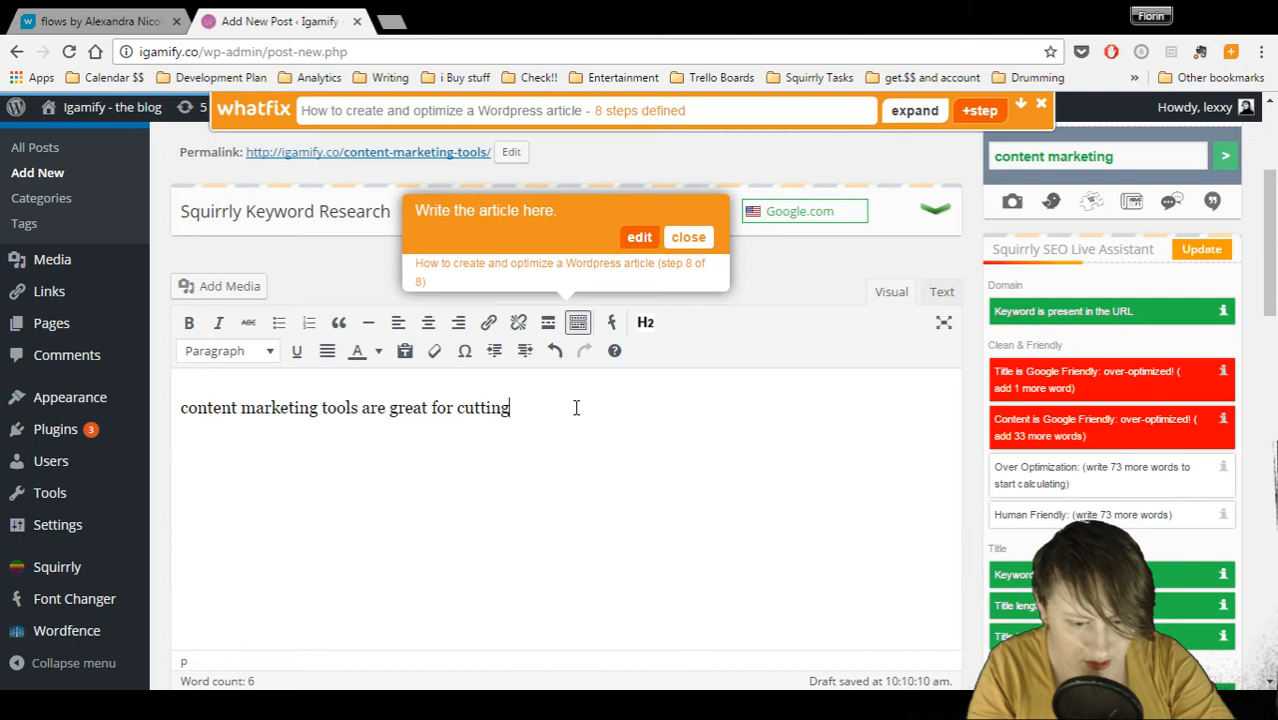
text(down)
text(ti)
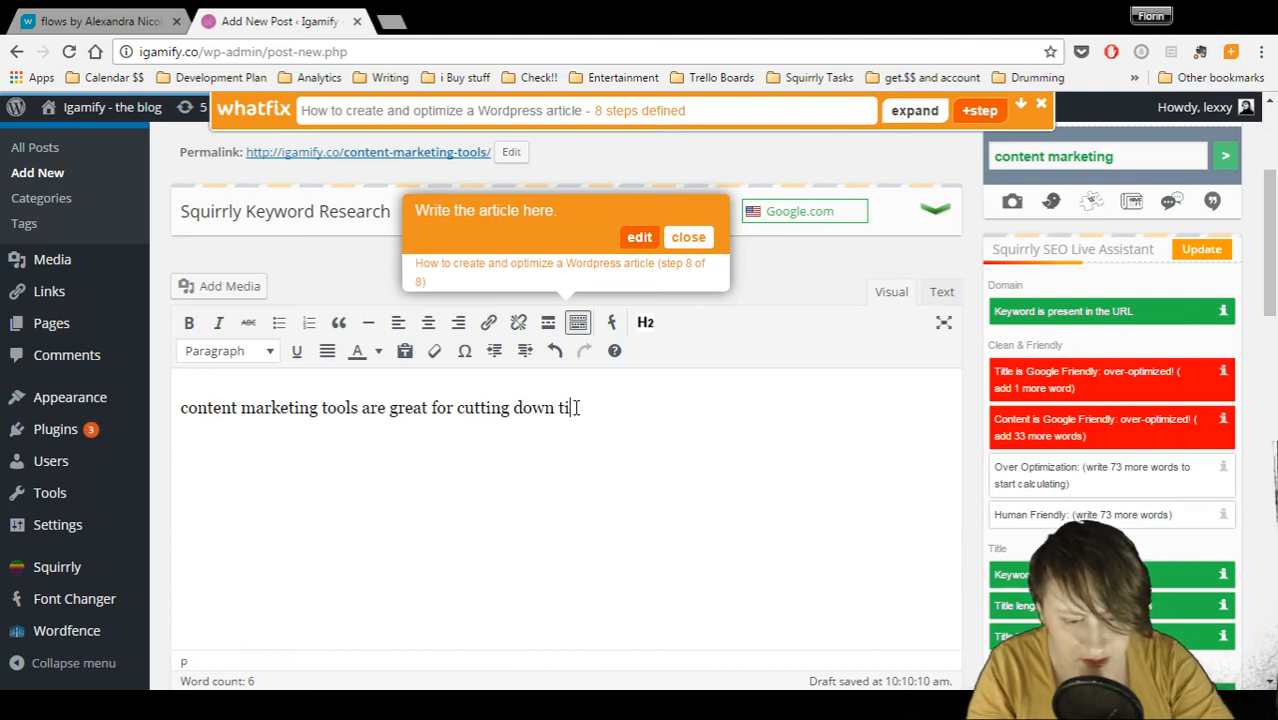
text(me of your)
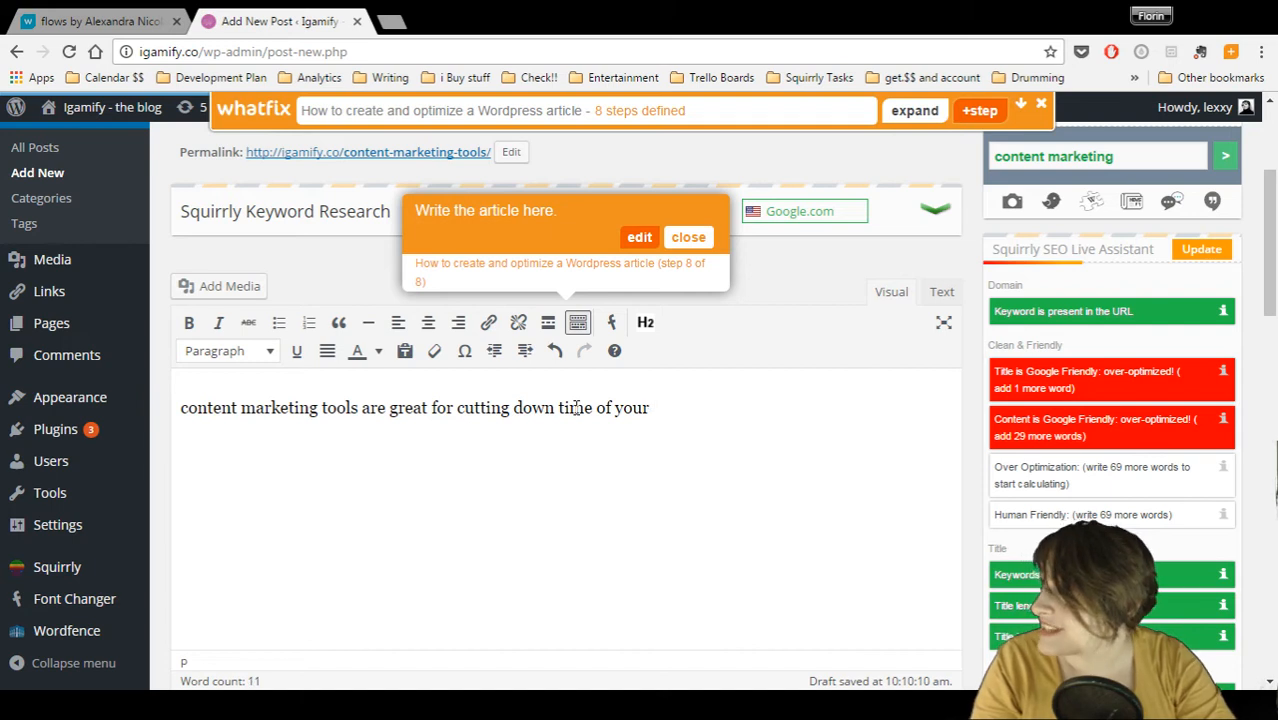
text( marketing )
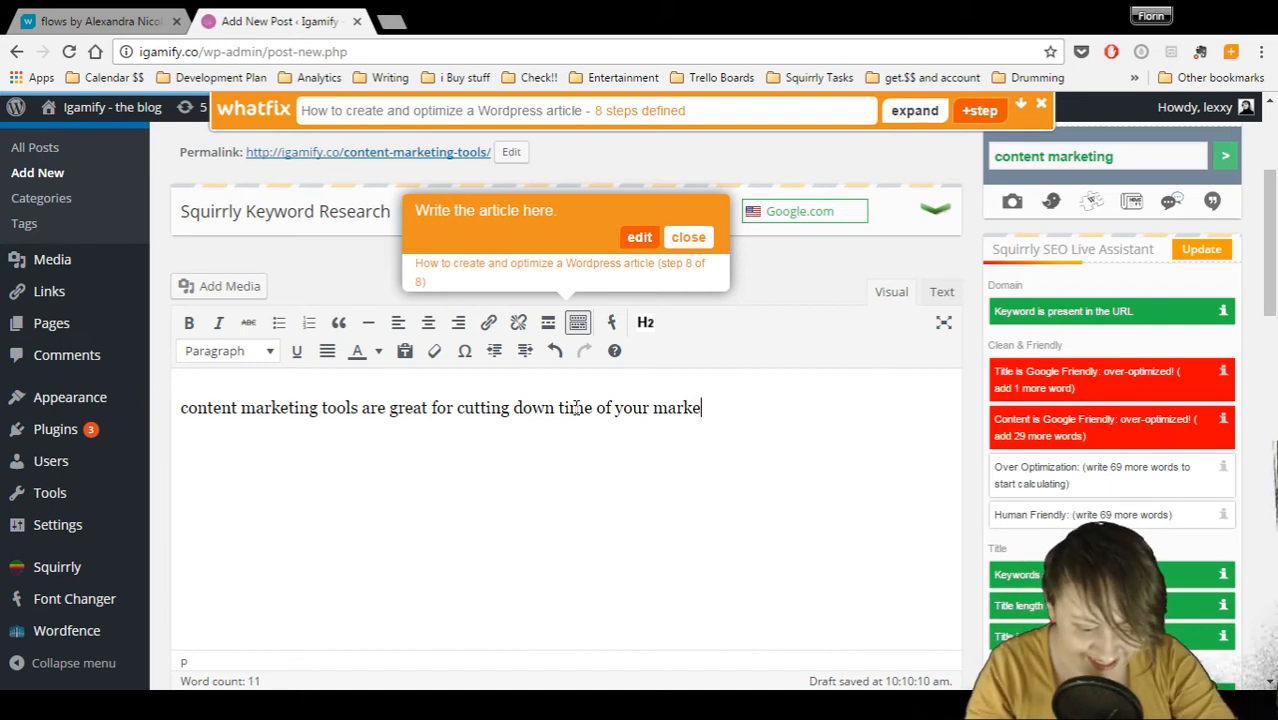
text(strategy.)
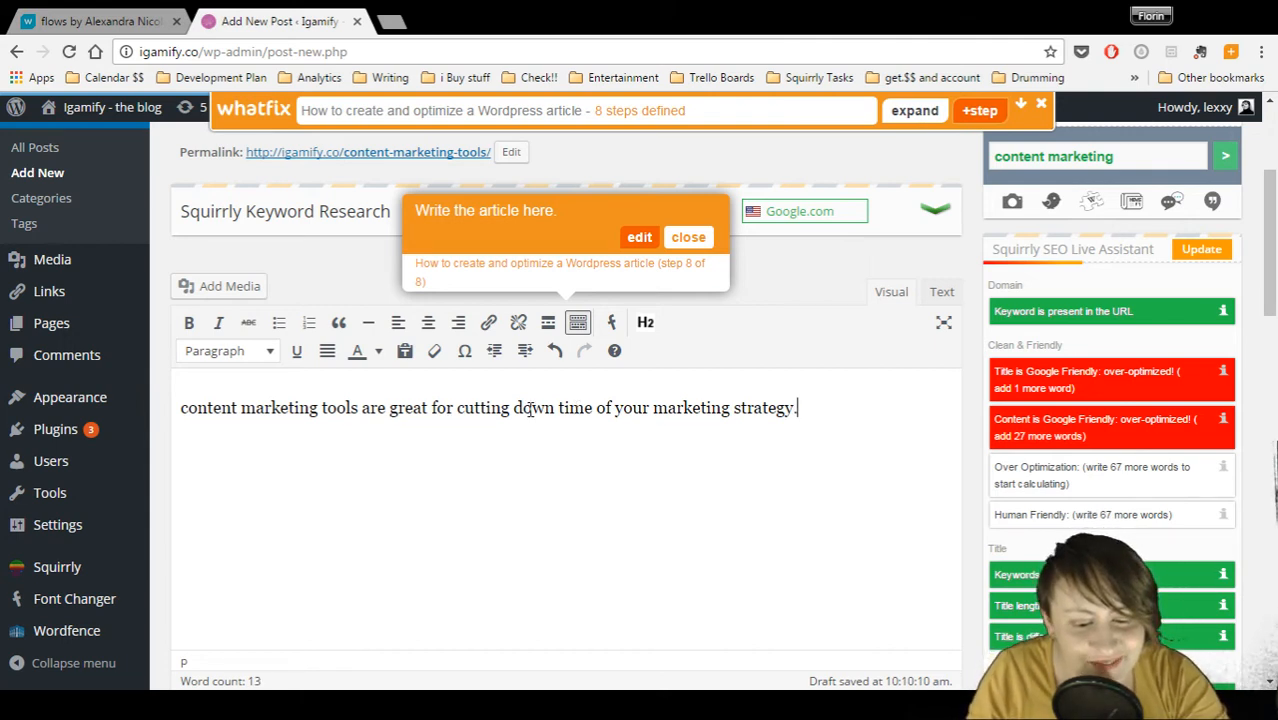
Reword the post's sentence to read "are a great way of cutting the down time of your marketing strategy."
text(the)
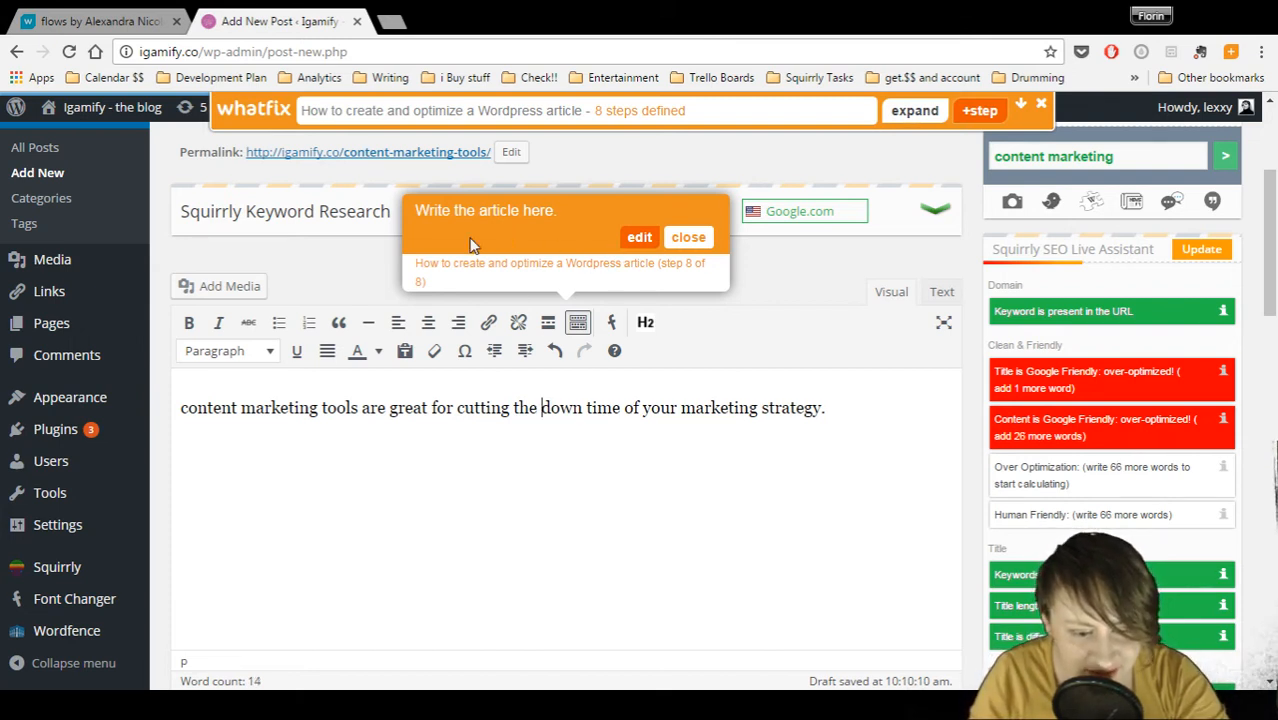
click(389, 410)
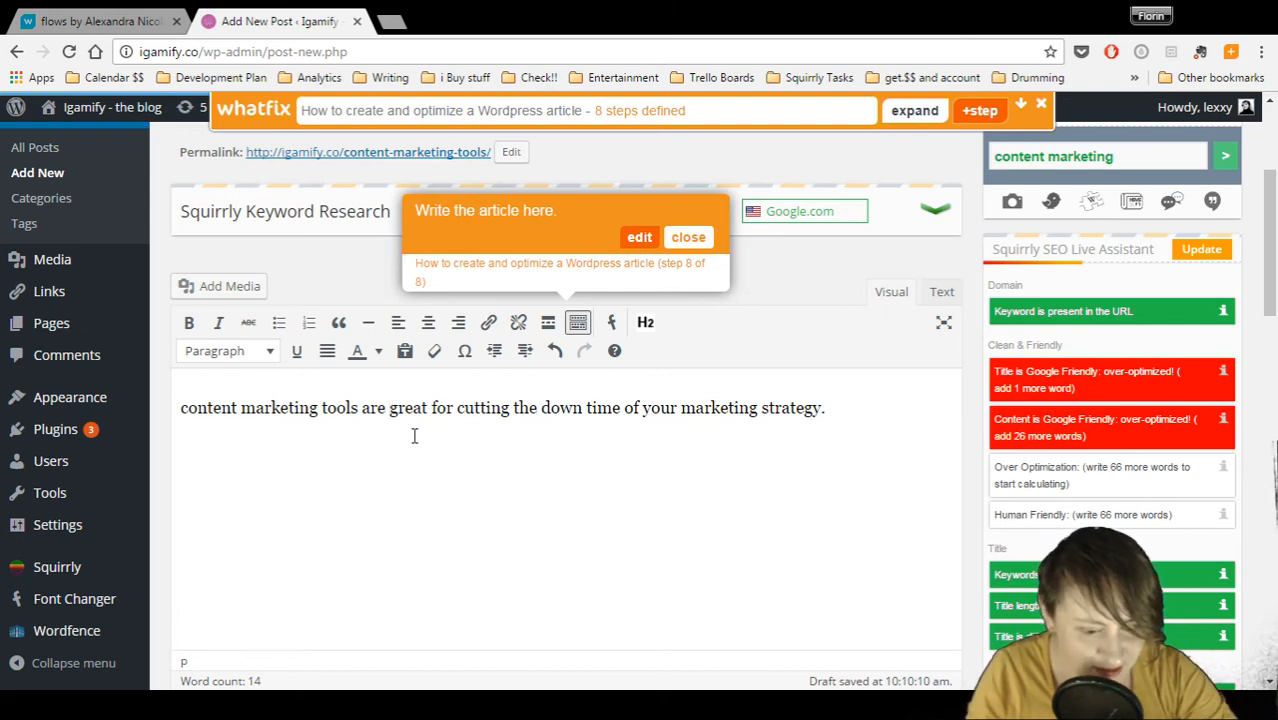
text(at way)
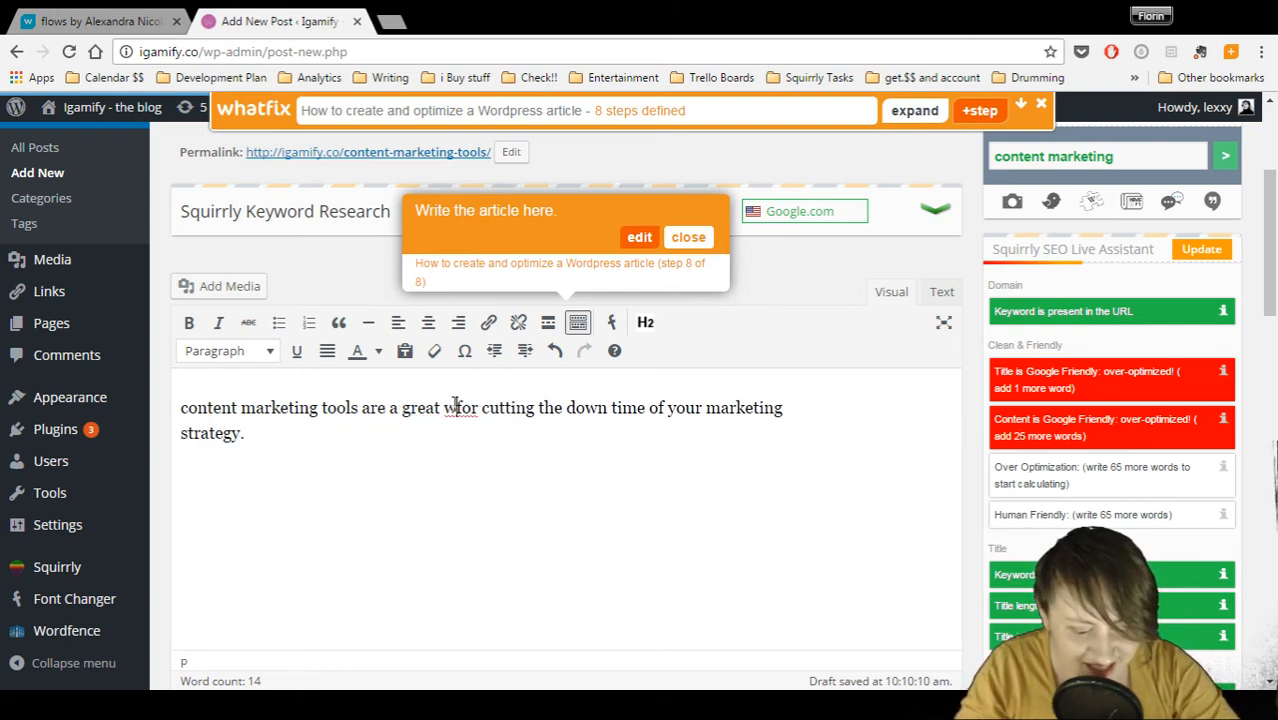
key(Right)
key(Right)
key(BackSpace)
key(BackSpace)
key(BackSpace)
text(of)
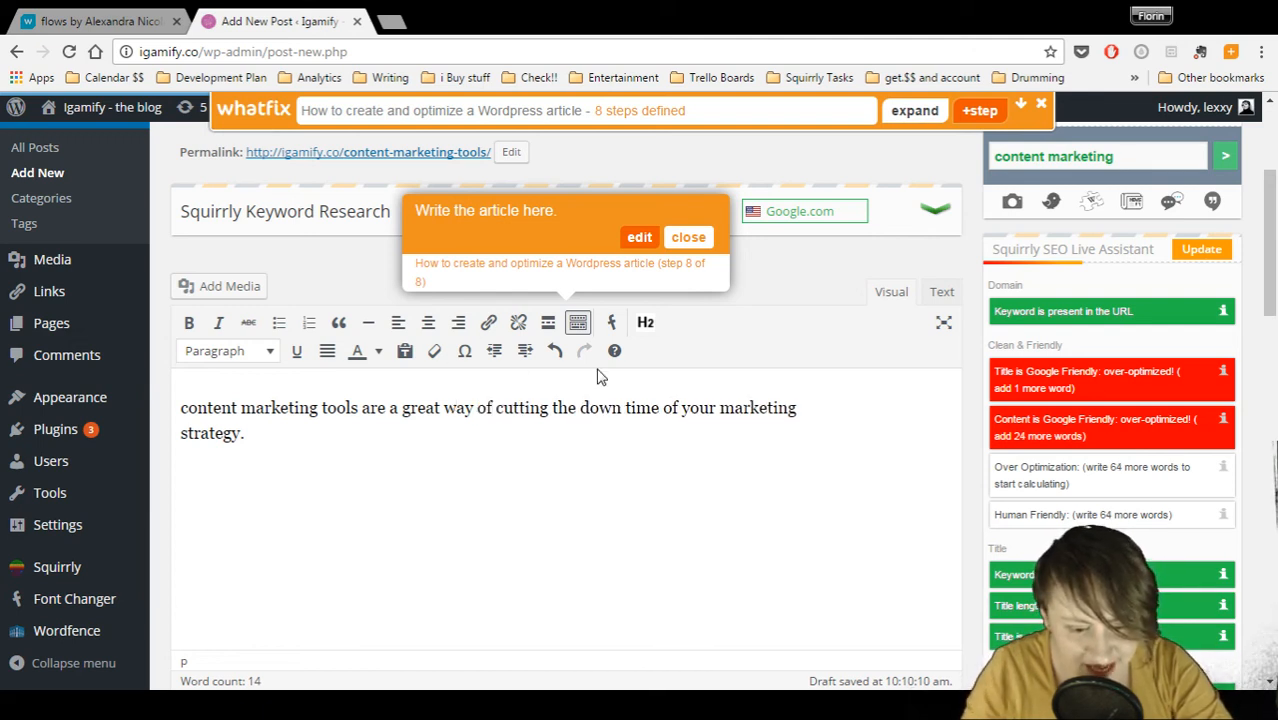
Change the wording in the post's sentence to "cutting down the time"
click(577, 411)
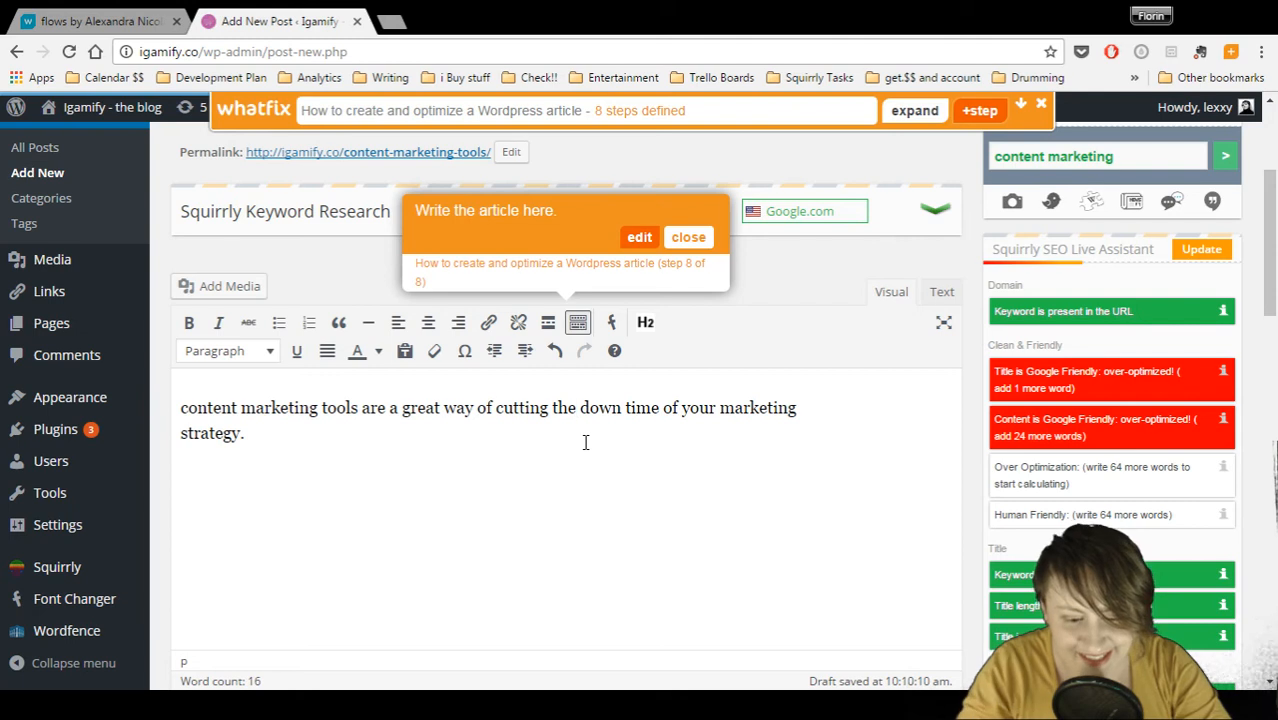
key(BackSpace)
key(BackSpace)
key(BackSpace)
key(BackSpace)
key(BackSpace)
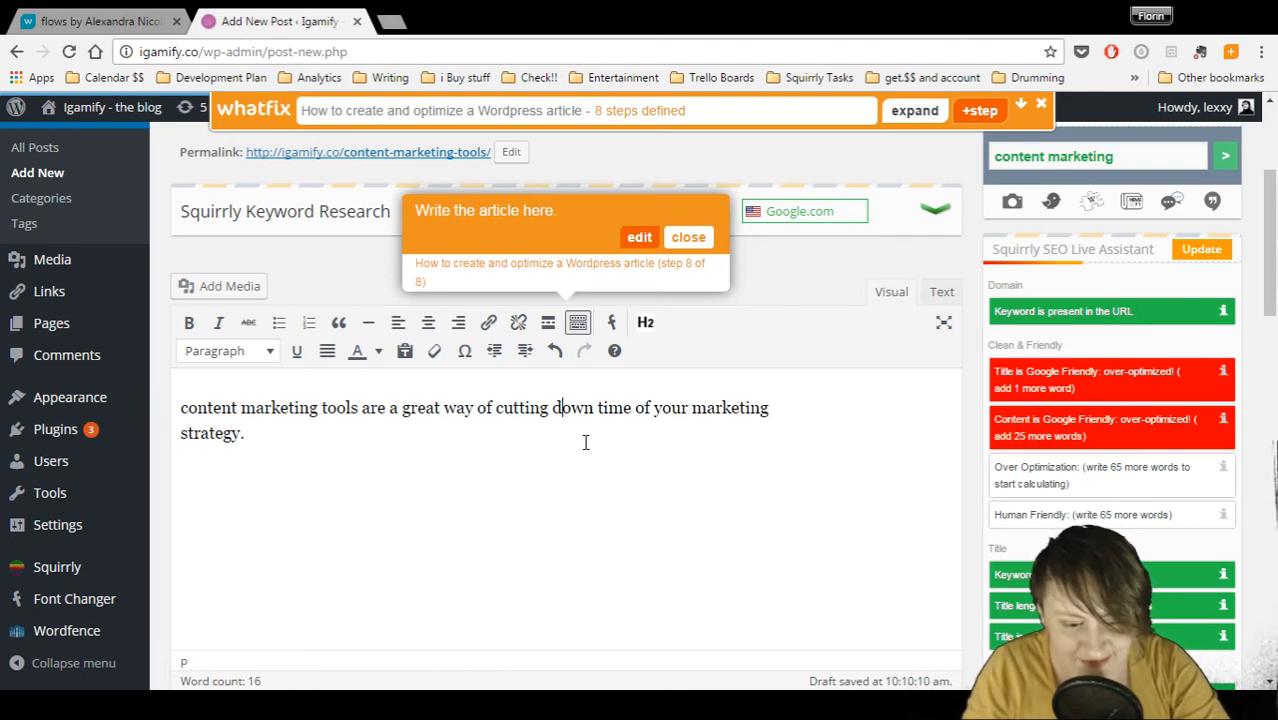
text(the)
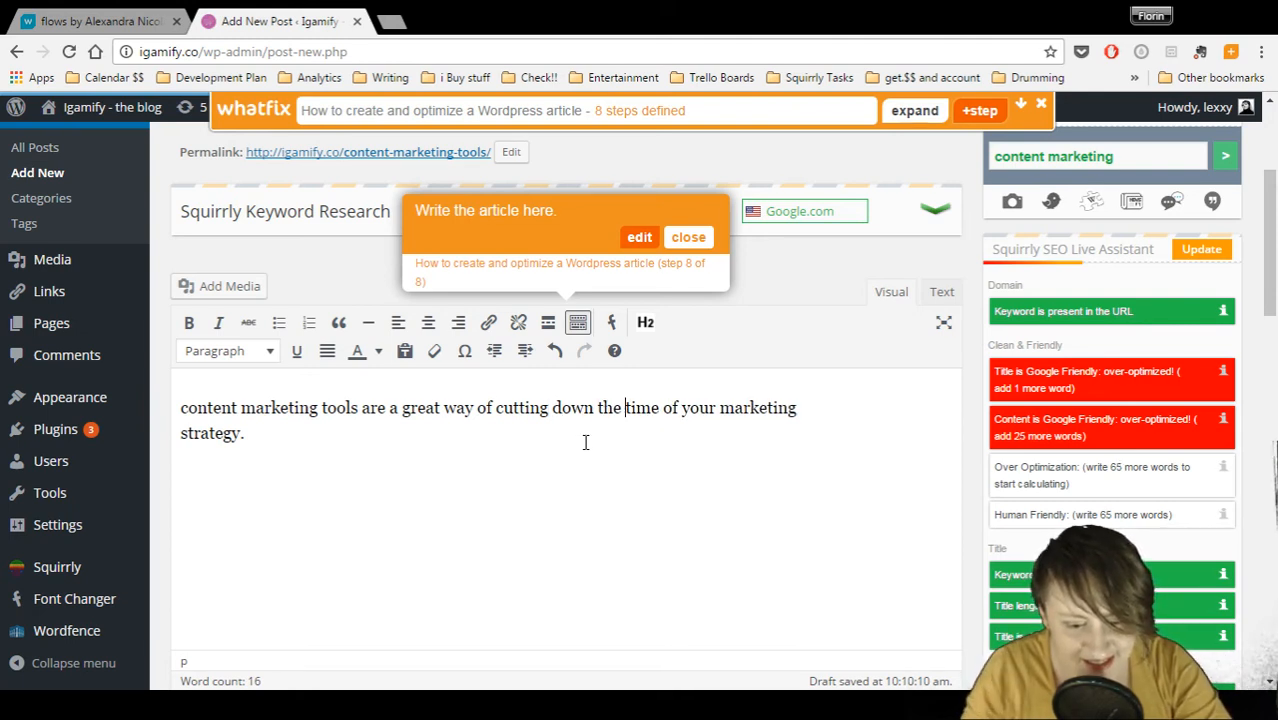
click(301, 423)
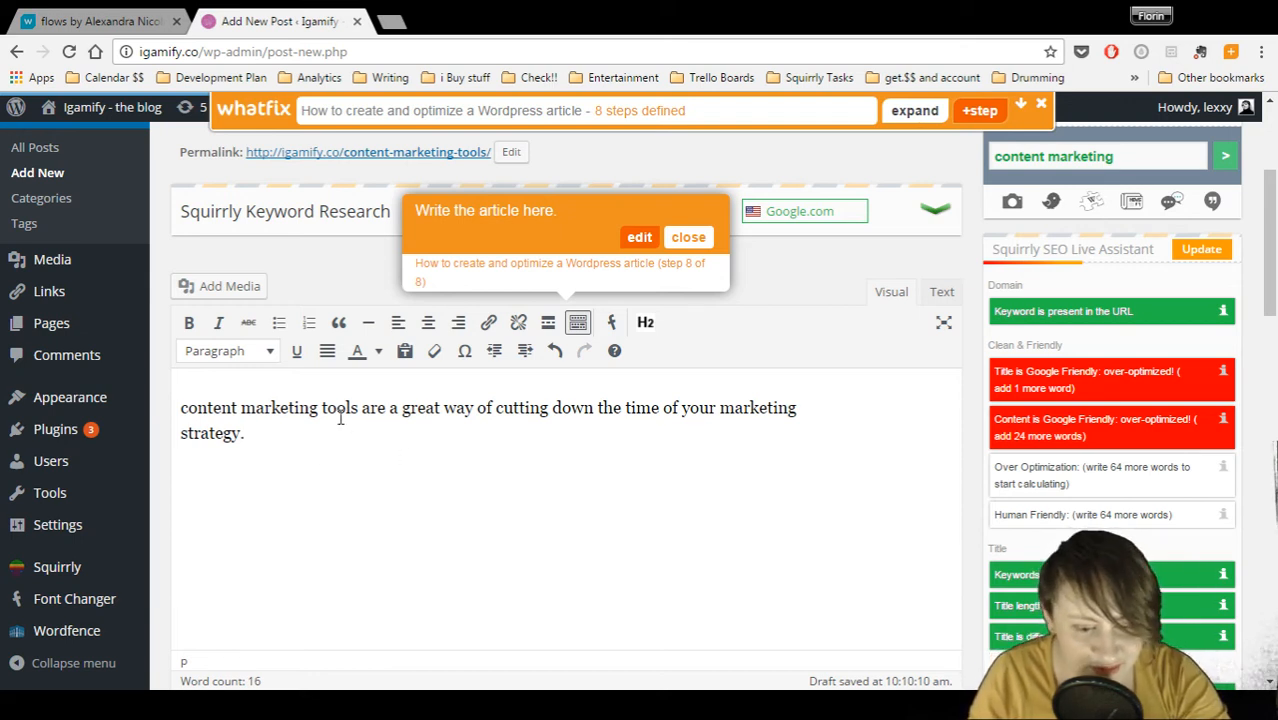
Start a flow step on Squirrly's "Title is Google Friendly" check, describing it as "check if the title of your article is google friendly"
click(980, 111)
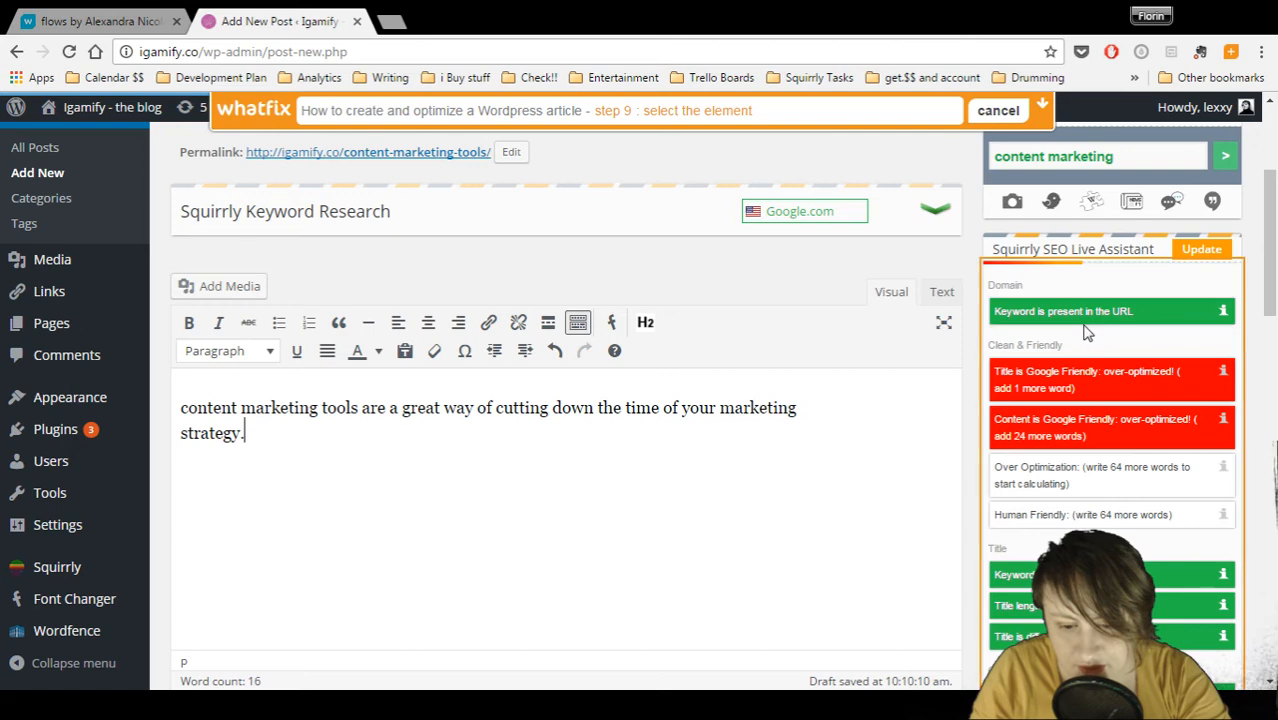
click(1097, 380)
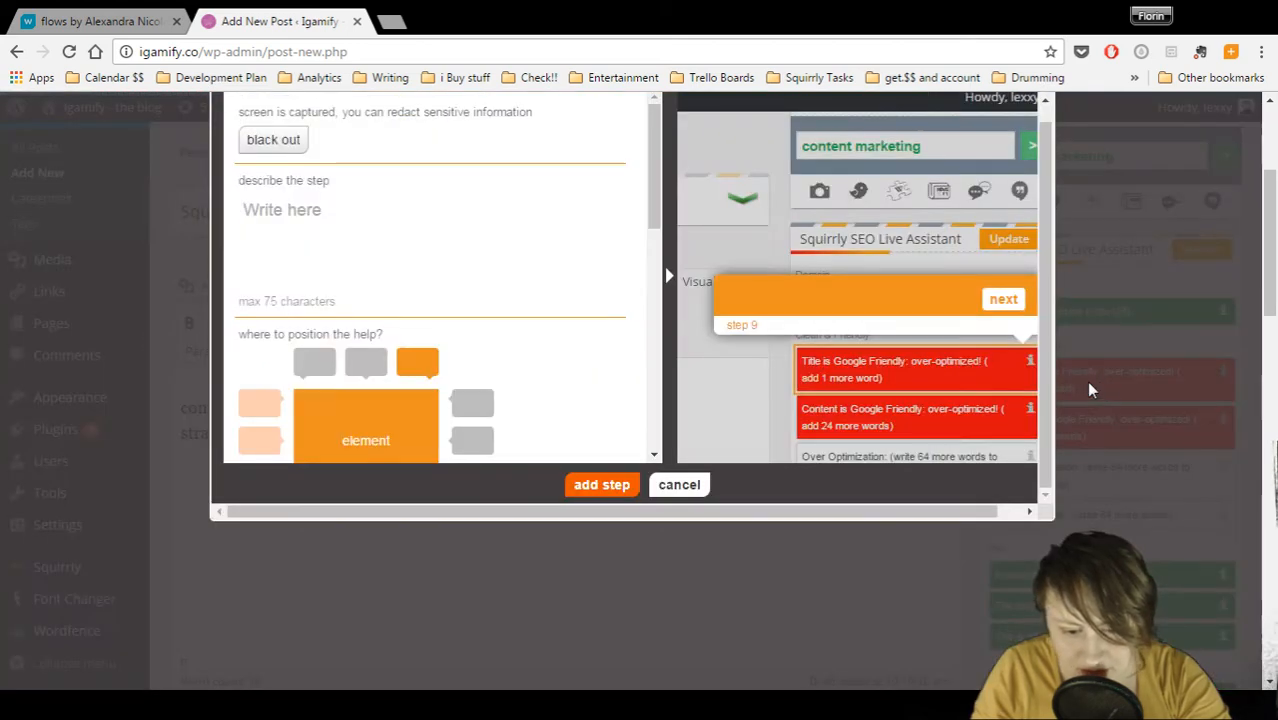
drag(308, 157, 322, 191)
click(319, 204)
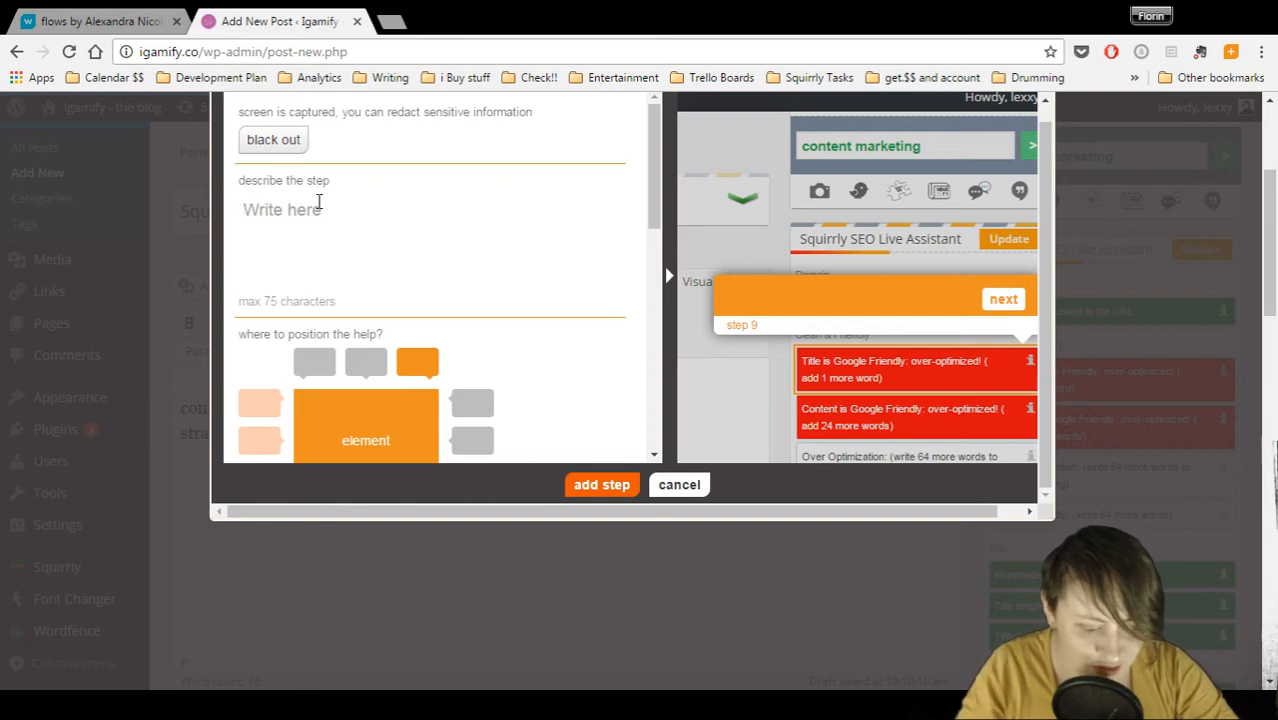
text(check if the)
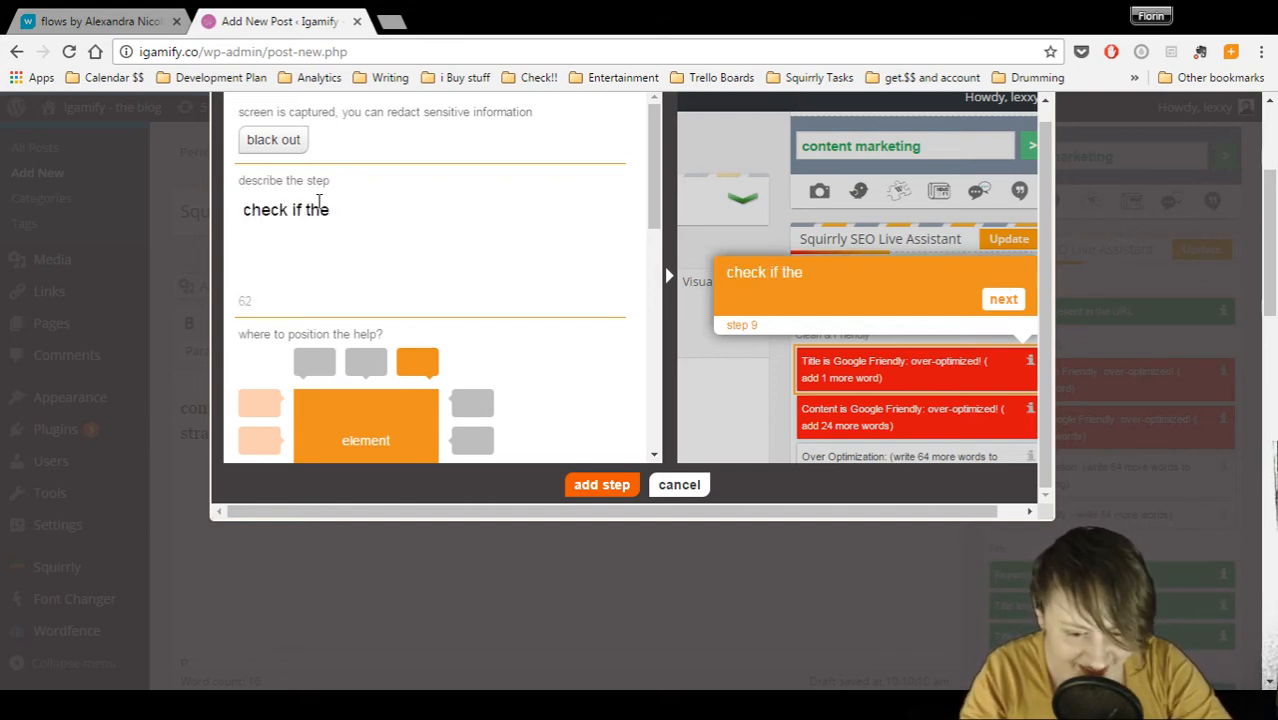
text( tit)
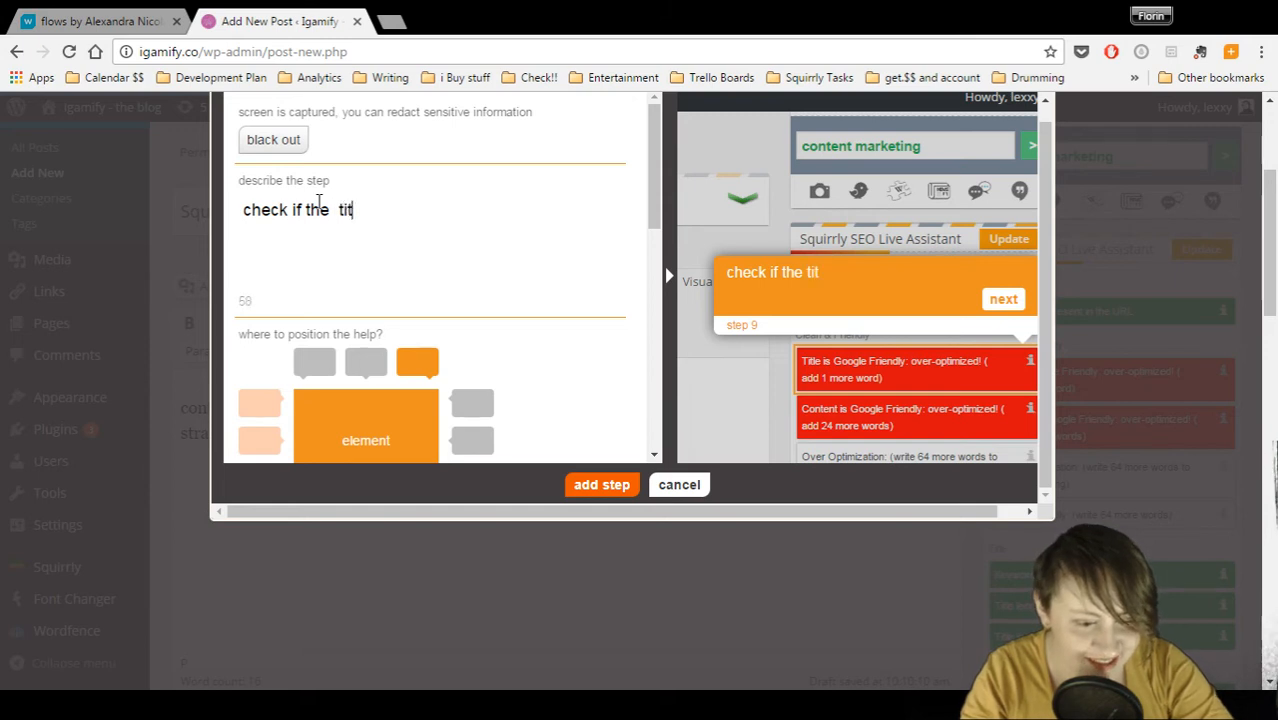
text(le)
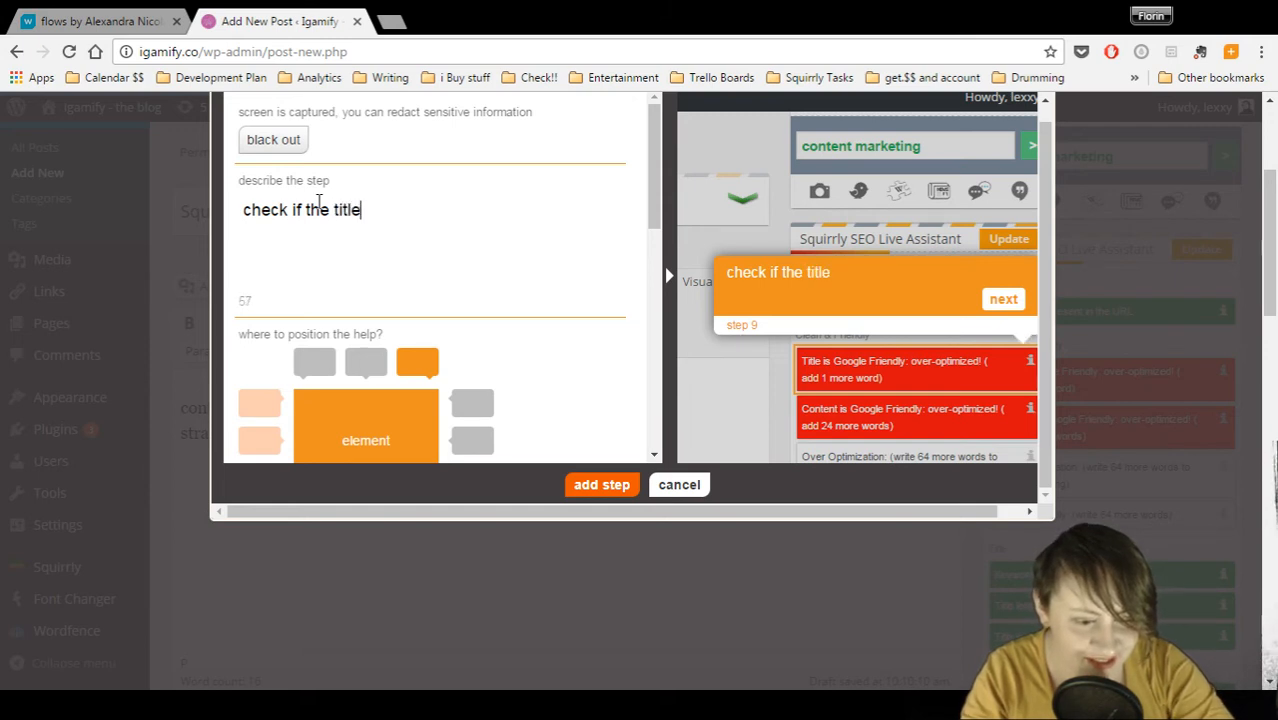
text( of your art)
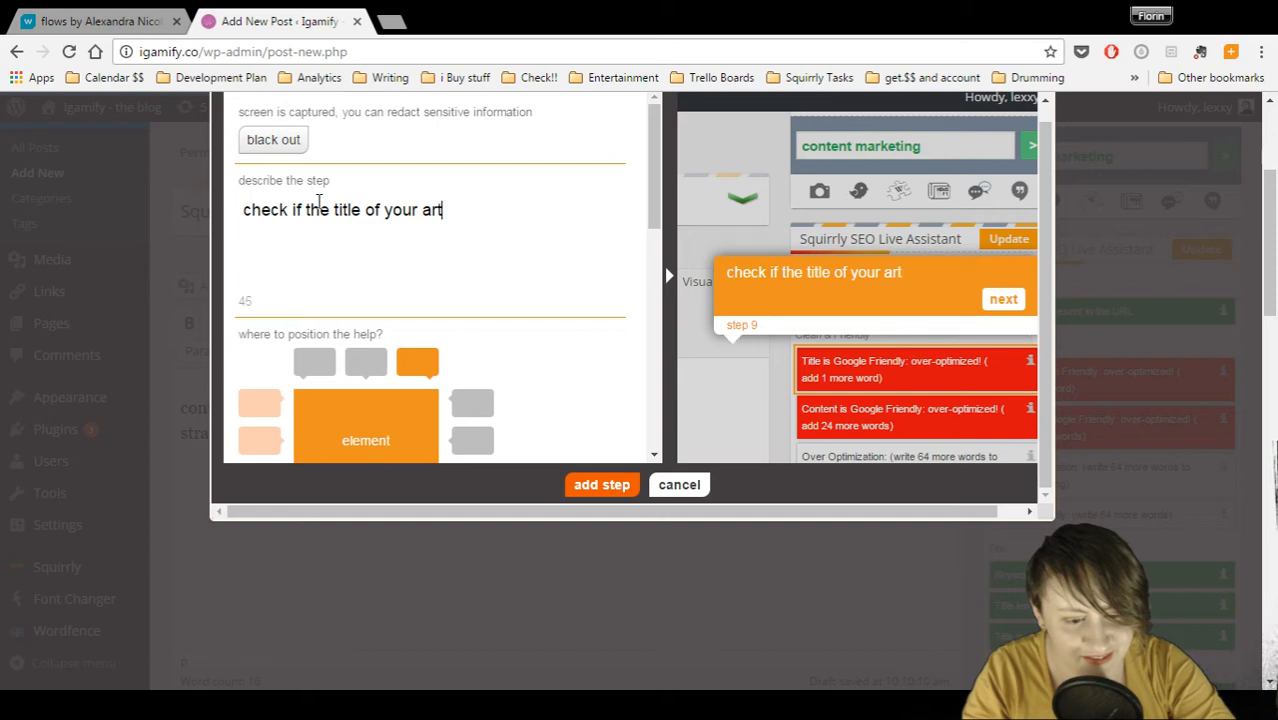
text(icle is google fire)
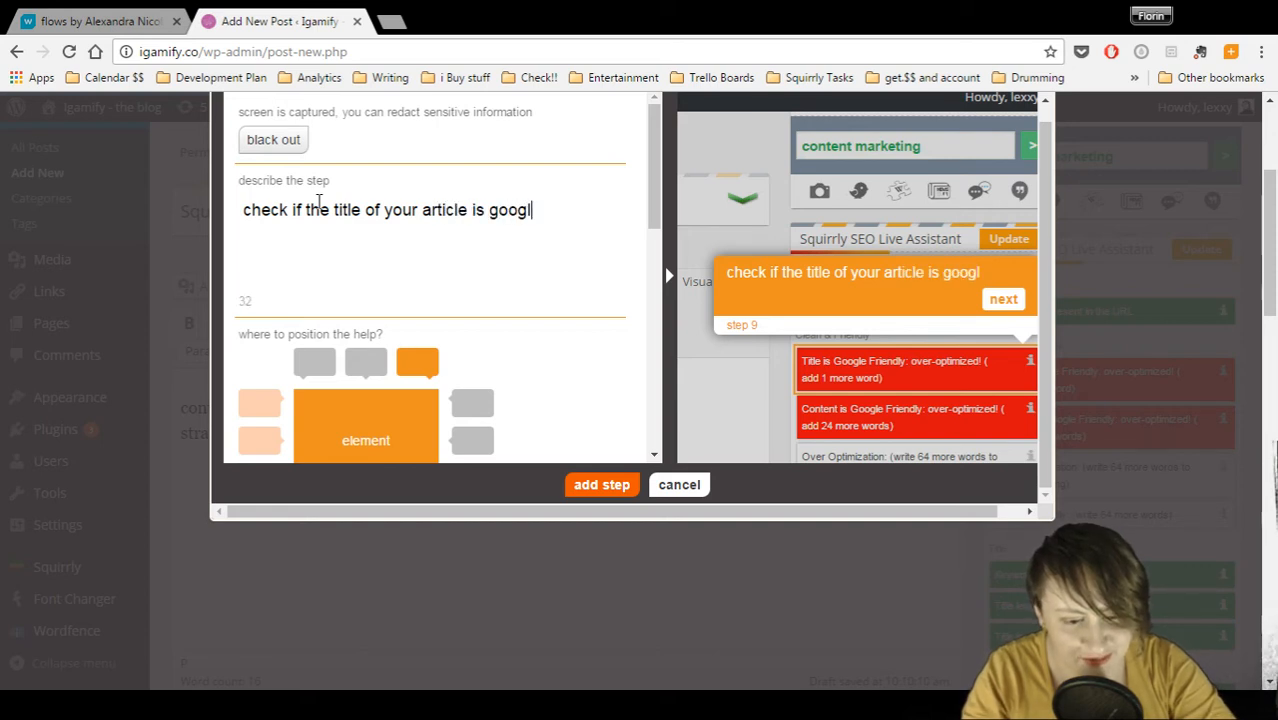
key(BackSpace)
key(BackSpace)
key(BackSpace)
text(riendly)
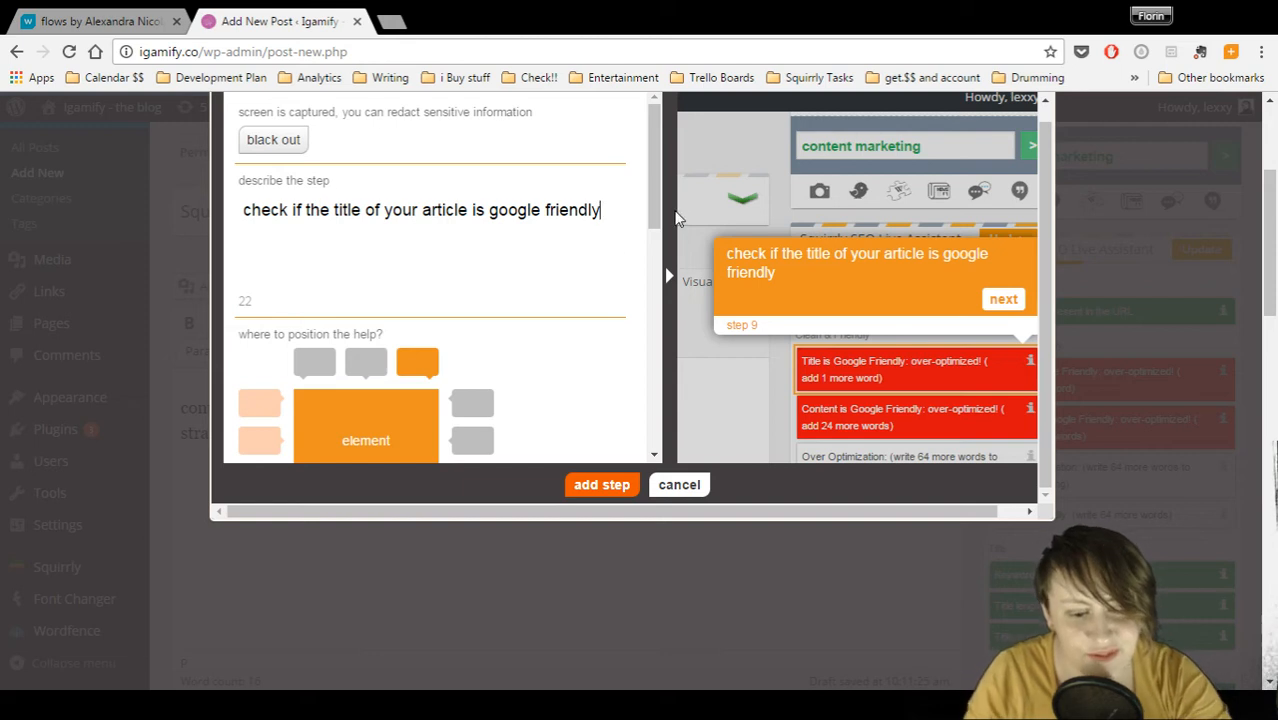
Set the title check step to complete on hover over the selected element and add it to the flow
drag(663, 172, 660, 305)
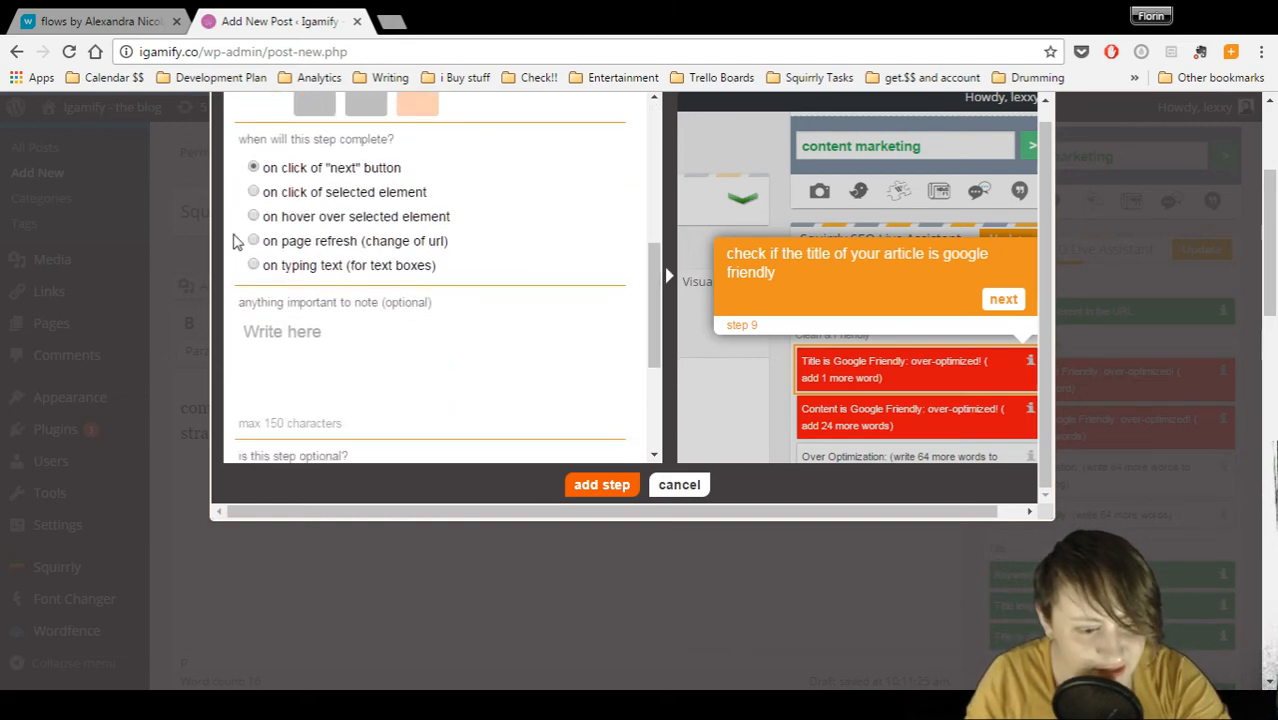
click(253, 217)
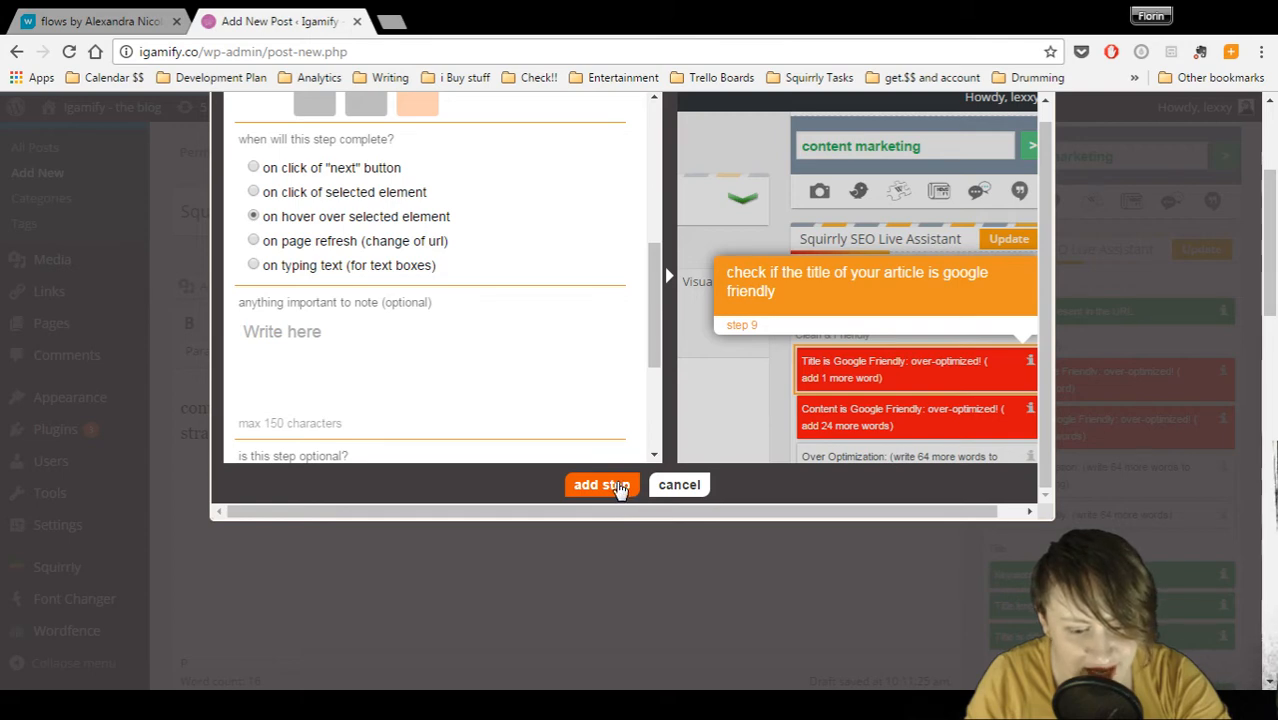
click(619, 486)
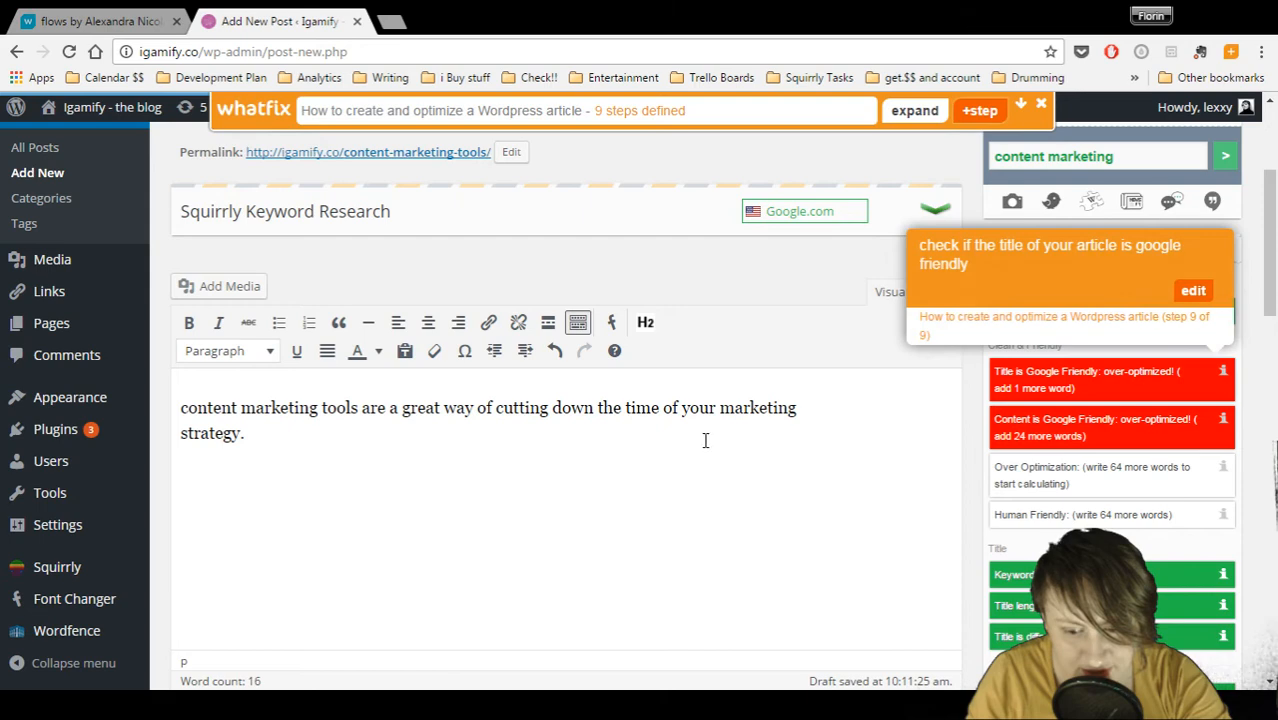
Start a flow step on the post's Save Draft button, with the help positioned at the middle of the element's left side
scroll(1266, 276, down, 3)
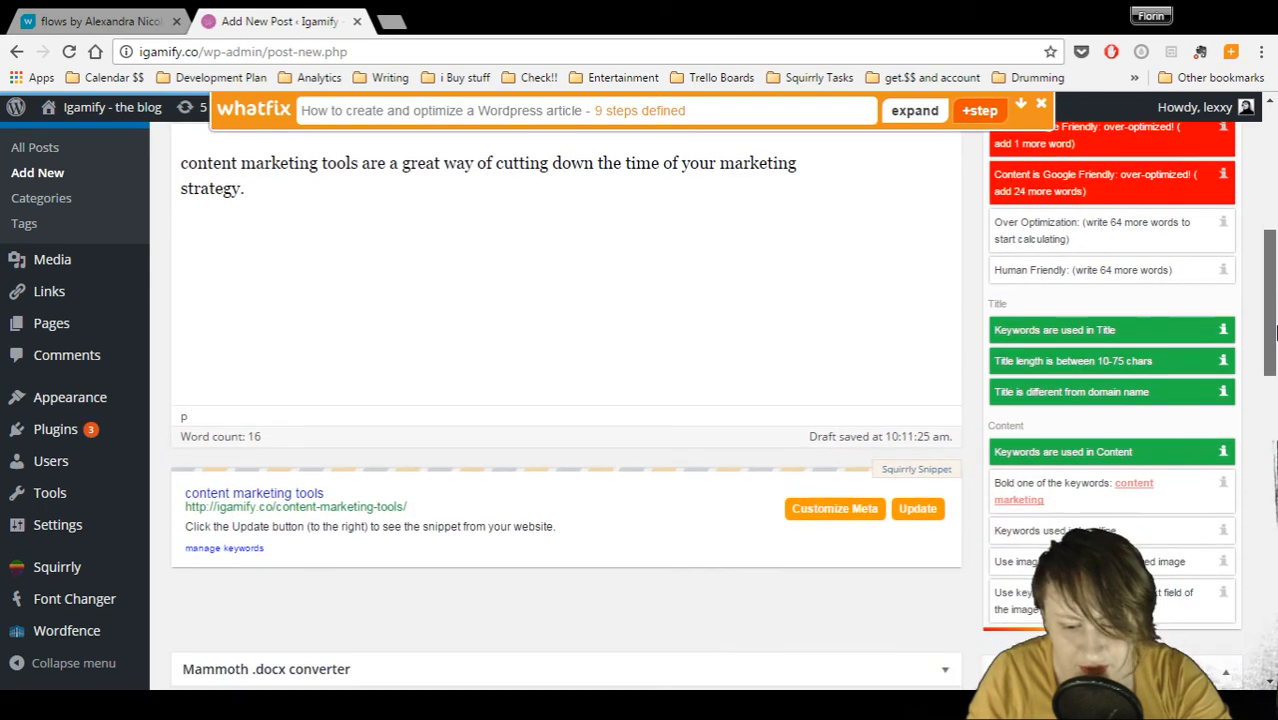
click(977, 112)
scroll(1270, 360, down, 3)
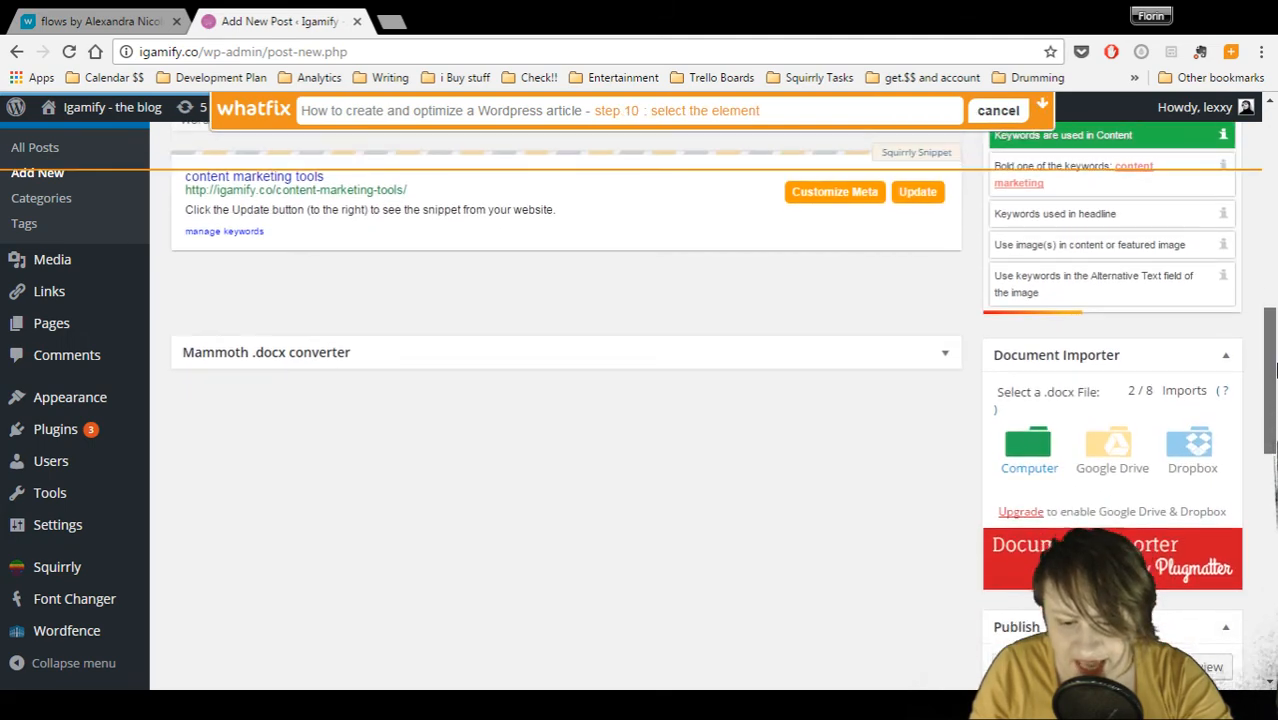
scroll(1272, 370, down, 3)
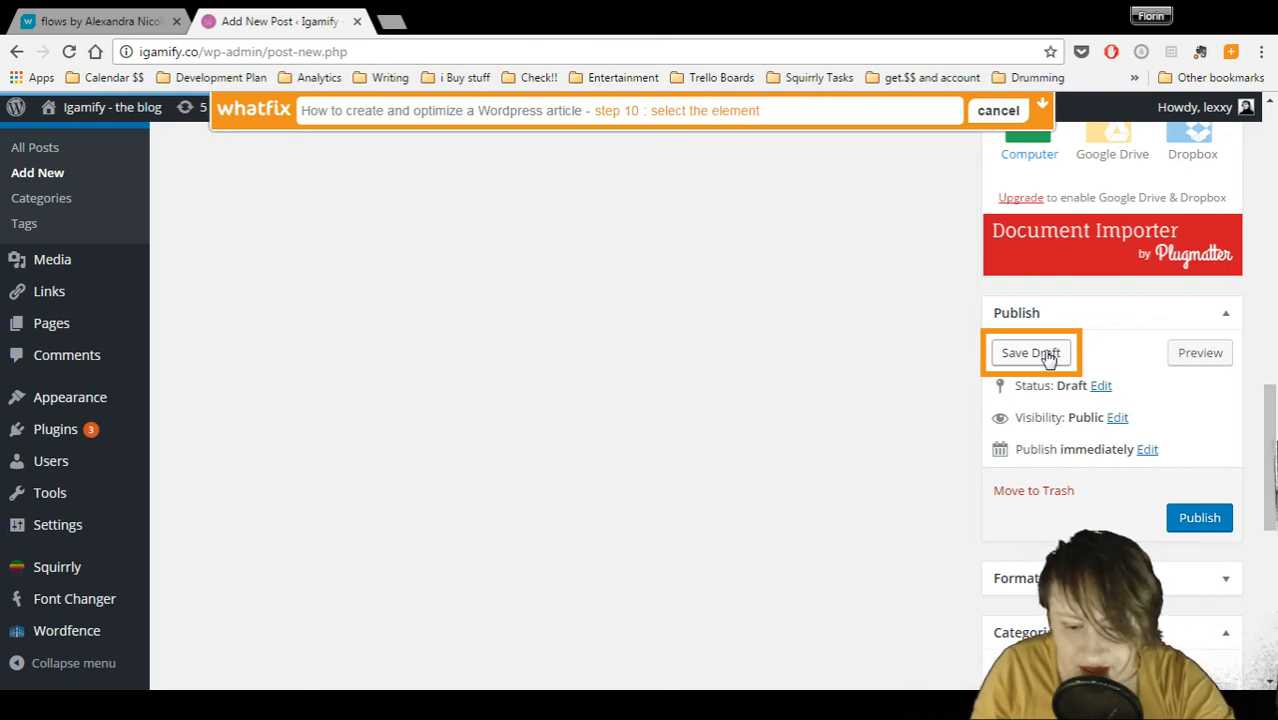
click(1066, 358)
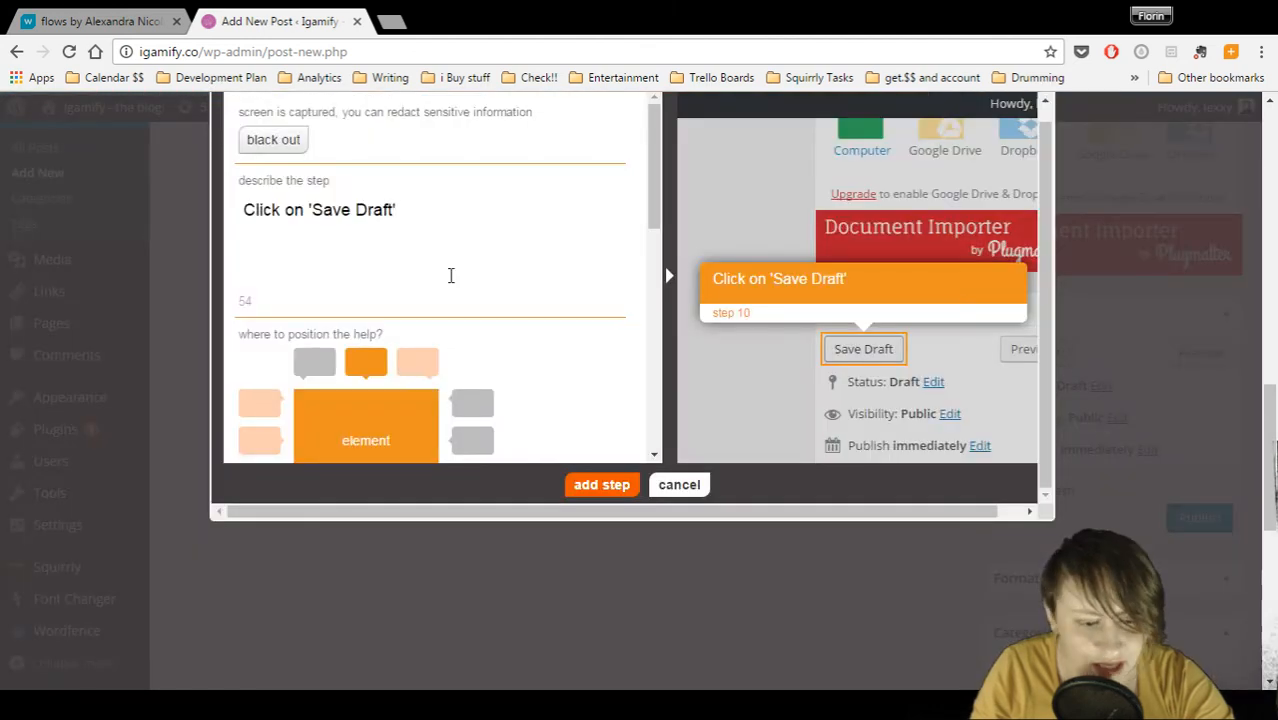
drag(655, 177, 655, 217)
click(259, 292)
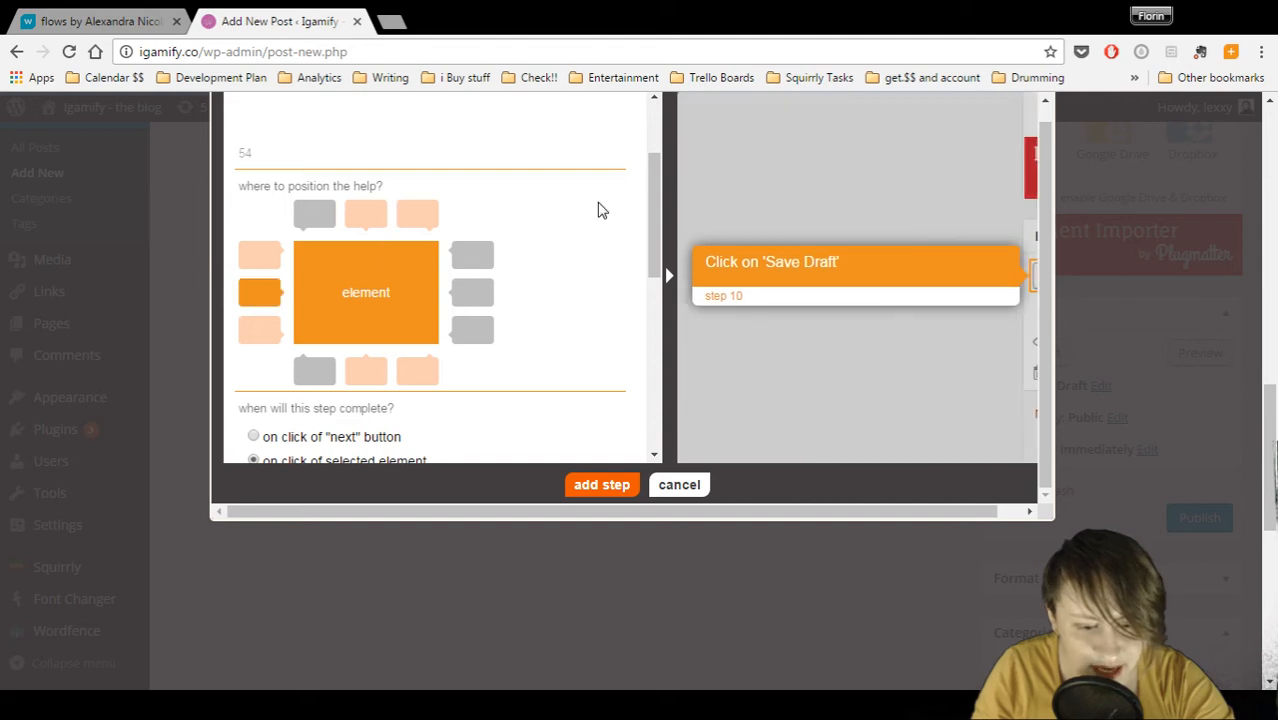
Set the Save Draft step to complete on page refresh (change of url), keep it not optional, and add it to the flow
drag(656, 168, 653, 250)
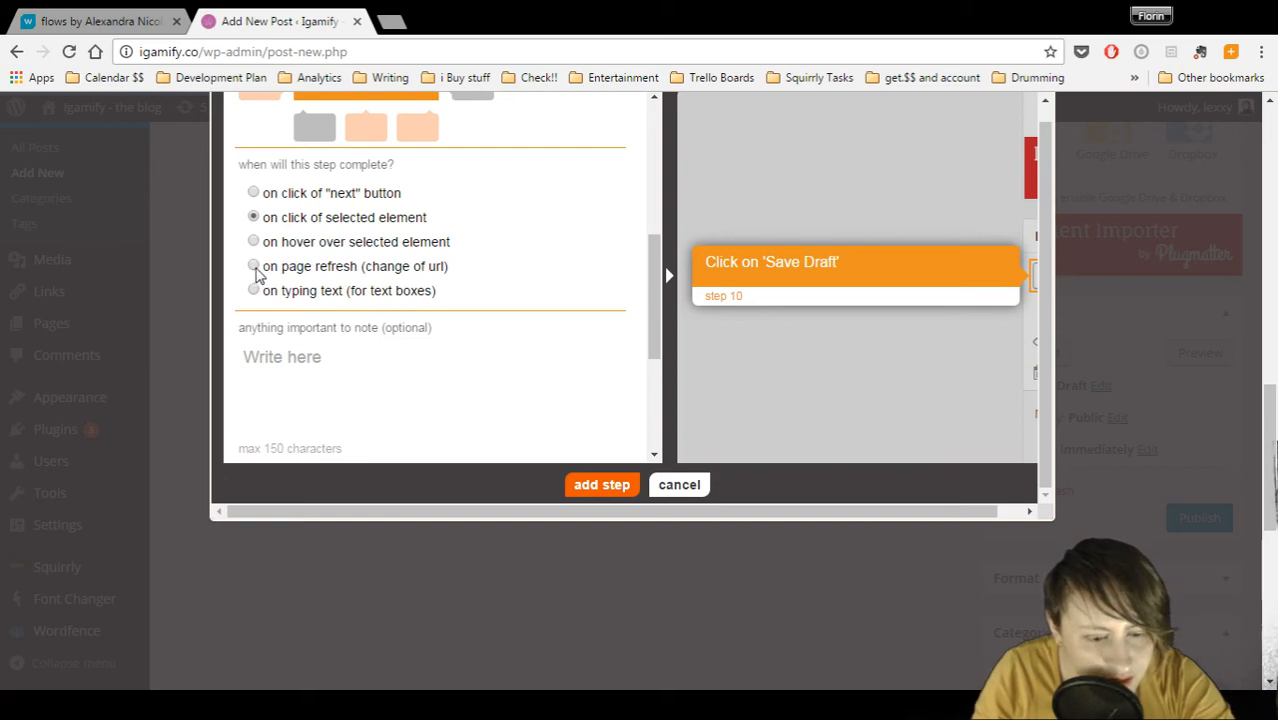
click(254, 266)
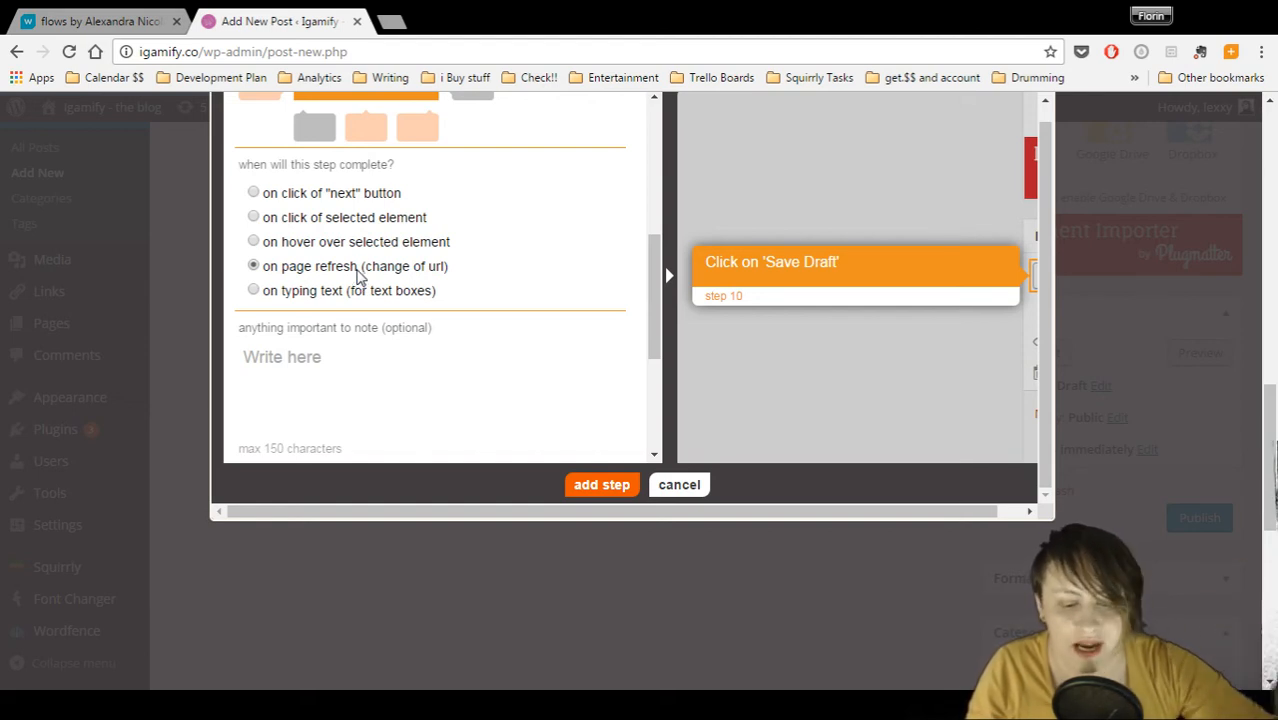
drag(656, 249, 657, 303)
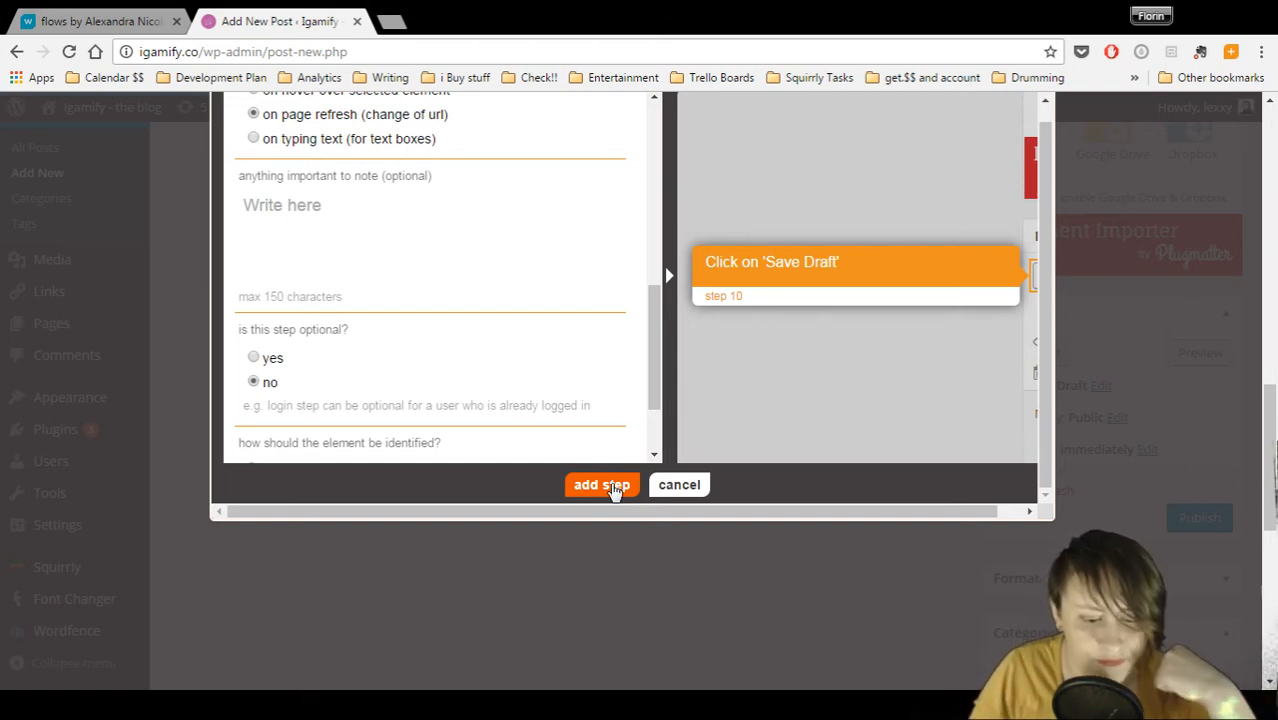
click(613, 485)
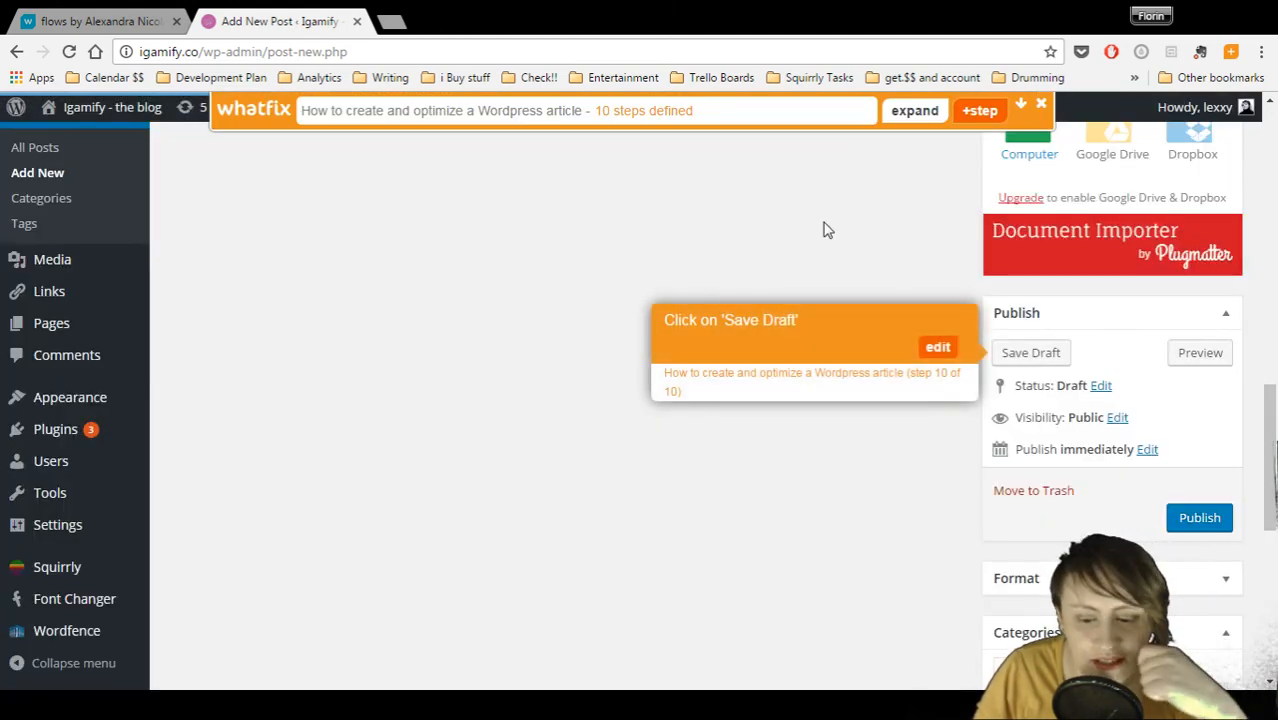
Save the WordPress post as a draft
scroll(826, 230, down, 1)
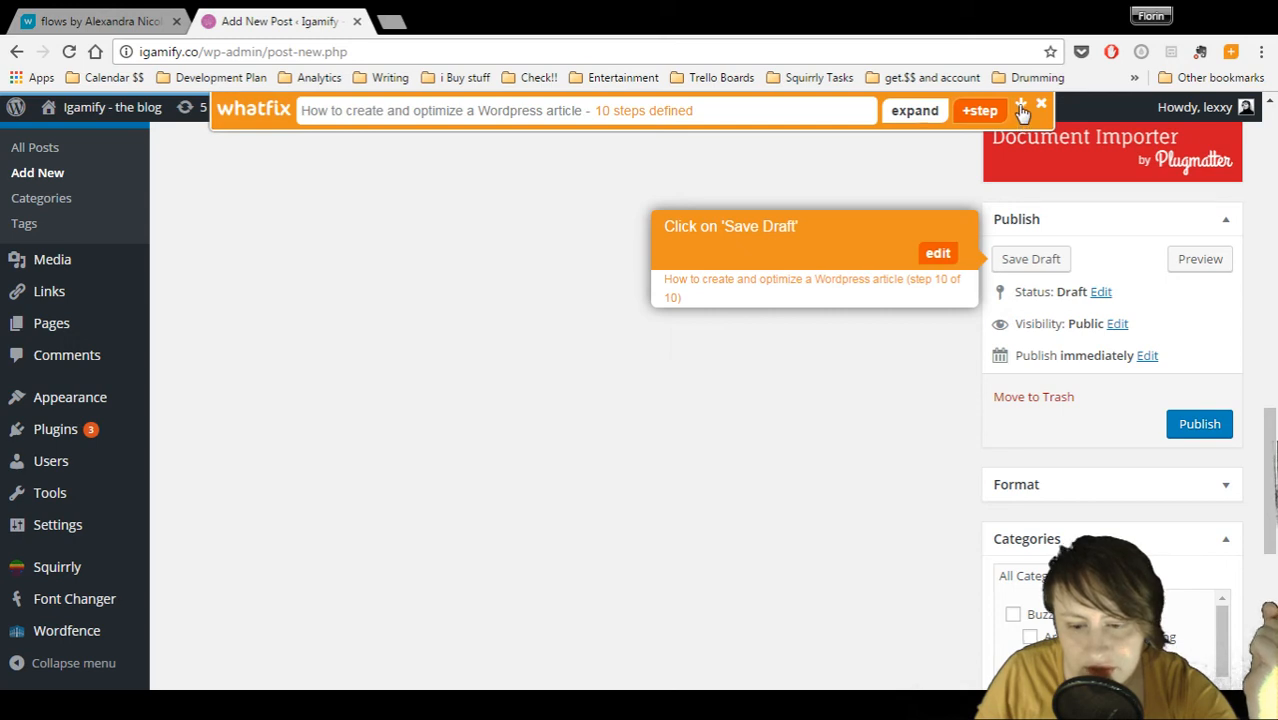
click(1048, 259)
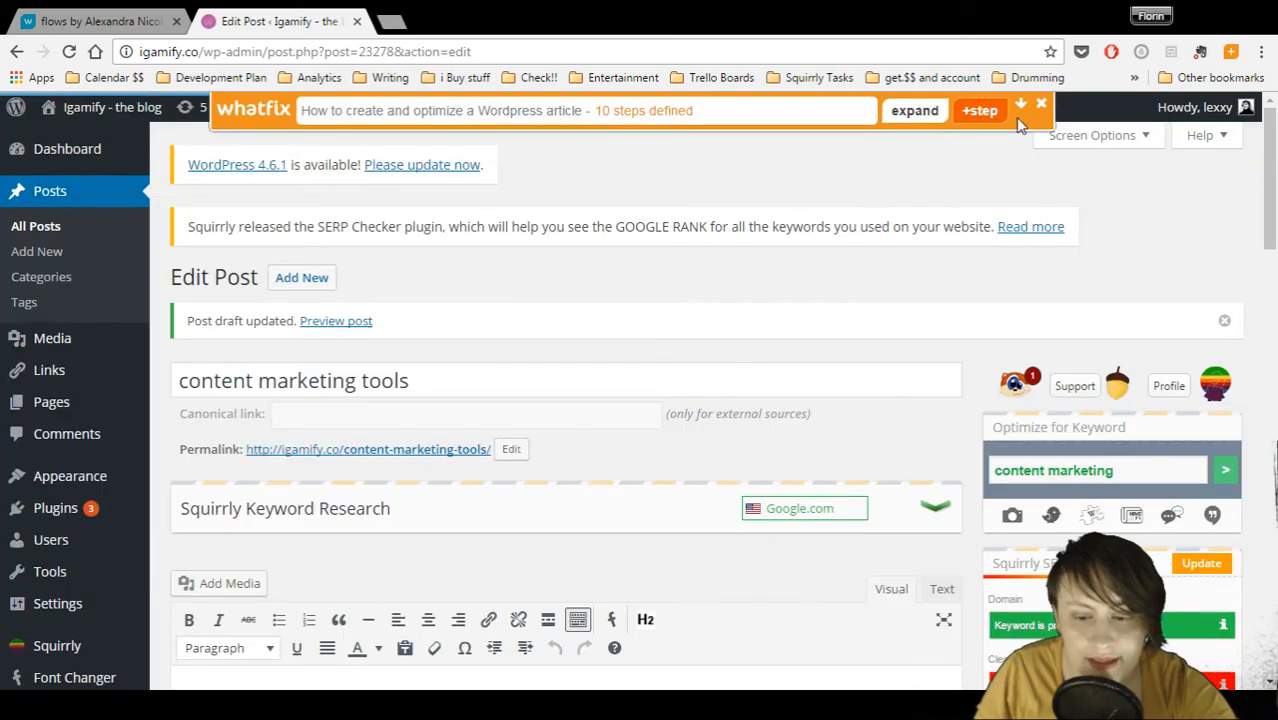
Move the Whatfix bar aside to view WordPress's New content options, and put the bar back
click(1021, 105)
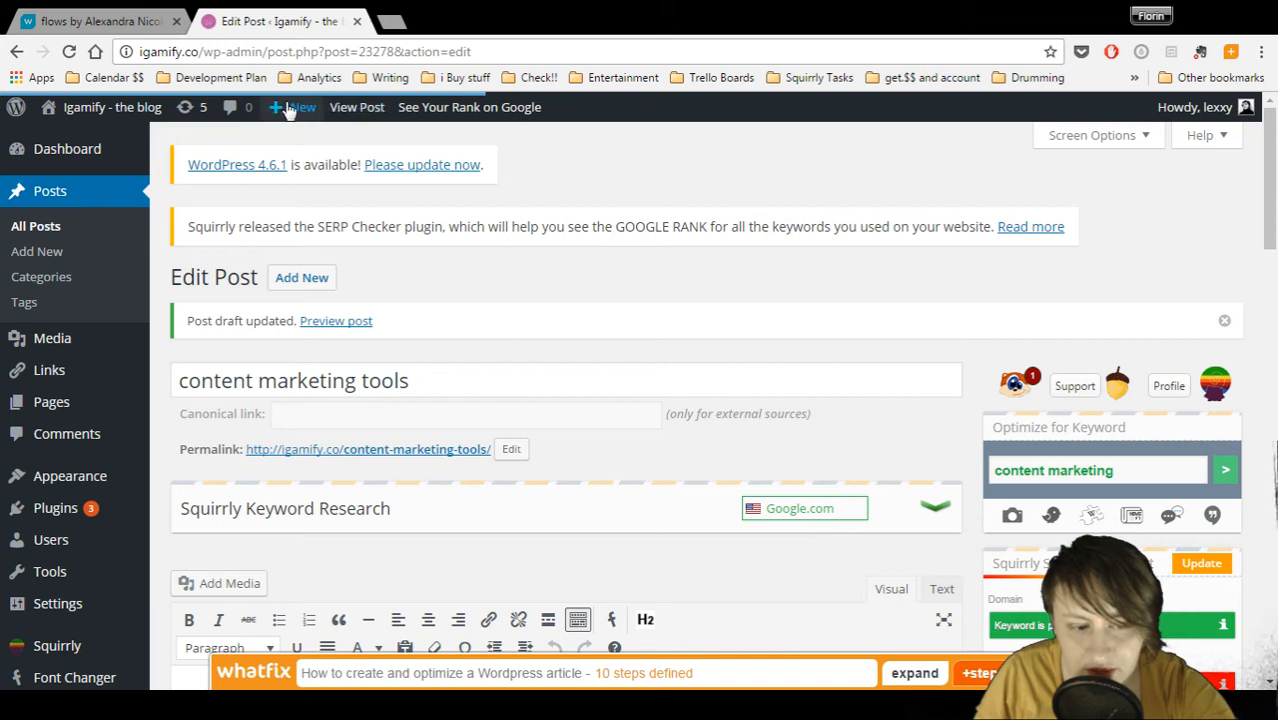
mouse_move(300, 110)
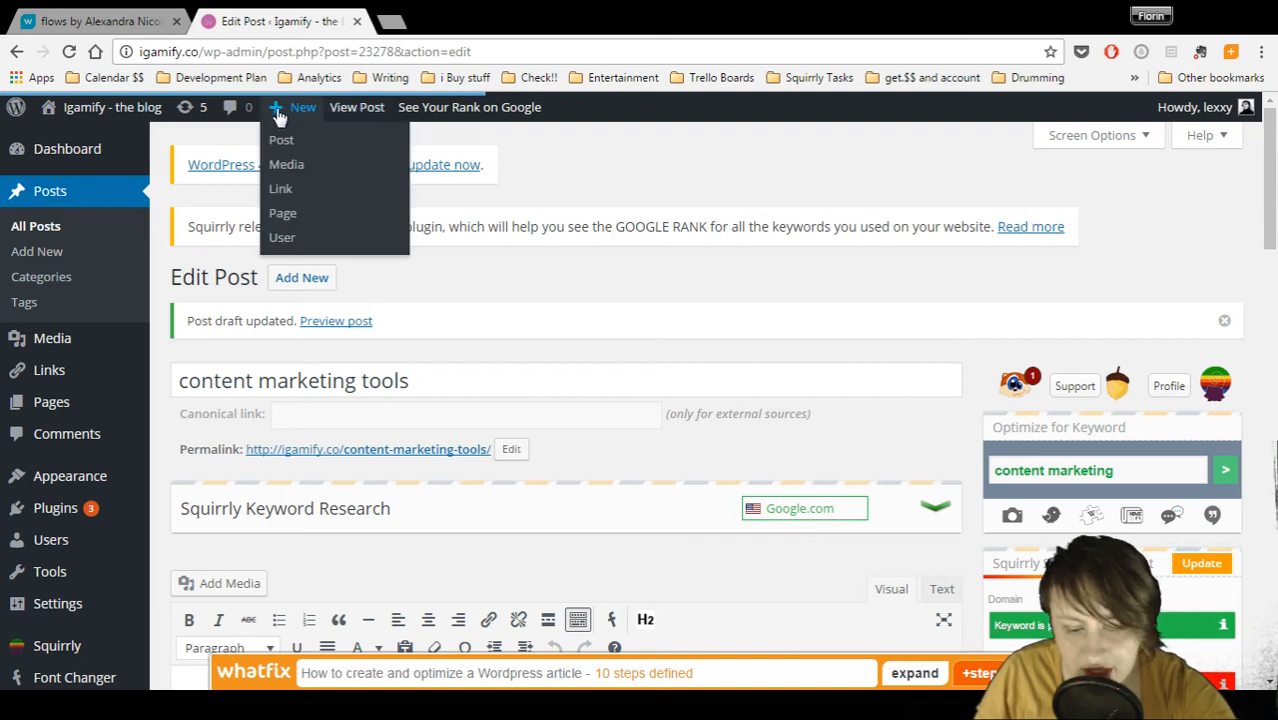
click(1021, 667)
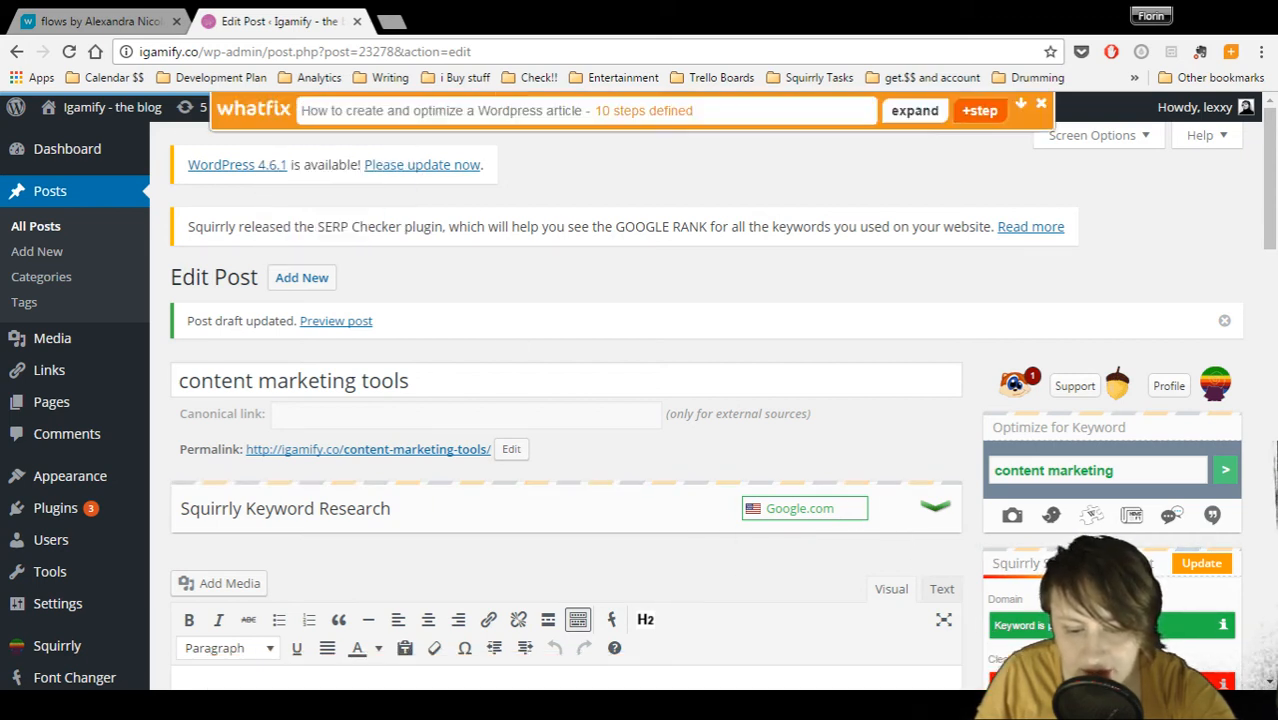
Expand the flow and write a message thanking readers for their attention as the description shown after completion
click(925, 112)
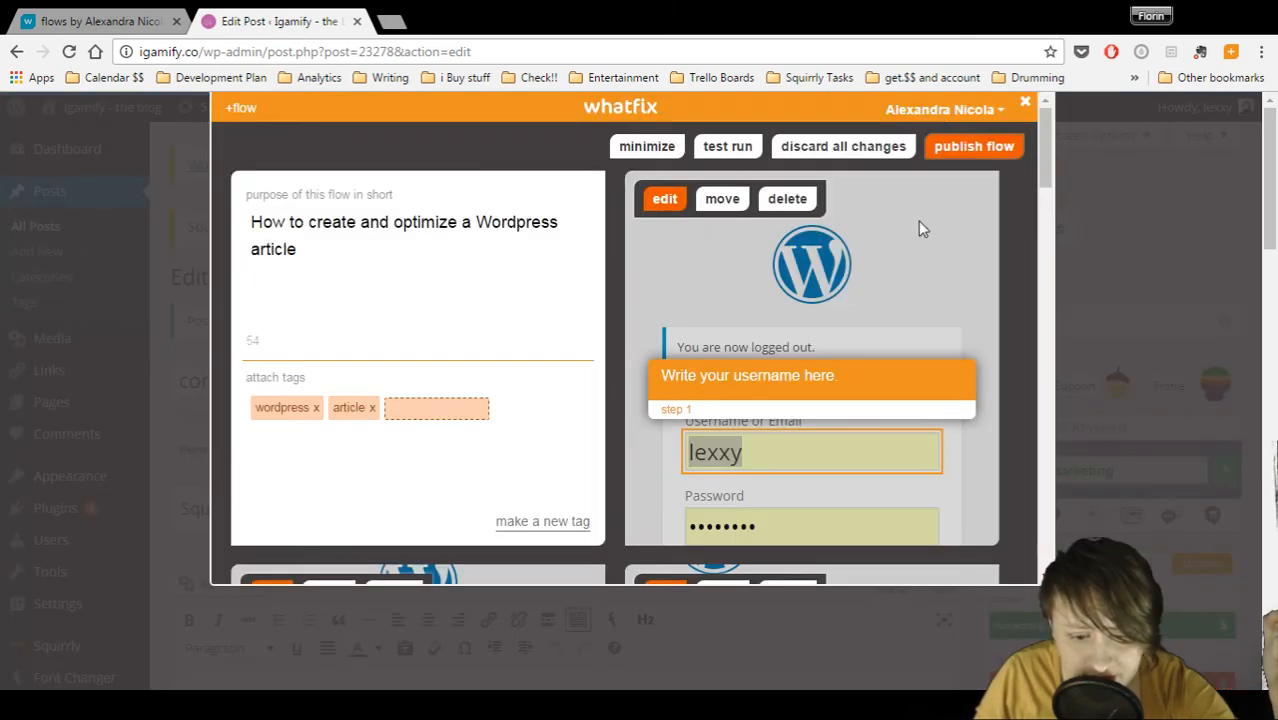
drag(1044, 141, 1057, 268)
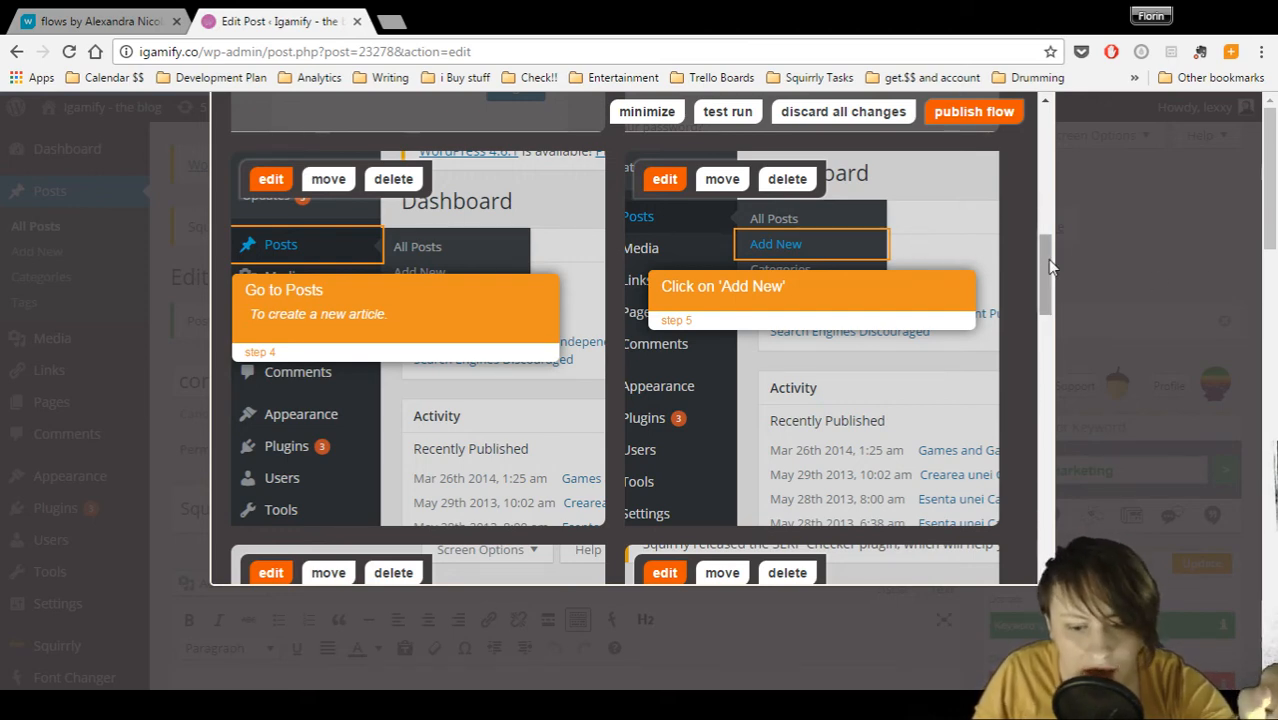
drag(1047, 259, 1033, 495)
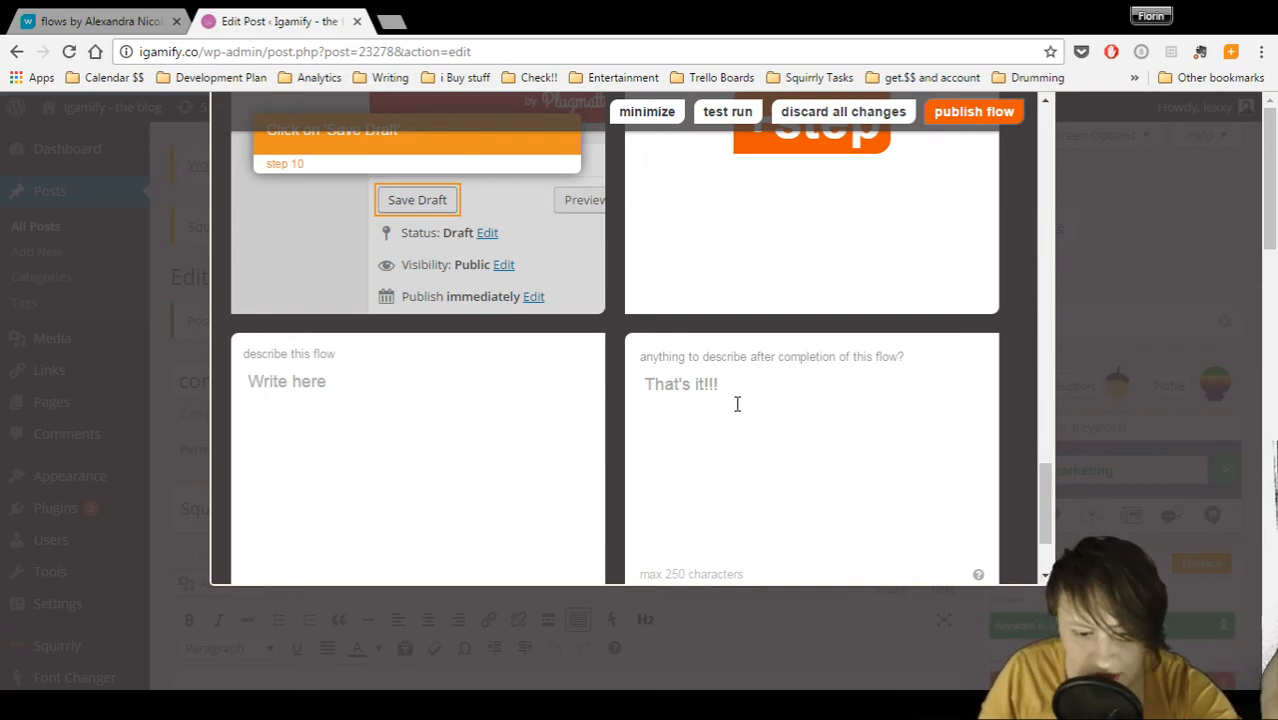
click(735, 360)
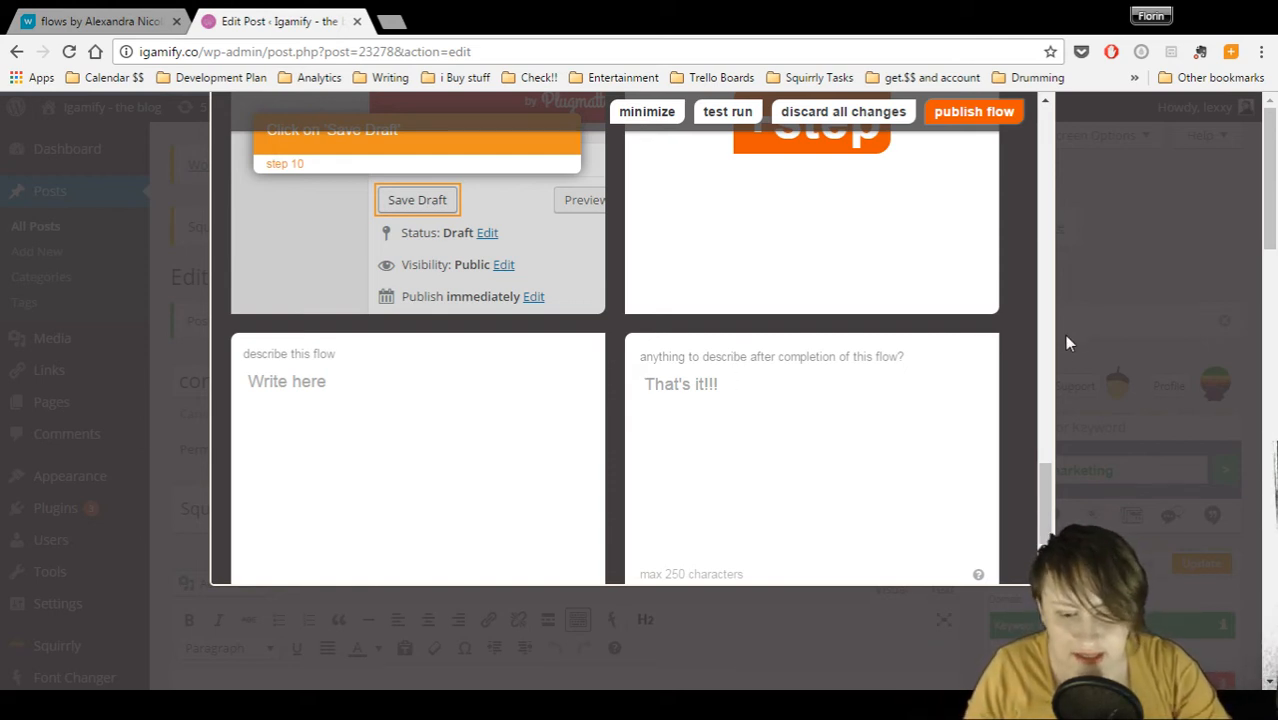
scroll(1044, 480, down, 1)
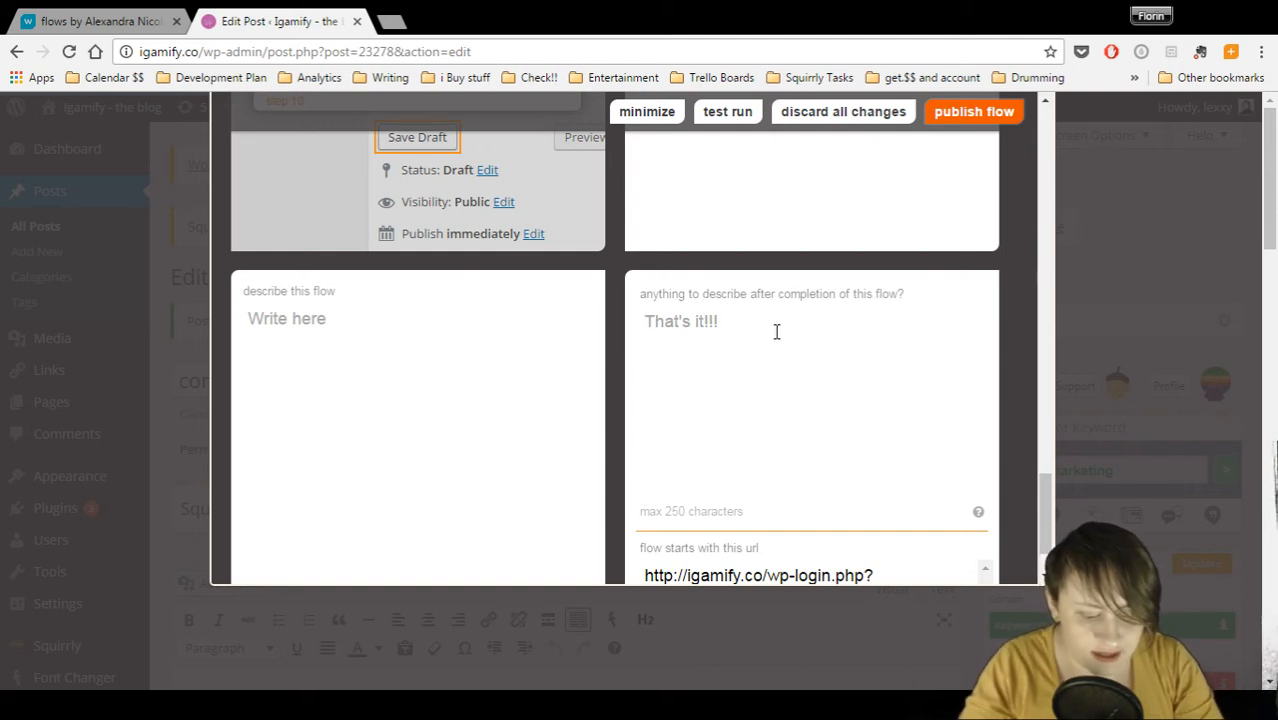
text(Thank yo)
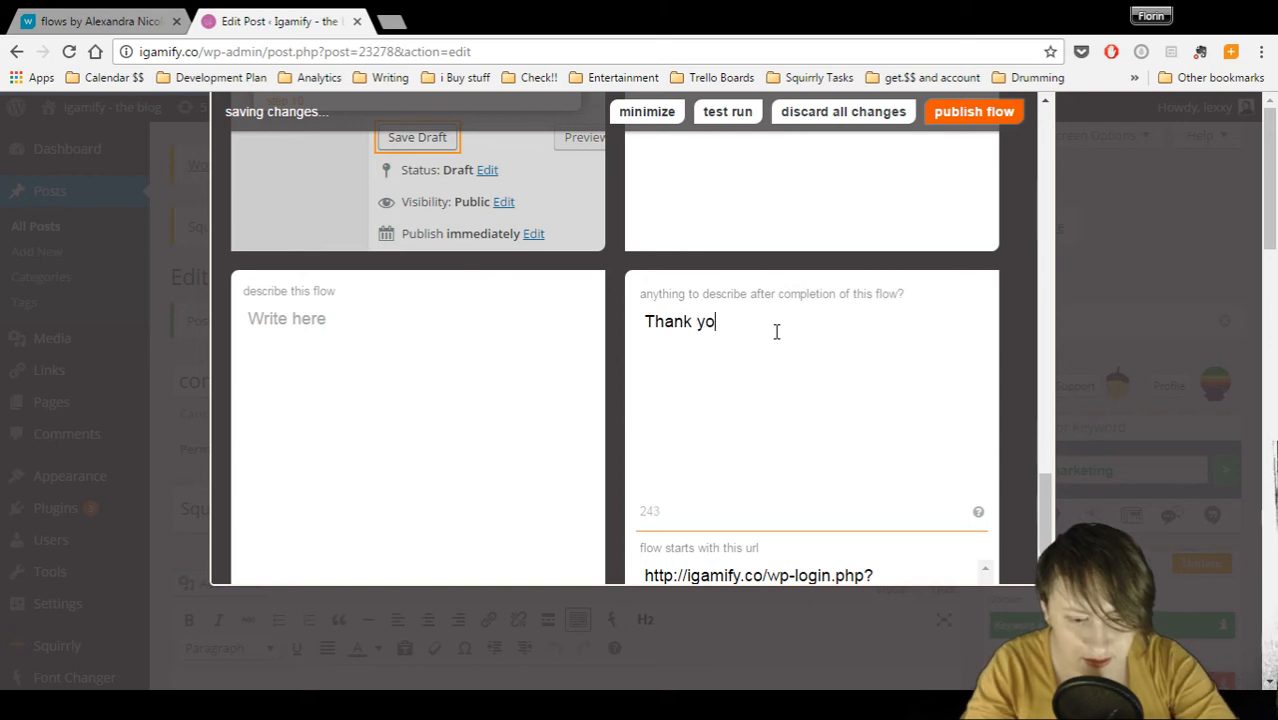
text(u for you)
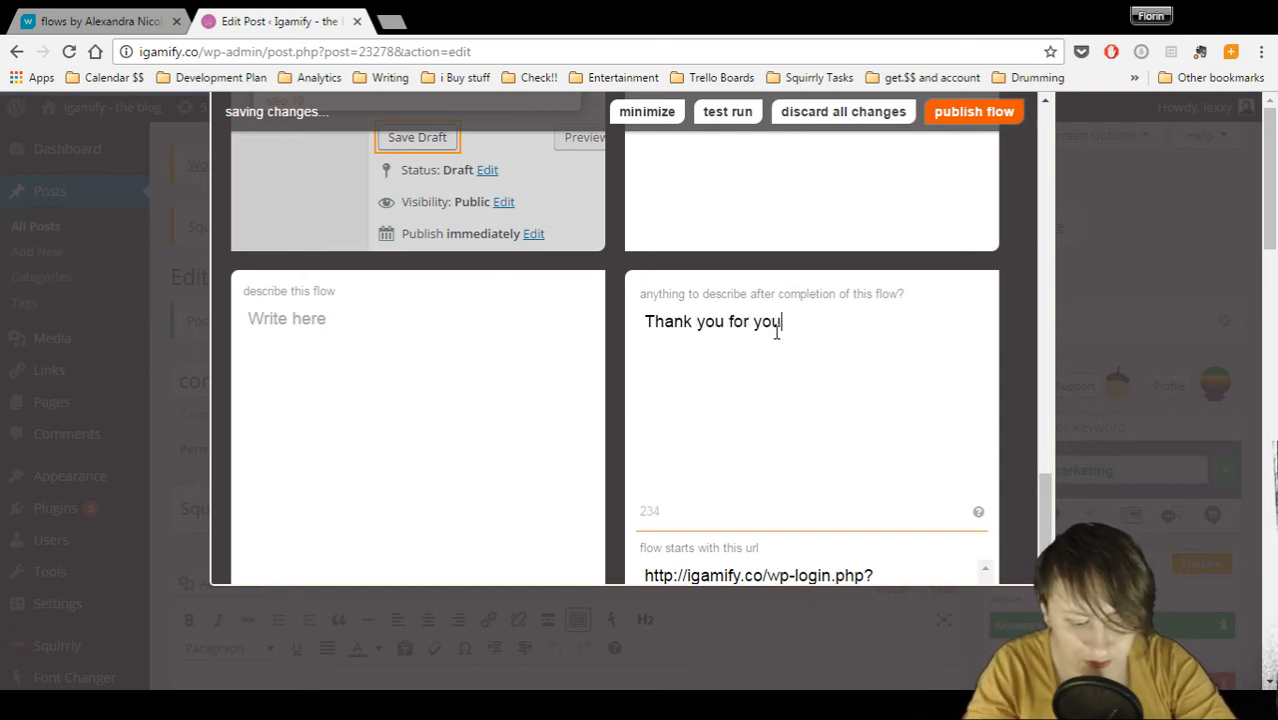
text(r atention)
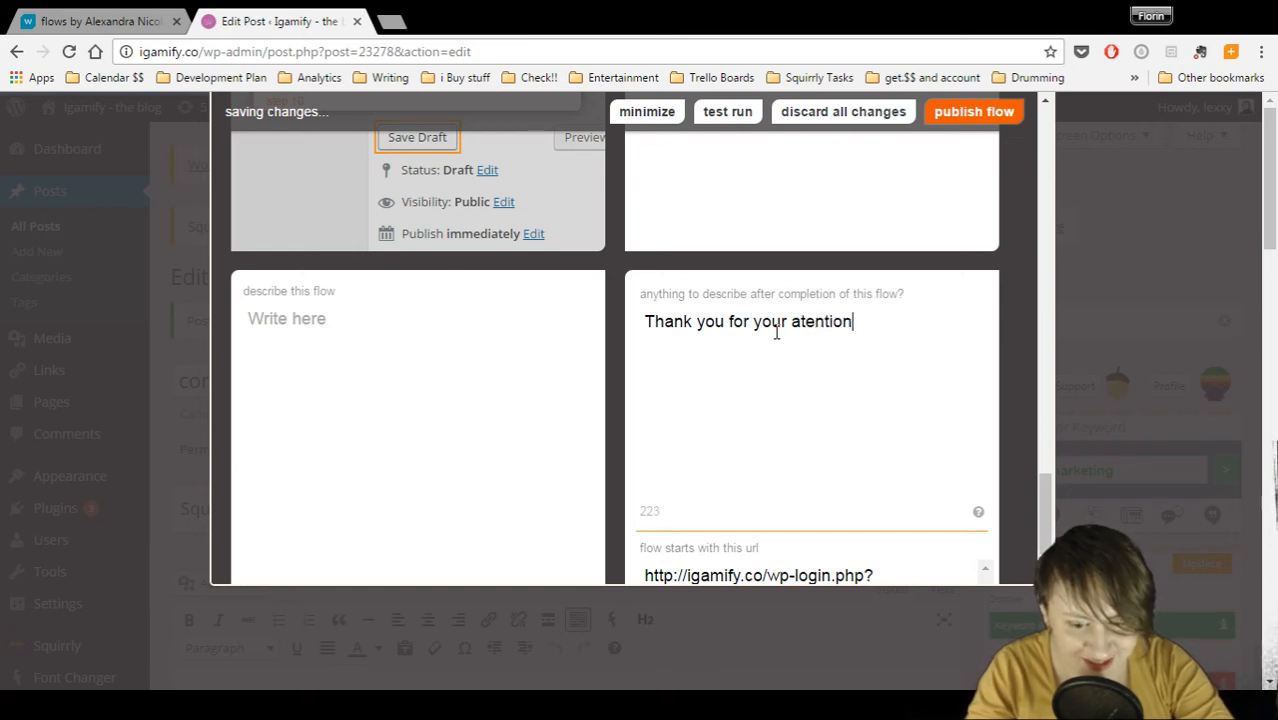
Correct the misspelled word in the completion message so it reads "Thank you for your attention."
key(BackSpace)
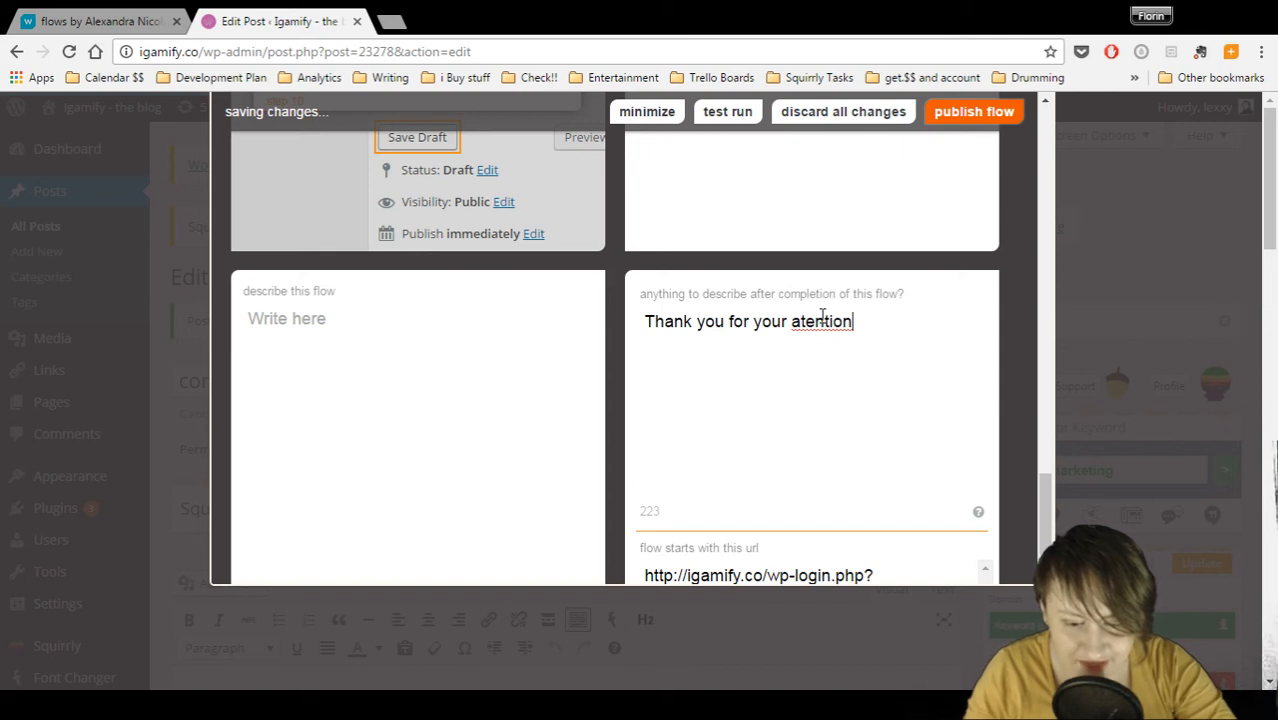
right_click(822, 323)
click(861, 264)
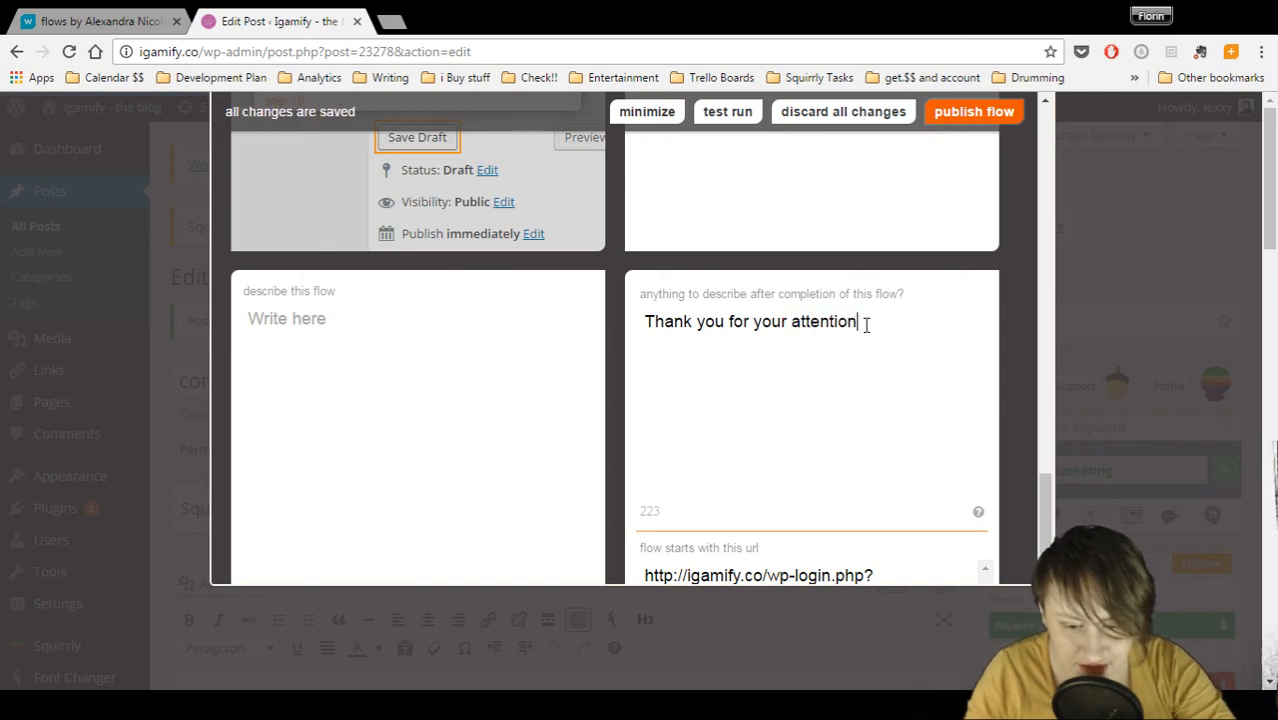
text(.)
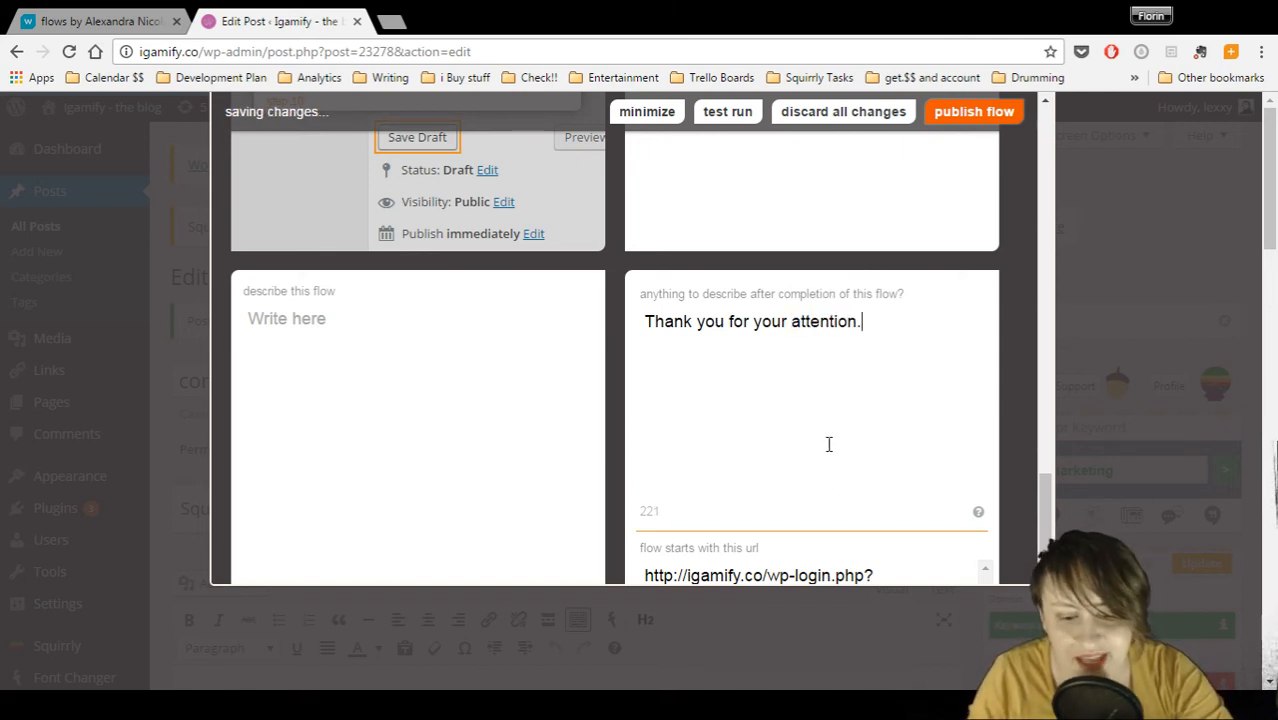
scroll(832, 434, down, 1)
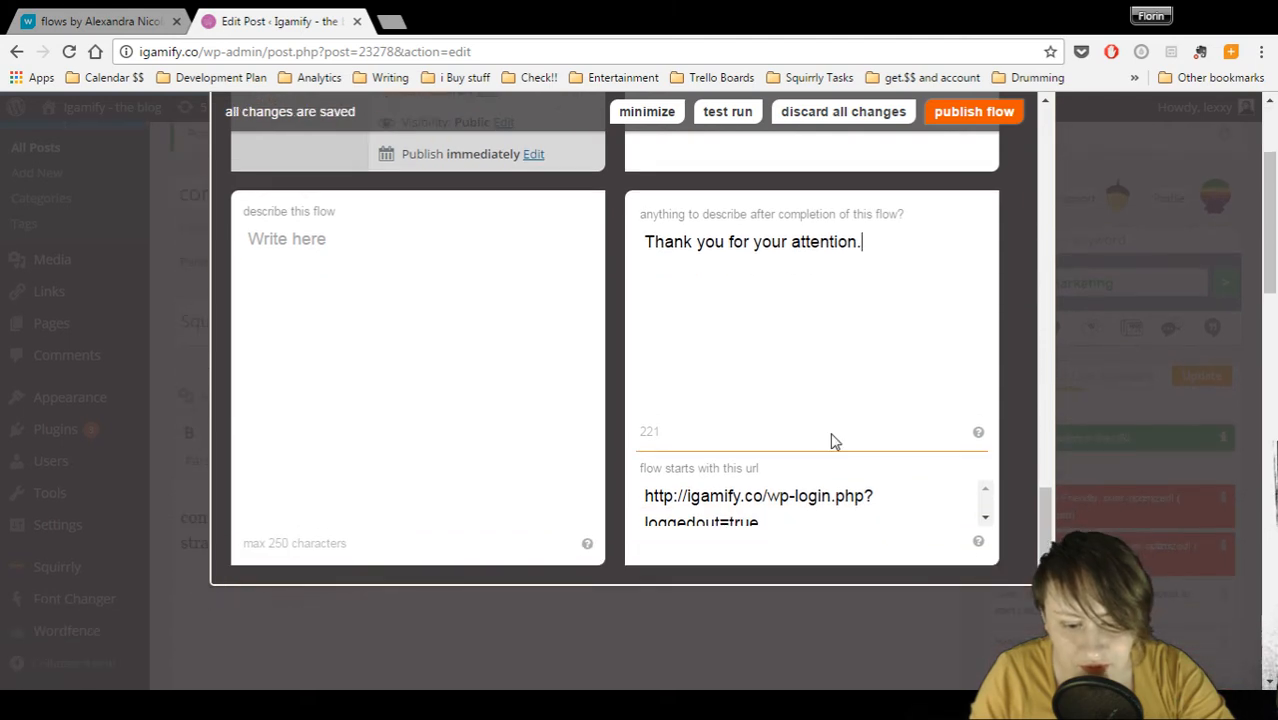
Log out of WordPress with the flow minimized, and start a test run of the flow from the login page
scroll(832, 441, up, 2)
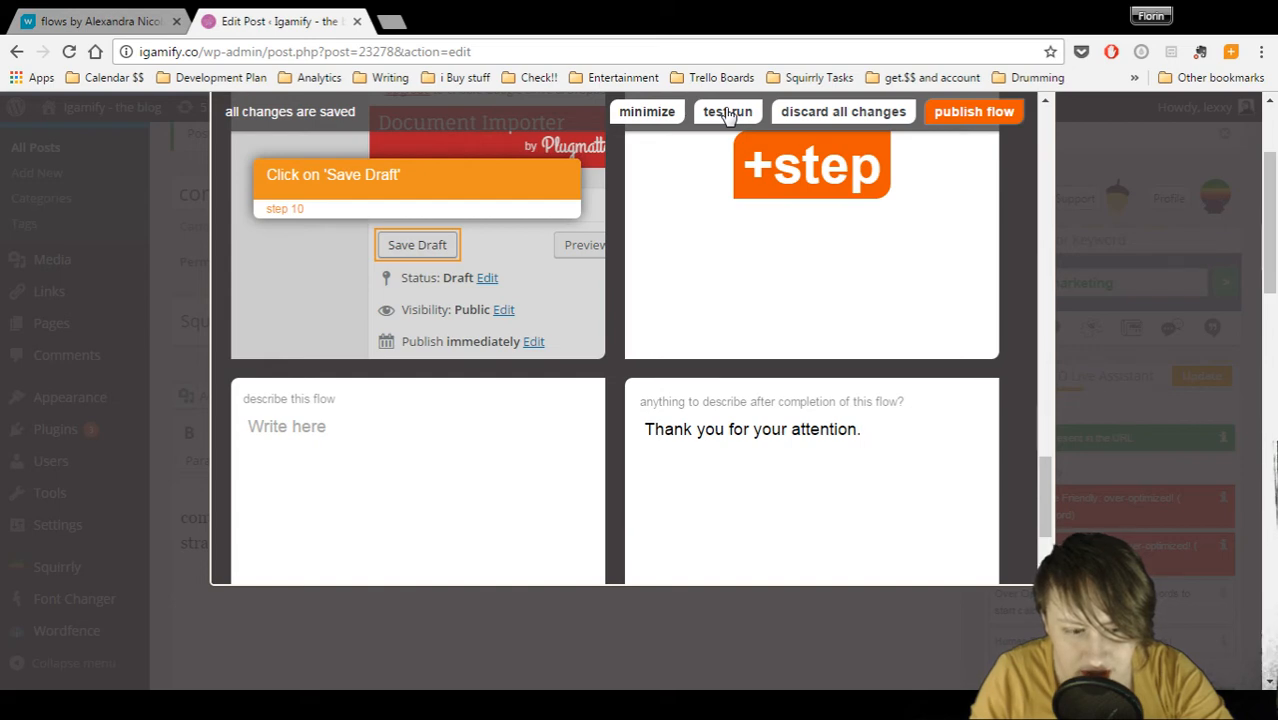
click(647, 112)
mouse_move(1207, 114)
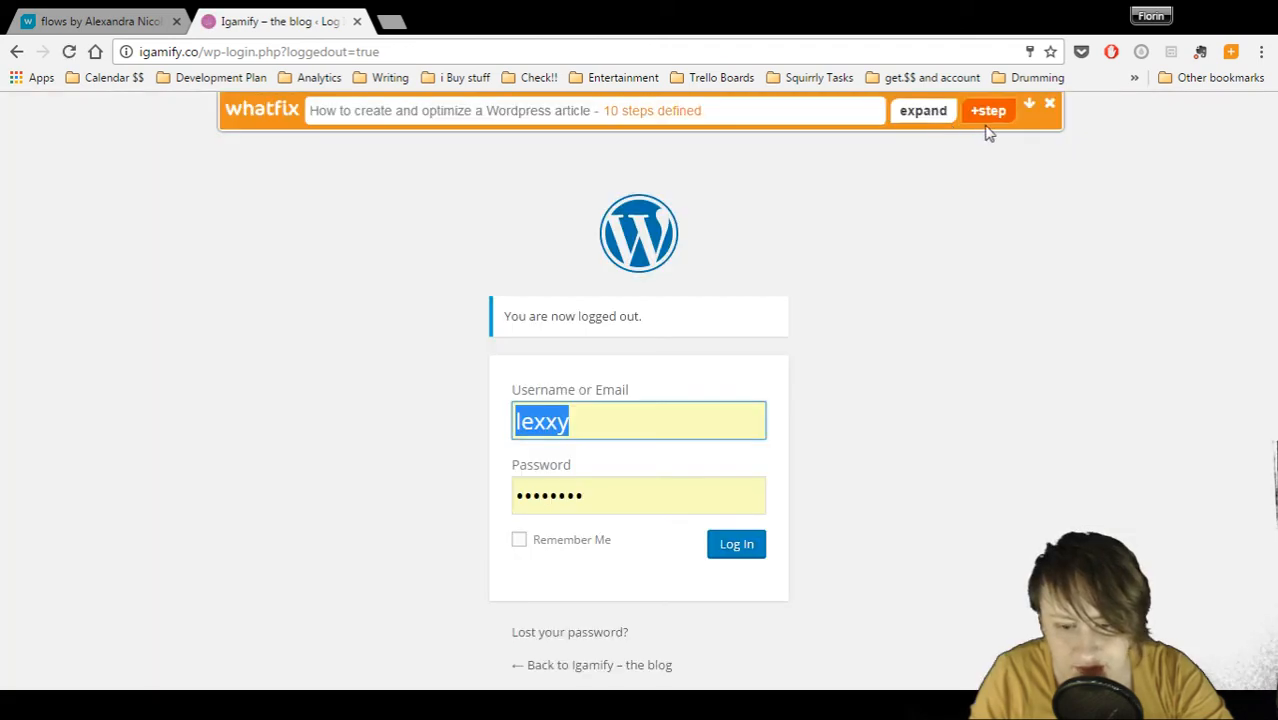
click(935, 121)
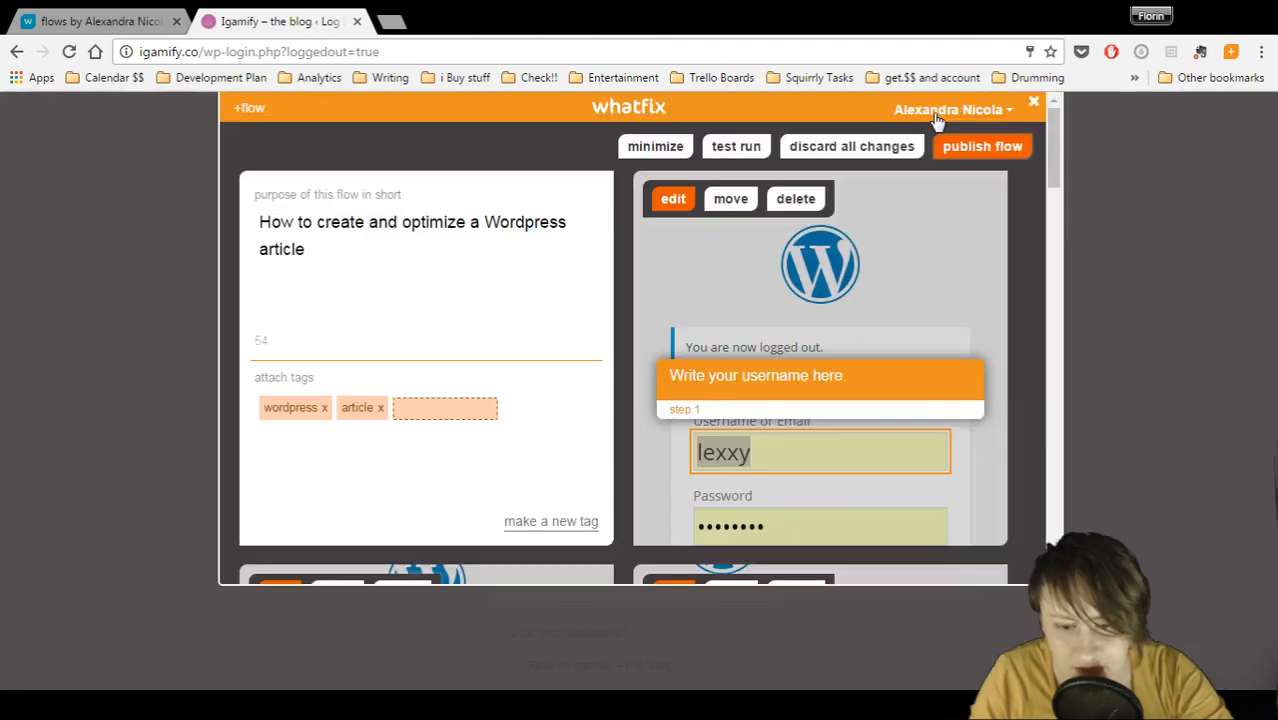
click(726, 146)
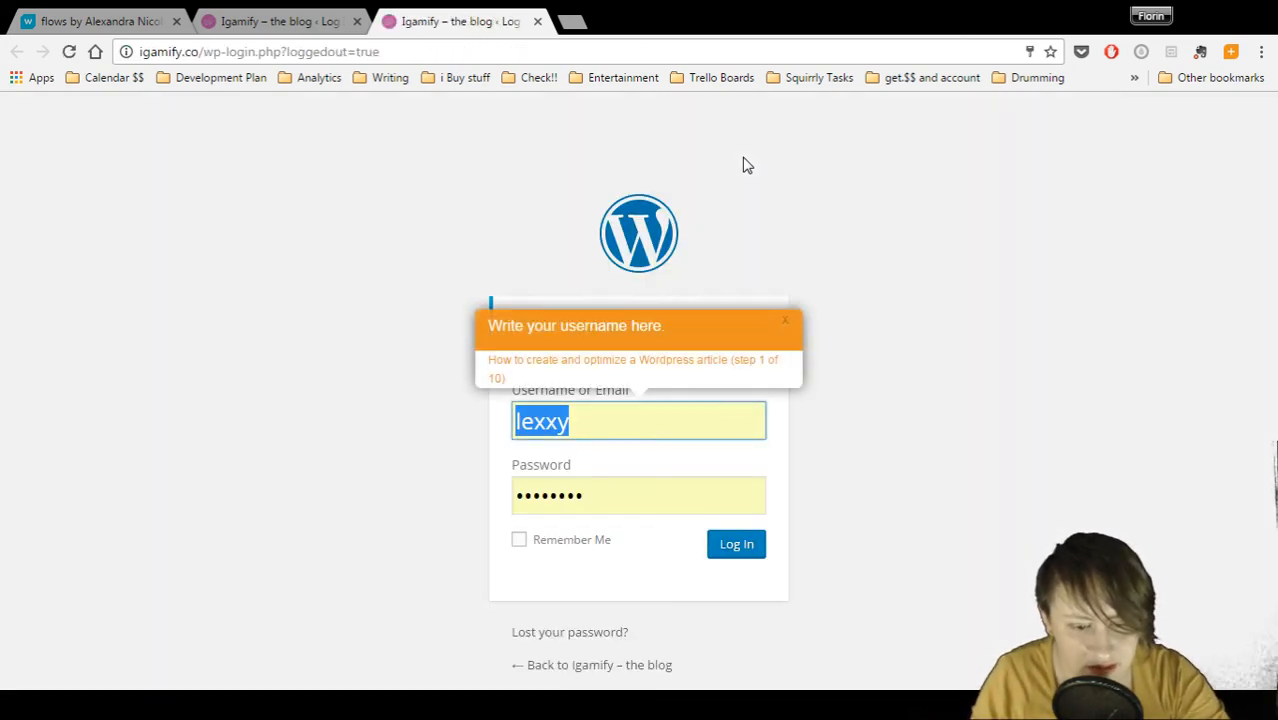
Follow the test run through logging in with the prefilled credentials and adding a new post
click(655, 498)
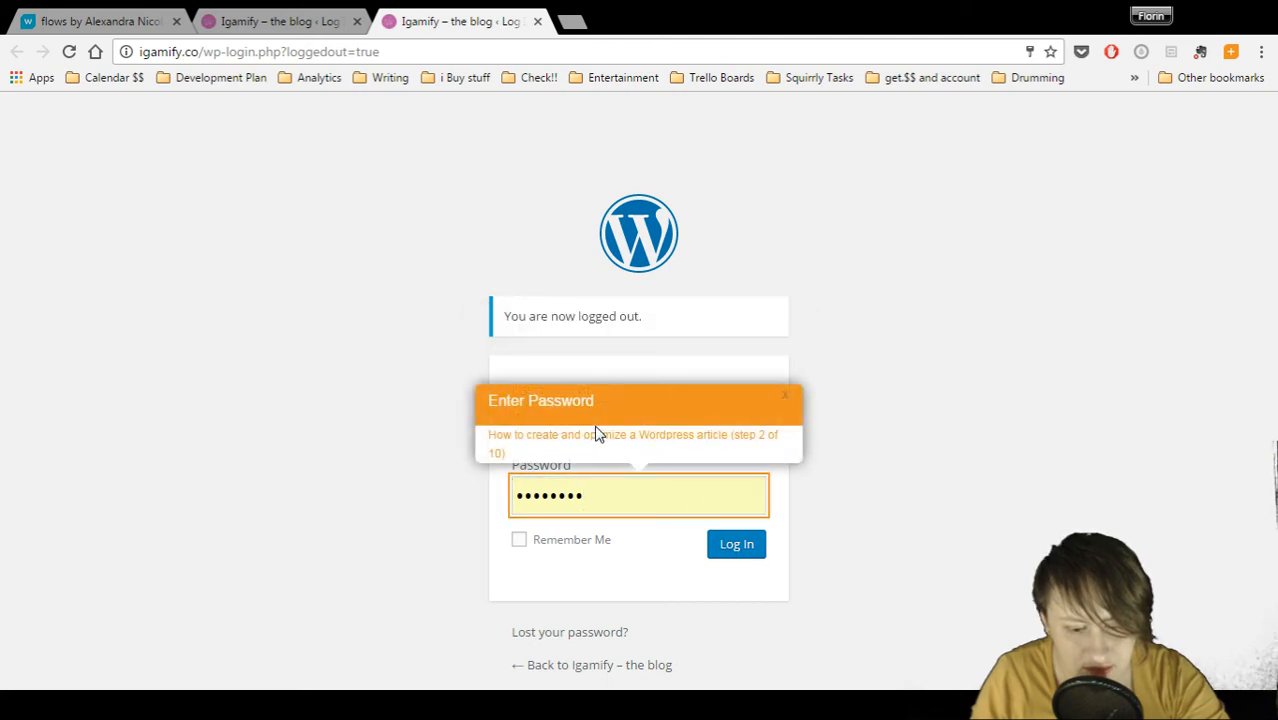
click(605, 486)
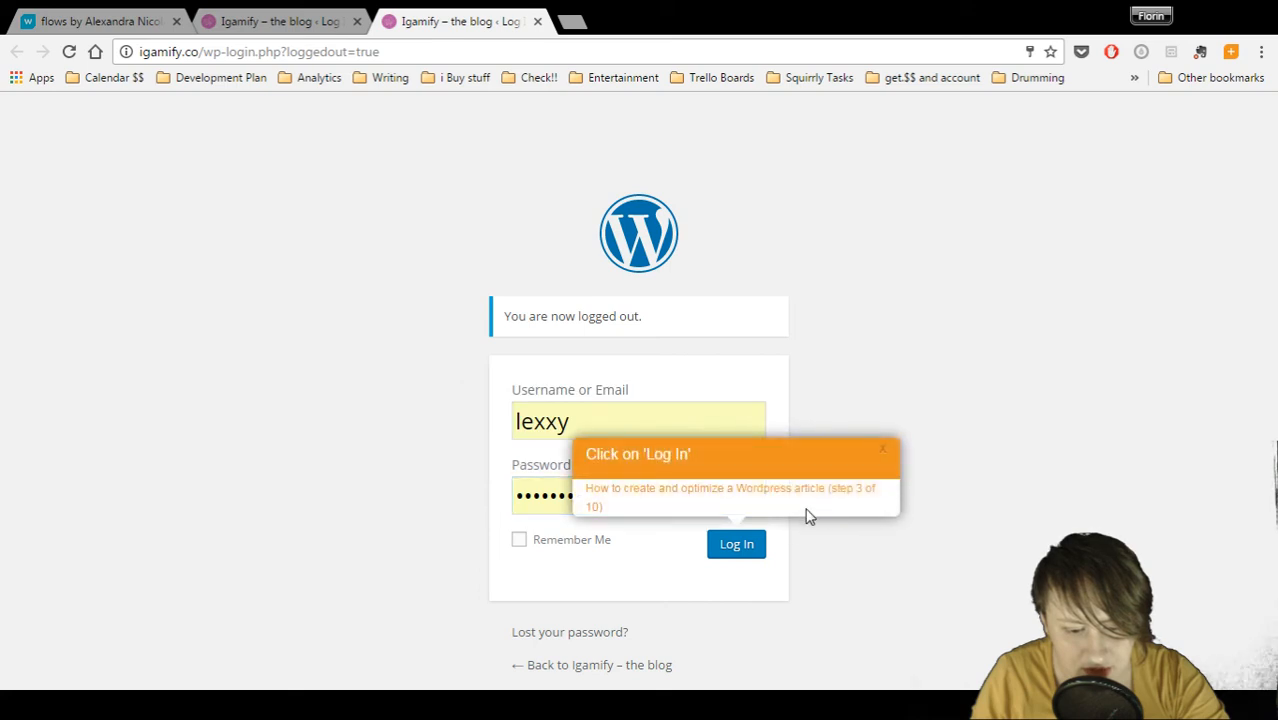
click(737, 548)
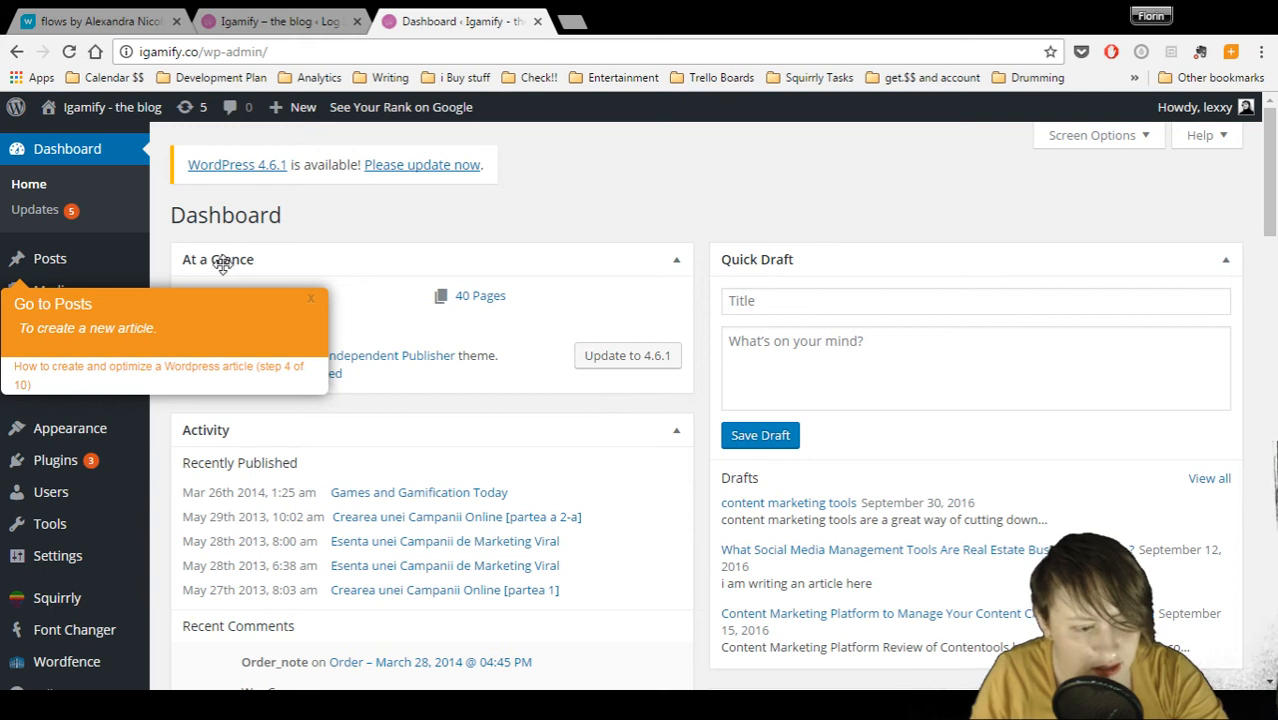
mouse_move(77, 260)
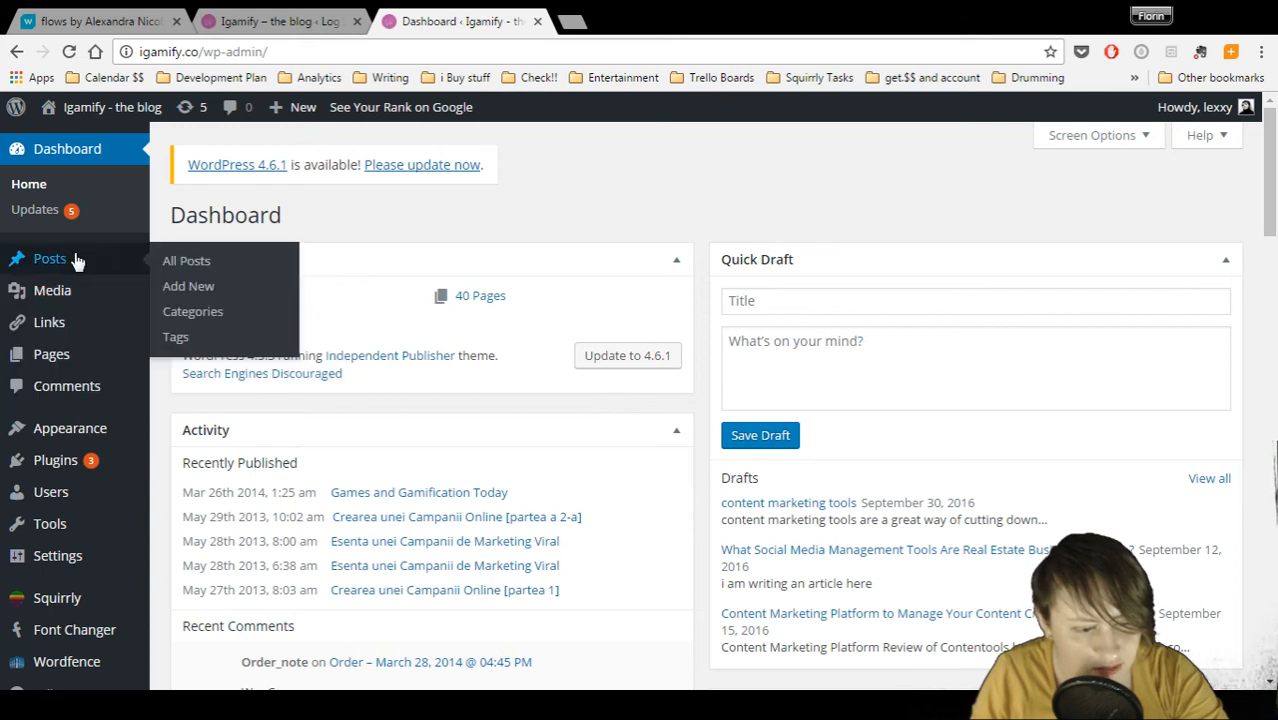
click(190, 288)
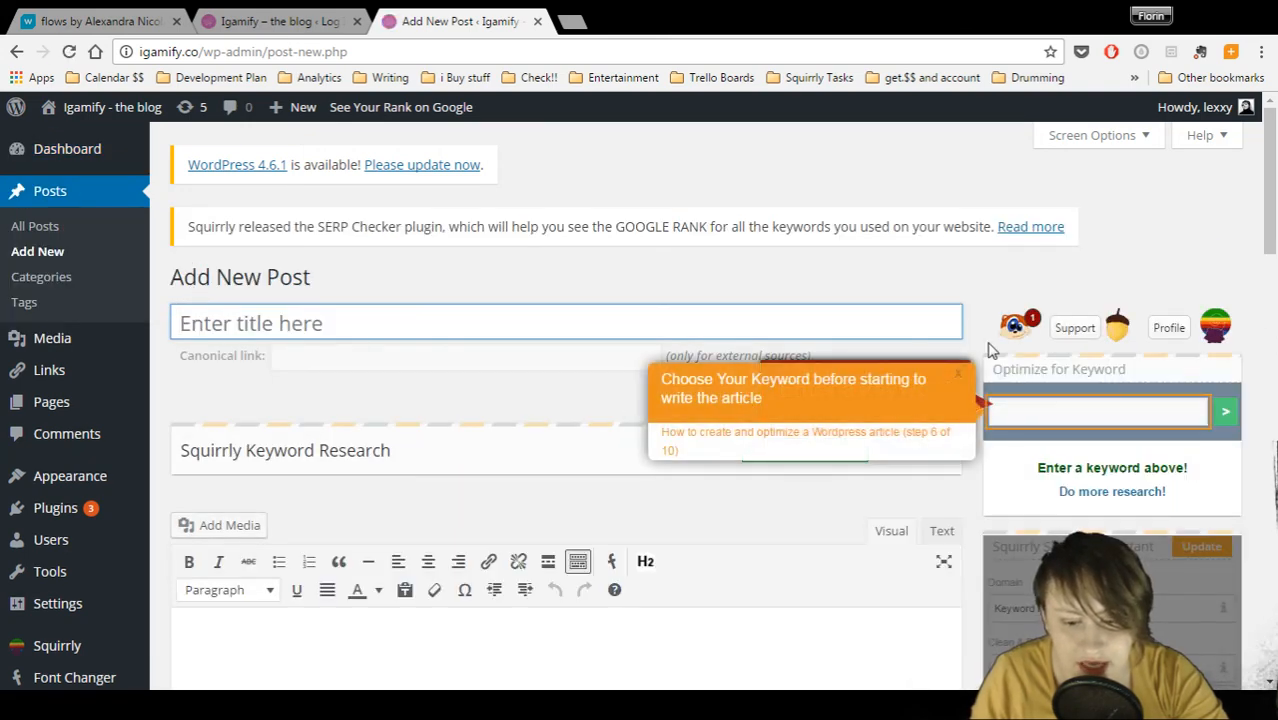
Choose "content marketing" as the keyword to optimize the new post for, using the matching suggestion
click(1049, 418)
text(co)
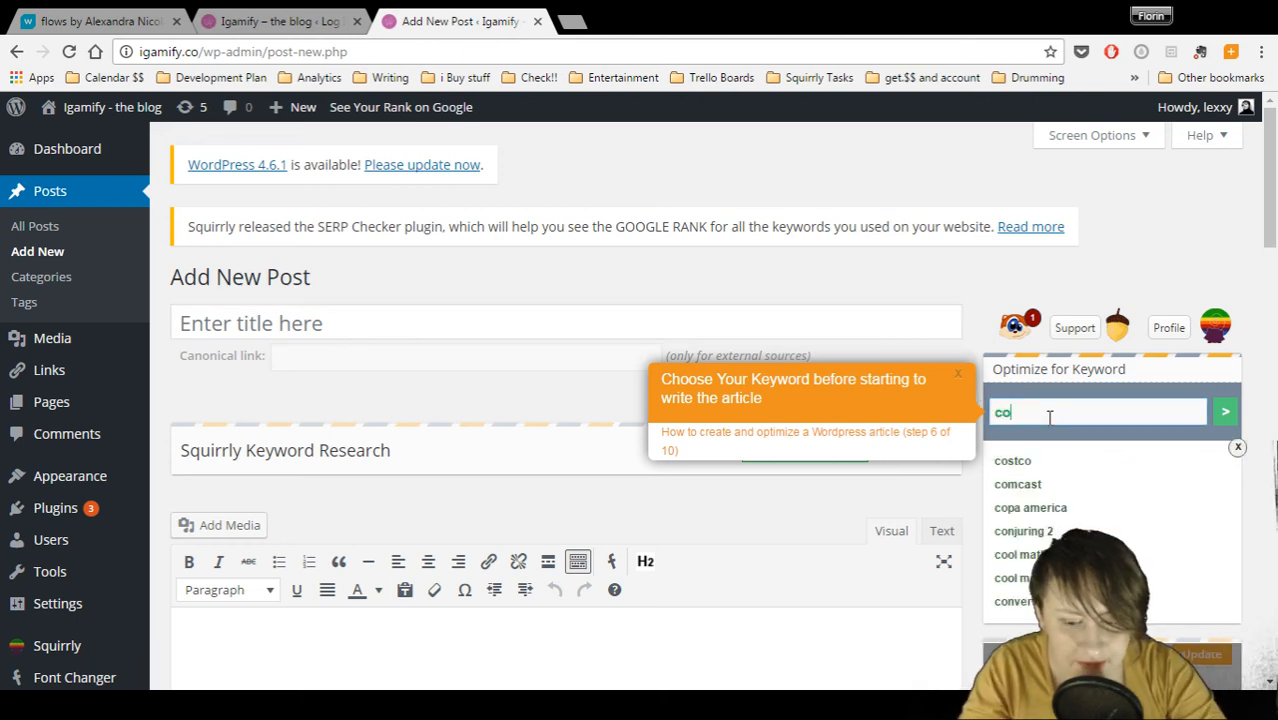
text(ntent m)
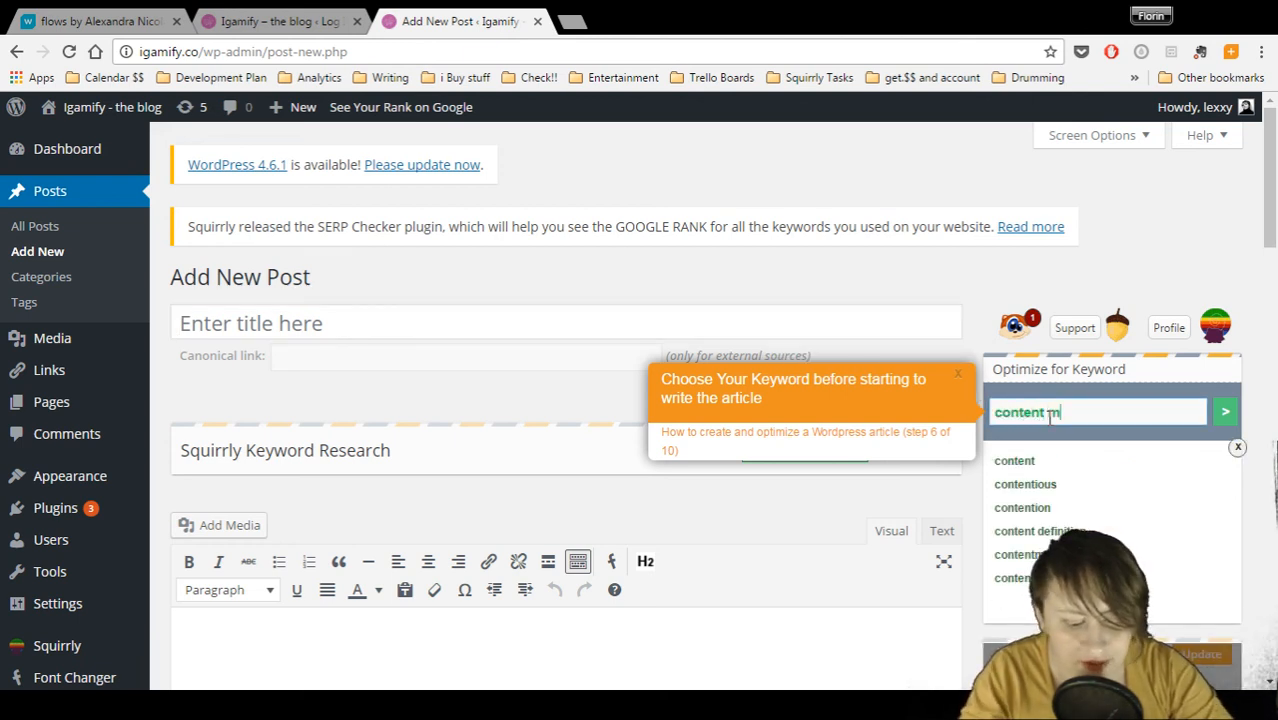
text(arketing)
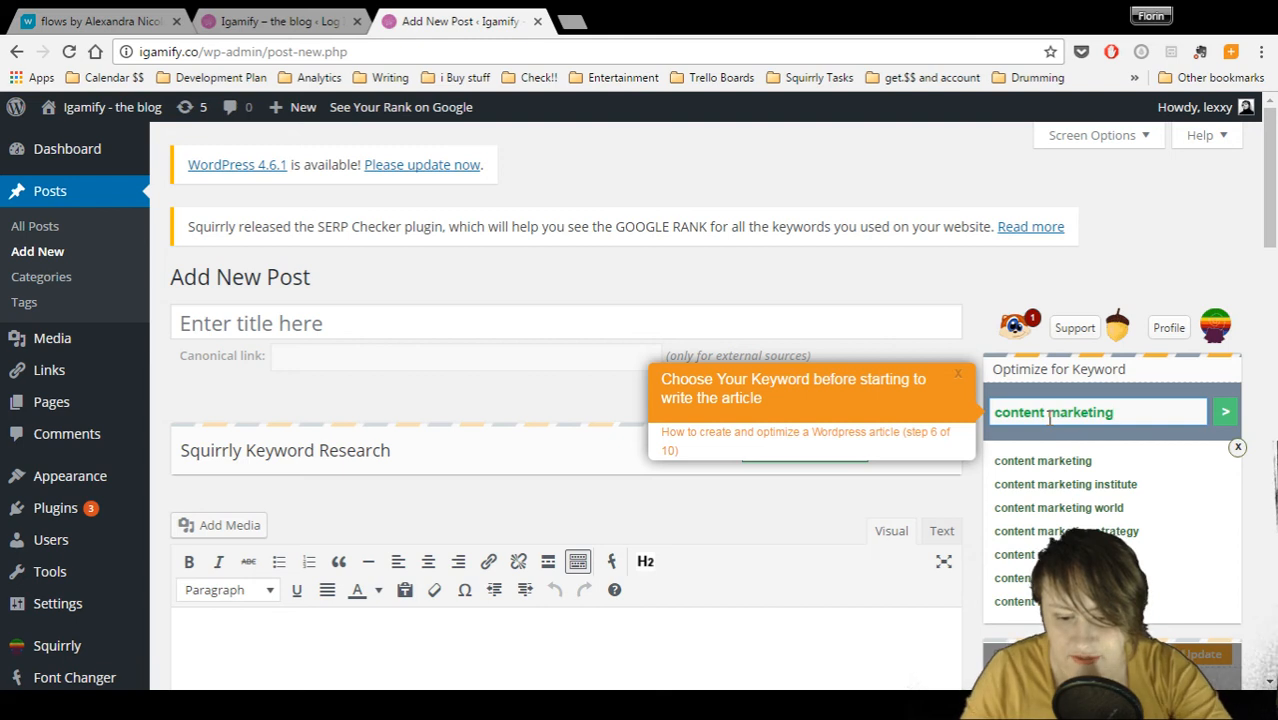
click(1045, 460)
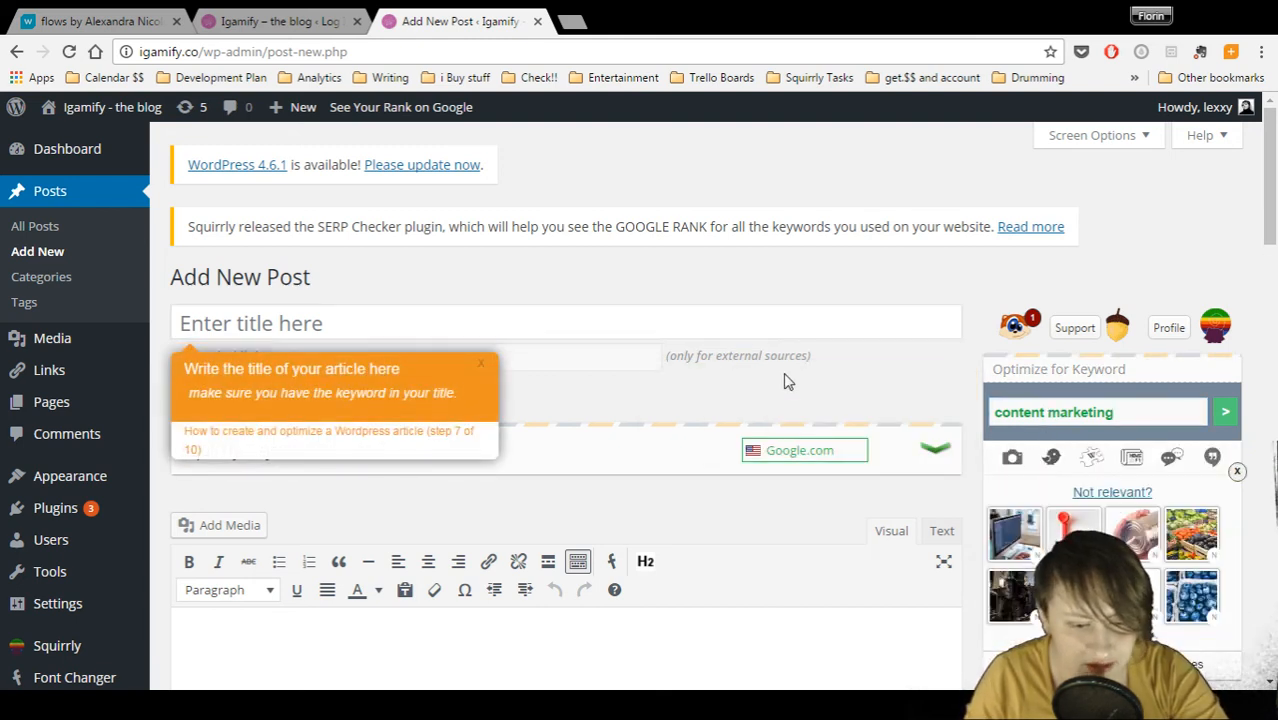
Title the new post "content marketing tools for our team"
click(489, 319)
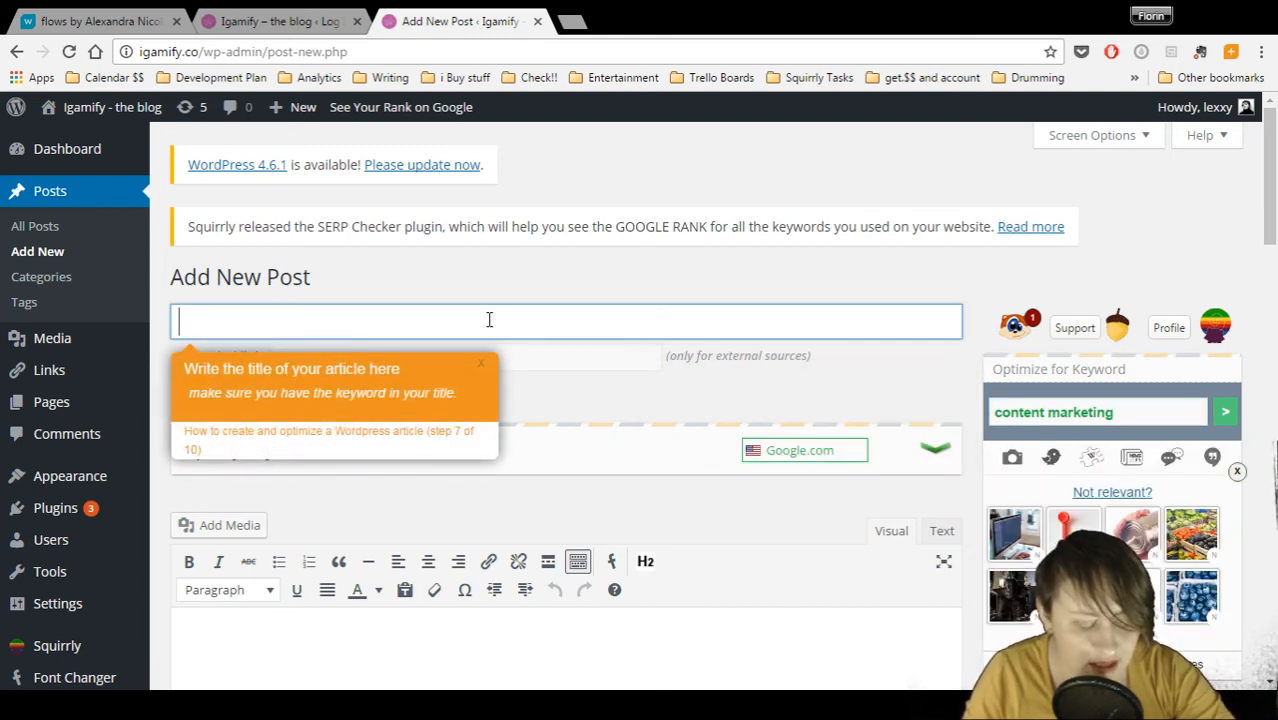
text(content ma)
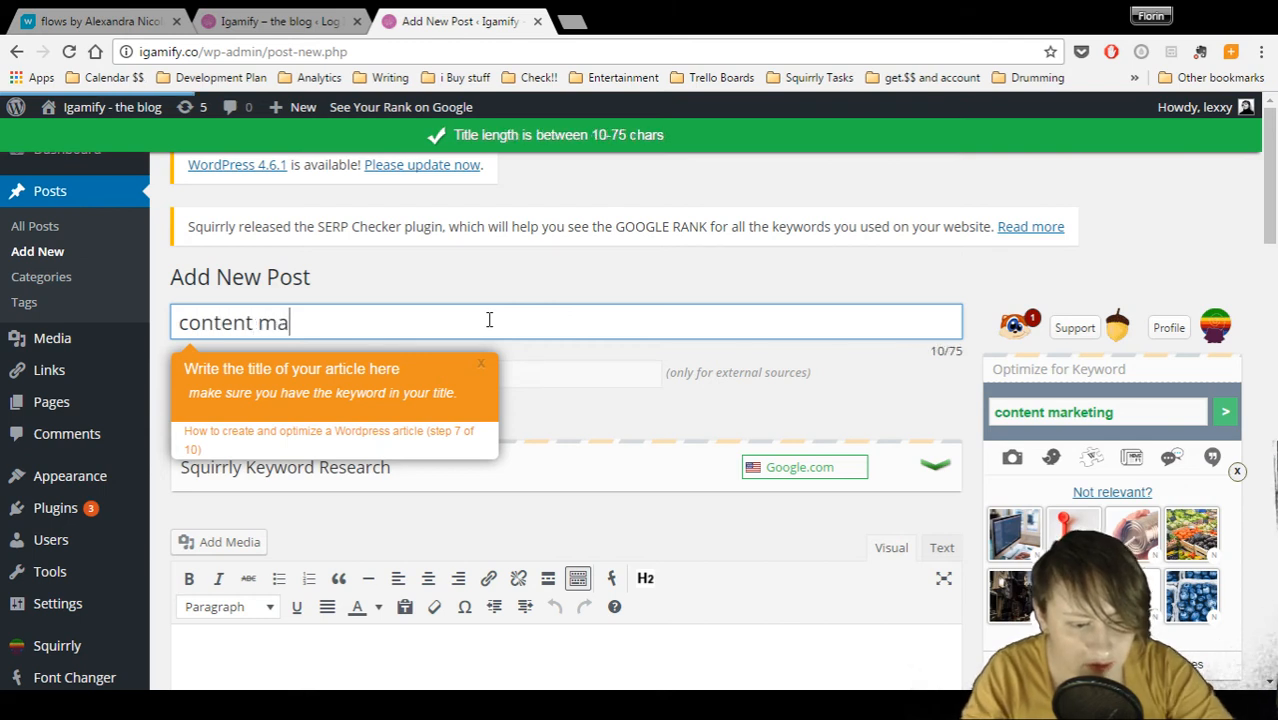
text(rketing tools)
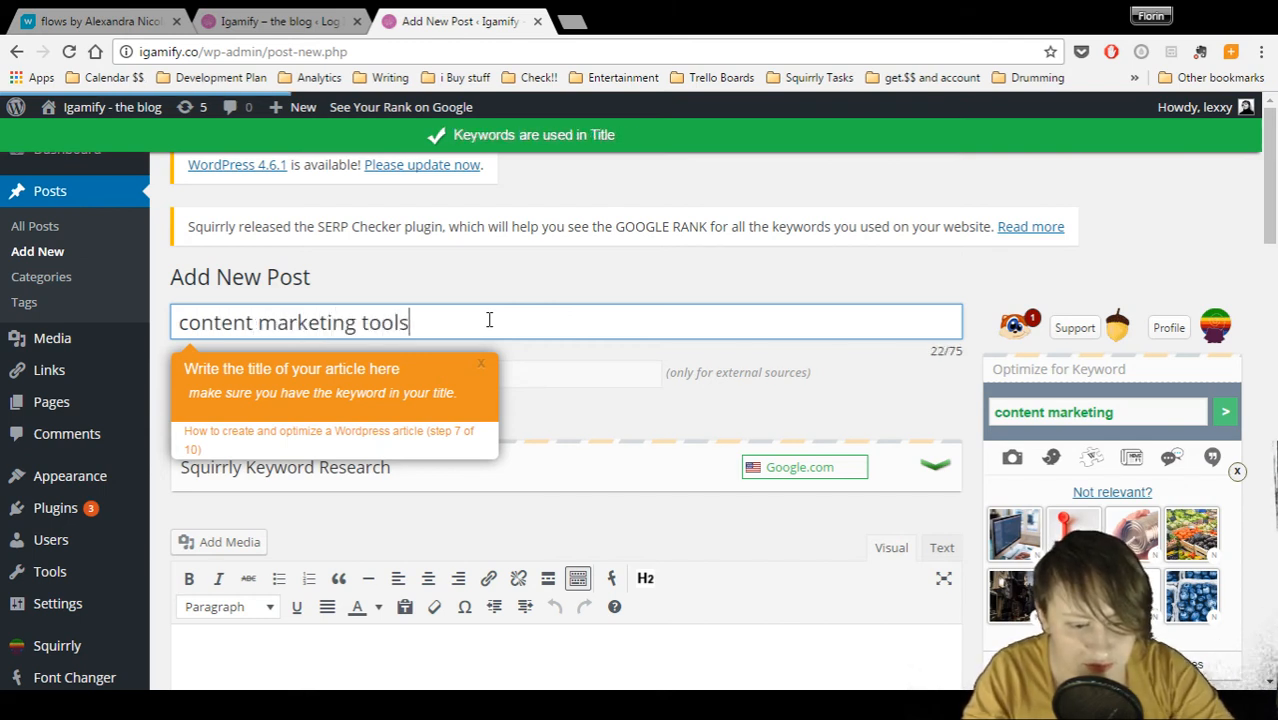
text( for our team)
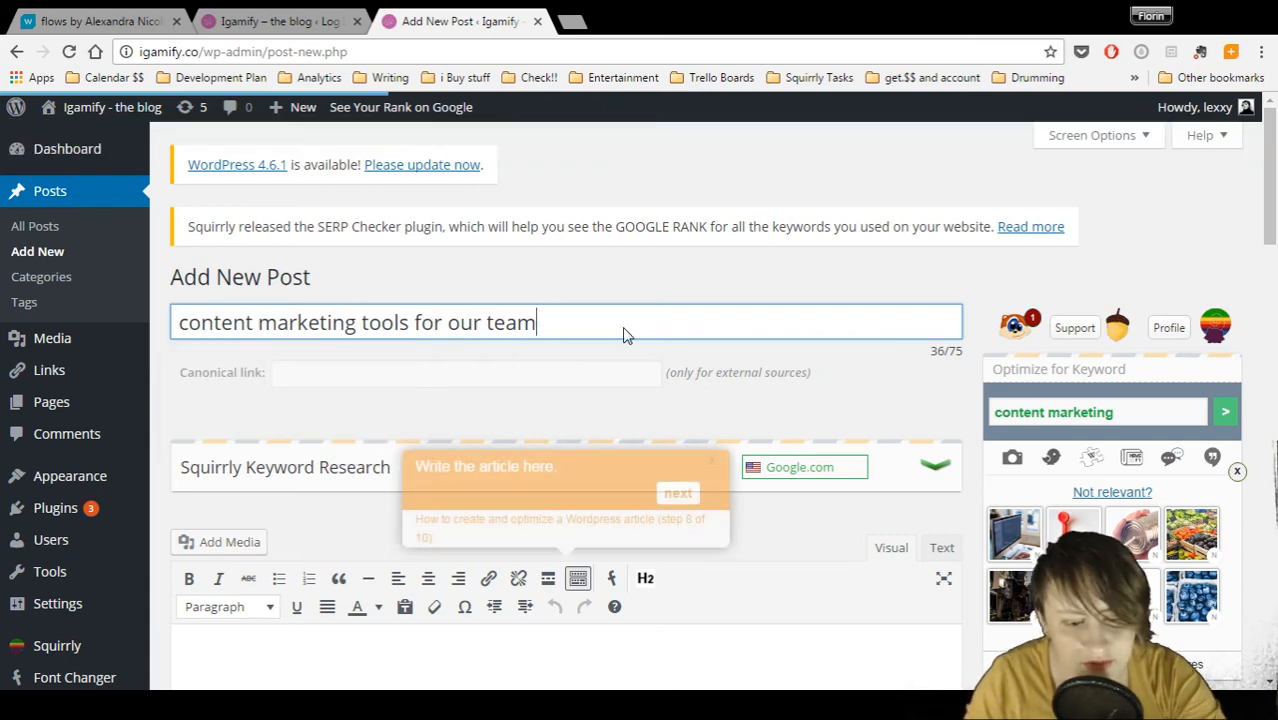
Write the article body: "the article goes here. it's going to be about the content marketing tools our team is using."
scroll(683, 328, down, 3)
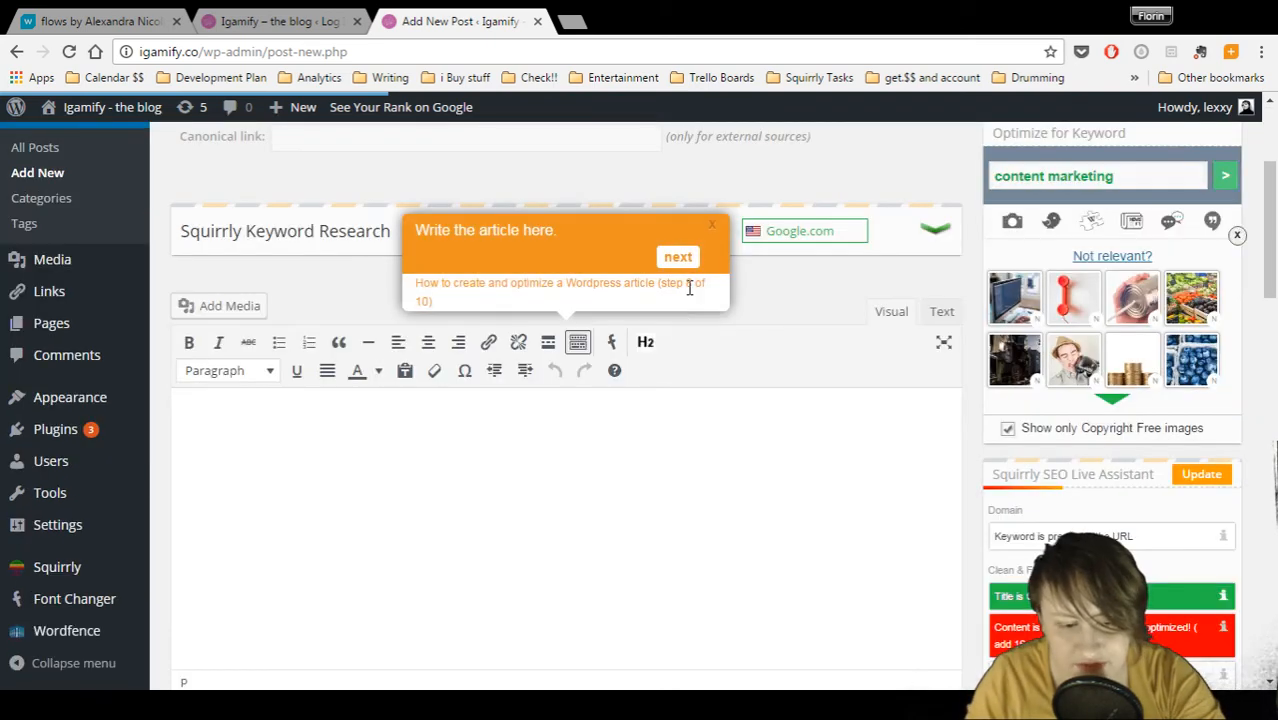
click(541, 477)
text(the )
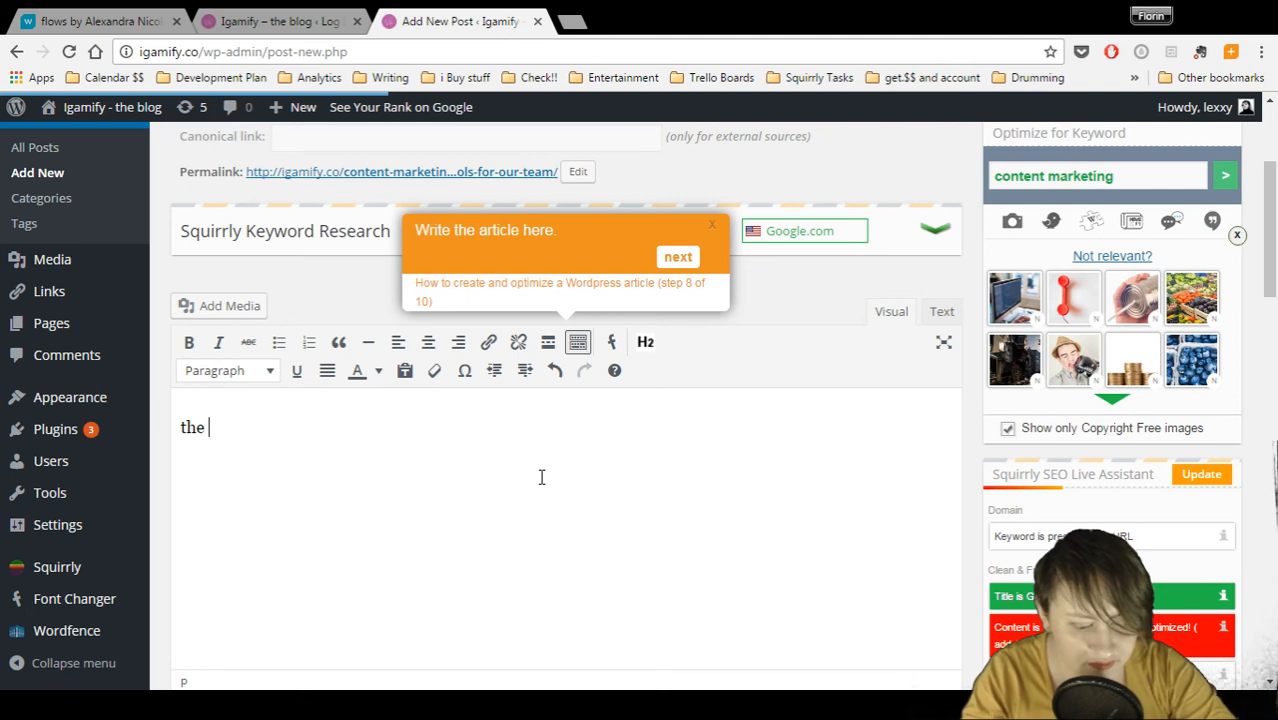
text(article)
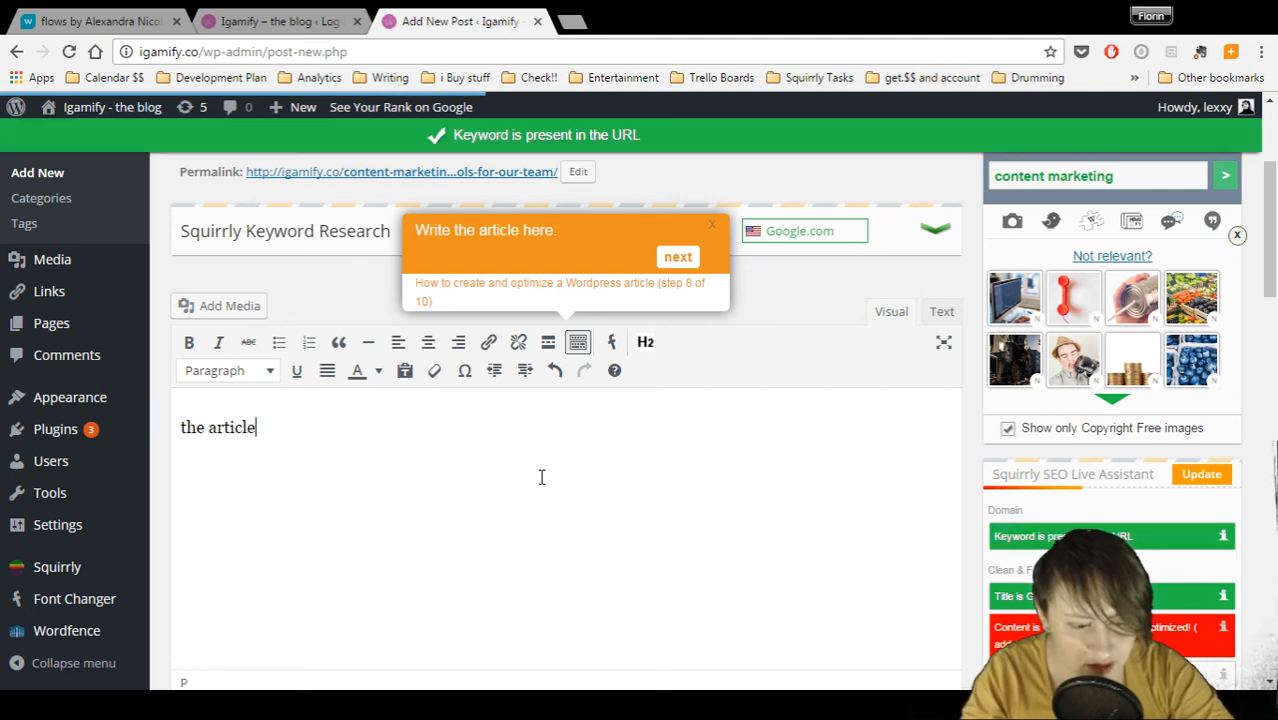
text( goes here it's going)
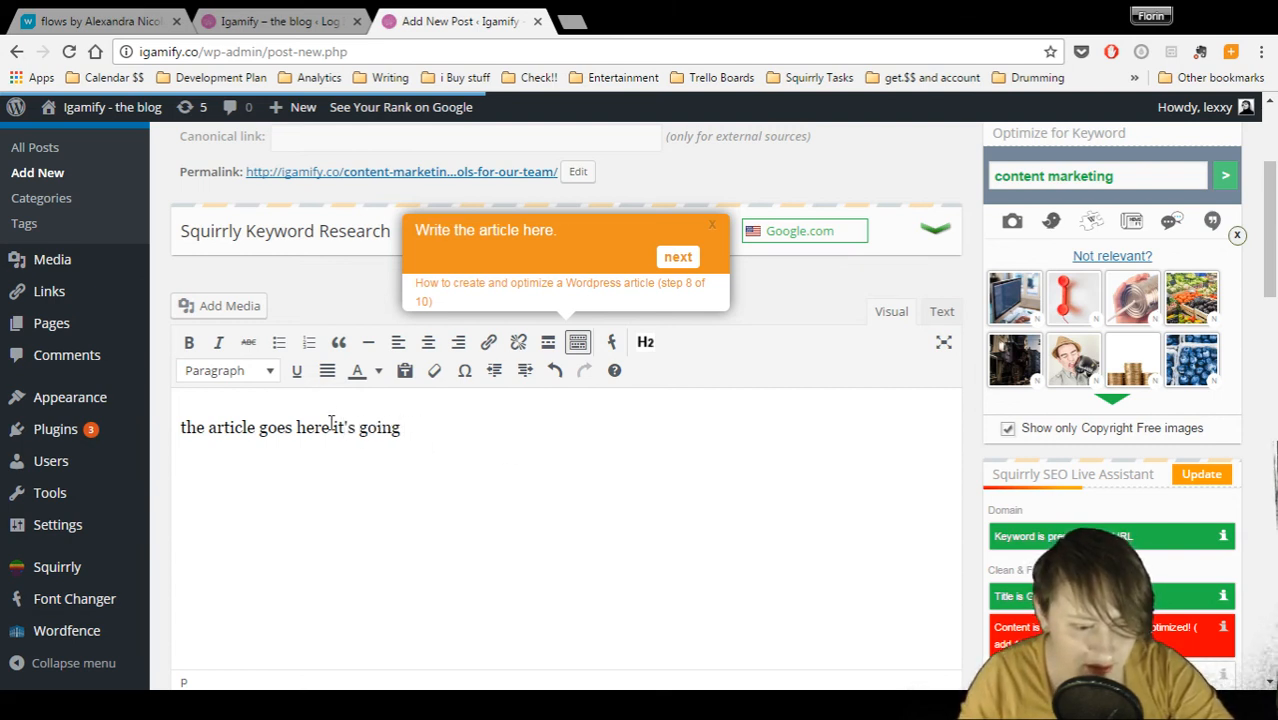
text(.)
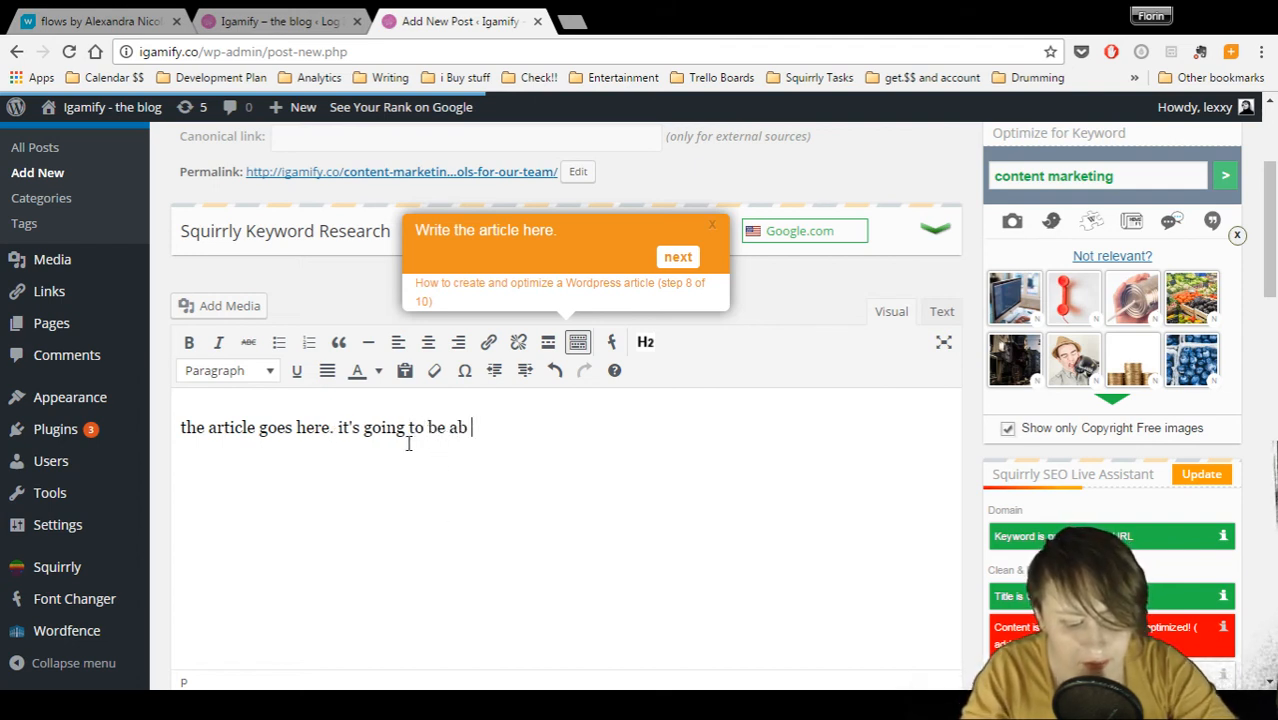
key(BackSpace)
key(BackSpace)
text(ut)
key(BackSpace)
key(BackSpace)
key(BackSpace)
text(out the )
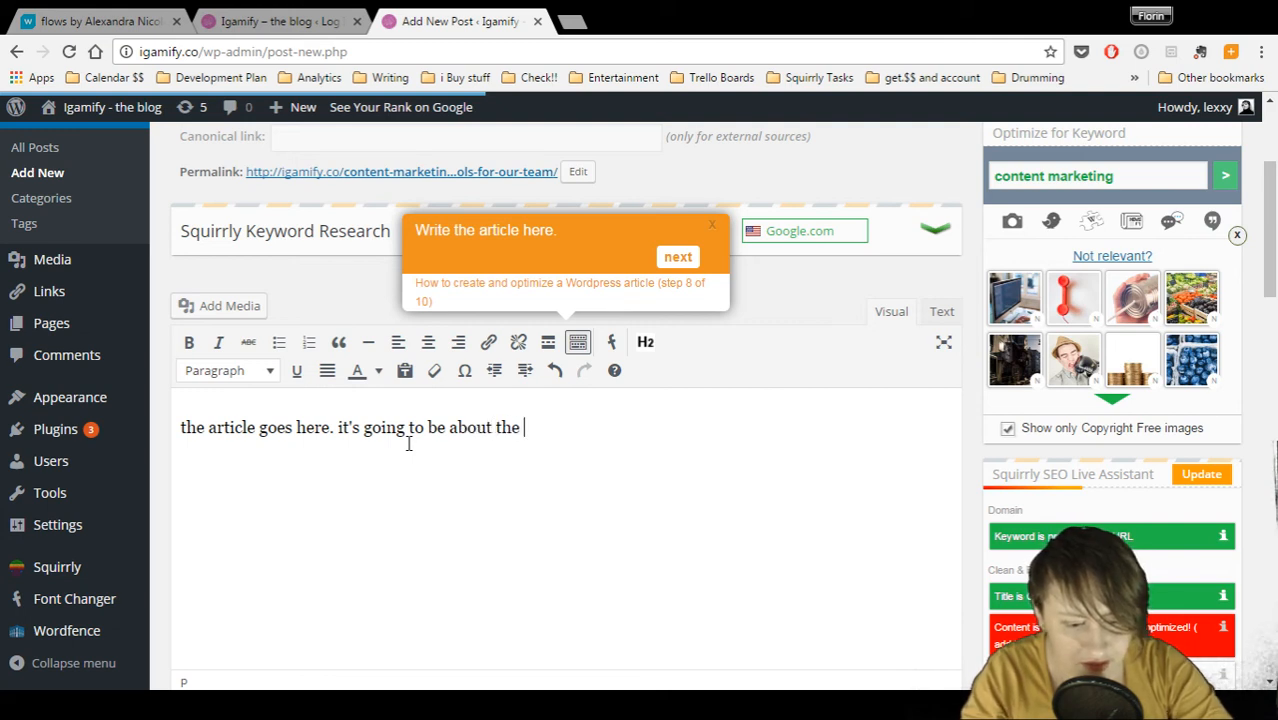
text(content marke)
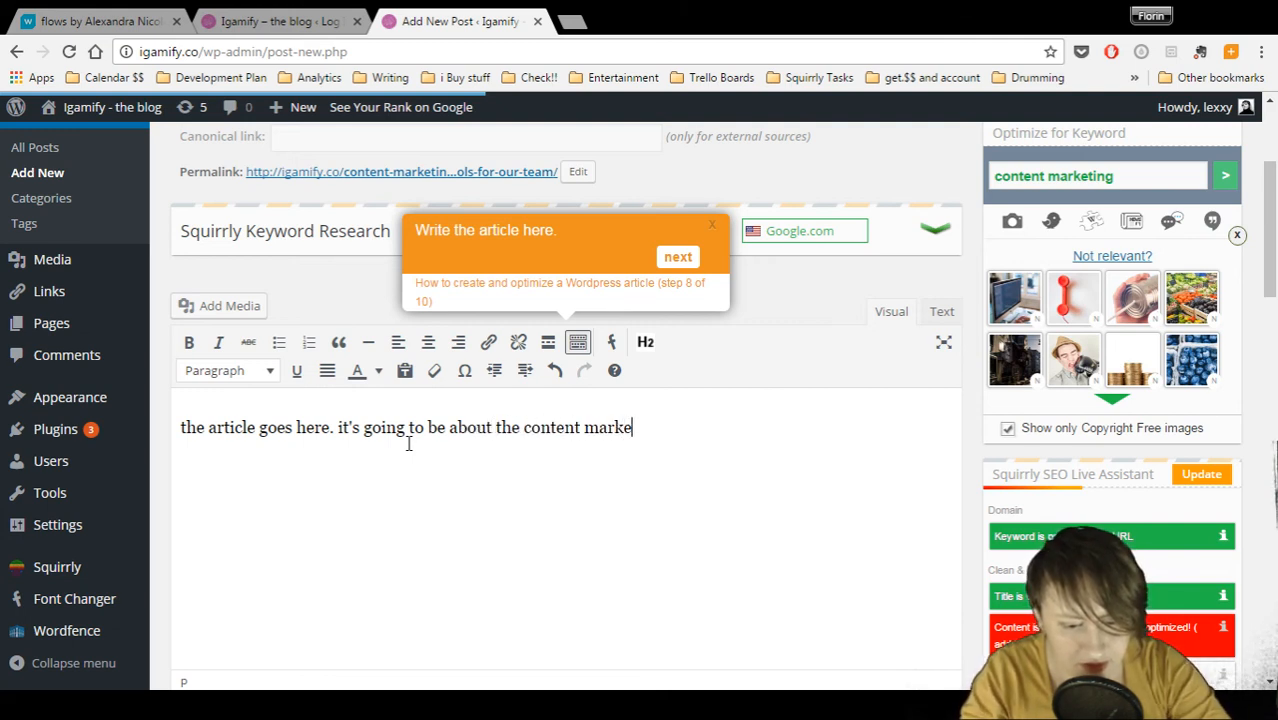
text(ting tools )
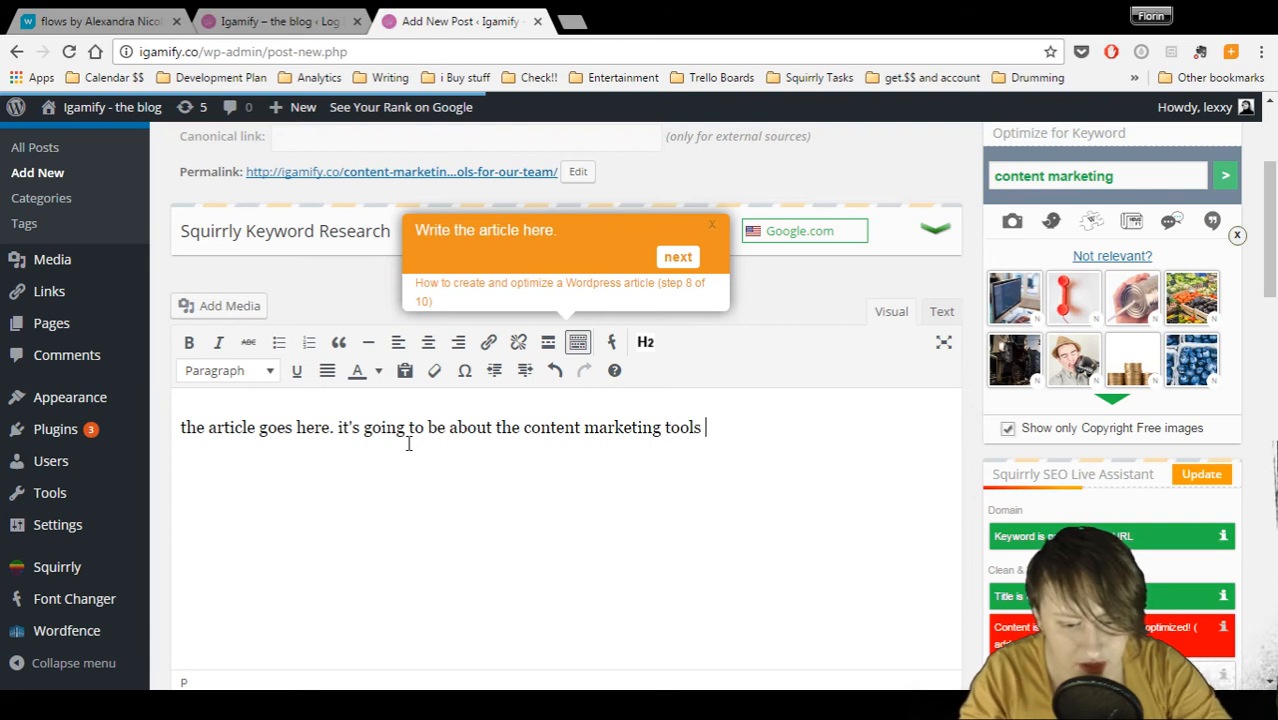
text(our team is usin)
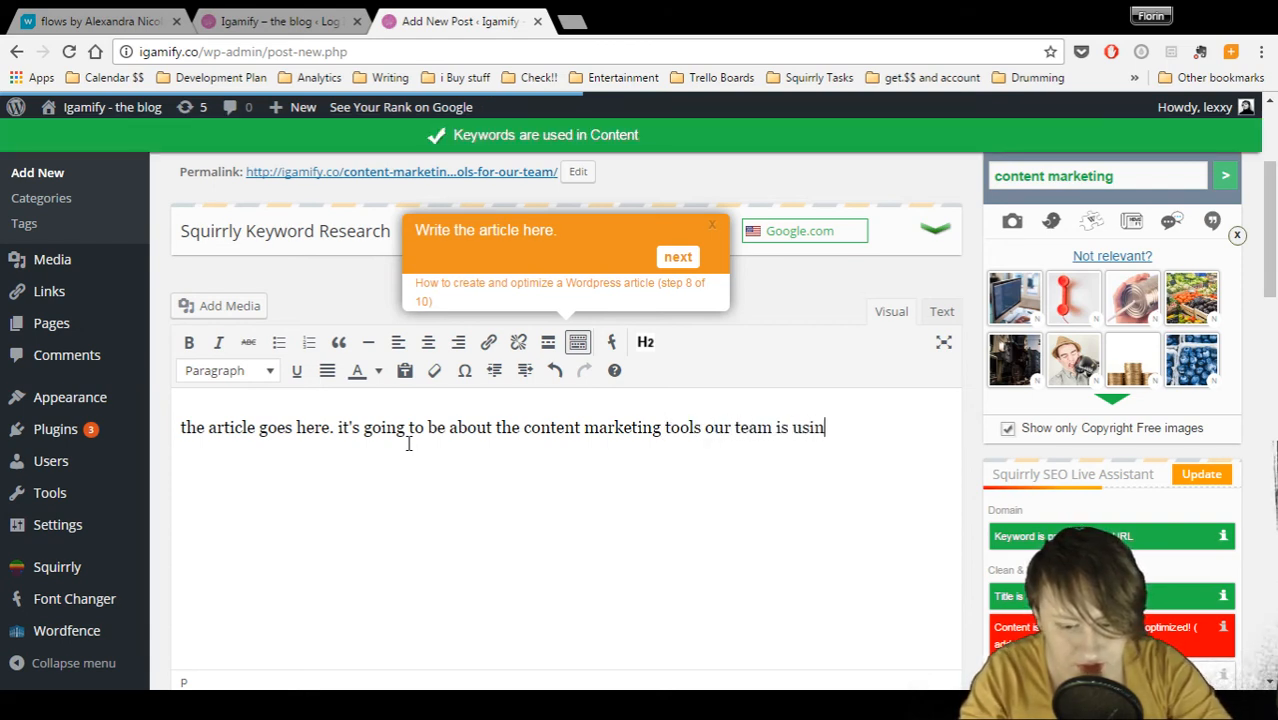
text(g.)
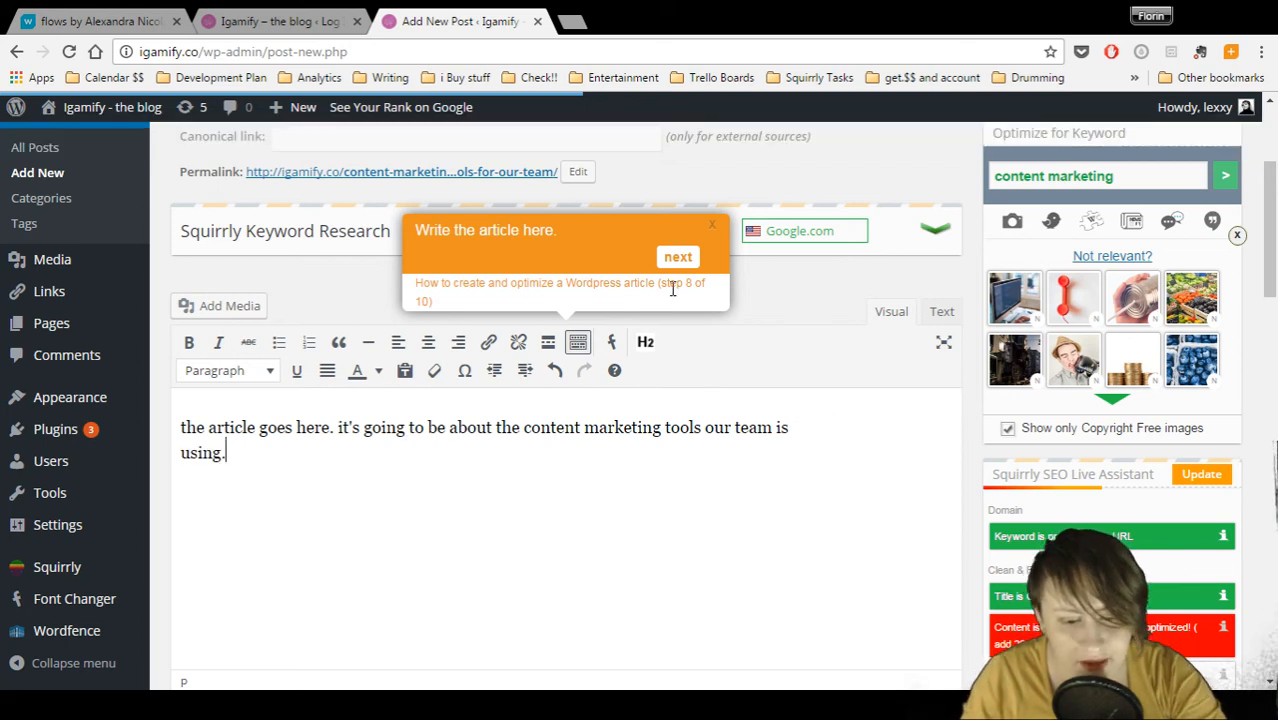
Follow the test run through the title check and saving the post as a draft, and dismiss the flow's closing message
click(678, 257)
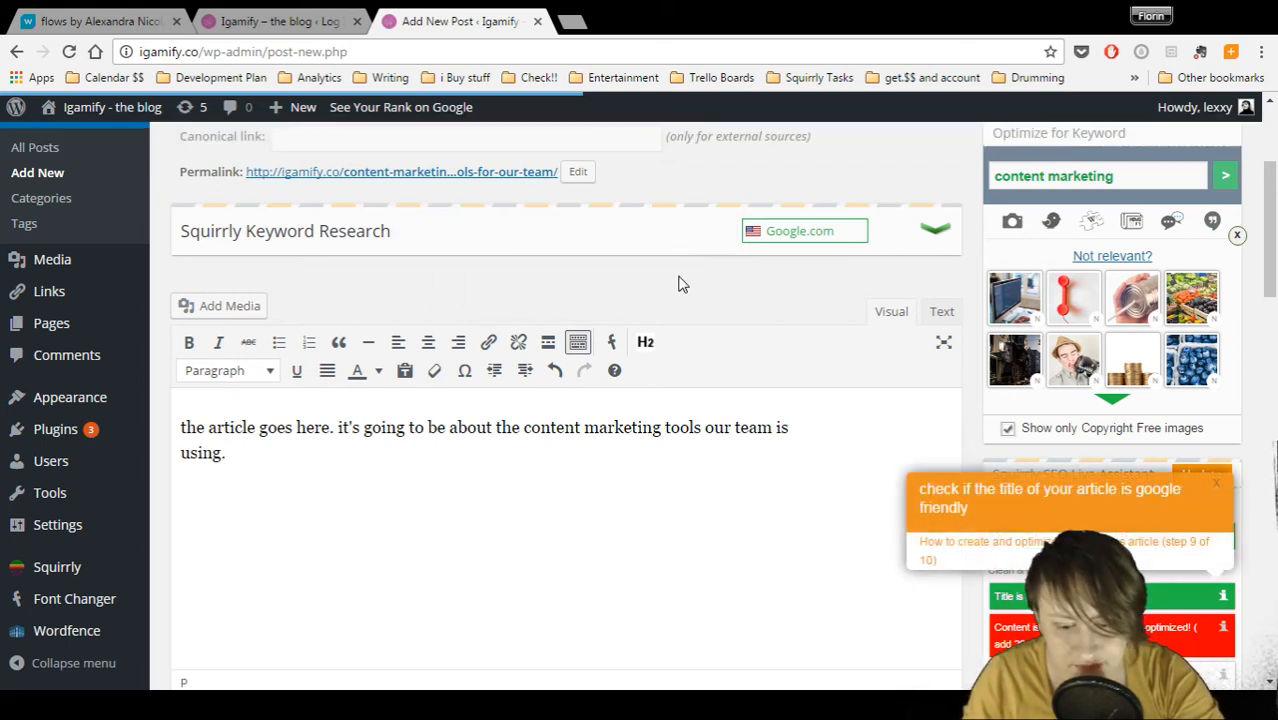
click(1134, 563)
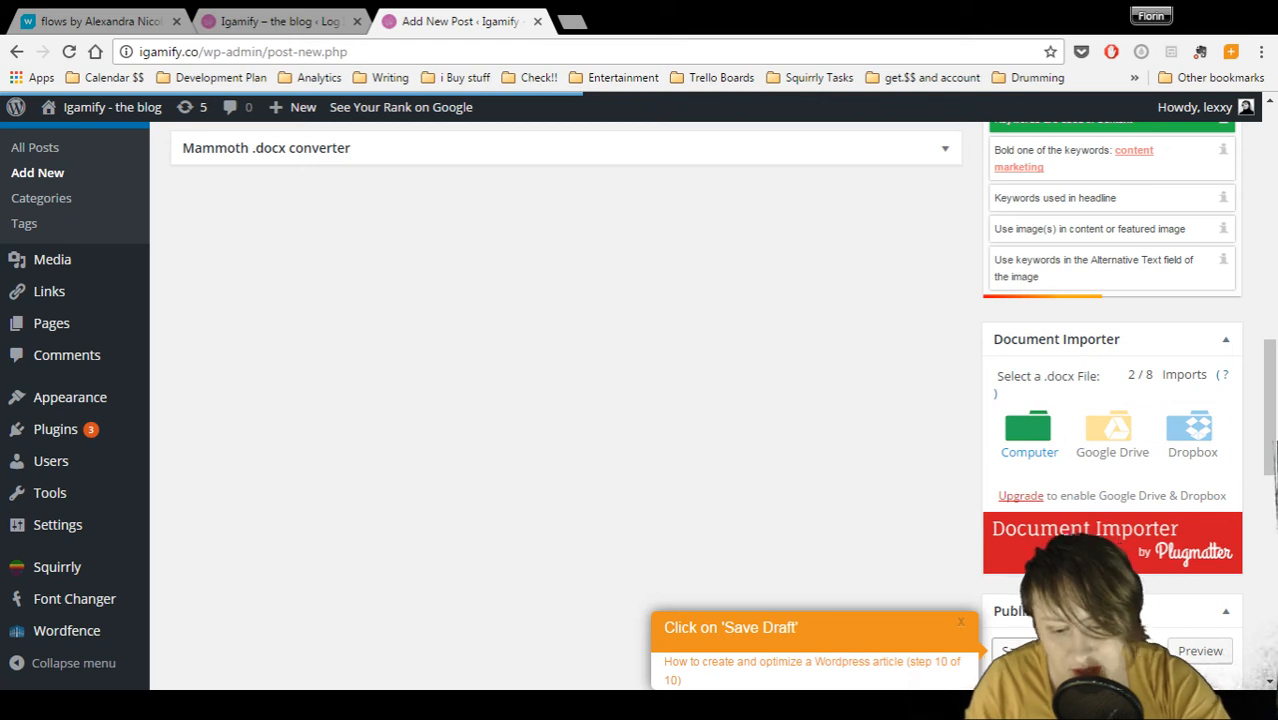
click(1031, 651)
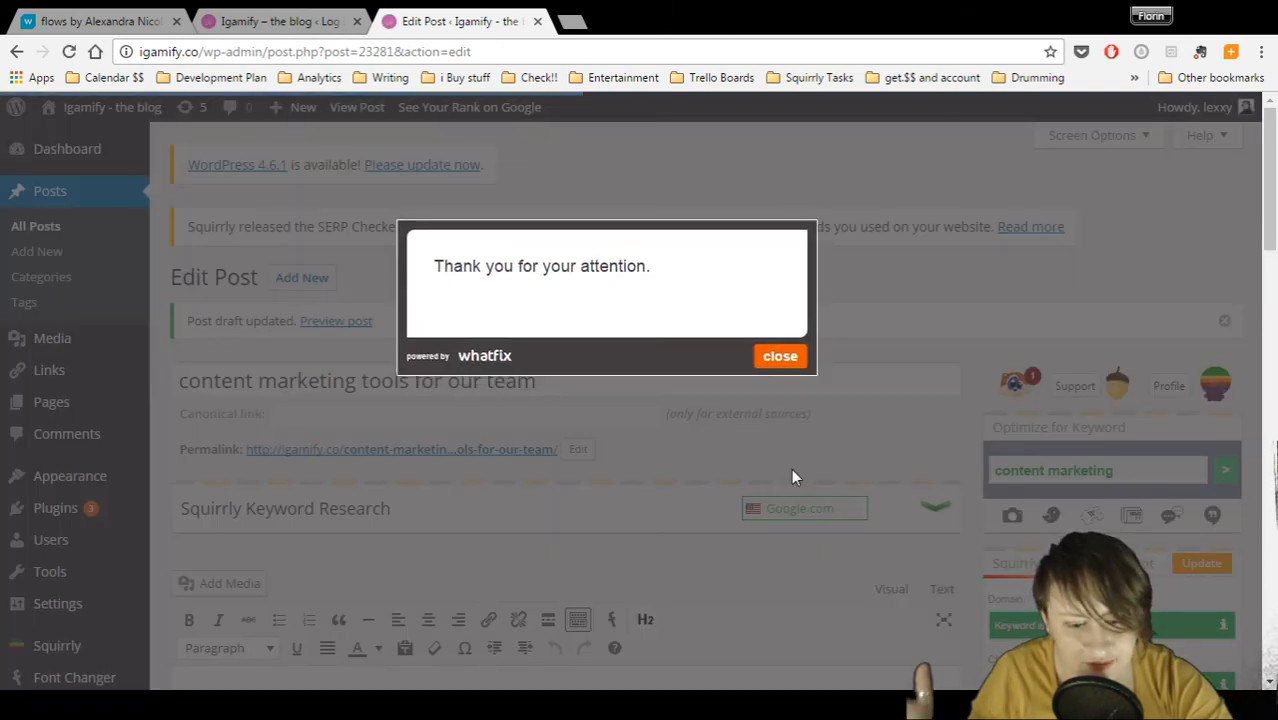
click(780, 357)
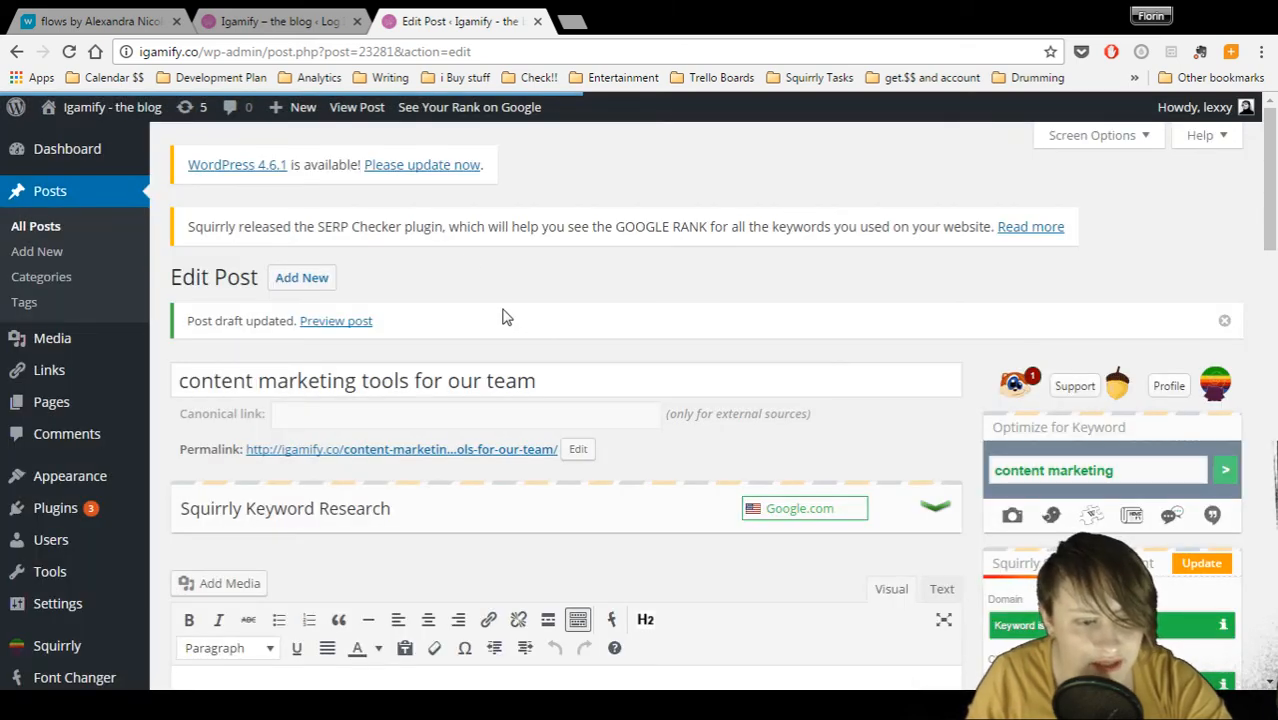
click(275, 20)
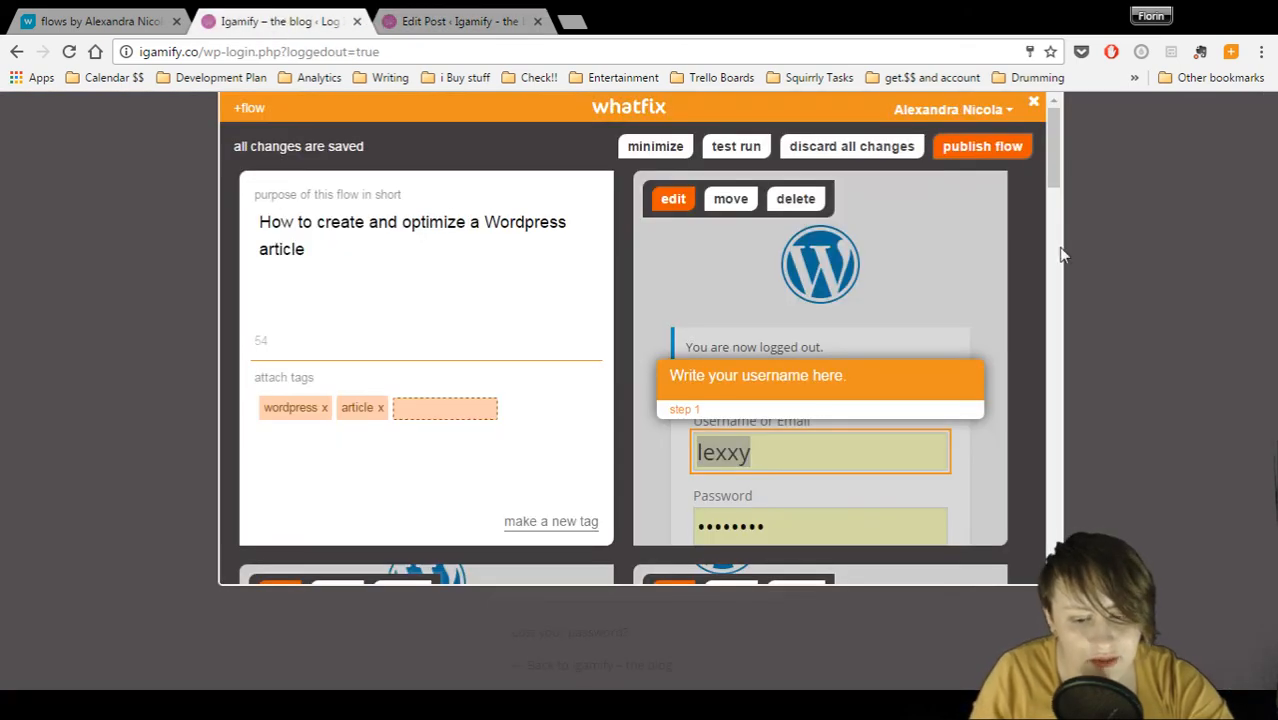
drag(1054, 165, 1050, 537)
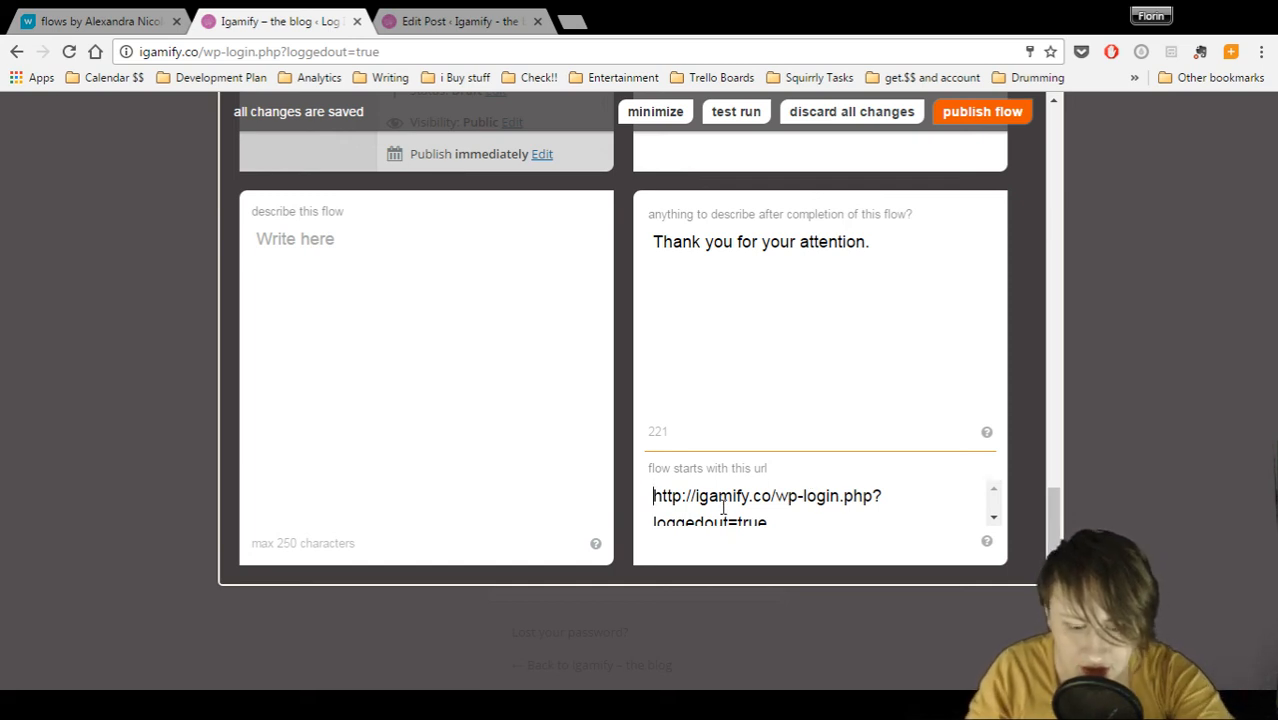
text({)
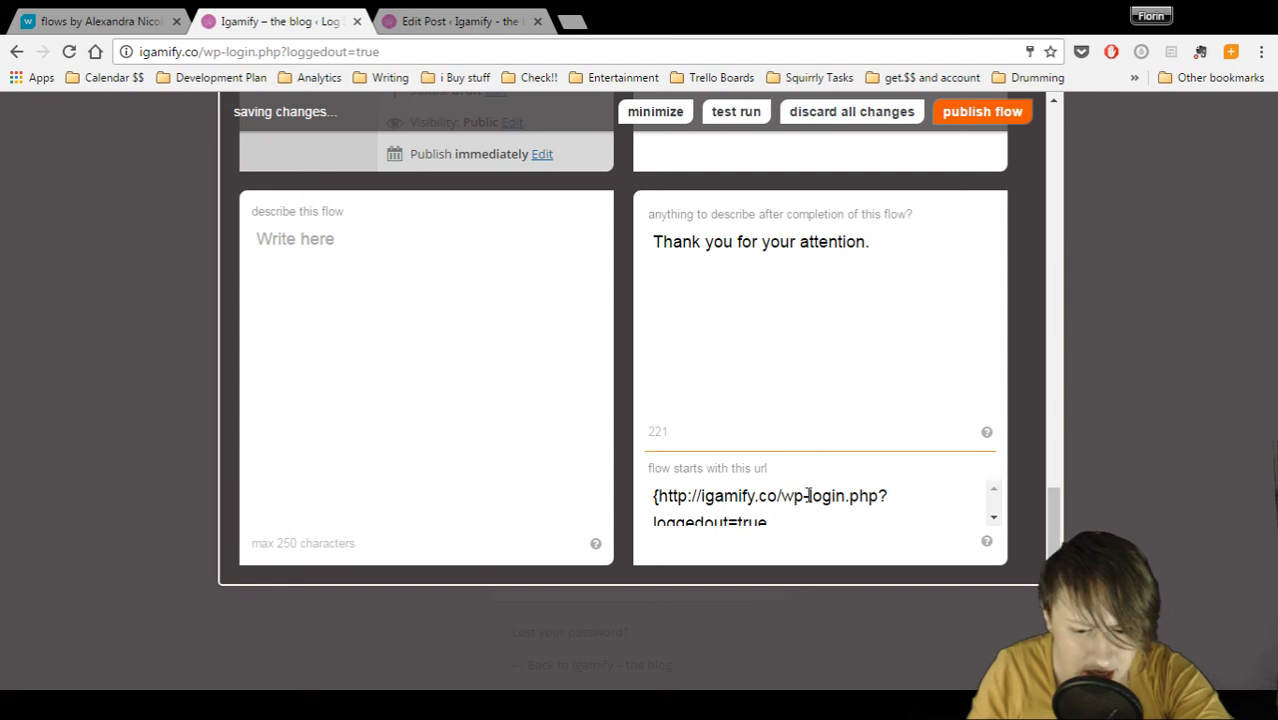
click(781, 496)
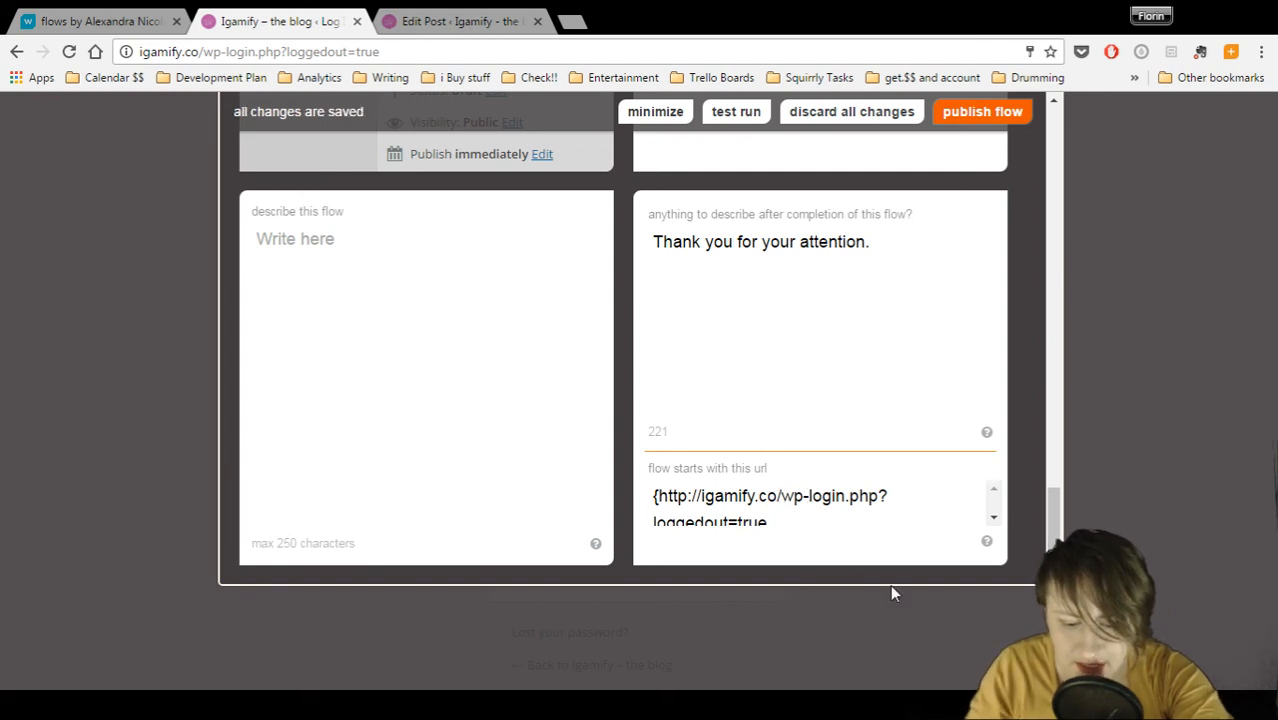
text(})
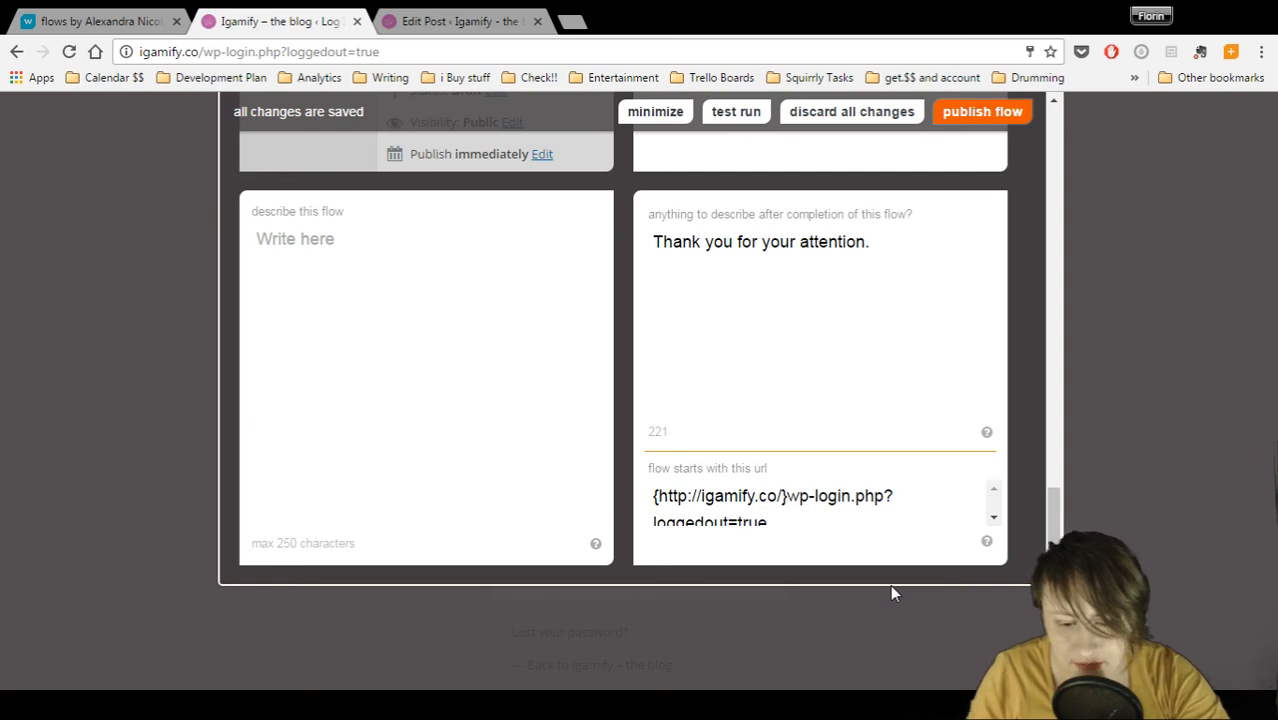
key(BackSpace)
key(Left)
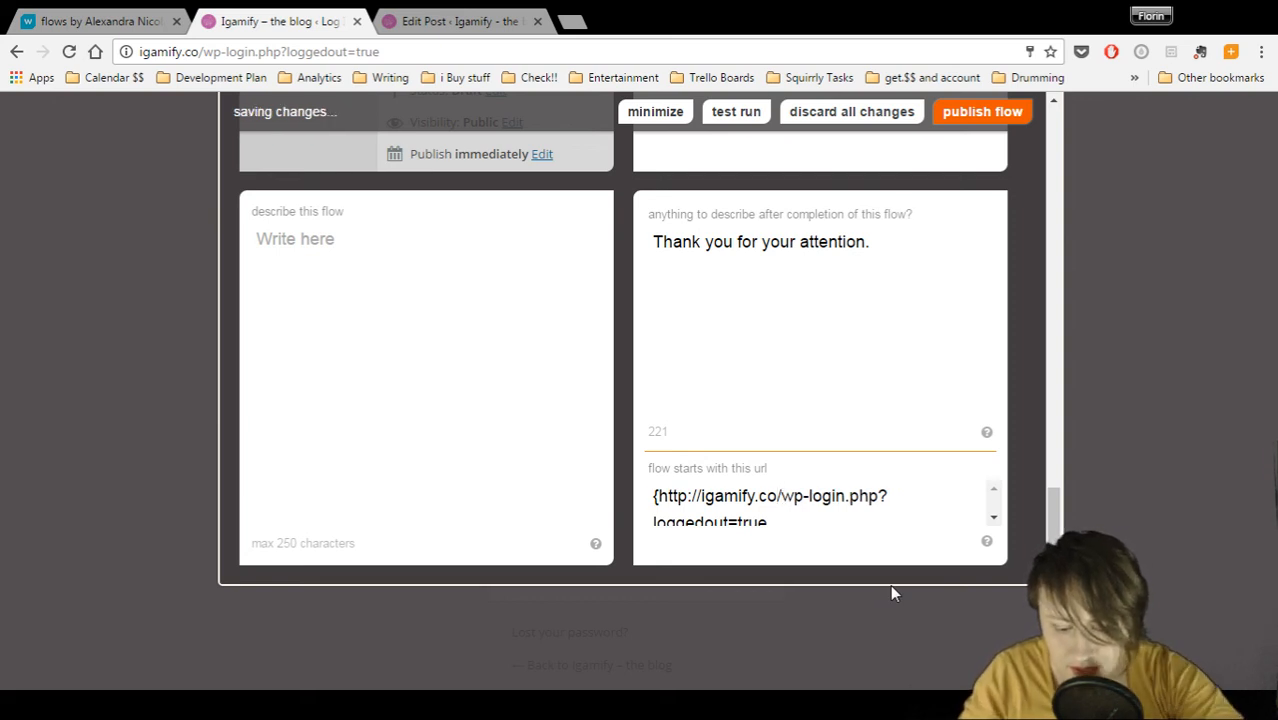
text(})
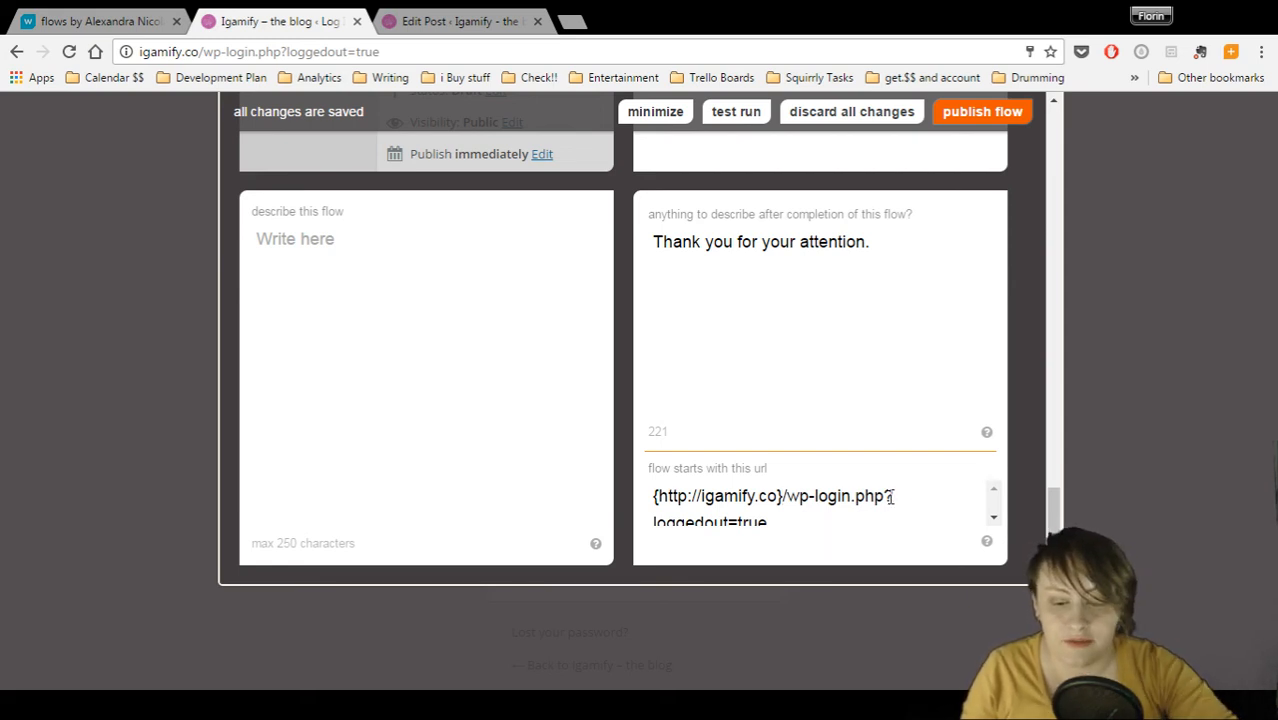
Review the whole flow from its title and tags through all ten steps to the start URL
scroll(889, 492, up, 10)
scroll(895, 497, up, 10)
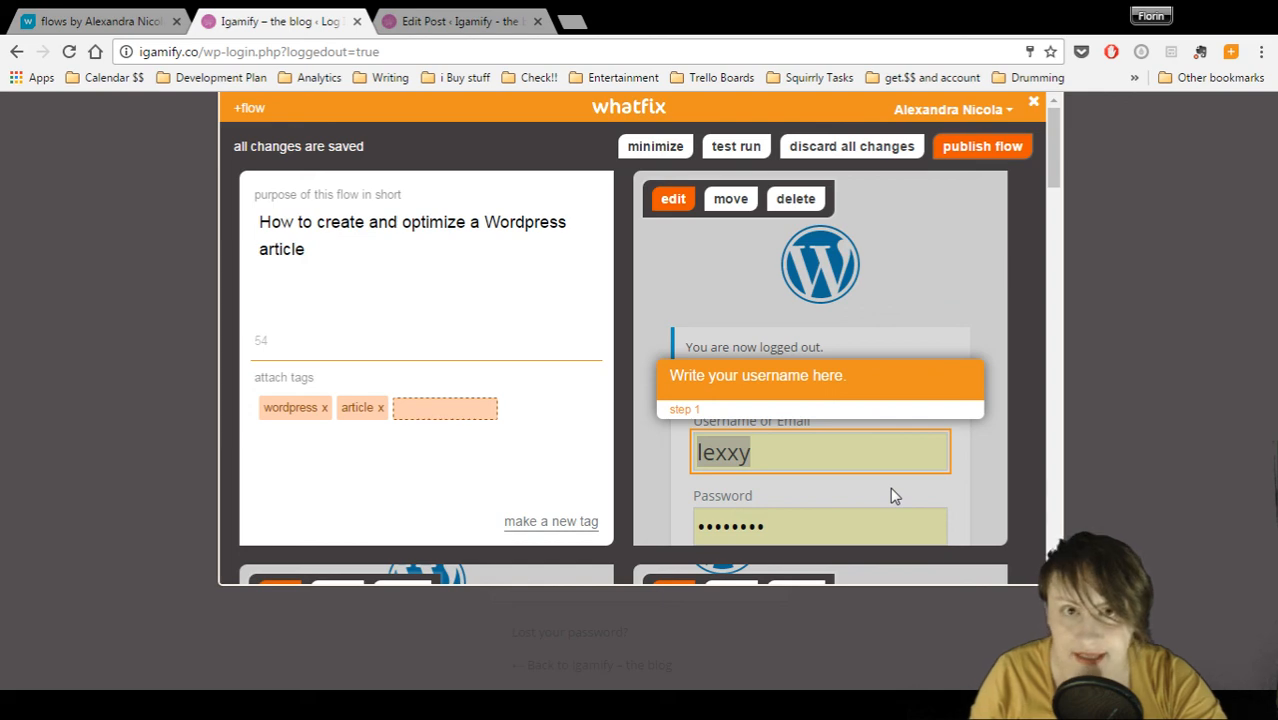
scroll(893, 497, down, 3)
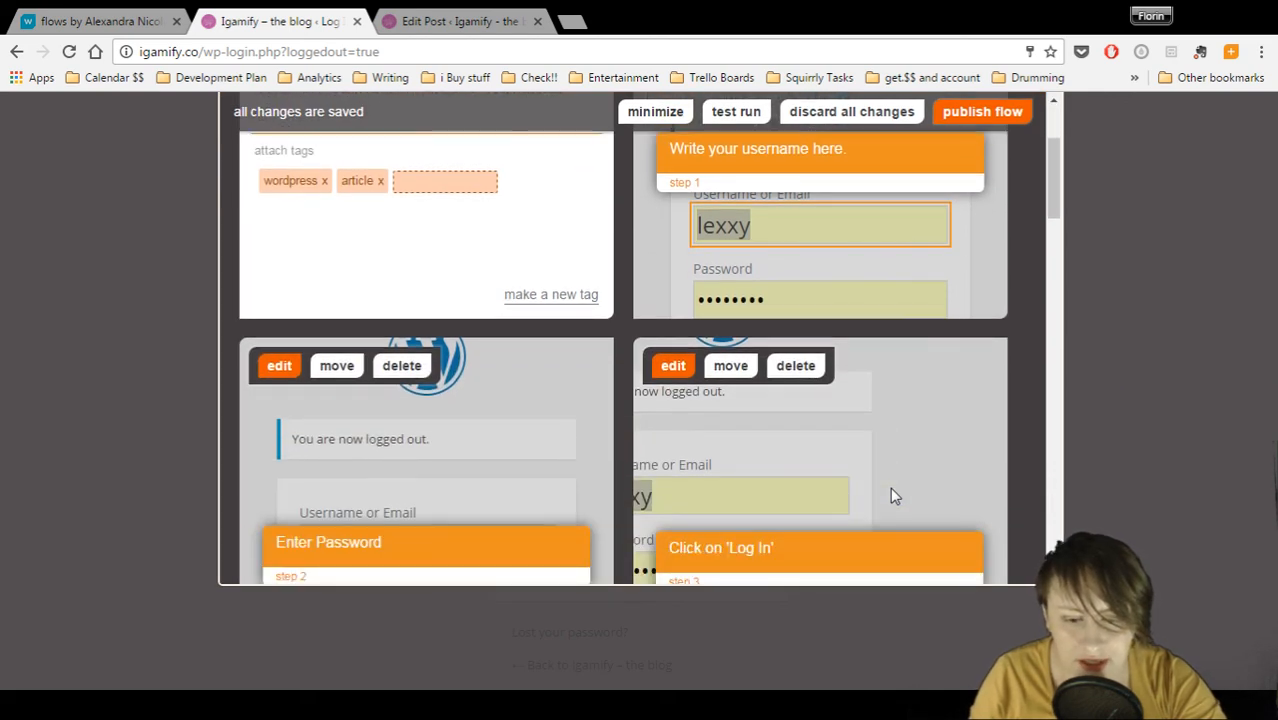
scroll(893, 497, down, 2)
scroll(893, 497, down, 8)
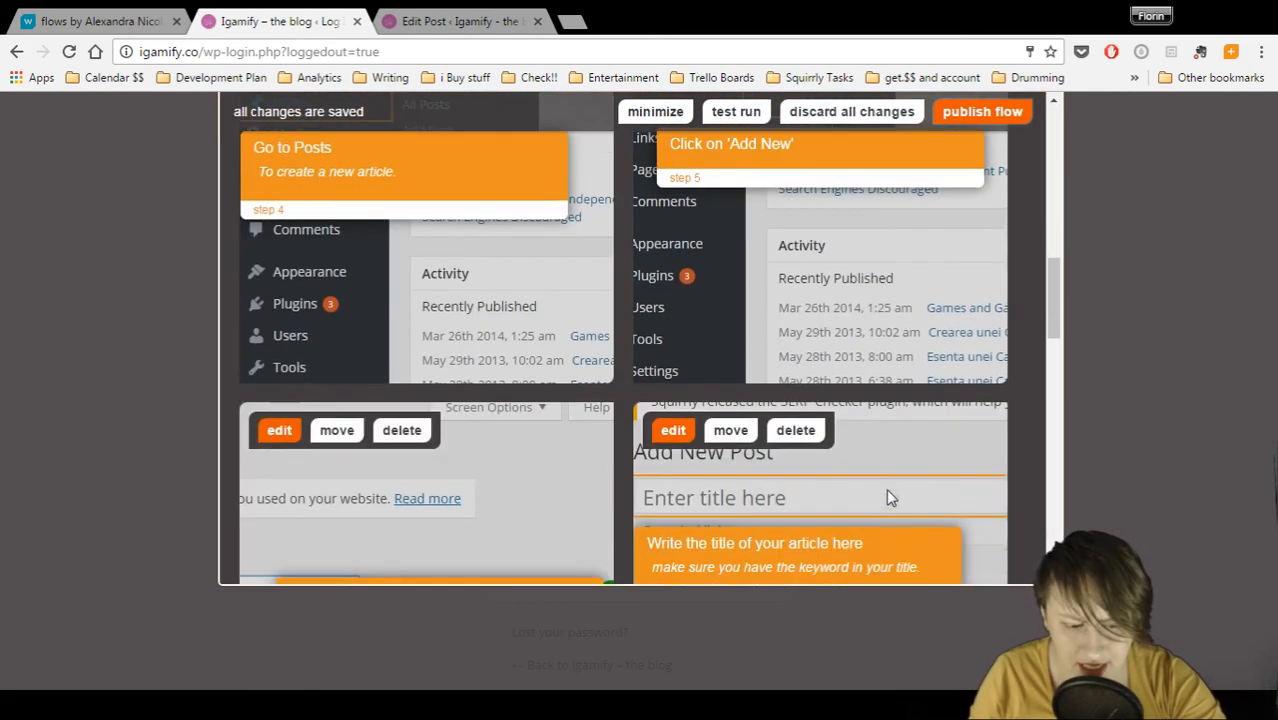
scroll(890, 497, down, 10)
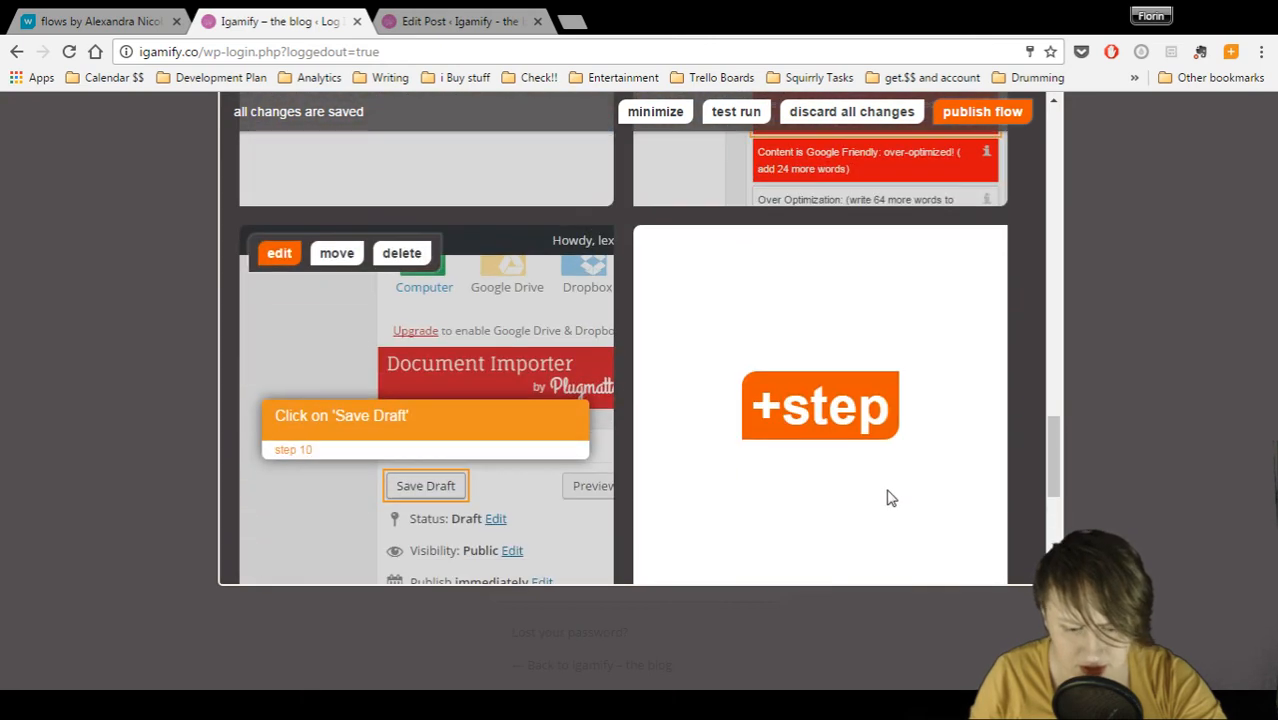
scroll(890, 497, down, 5)
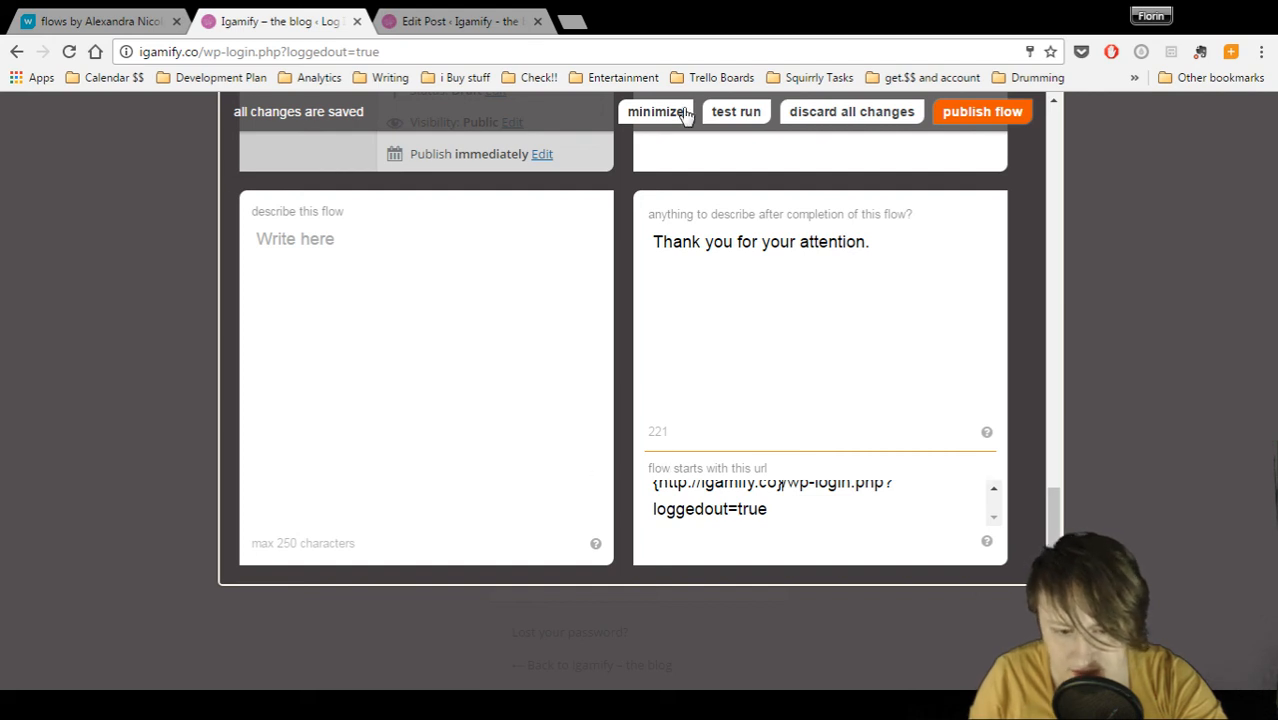
click(740, 113)
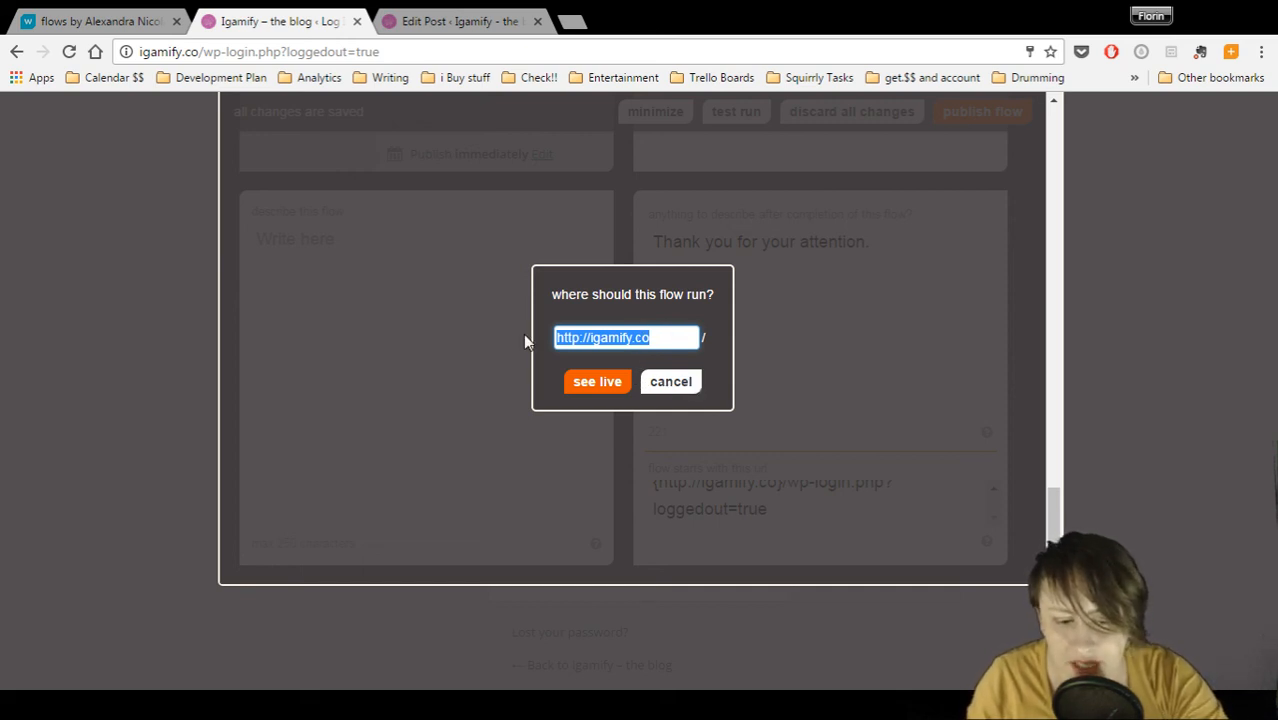
click(664, 332)
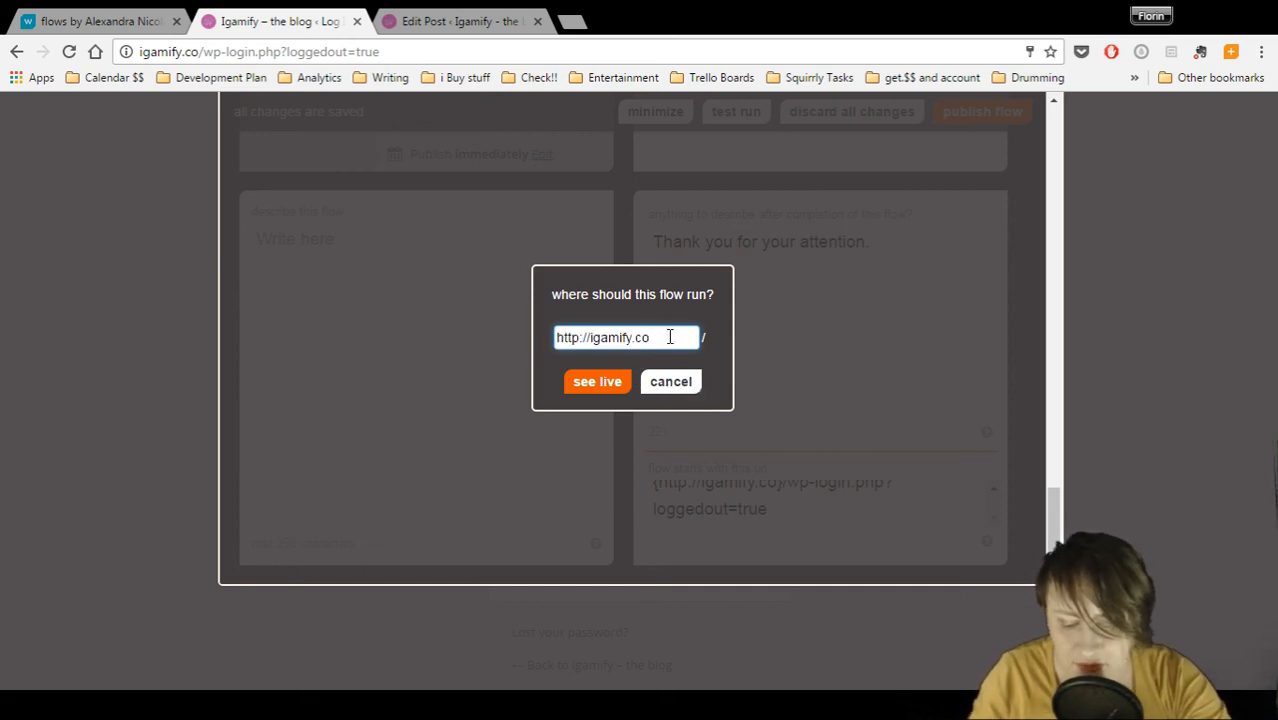
key(BackSpace)
key(BackSpace)
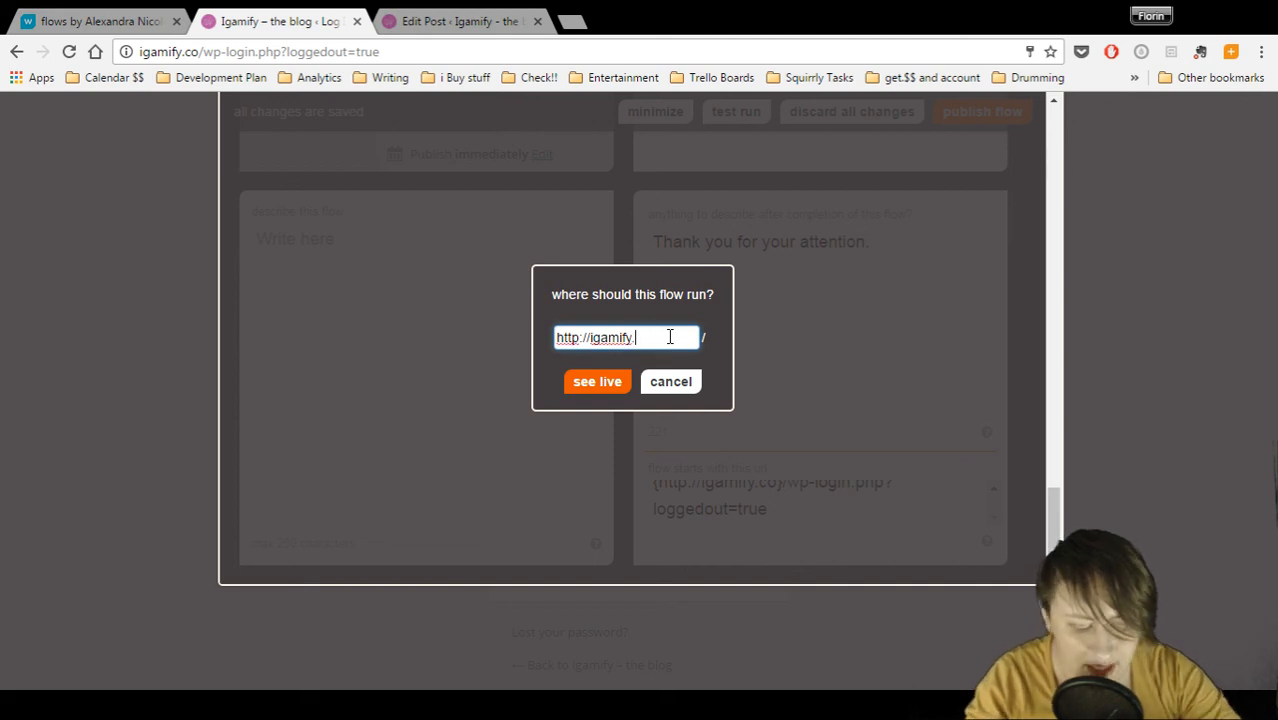
click(590, 384)
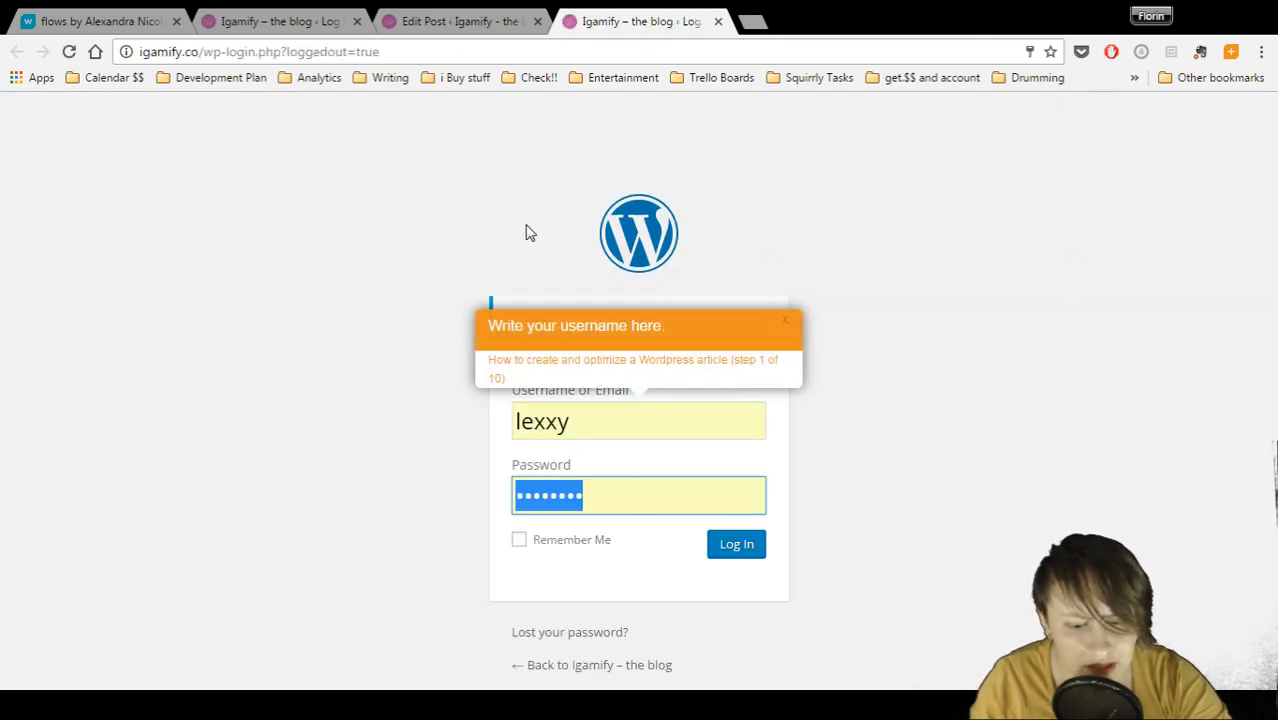
Follow the test run through the login steps, re-entering the account password and logging in to WordPress
click(745, 552)
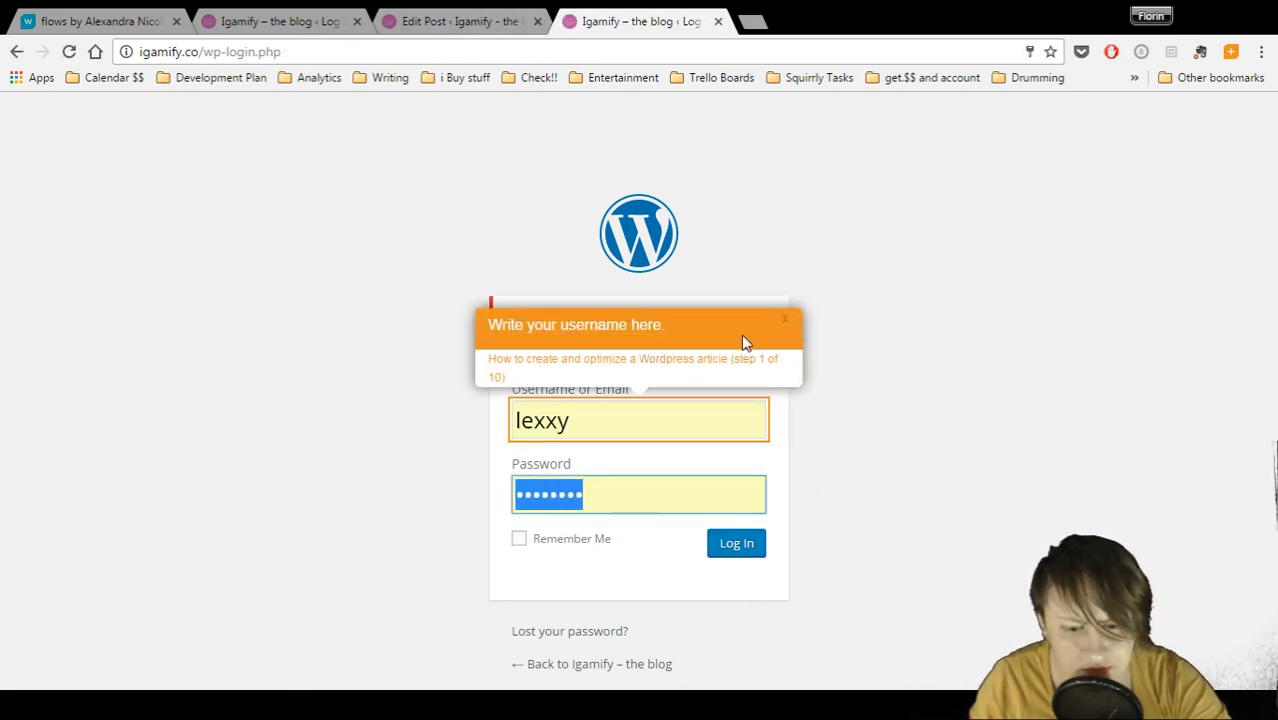
click(631, 490)
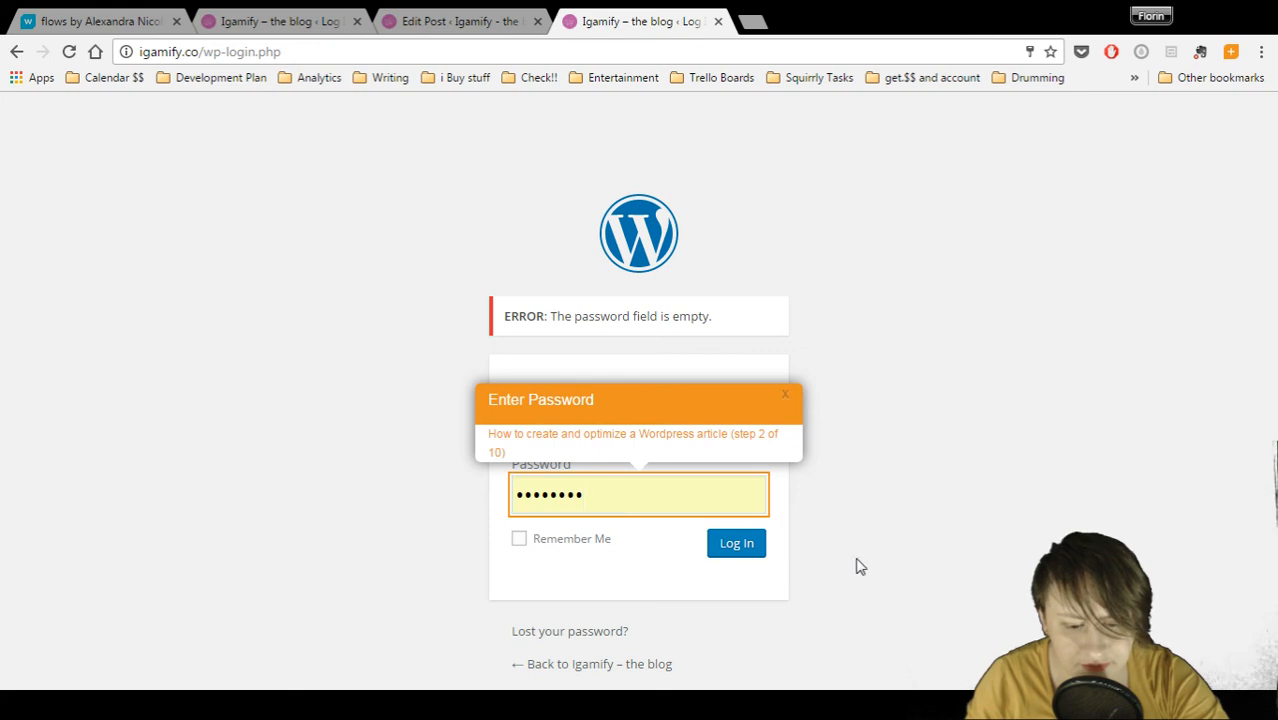
click(755, 549)
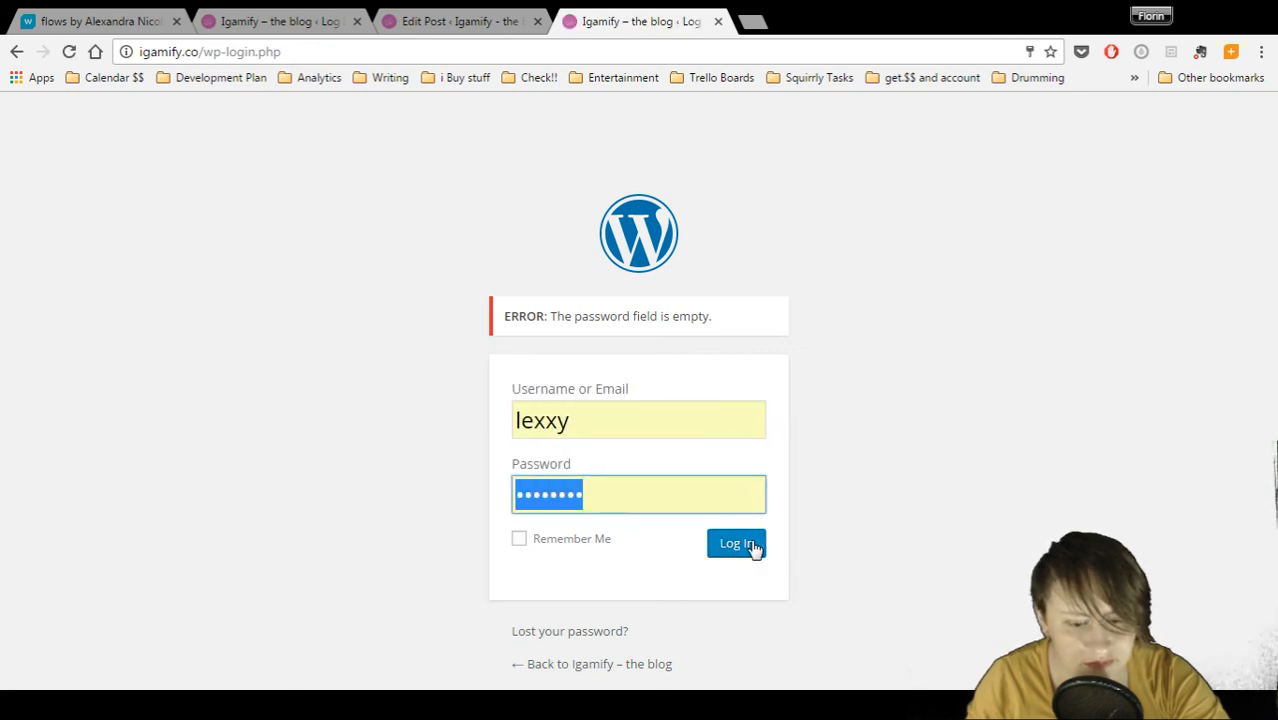
key(BackSpace)
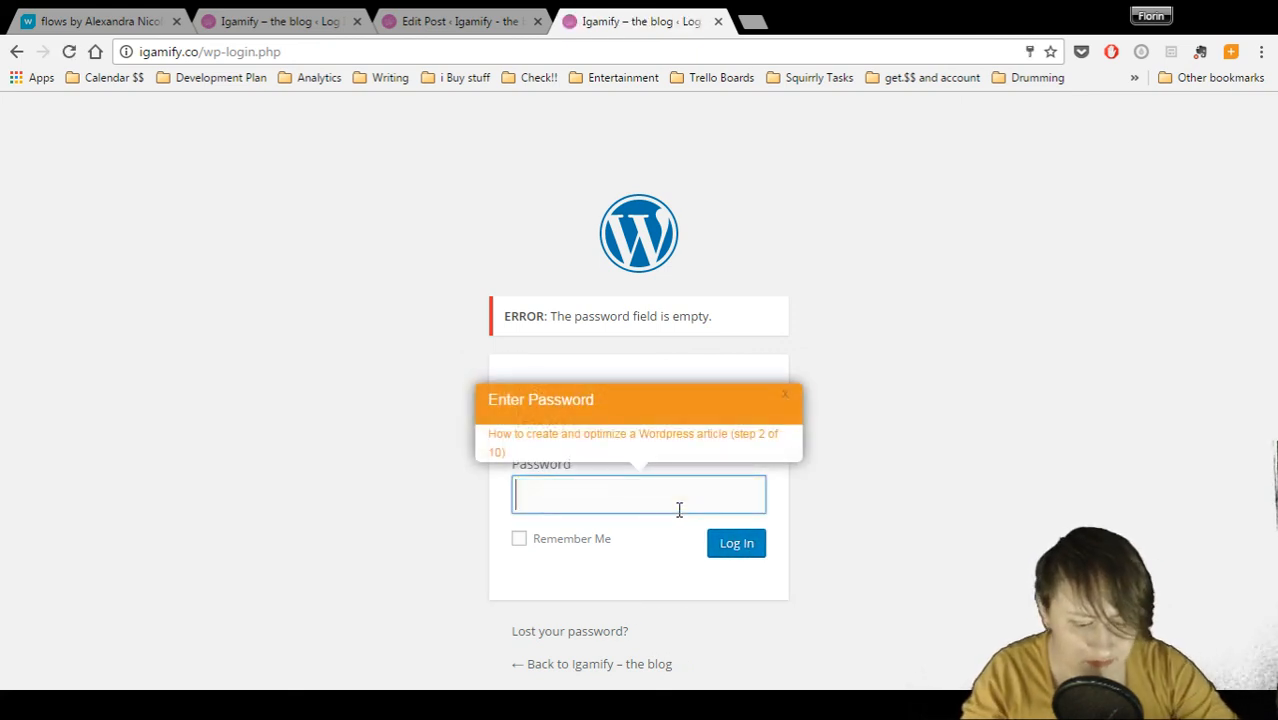
text(••••••••)
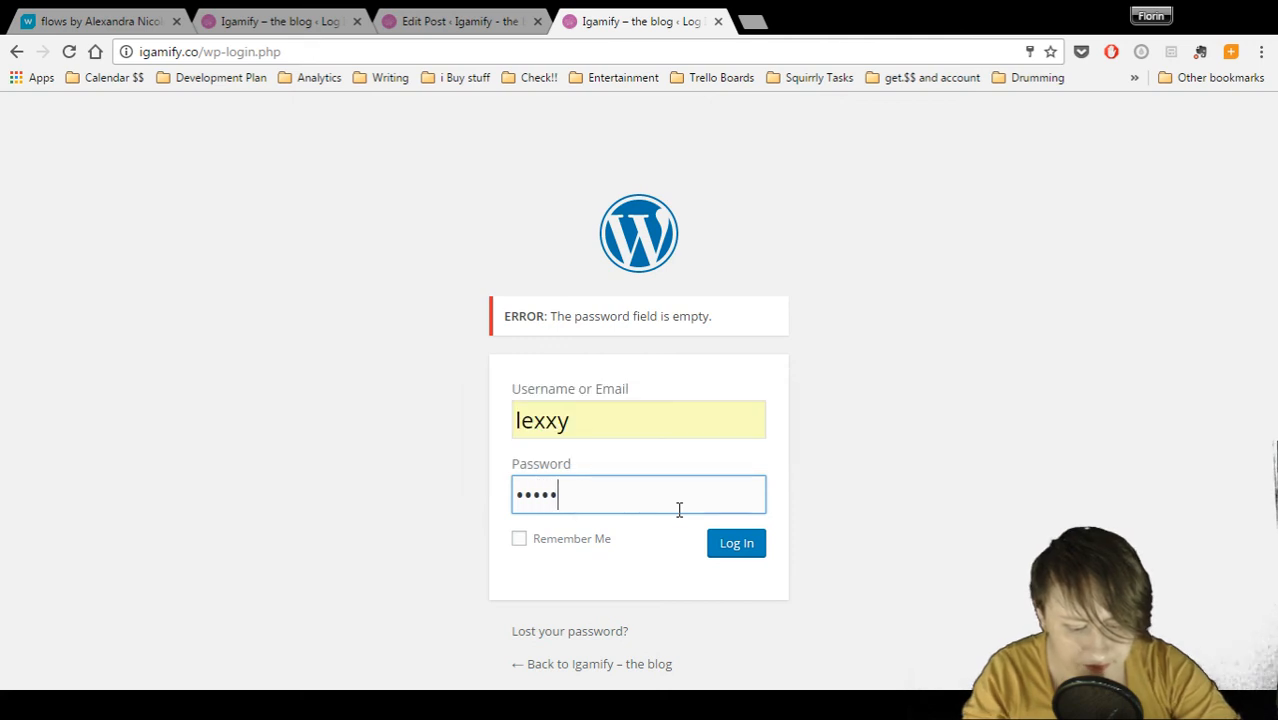
click(750, 544)
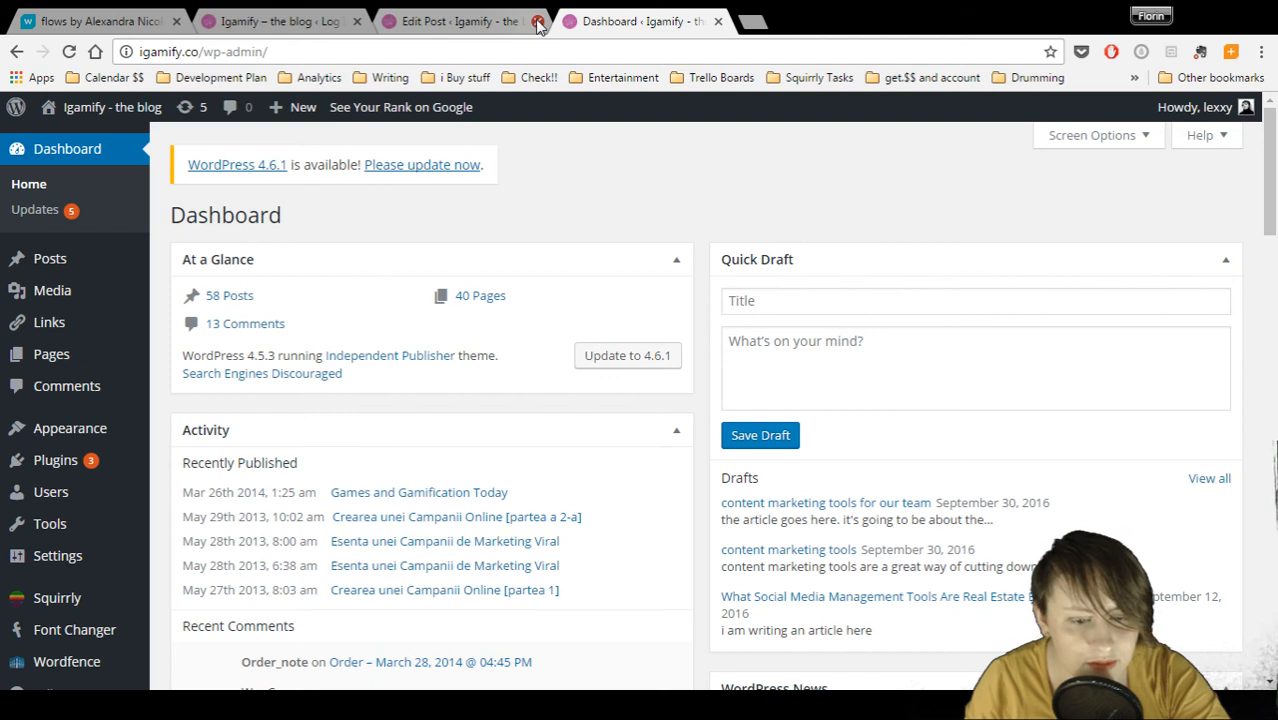
Close the old Edit Post tab and follow the test run's Posts step to start a new post
click(535, 22)
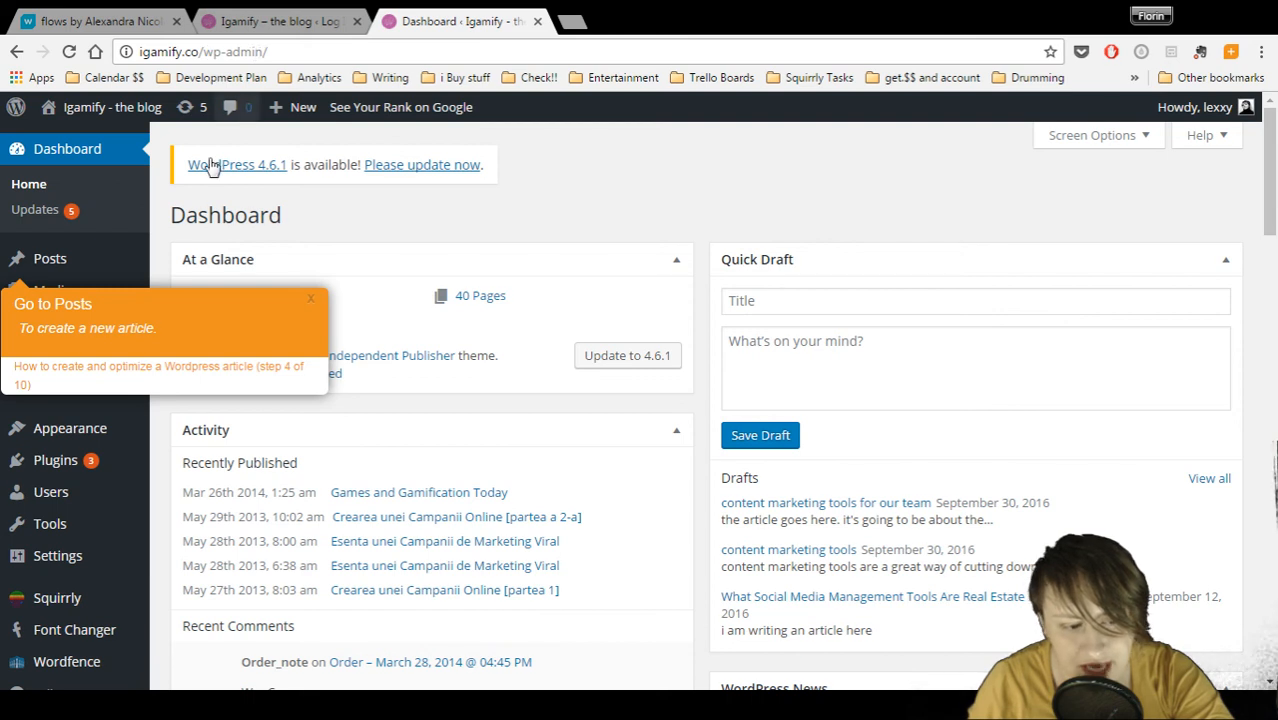
mouse_move(70, 266)
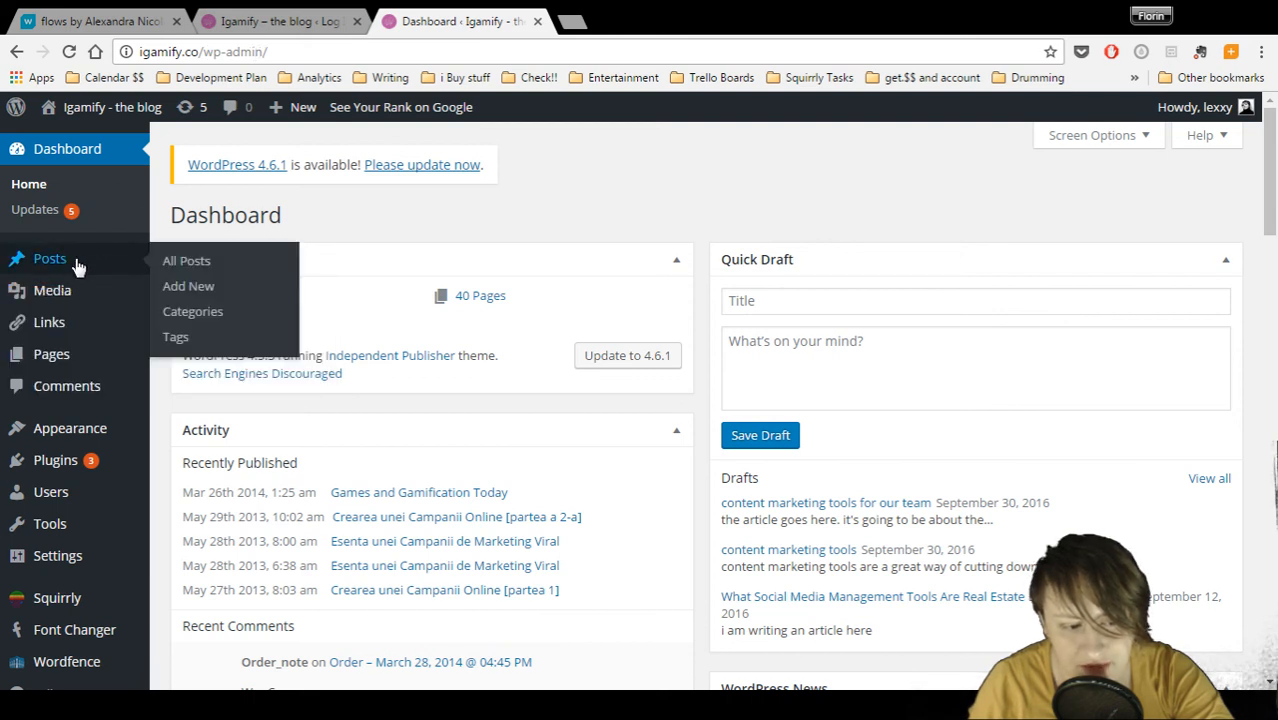
click(190, 287)
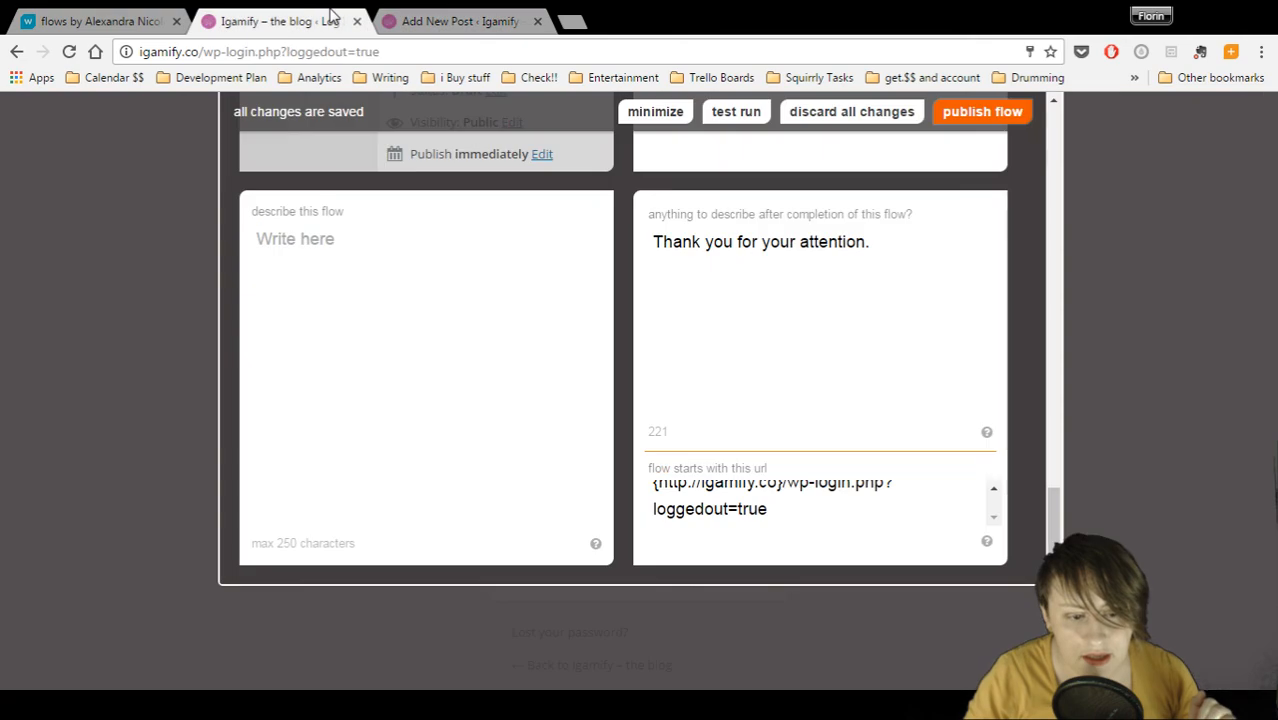
Return to the flow editor and examine the help position and completion options of a trial step on the logged-out message, then discard it
click(328, 22)
mouse_move(1053, 505)
mouse_down()
mouse_move(1050, 168)
mouse_move(1040, 486)
mouse_up()
click(851, 327)
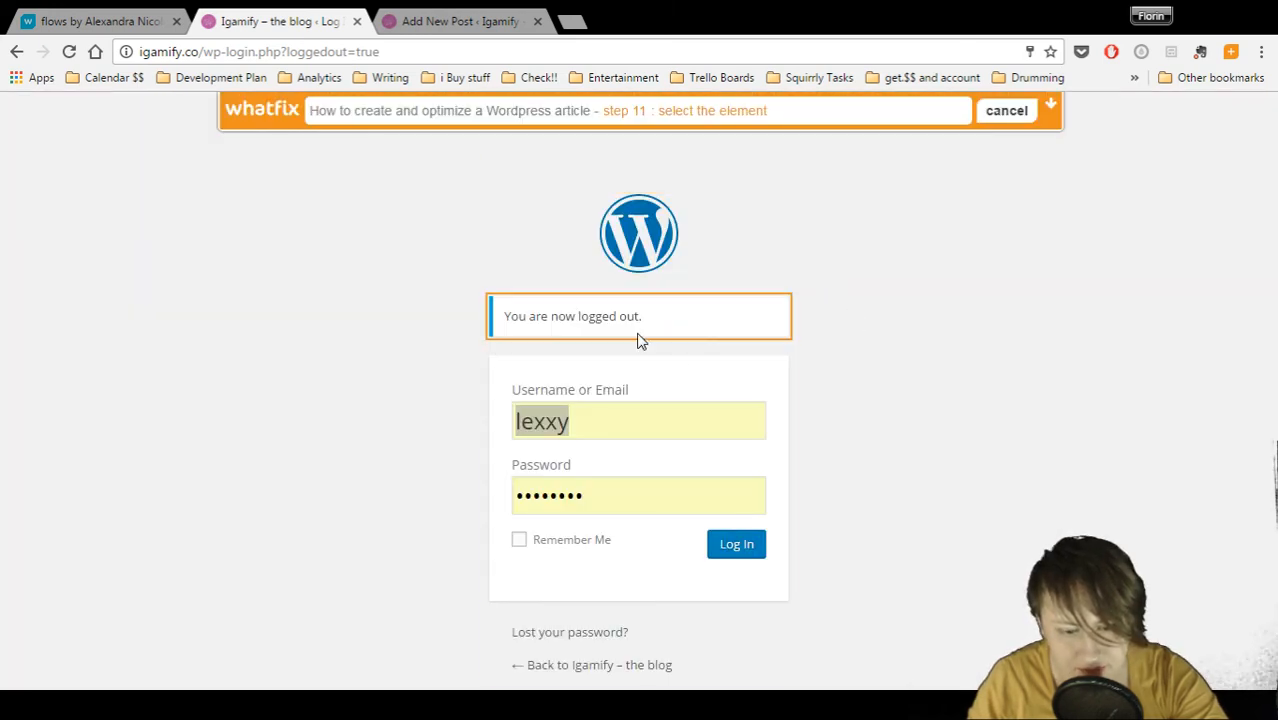
click(686, 330)
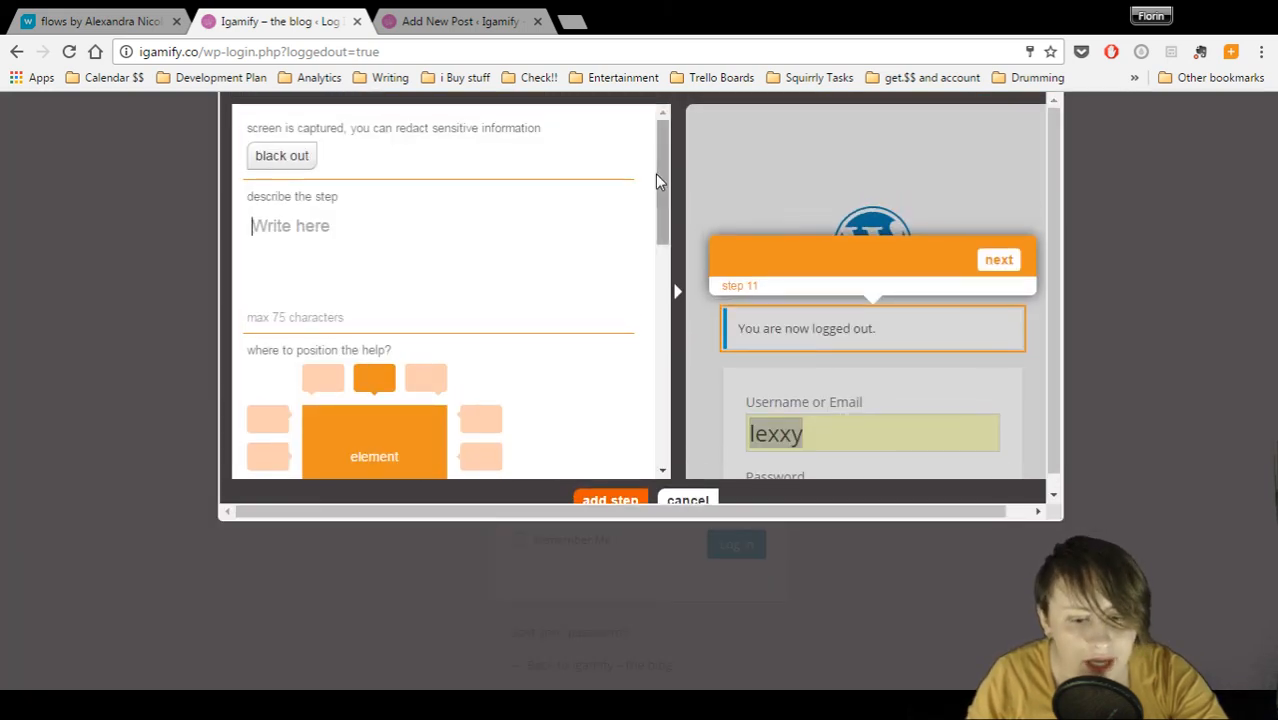
drag(658, 160, 664, 293)
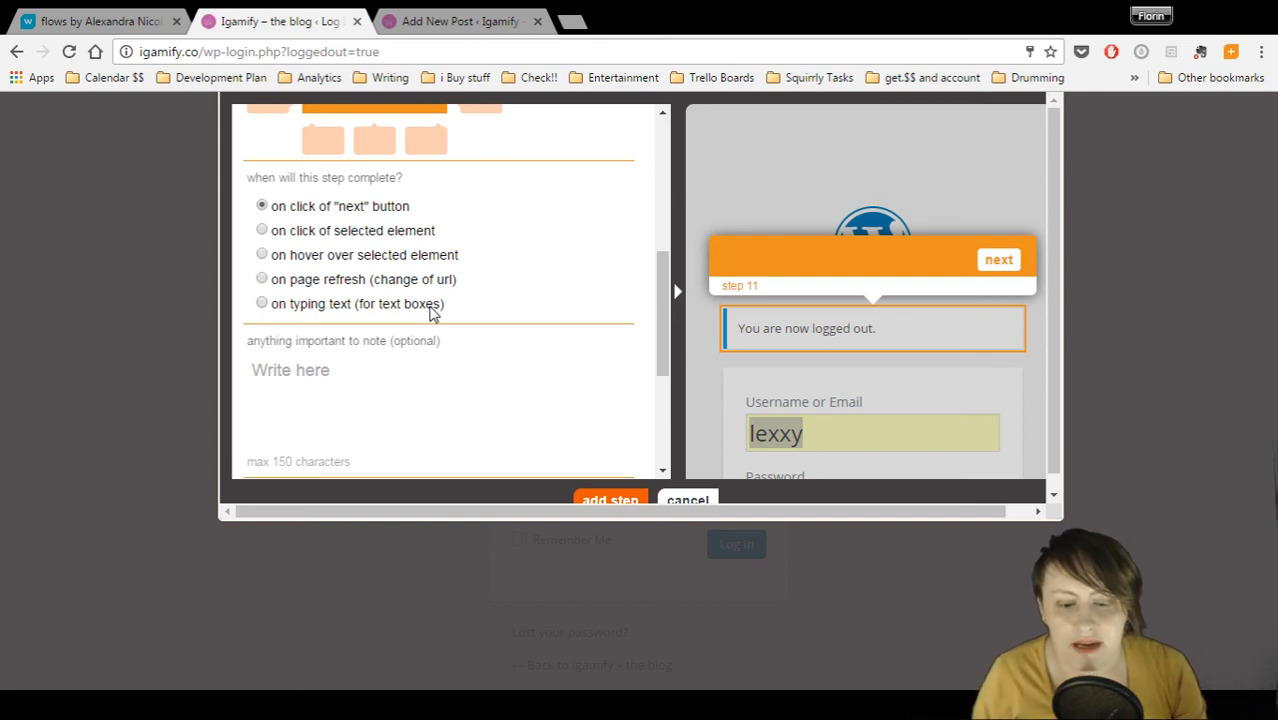
scroll(437, 309, up, 2)
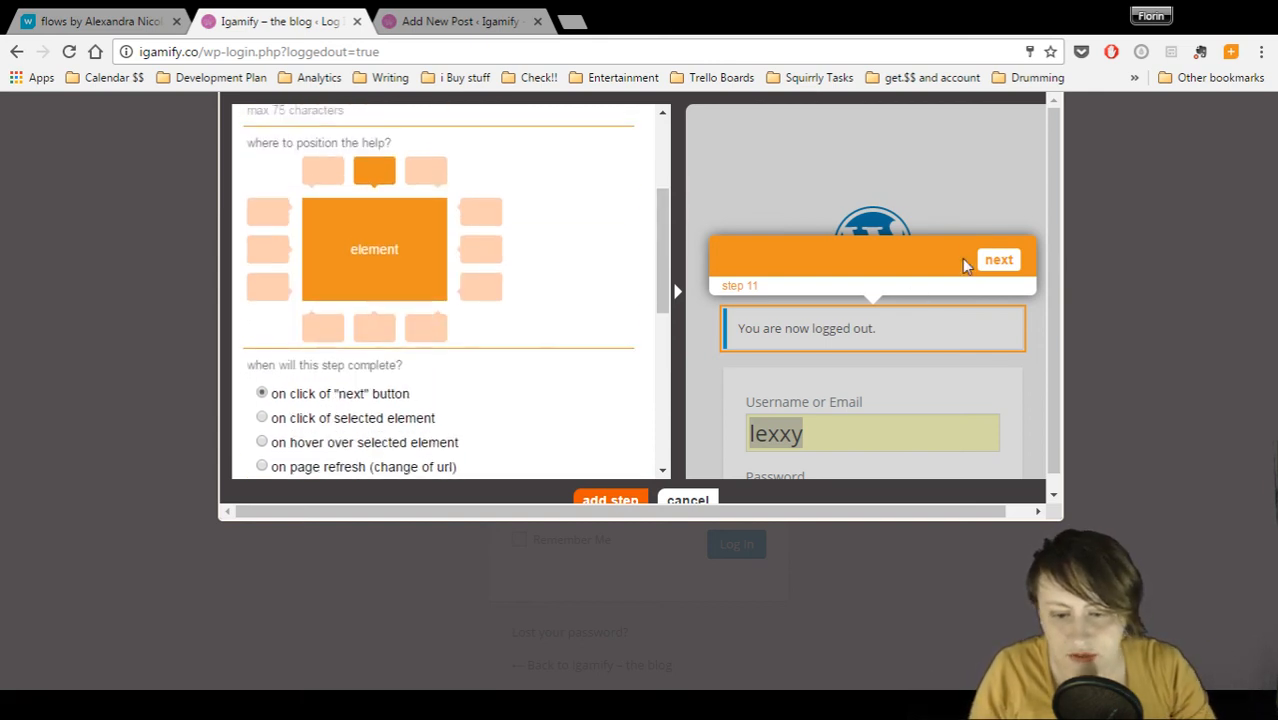
click(688, 500)
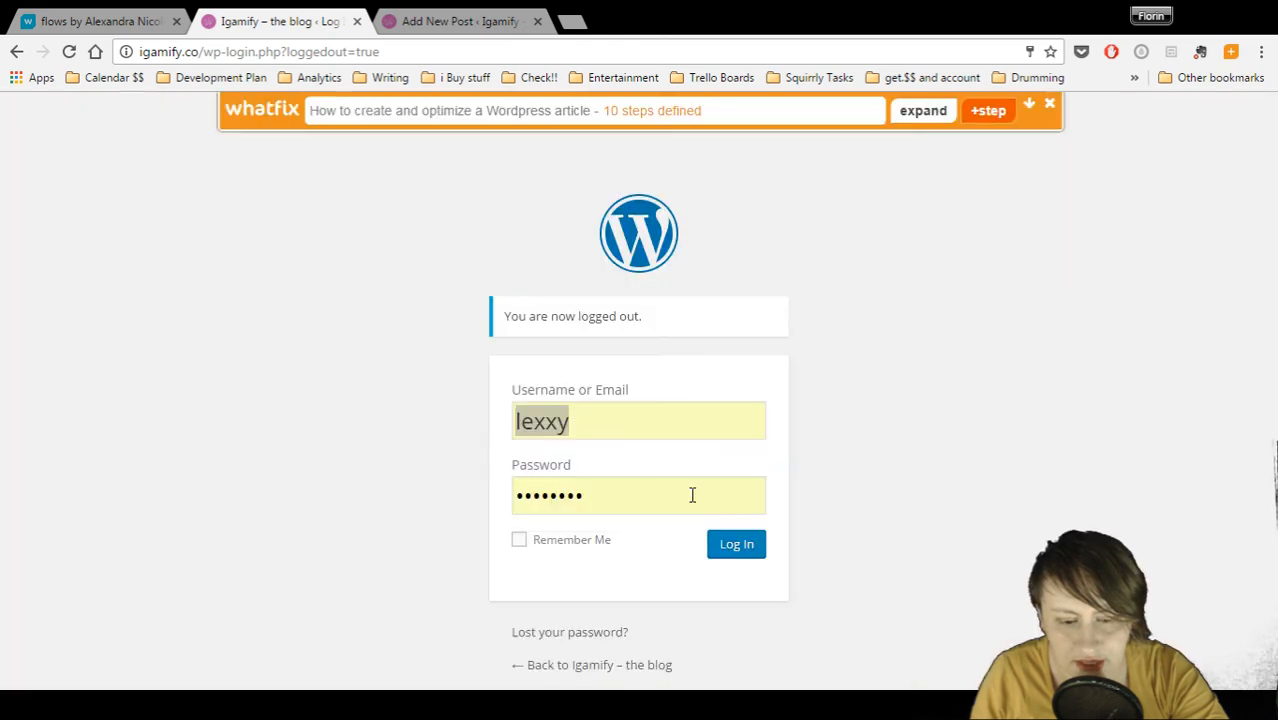
Publish the ten-step flow, open its published page, and close the WordPress login tab
click(925, 112)
click(985, 116)
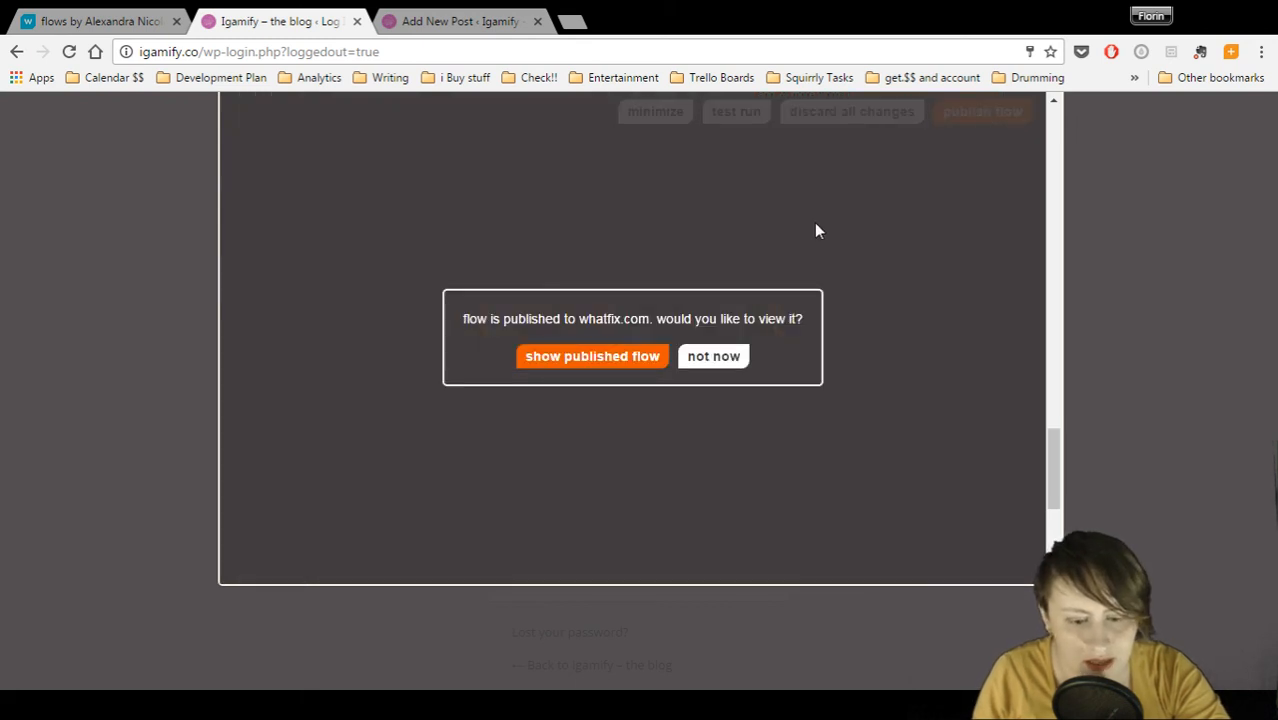
click(613, 358)
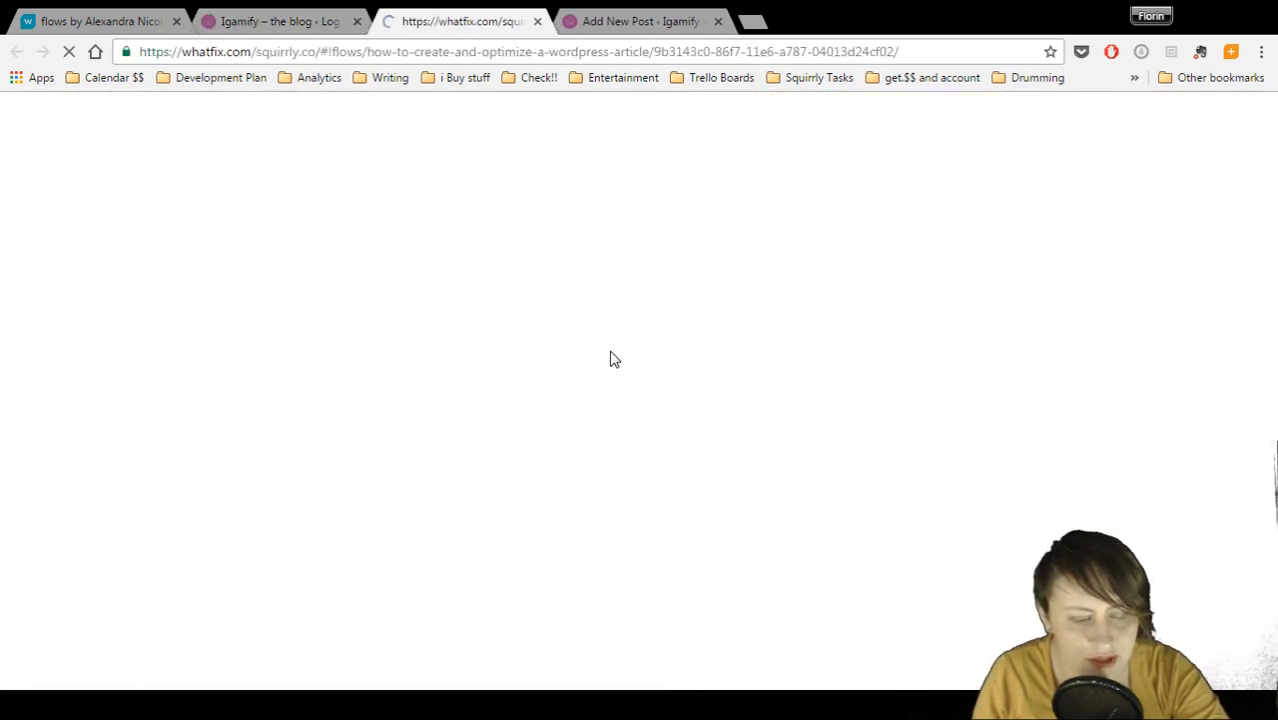
click(356, 21)
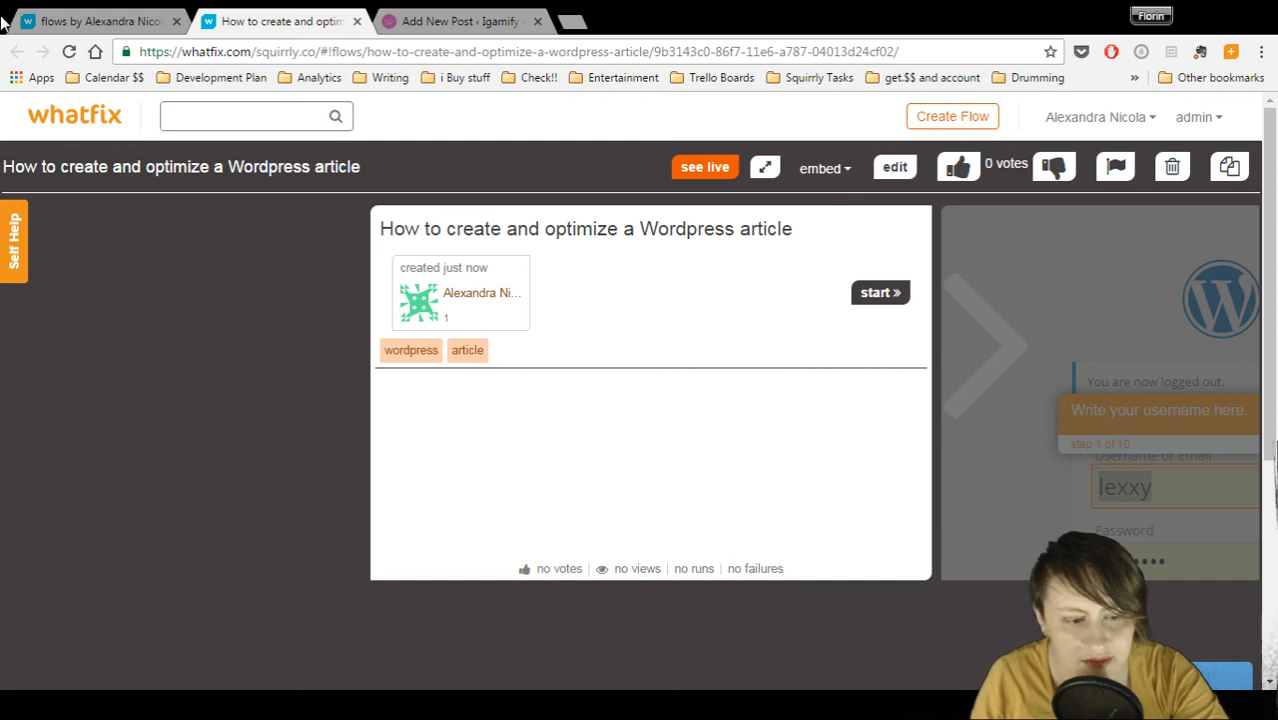
Reload the author's list of flows to check for the new flow, and return to its published page
click(66, 13)
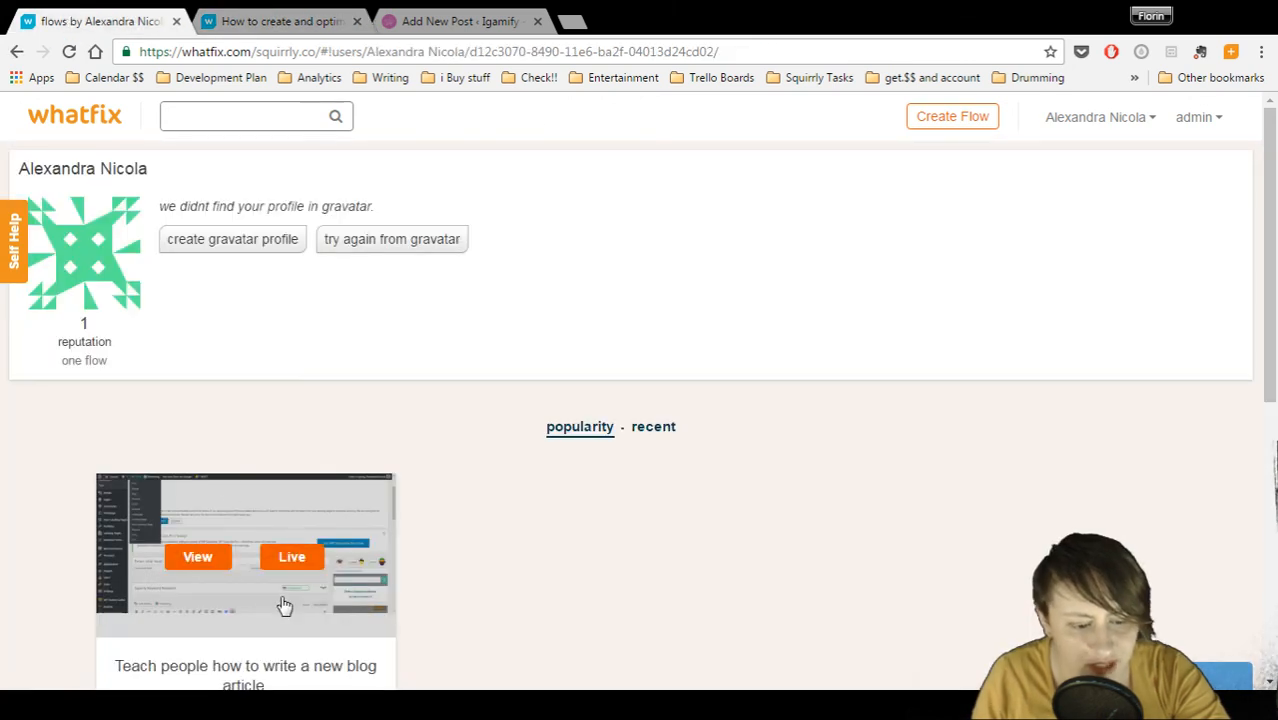
click(345, 52)
key(Return)
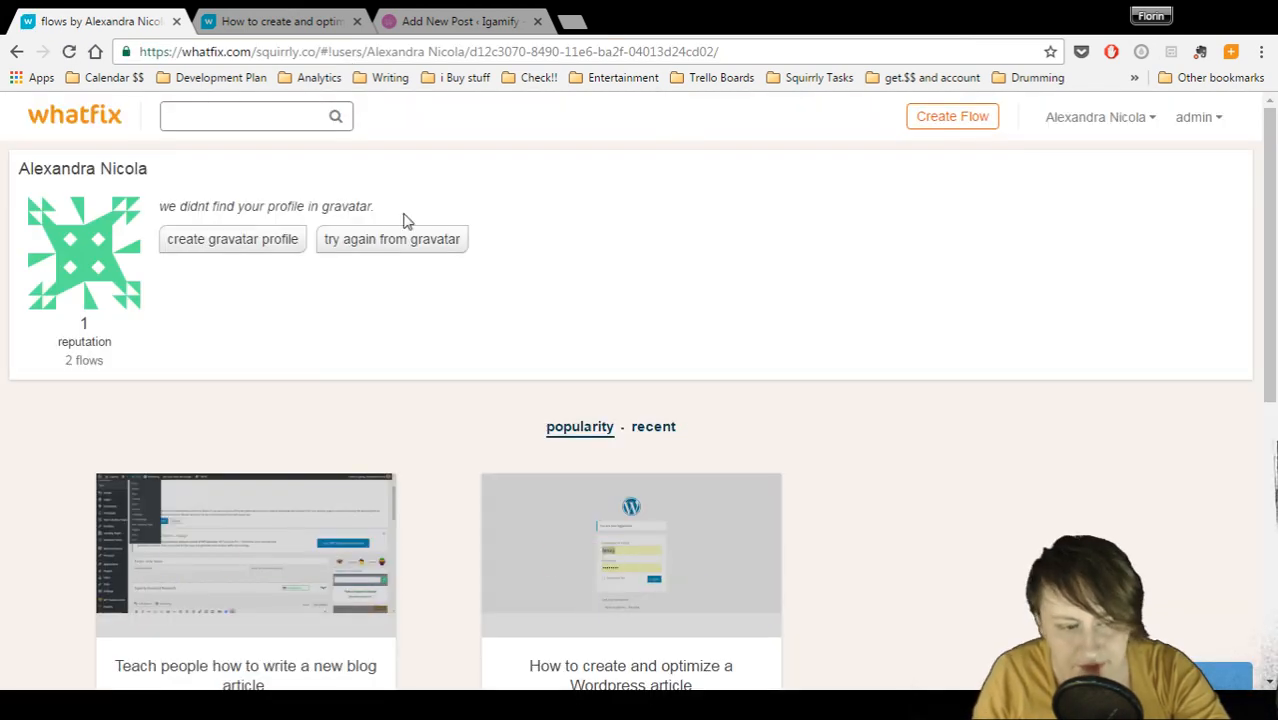
click(268, 20)
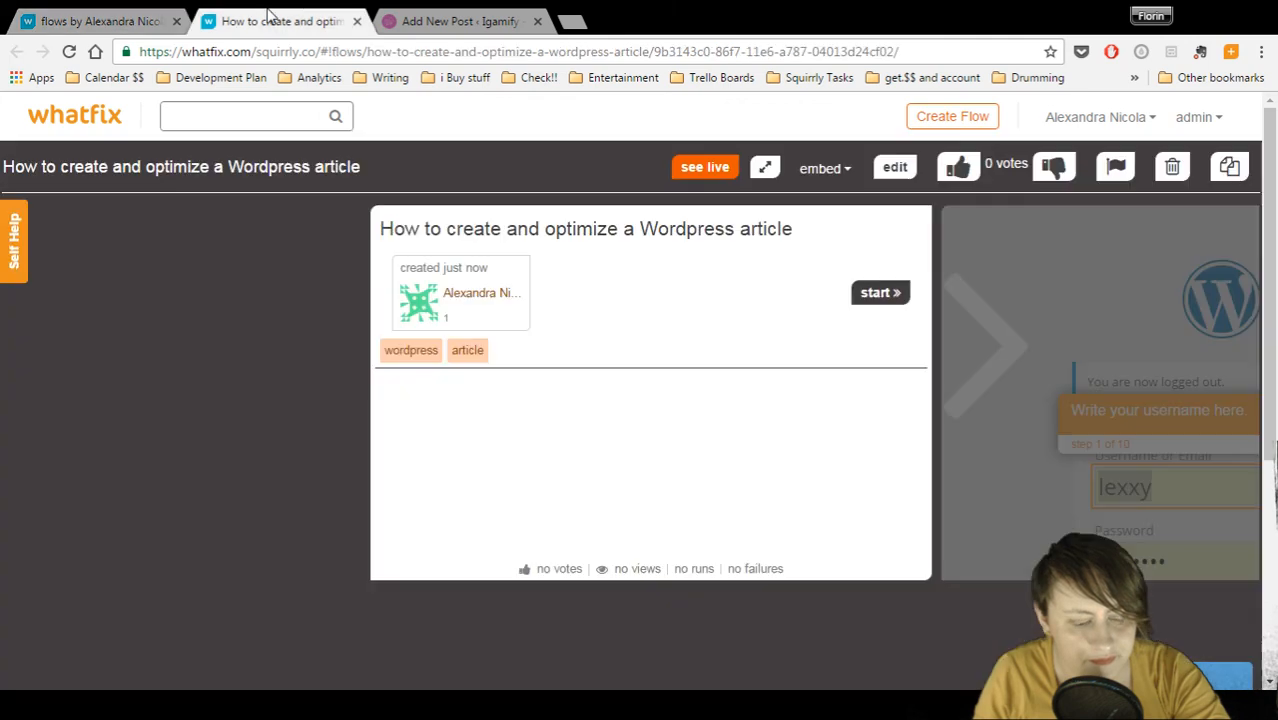